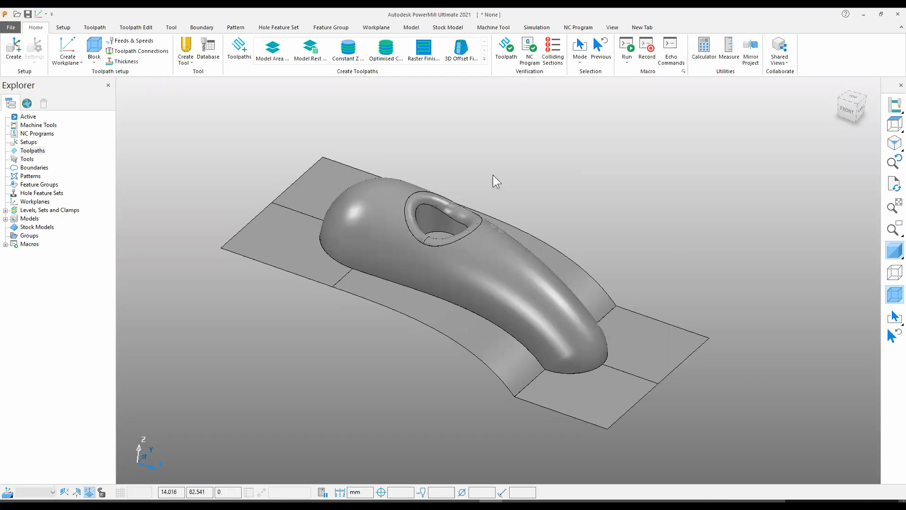
Calculate a box block around the model using the Global Transform coordinate system
middle_click_drag(525, 177, 292, 377)
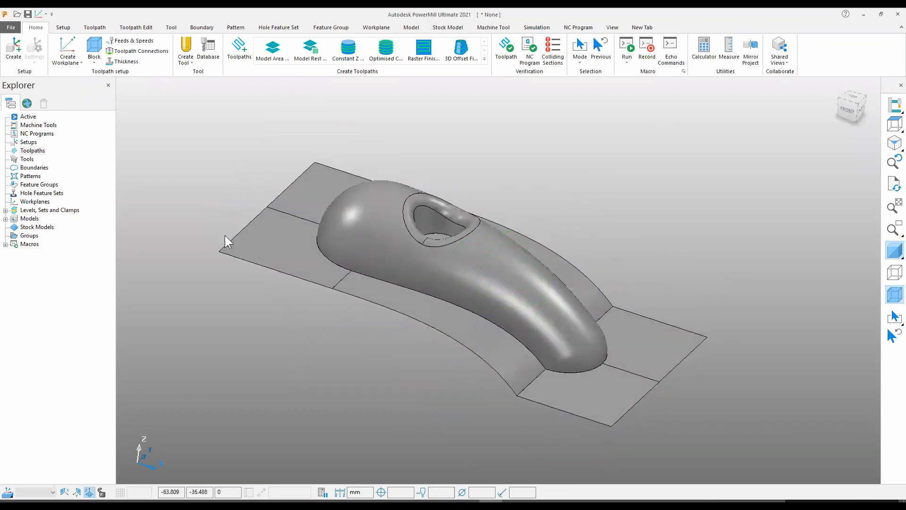
left_click(96, 49)
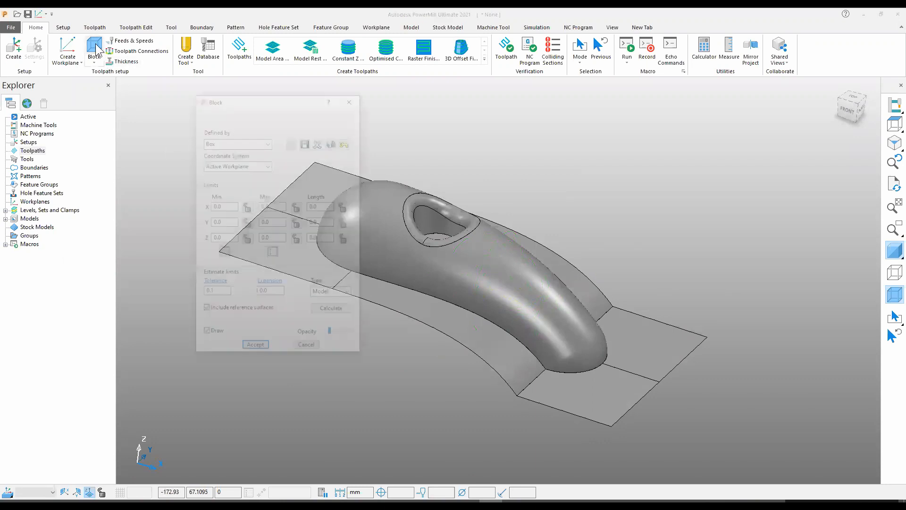
left_click(230, 165)
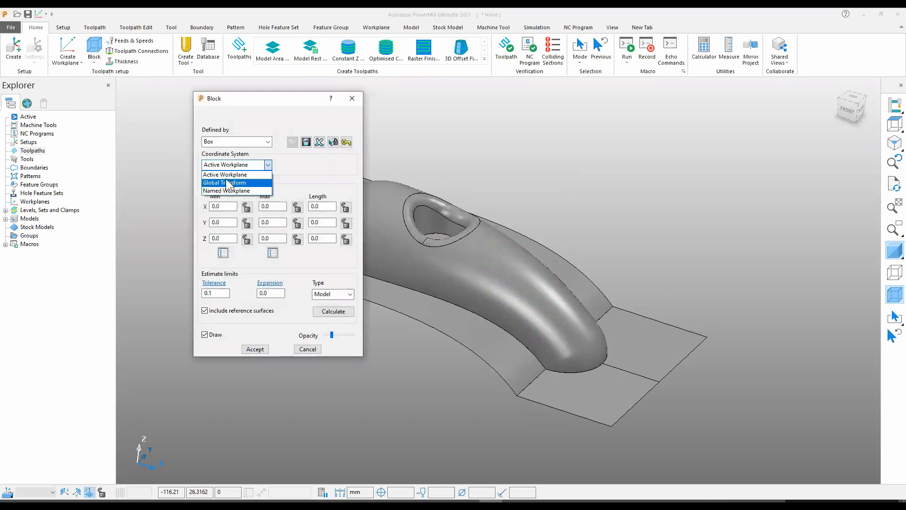
left_click(226, 182)
left_click(325, 312)
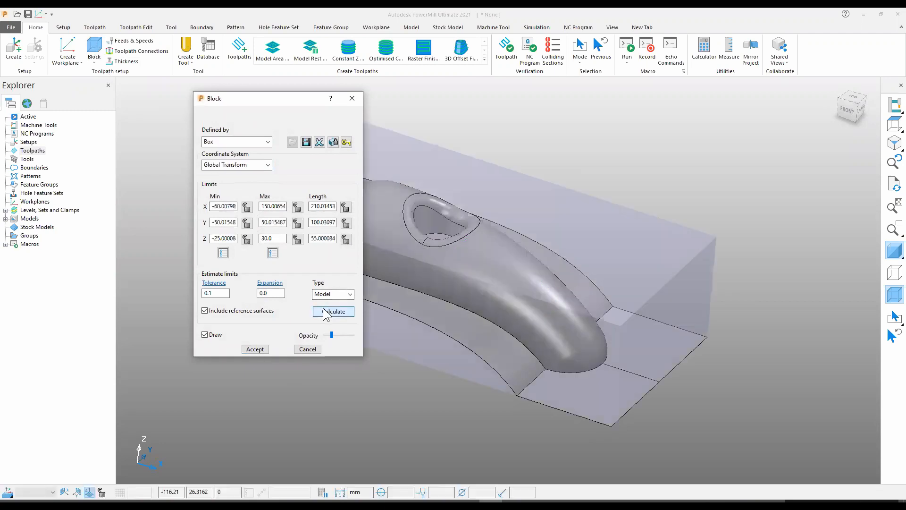
Set the block's minimum Z limit to -35 and accept the block
double_click(215, 238)
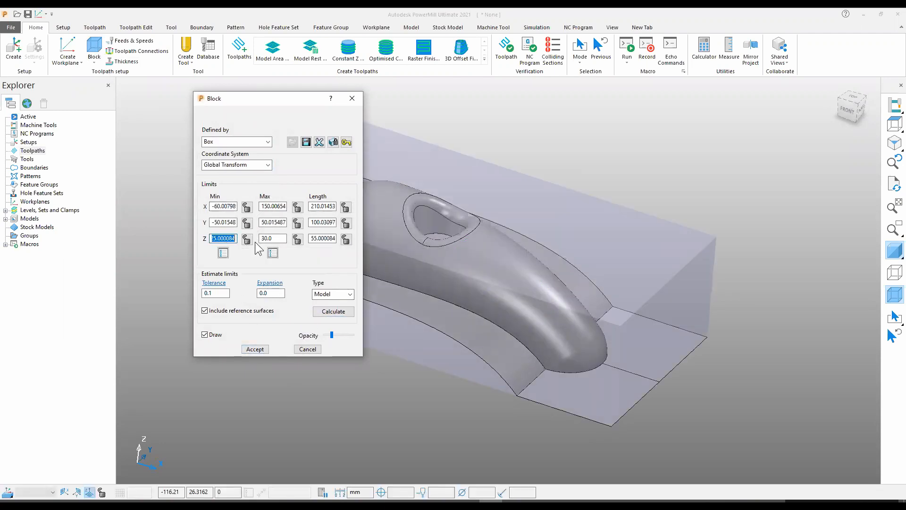
type("35")
key("Tab")
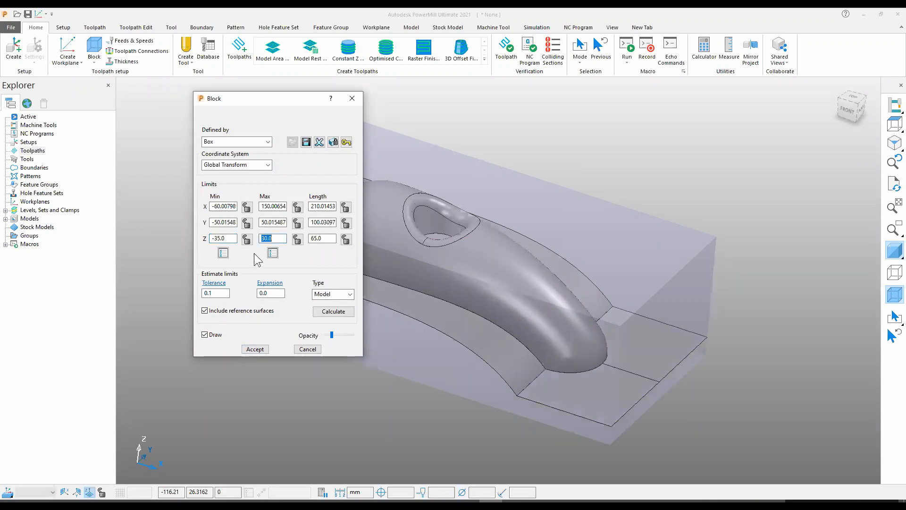
left_click(255, 350)
Create a workplane positioned at the centre point of the block's top face
middle_click_drag(560, 313, 476, 335)
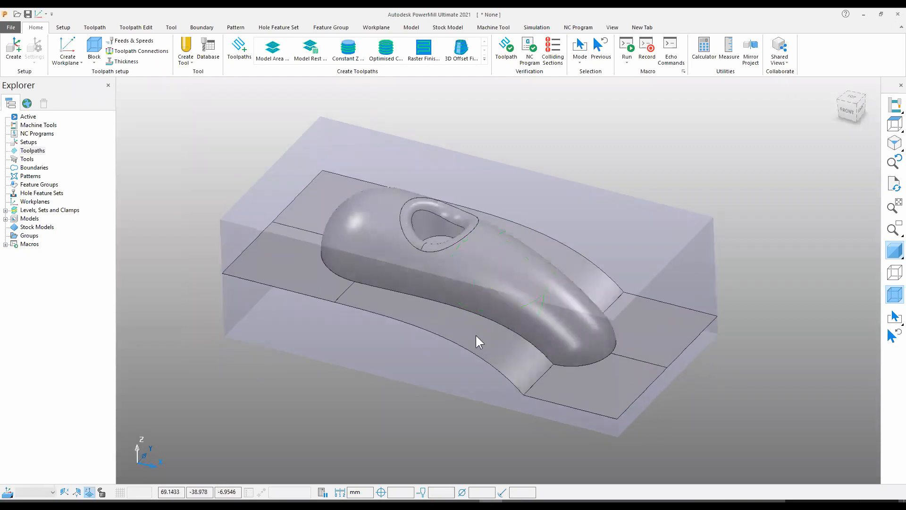
mouse_move(409, 242)
middle_mouse_down()
mouse_move(466, 244)
mouse_move(425, 245)
middle_mouse_up()
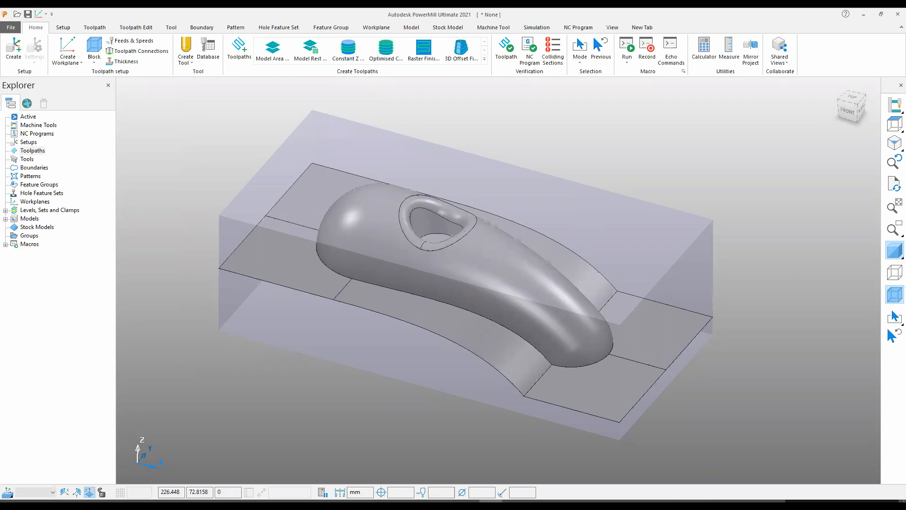
mouse_move(456, 345)
middle_mouse_down()
mouse_move(399, 326)
mouse_move(469, 296)
mouse_move(454, 328)
middle_mouse_up()
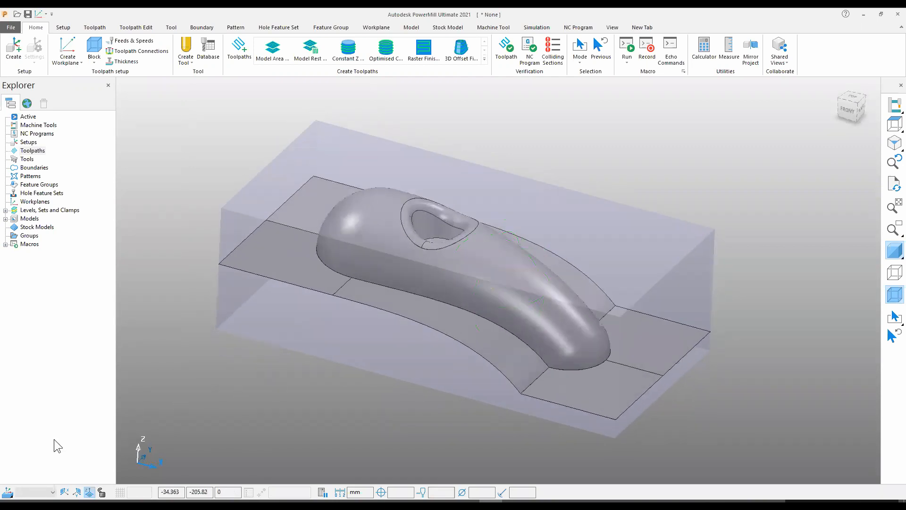
mouse_move(5, 493)
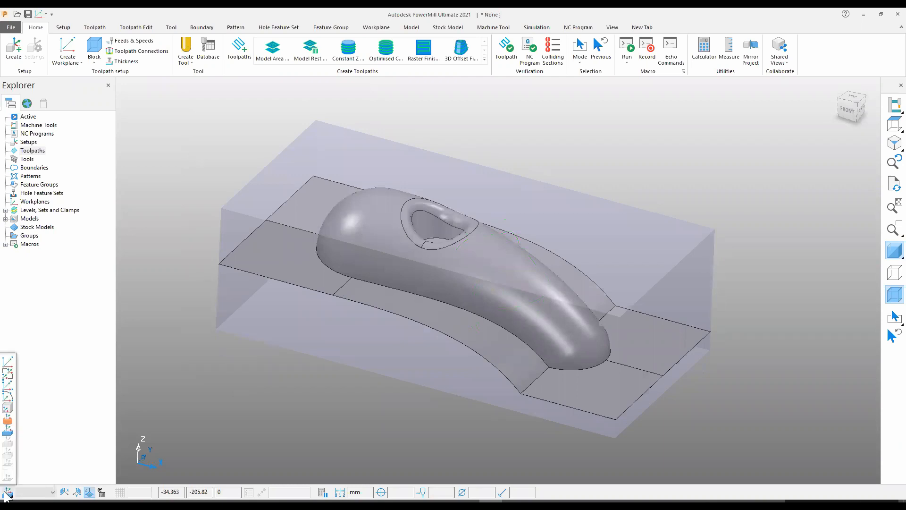
left_click(8, 431)
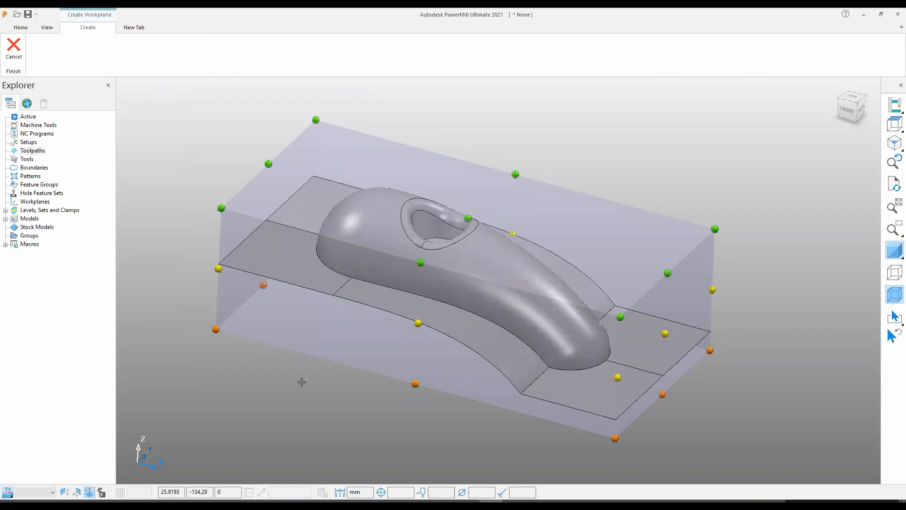
left_click(469, 217)
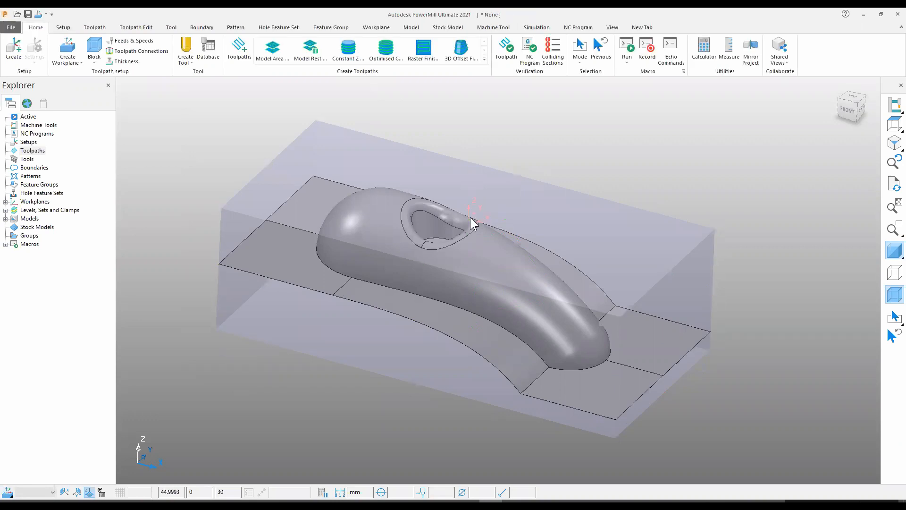
Activate the new workplane and rename it G54
left_click(5, 203)
double_click(39, 211)
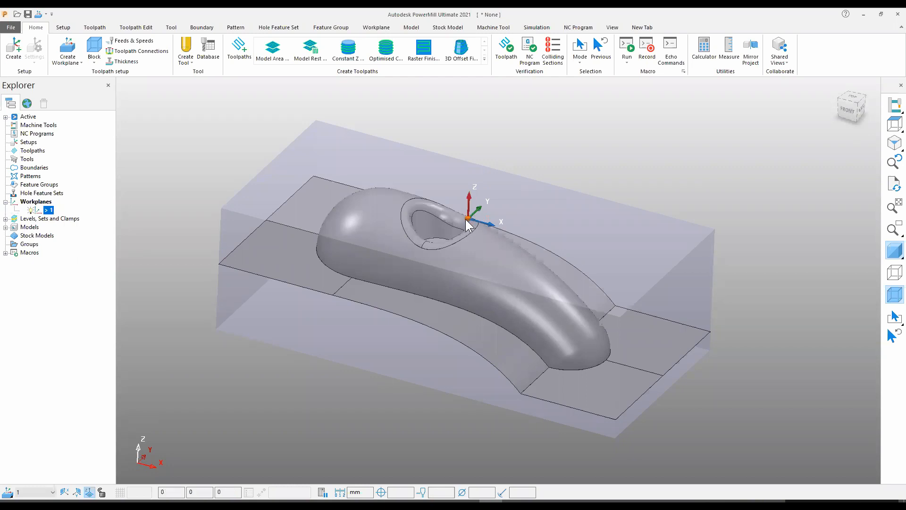
left_click(49, 210)
key("Return")
Search the tool database and create the 25 mm tip-radiused tool D25TR3 from it
middle_click_drag(505, 316, 495, 267)
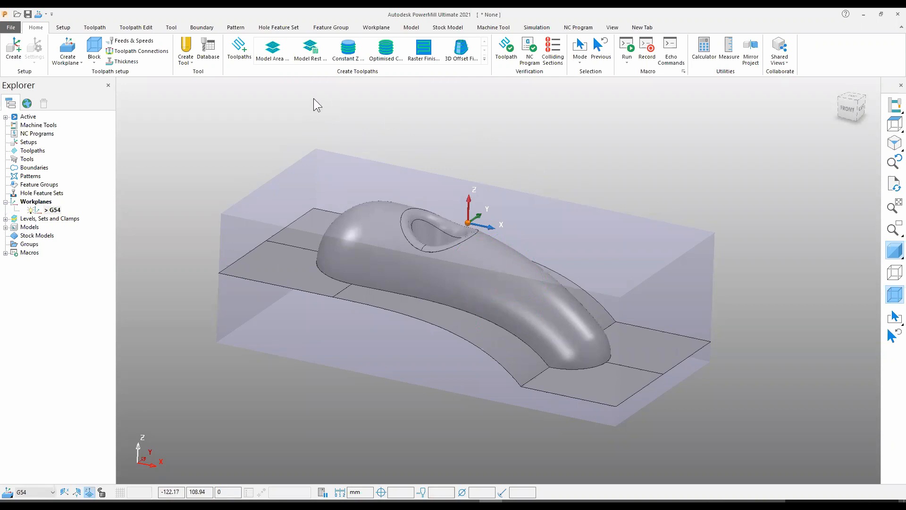
left_click(212, 58)
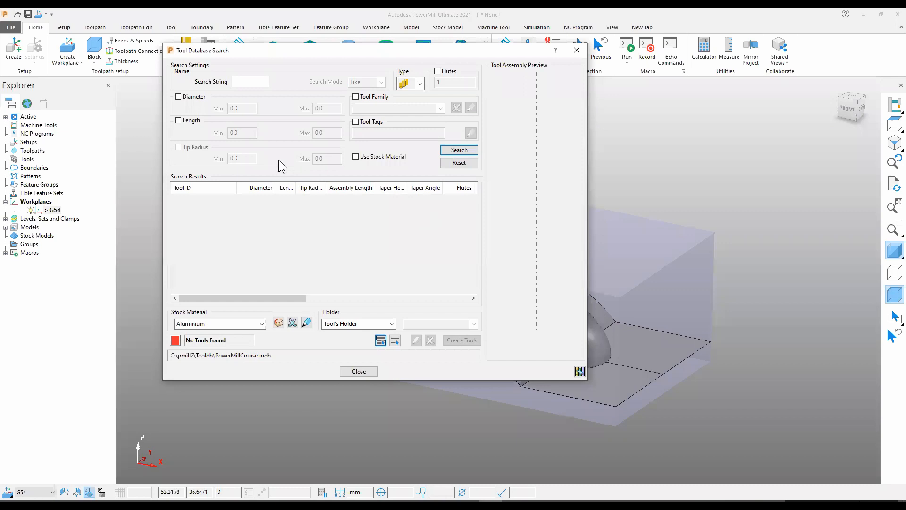
left_click(449, 151)
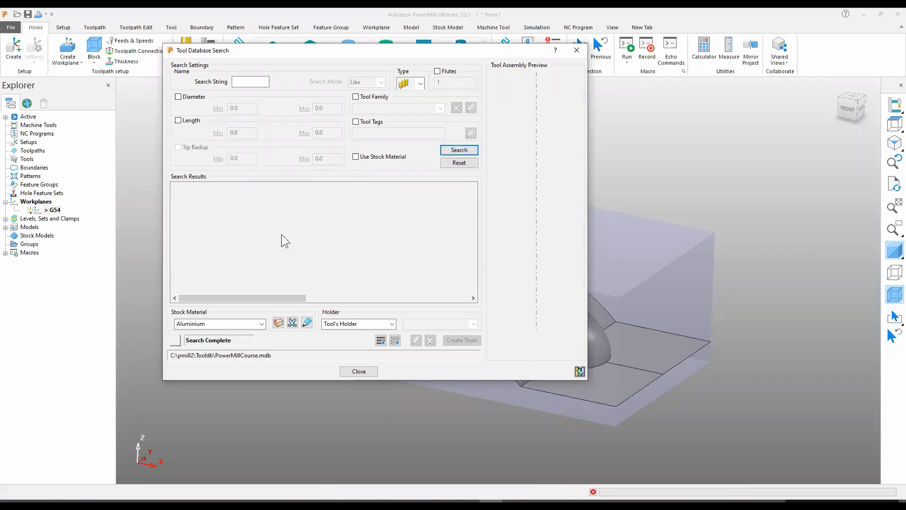
scroll(280, 240, "down", 7)
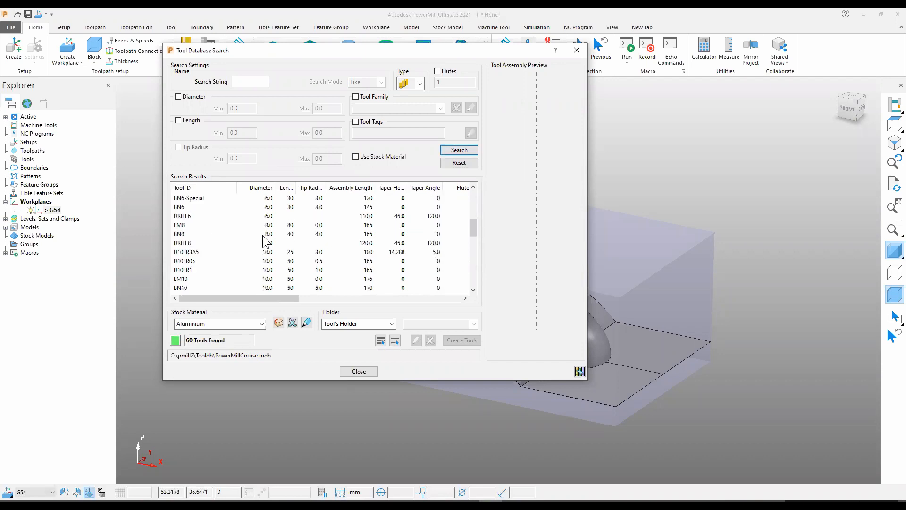
scroll(267, 242, "down", 5)
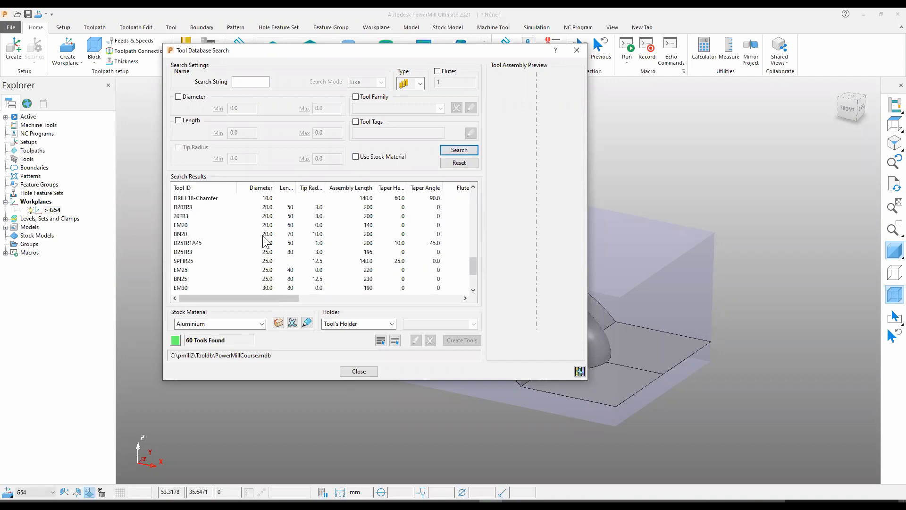
left_click(187, 251)
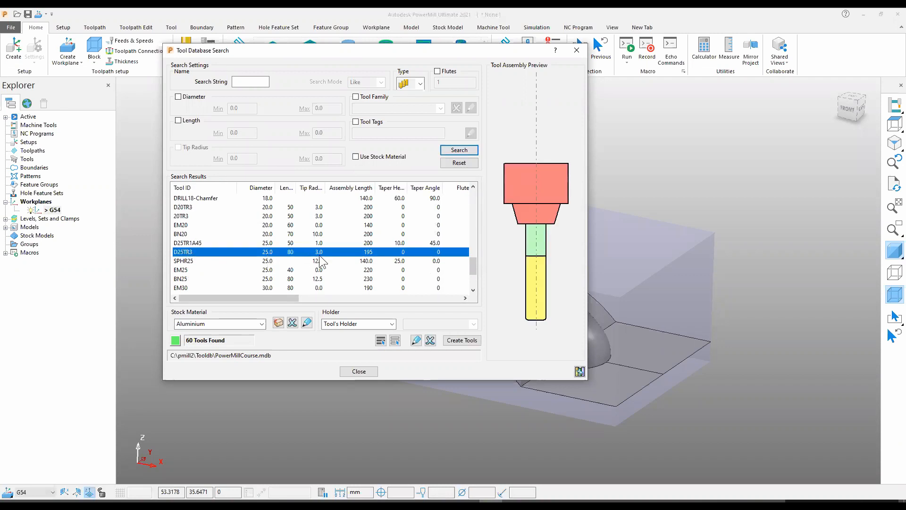
left_click(462, 341)
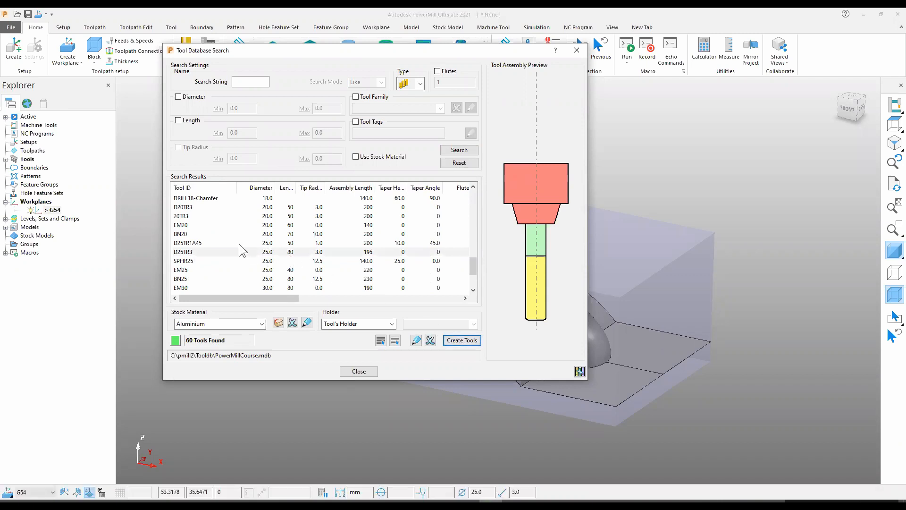
Create the 10 mm tip-radiused tool D10TR1 from the tool database results
scroll(238, 241, "up", 2)
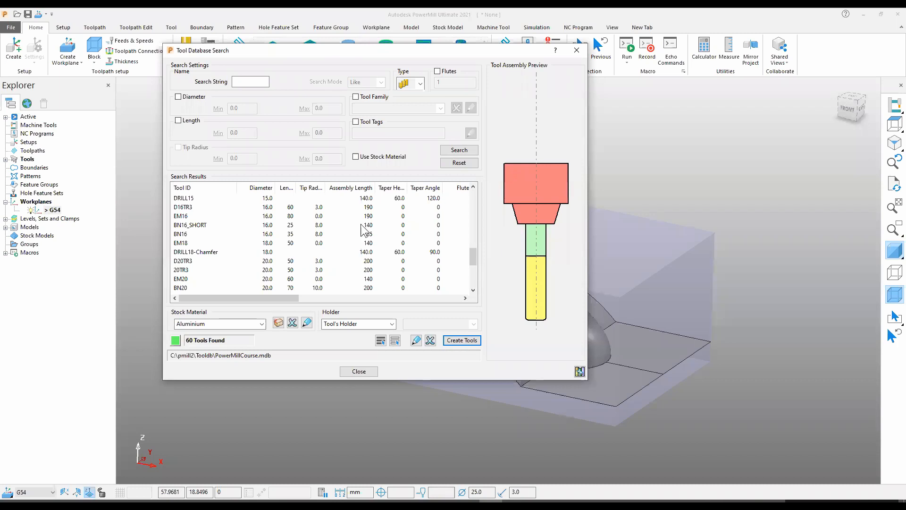
scroll(236, 250, "up", 2)
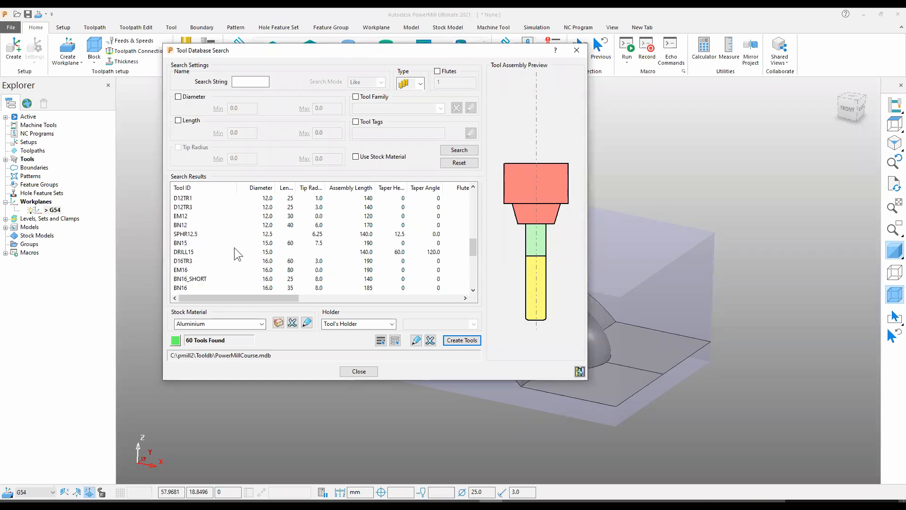
scroll(234, 247, "up", 2)
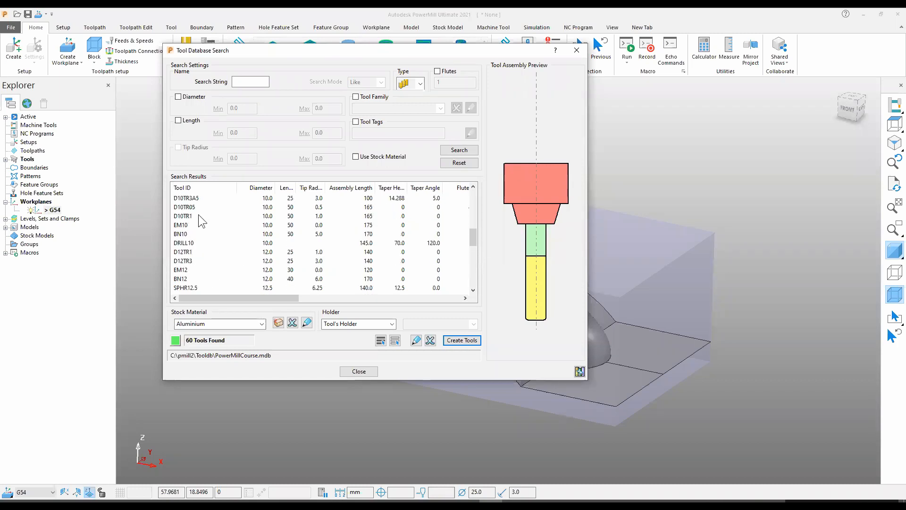
left_click(185, 217)
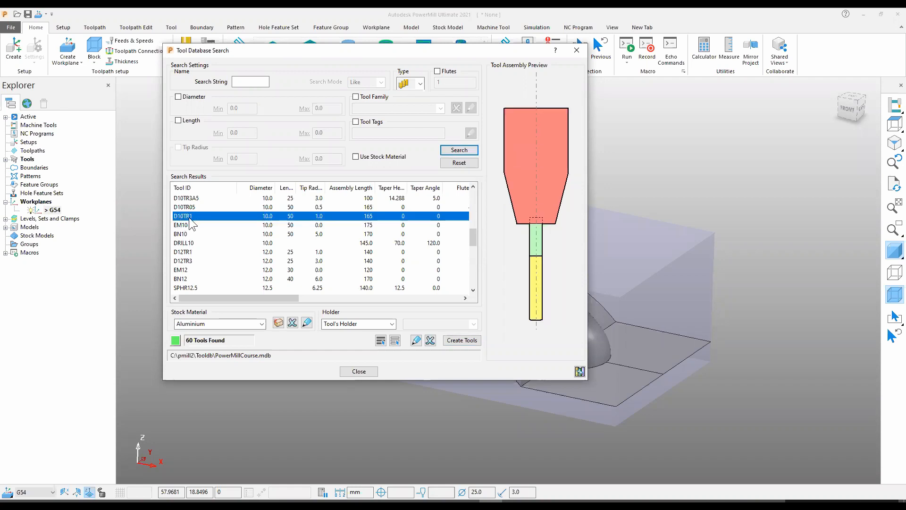
left_click(470, 342)
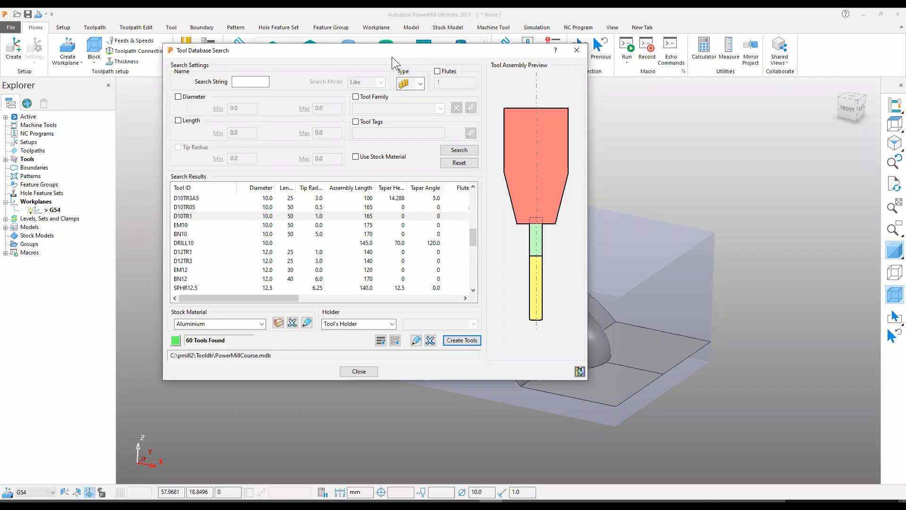
Create the 12 mm ball nose tool BN12 from the tool database results
left_click_drag(391, 57, 281, 63)
scroll(202, 269, "down", 1)
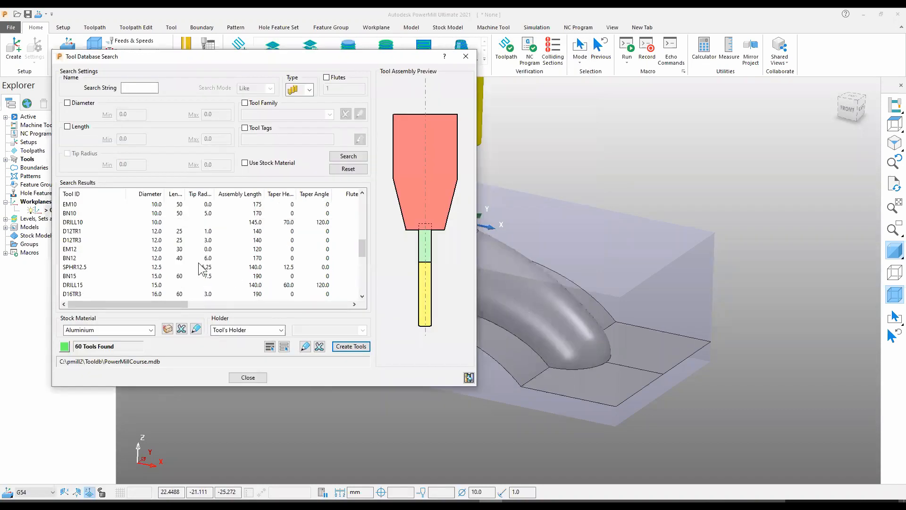
left_click(78, 259)
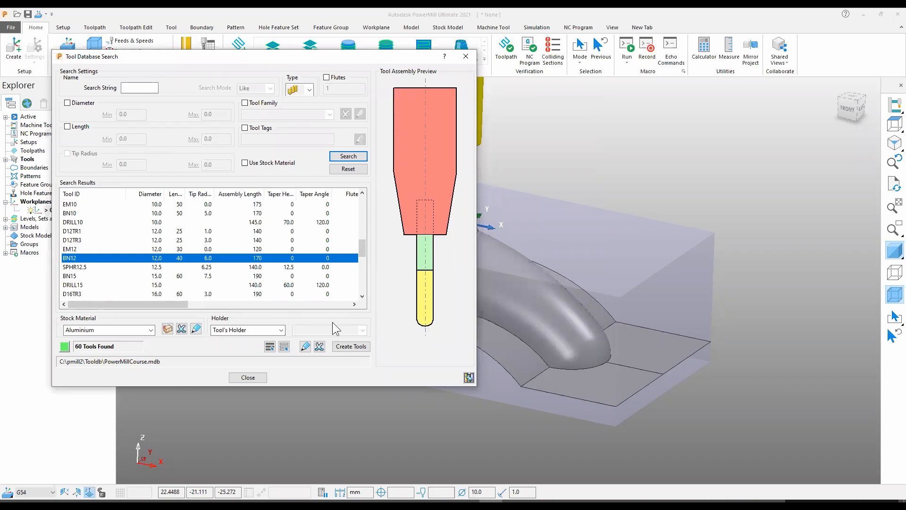
left_click(350, 346)
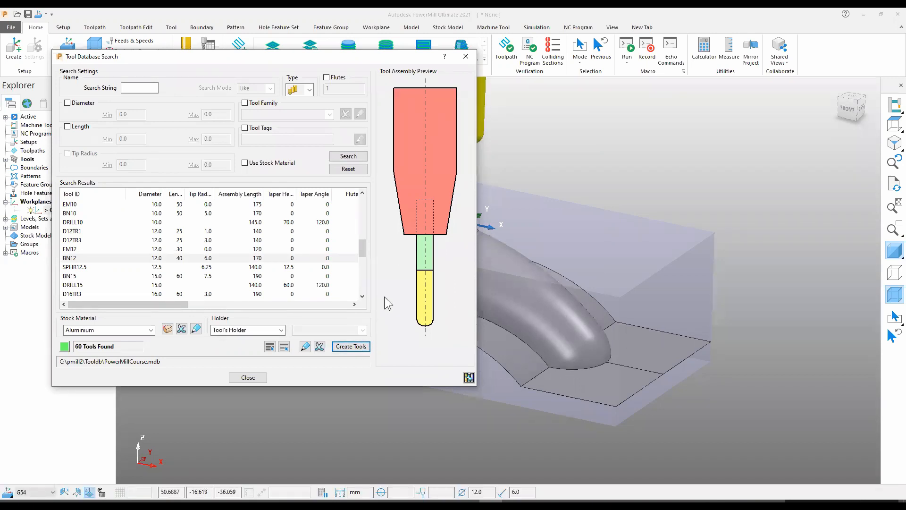
Create the 5 mm ball nose tool BN5 from the tool database results and close the database search
scroll(203, 259, "up", 5)
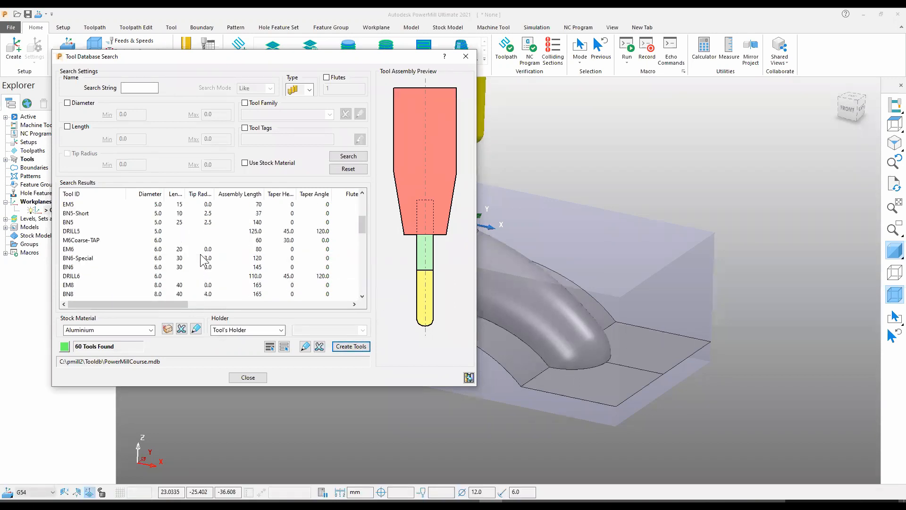
left_click(71, 222)
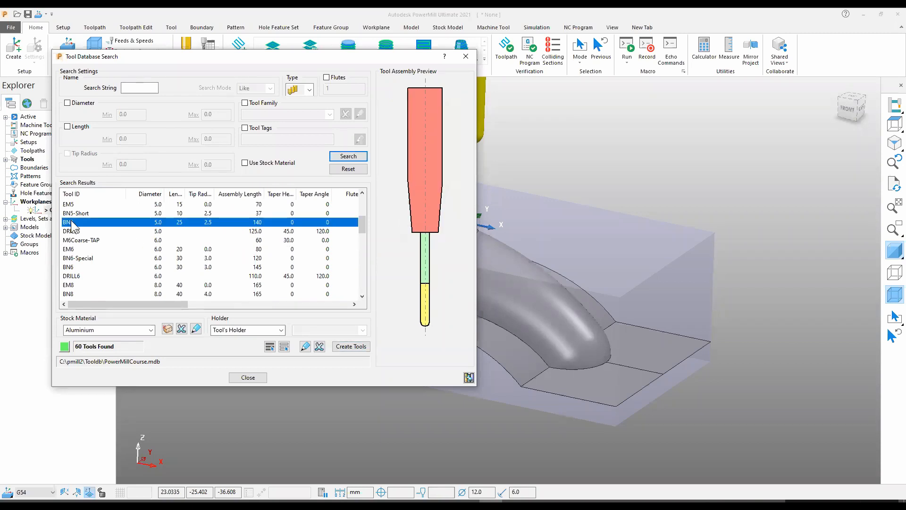
left_click(77, 215)
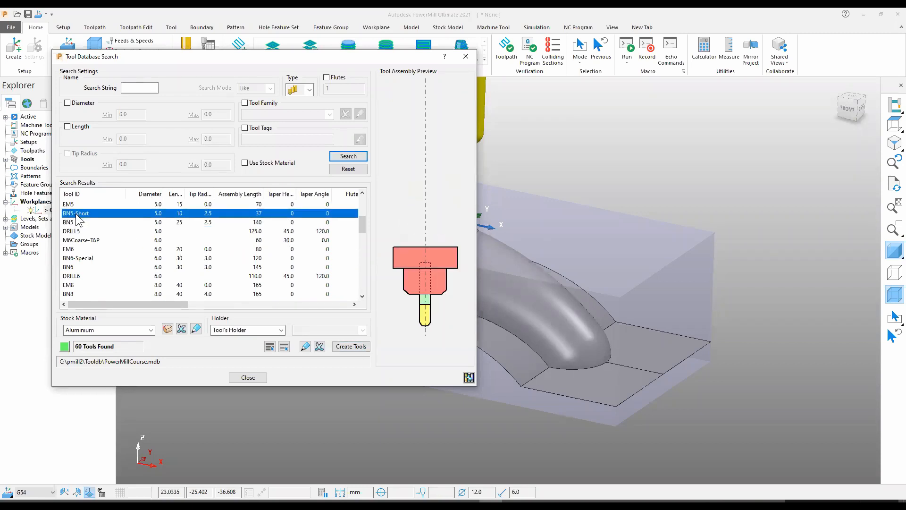
left_click(75, 223)
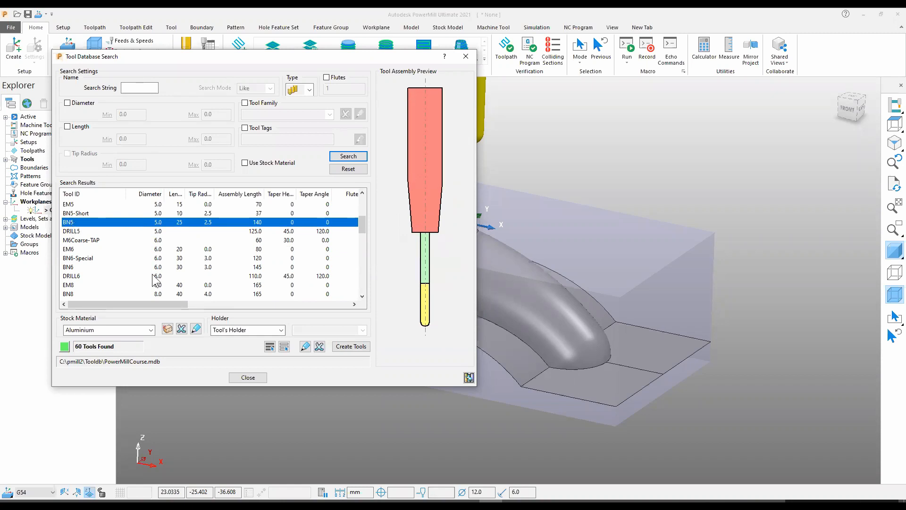
left_click(358, 348)
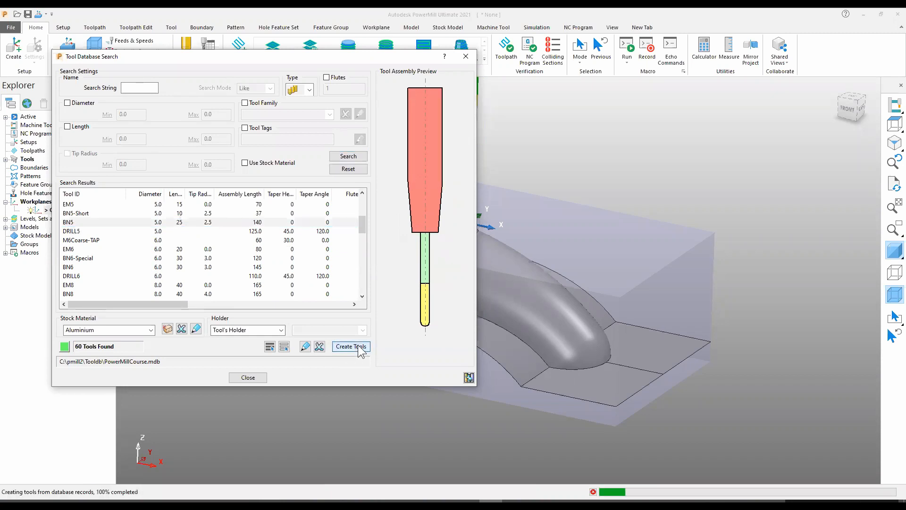
left_click(255, 378)
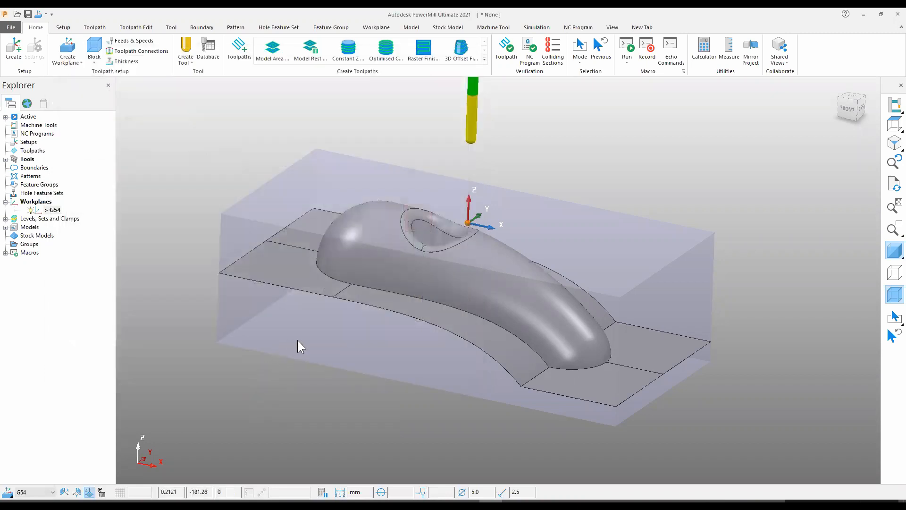
scroll(303, 344, "down", 5)
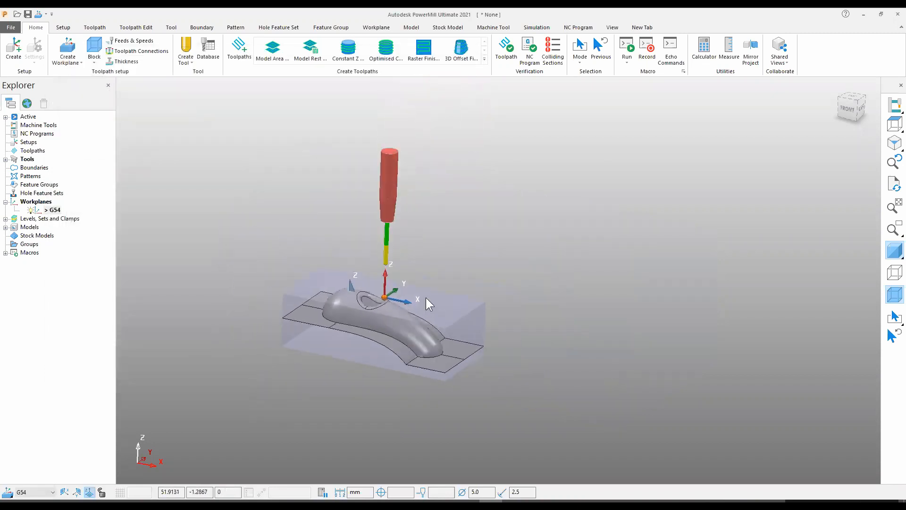
Create a ball nosed tool named BN3 with a 3 mm diameter and assign its tool number
scroll(380, 329, "up", 4)
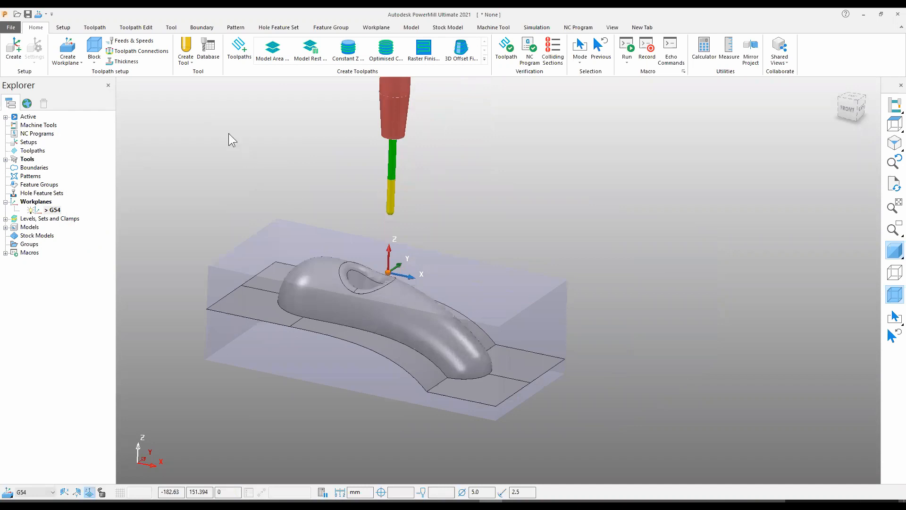
left_click(187, 62)
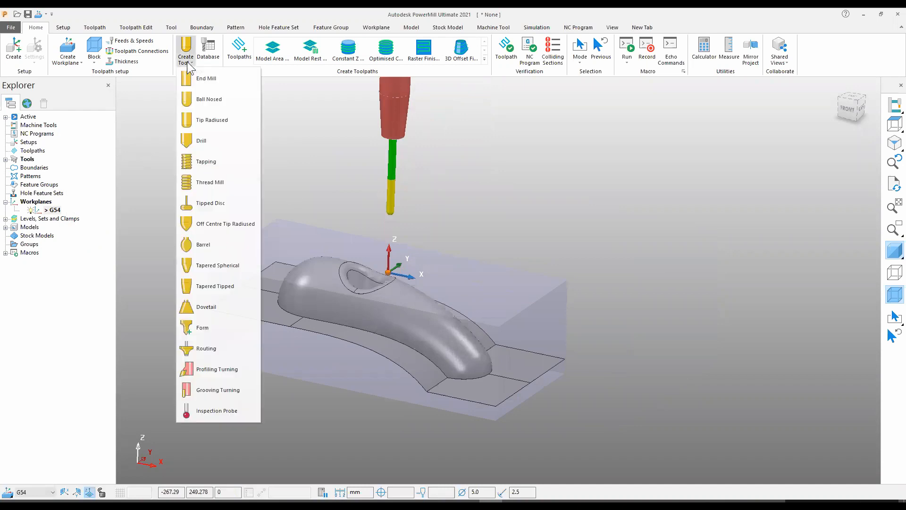
left_click(192, 99)
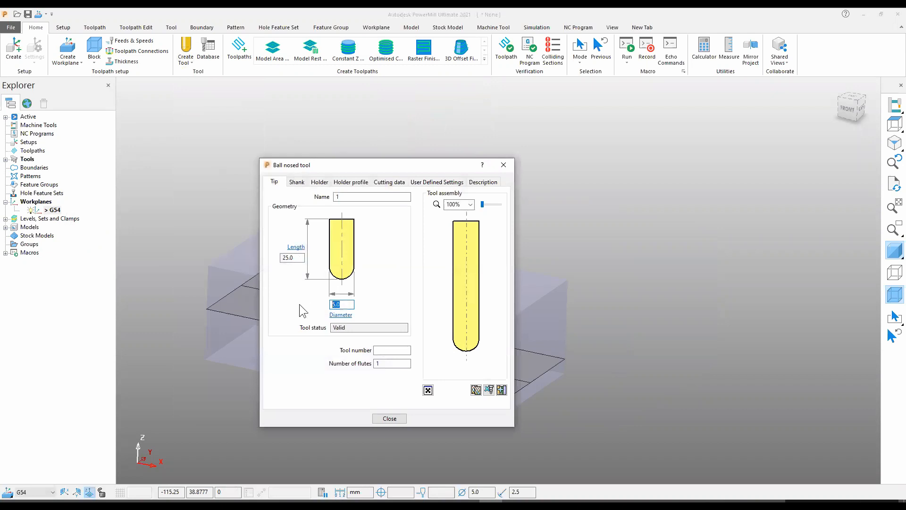
type("3")
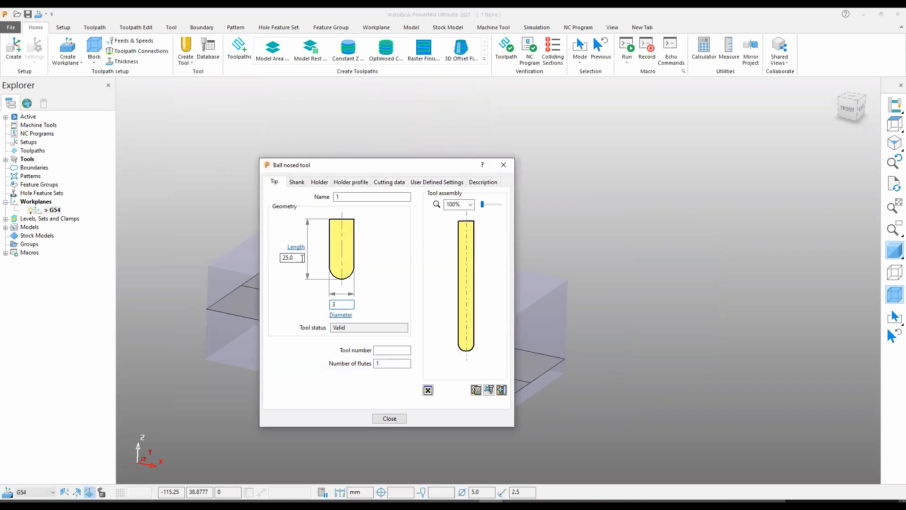
left_click(338, 197)
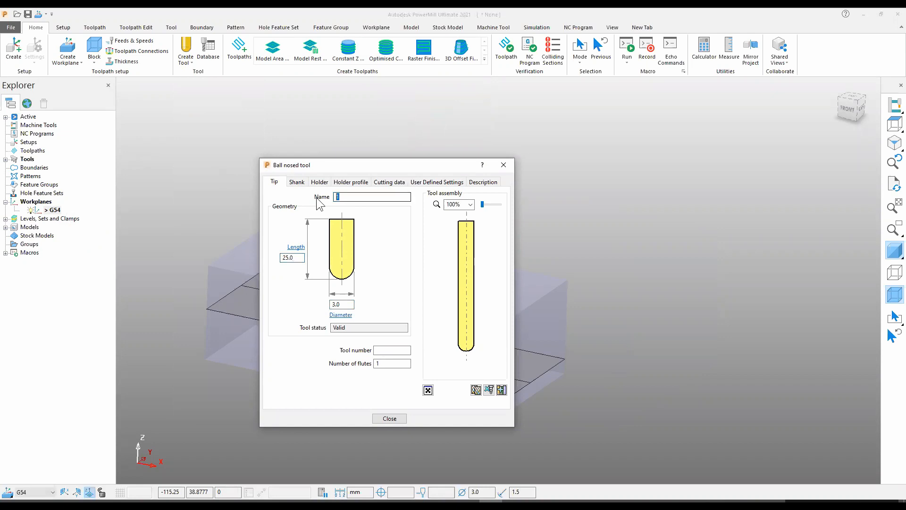
type("BN3")
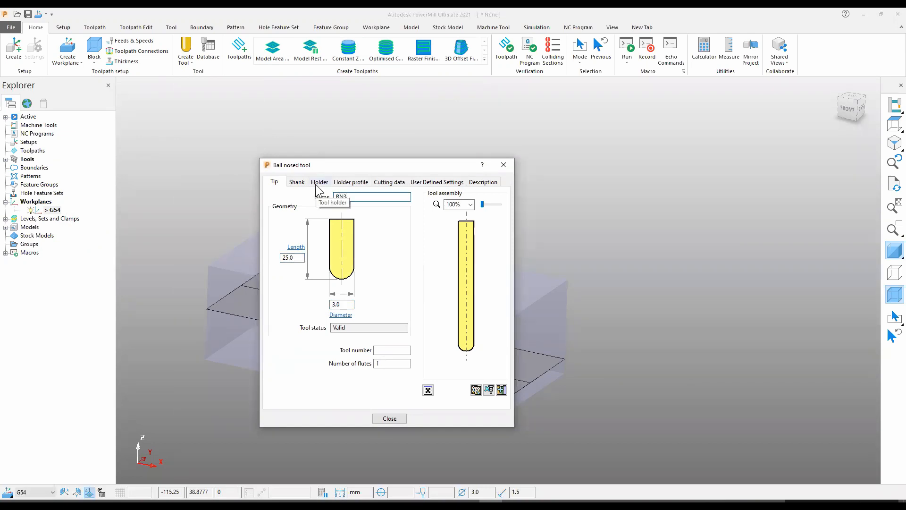
left_click(384, 349)
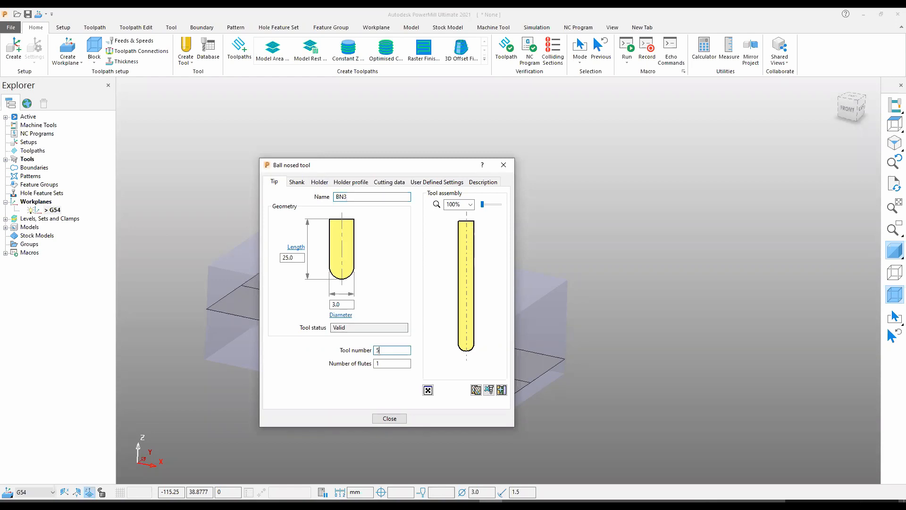
type("33")
Add a tapered shank component to BN3 with an upper diameter of 6 mm and a length of 10 mm
left_click(297, 182)
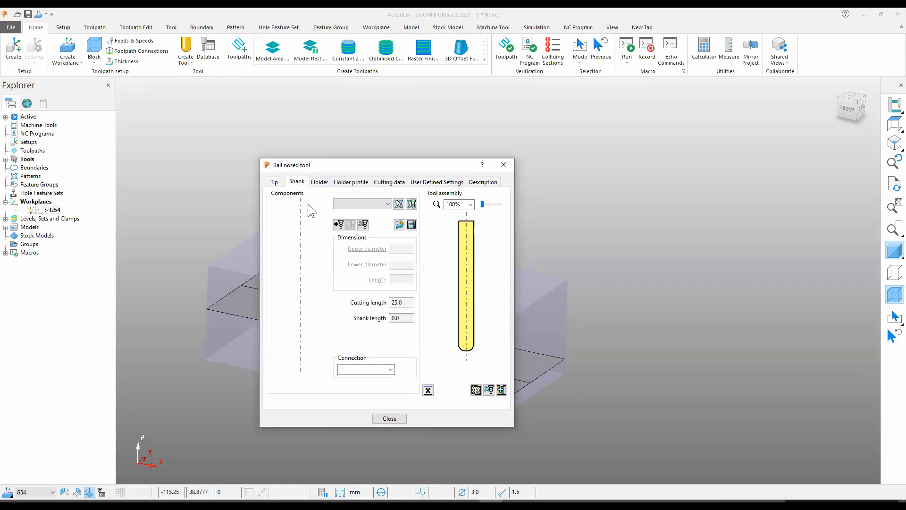
left_click(338, 224)
left_click_drag(404, 250, 356, 251)
type("6")
left_click_drag(411, 280, 372, 284)
type("10")
left_click(412, 265)
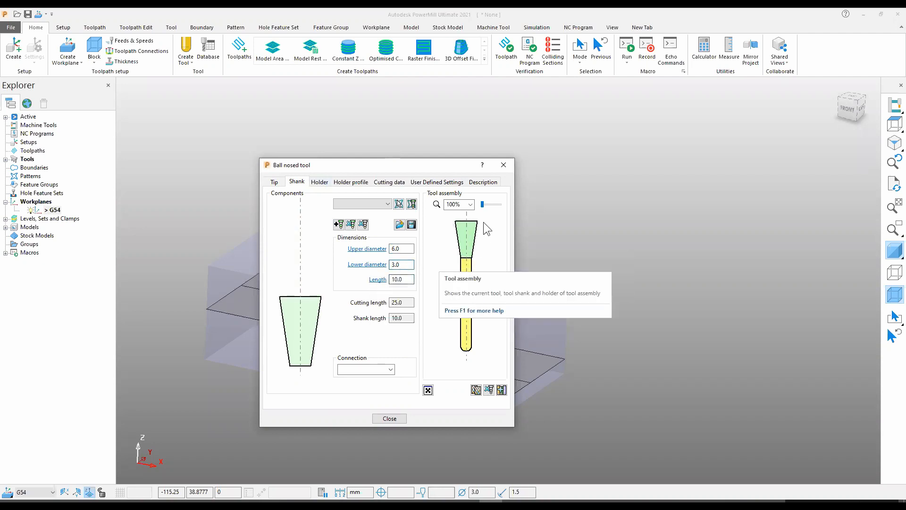
Add a second, straight shank component above the tapered one on BN3 with a length of 40 mm
left_click(338, 224)
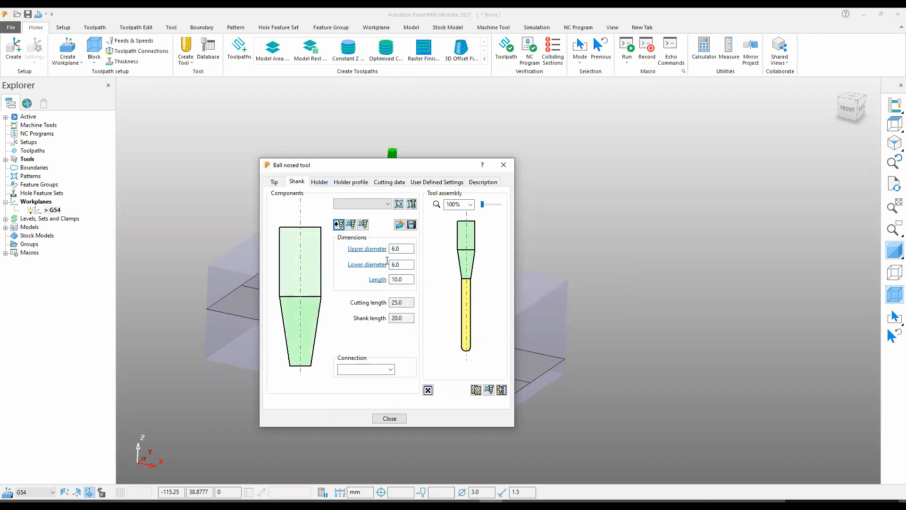
left_click_drag(367, 284, 363, 287)
type("40")
left_click(409, 263)
Search the tool database for holders and apply the EM6 holder to BN3
left_click(319, 182)
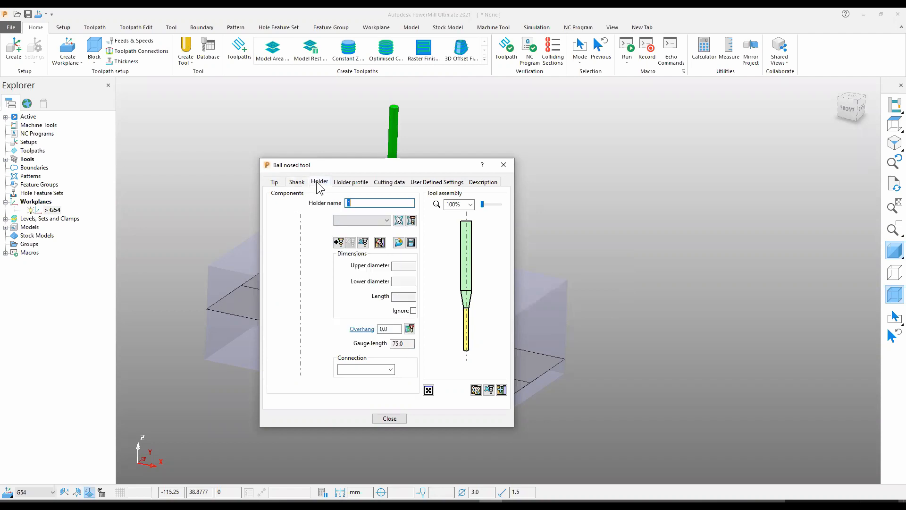
left_click(380, 242)
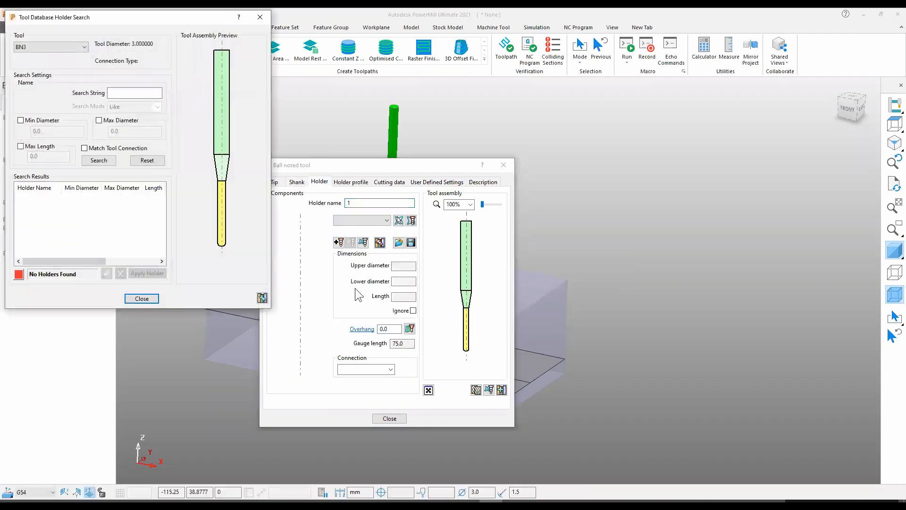
left_click(99, 161)
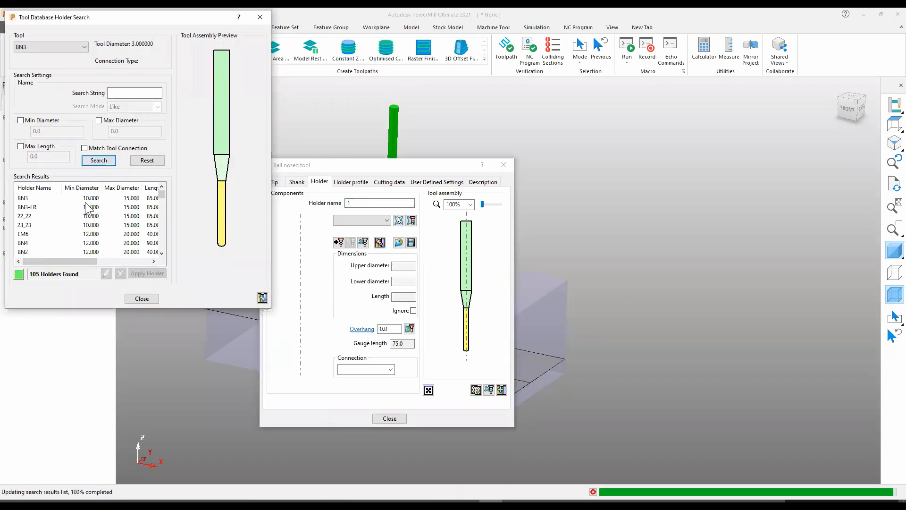
scroll(49, 218, "down", 1)
left_click(27, 209)
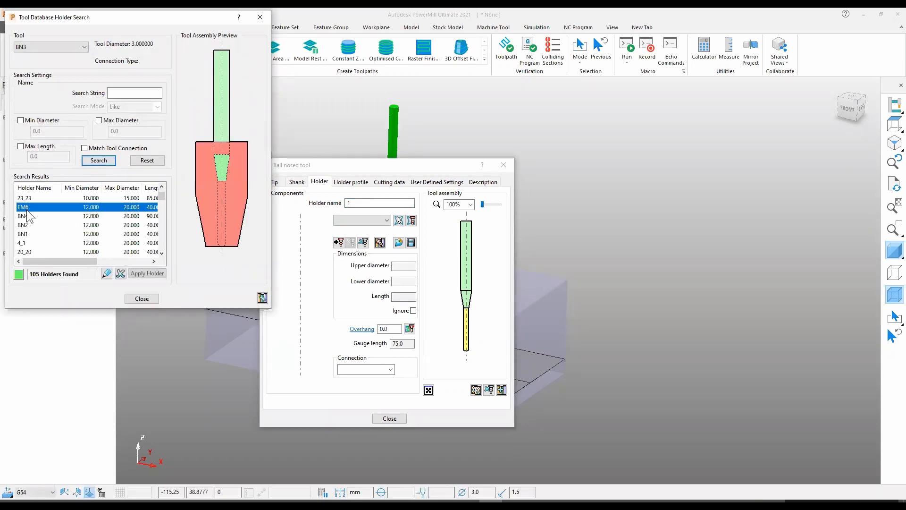
left_click(147, 273)
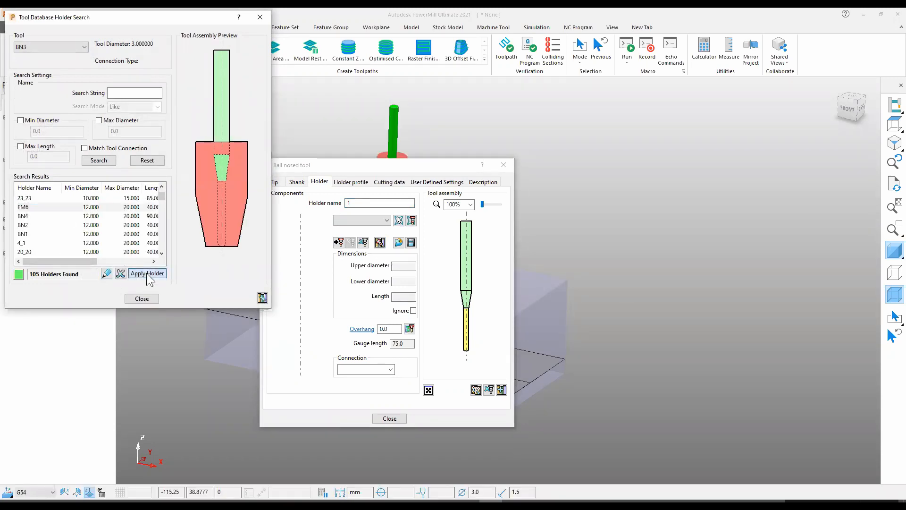
left_click(141, 298)
Try a holder overhang of 50 mm on BN3
double_click(396, 328)
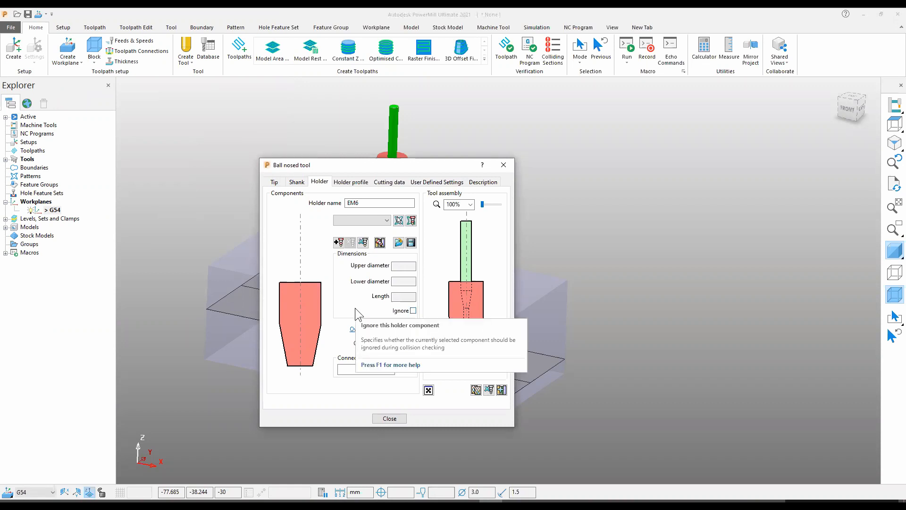
type("50")
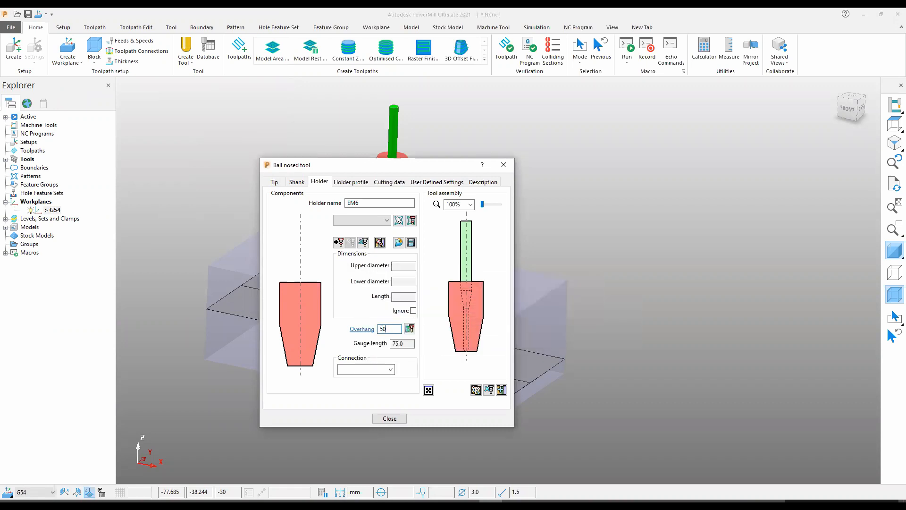
key("Tab")
Set BN3's holder overhang to 40 mm and finish the tool definition
left_click_drag(397, 329, 373, 330)
type("40")
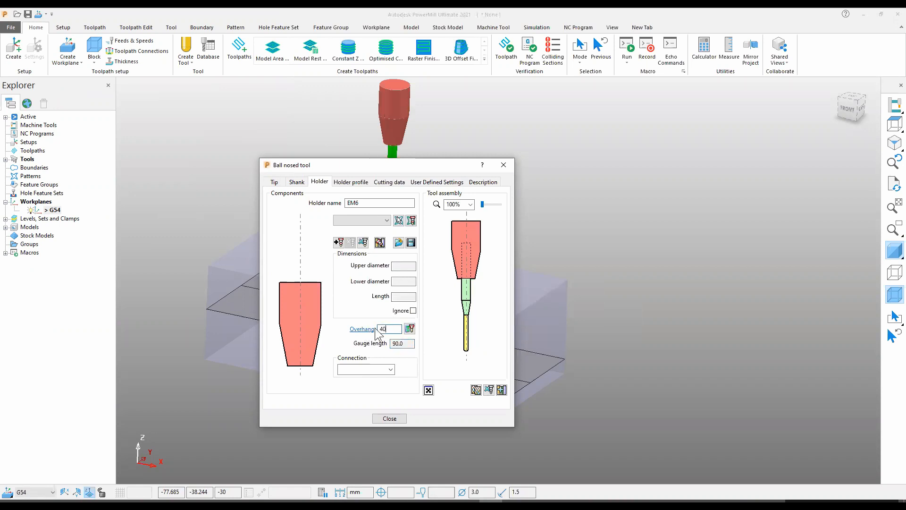
key("Tab")
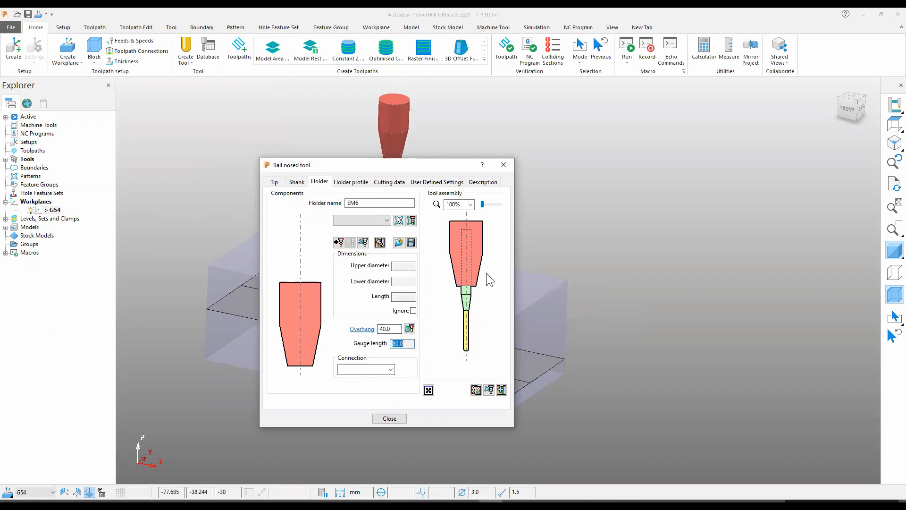
left_click(400, 418)
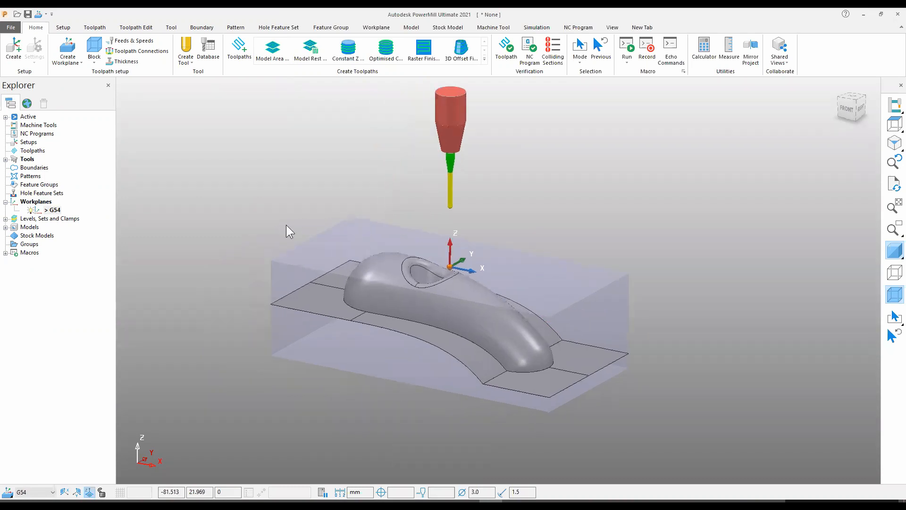
Expand the list of created tools and activate the 25 mm tip-radiused tool D25TR3
left_click(6, 160)
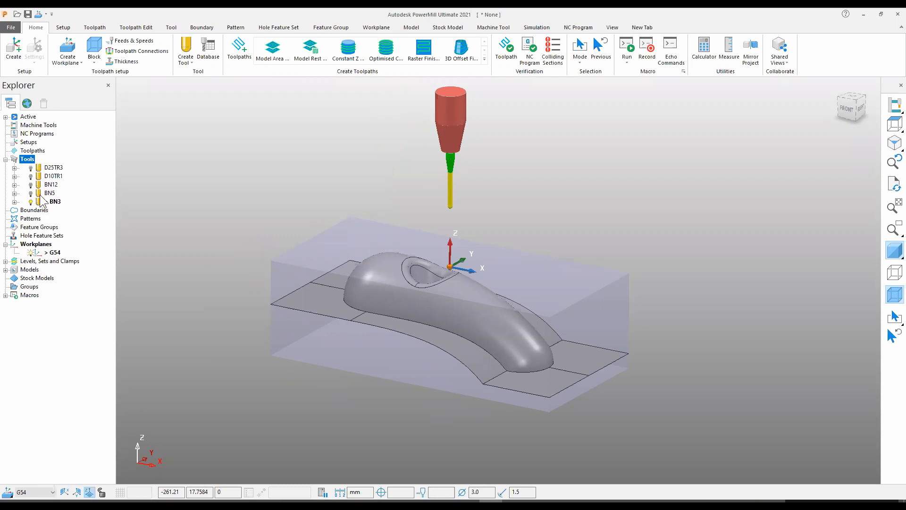
mouse_move(73, 179)
mouse_move(44, 171)
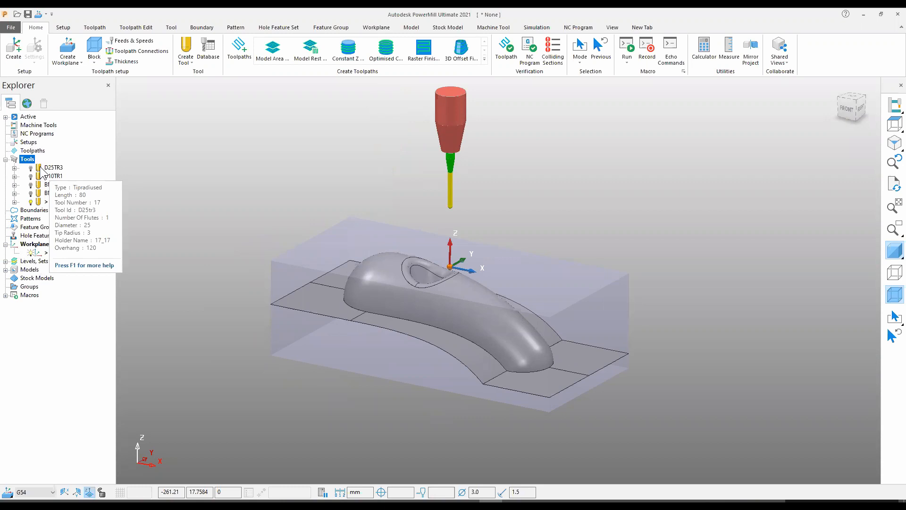
double_click(41, 168)
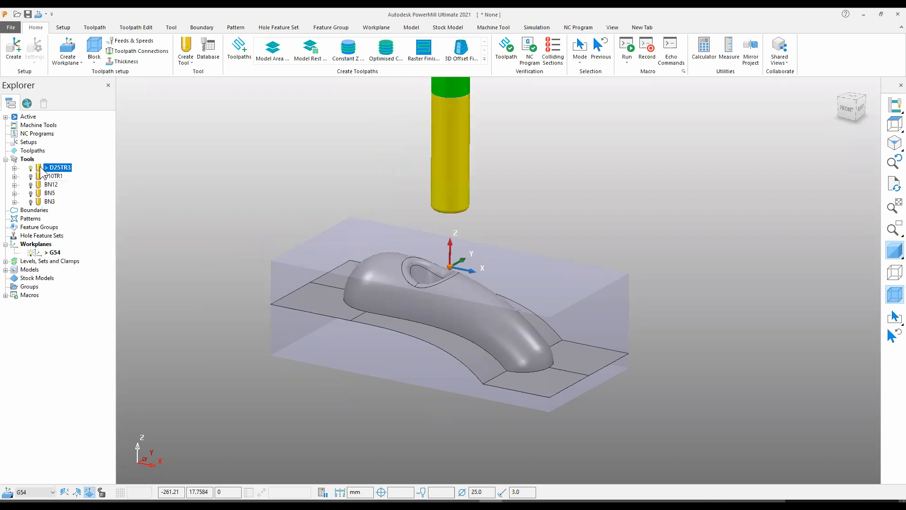
scroll(351, 217, "down", 3)
scroll(351, 217, "up", 2)
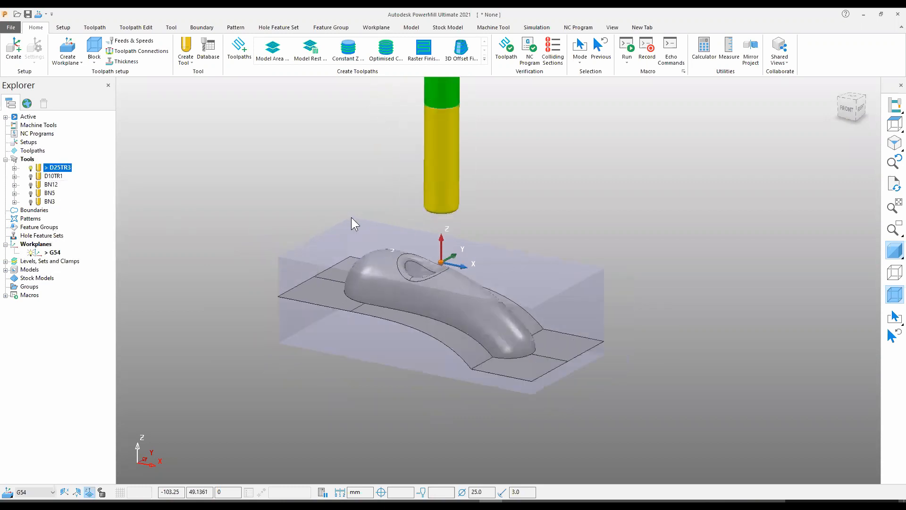
middle_click_drag(355, 196, 355, 233, "shift")
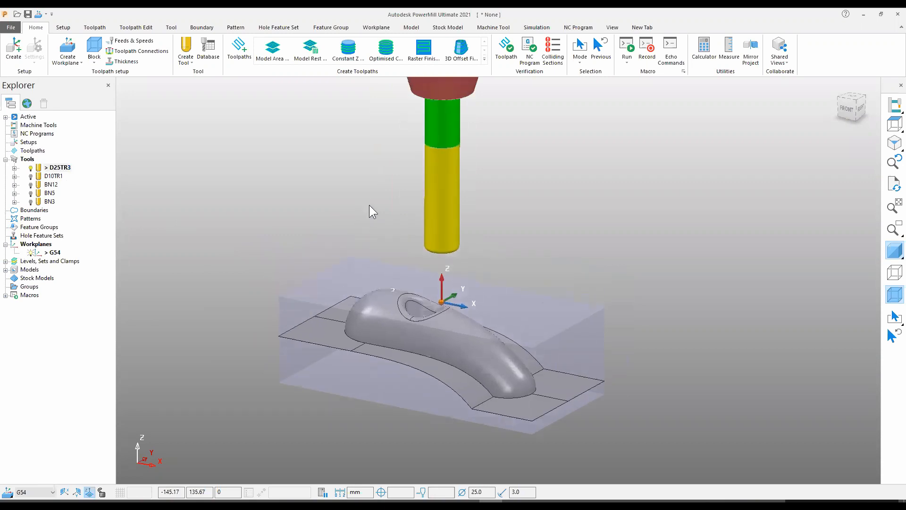
middle_click_drag(370, 190, 377, 194)
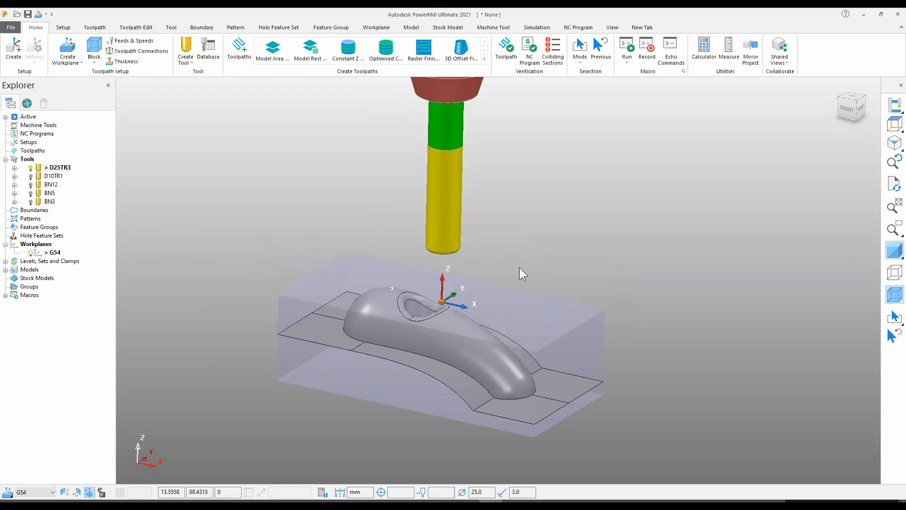
Start a Model Area Clearance toolpath and set its style to Offset model
left_click(276, 59)
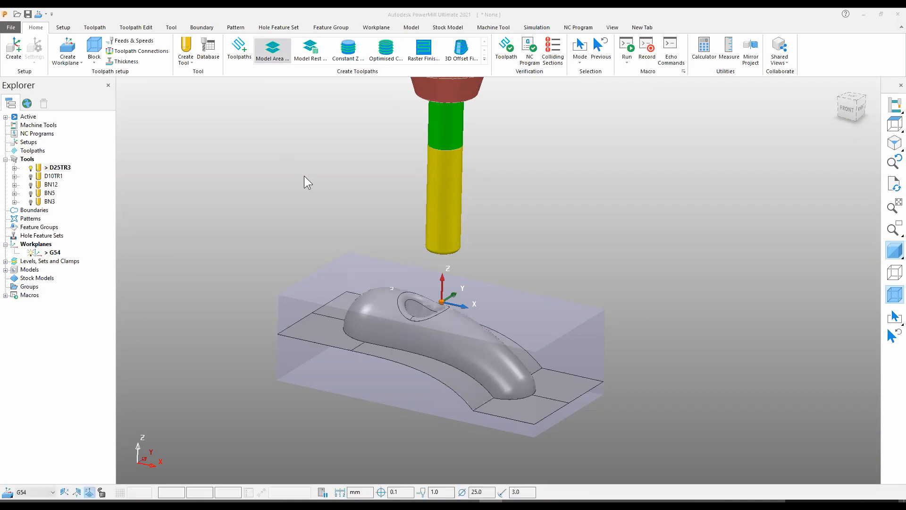
left_click(316, 183)
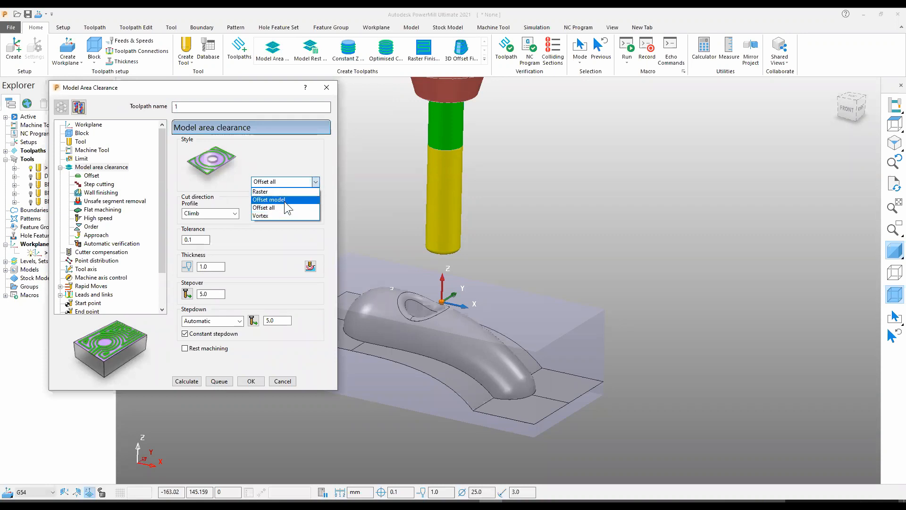
left_click(284, 200)
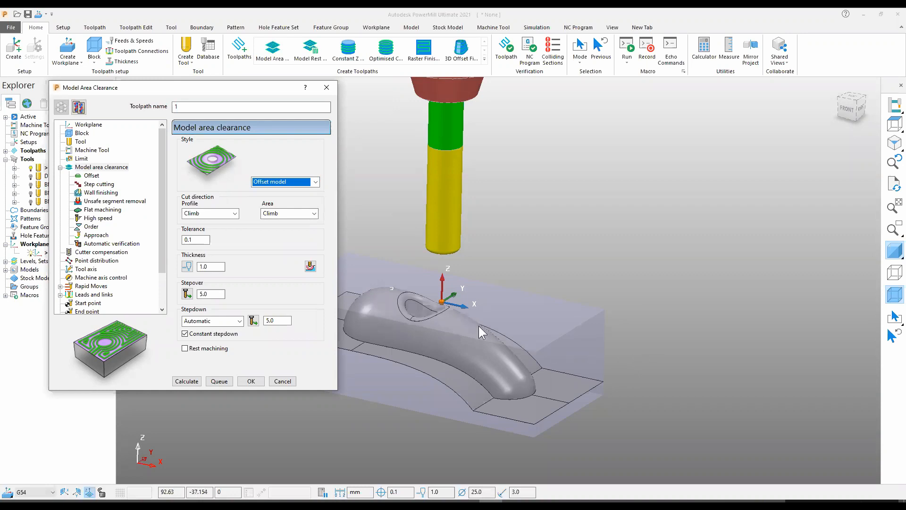
middle_click_drag(491, 282, 541, 268, "shift")
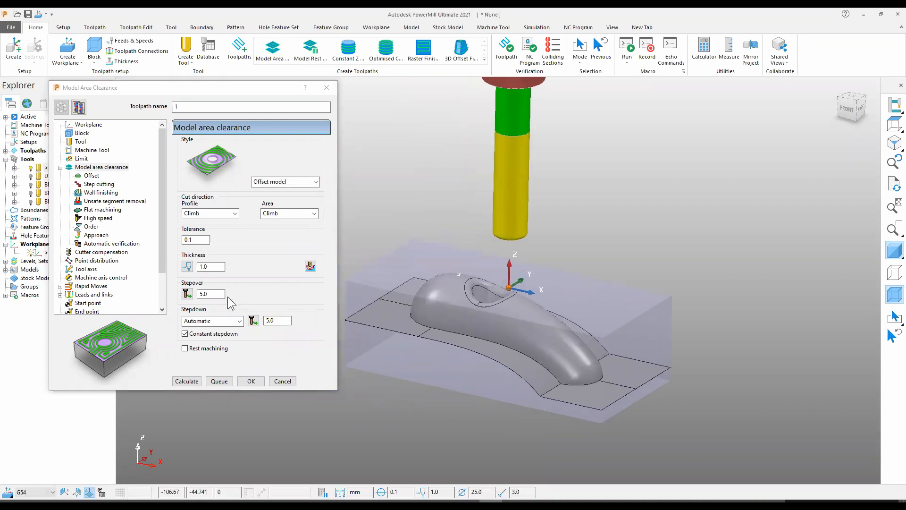
Set the roughing stepover to 10 mm, calculate the area clearance toolpath and close its settings
double_click(213, 294)
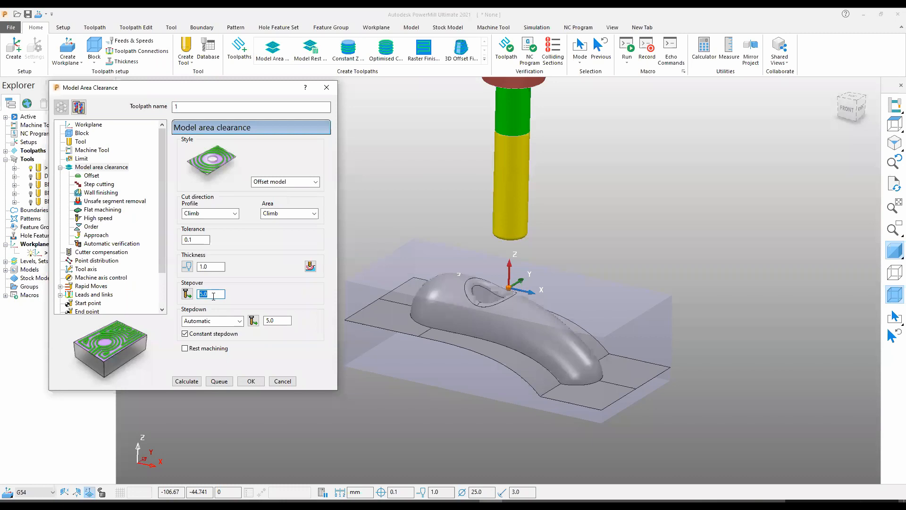
type("10")
double_click(282, 319)
left_click(180, 379)
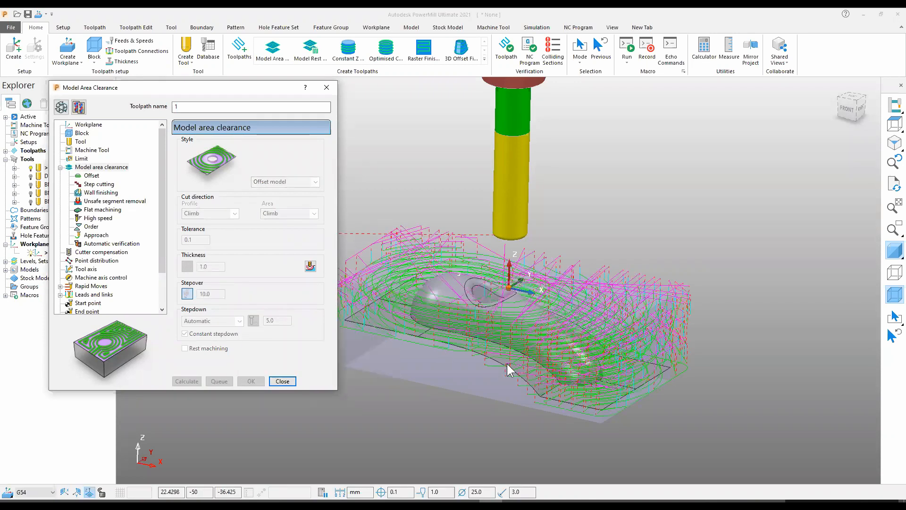
middle_click_drag(519, 322, 486, 349)
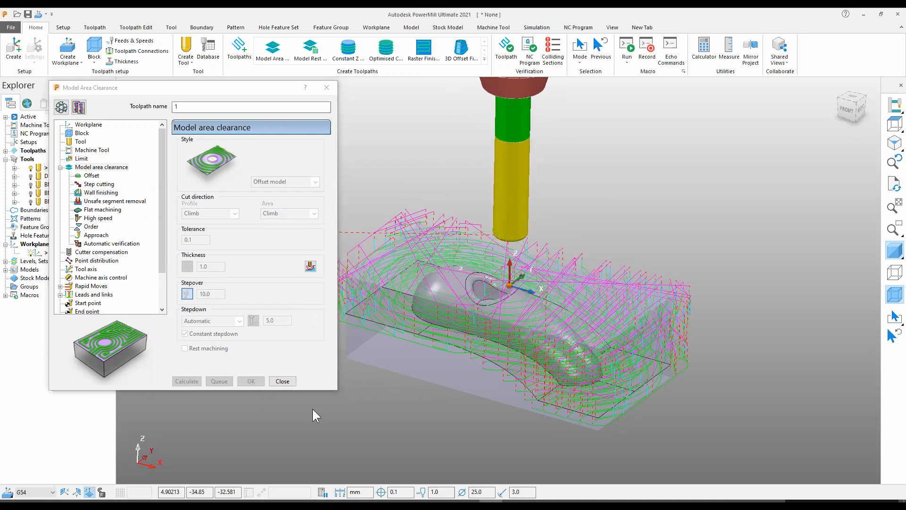
left_click(288, 381)
scroll(509, 347, "up", 2)
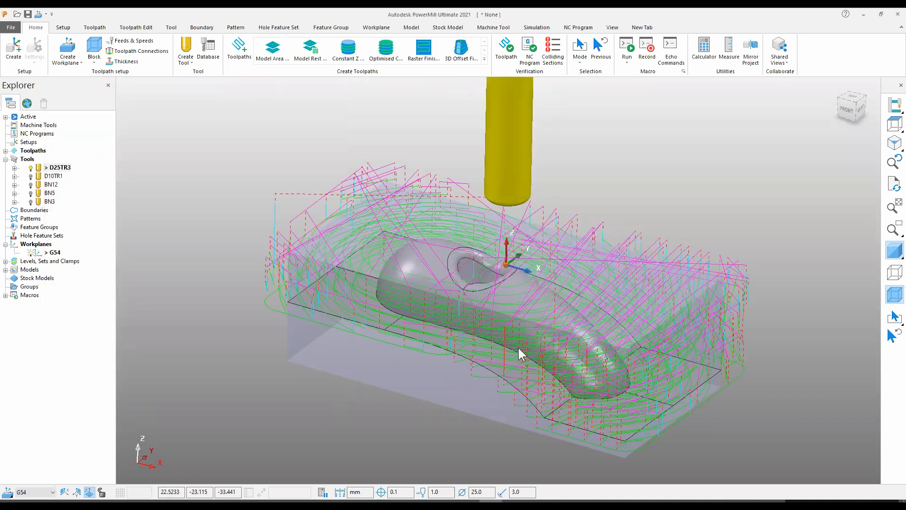
middle_click_drag(502, 344, 558, 215)
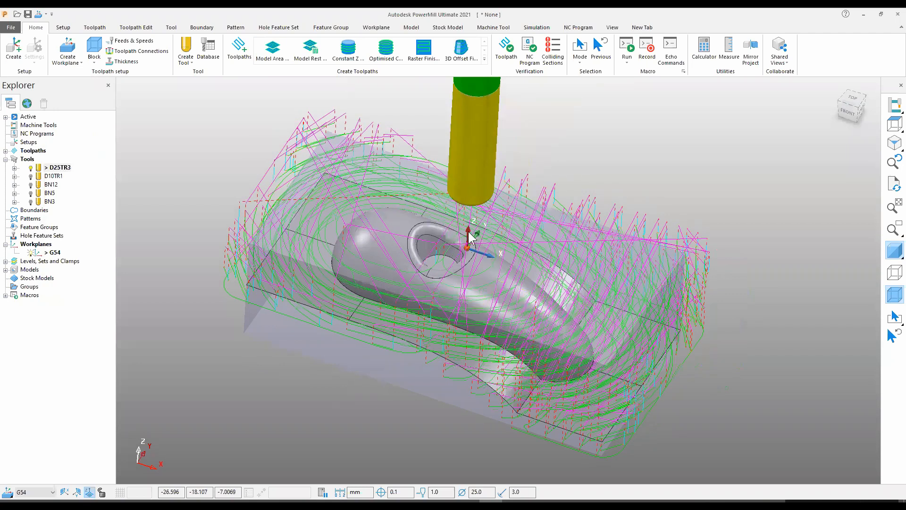
Start a Model Rest Area Clearance toolpath and name it RestRough
scroll(499, 236, "up", 3)
scroll(499, 236, "up", 3)
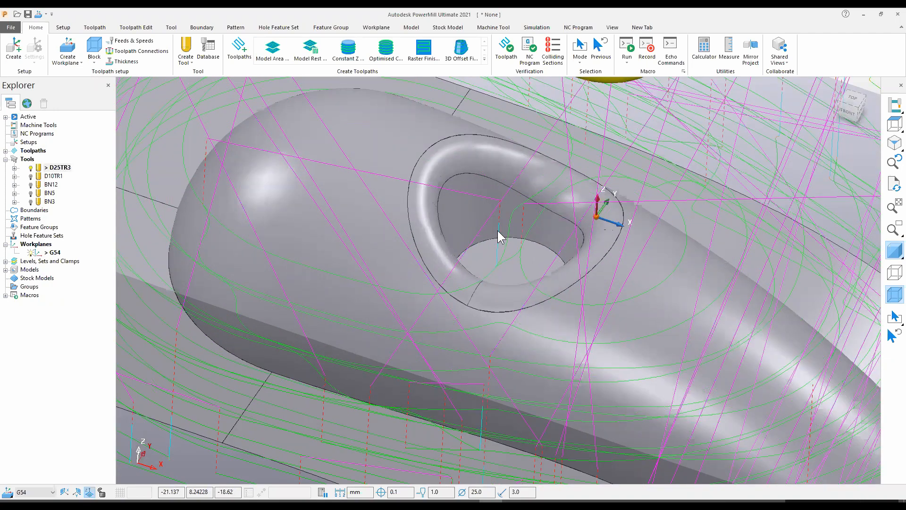
scroll(498, 230, "down", 5)
mouse_move(457, 260)
middle_mouse_down()
mouse_move(505, 269)
mouse_move(501, 252)
mouse_move(462, 266)
middle_mouse_up()
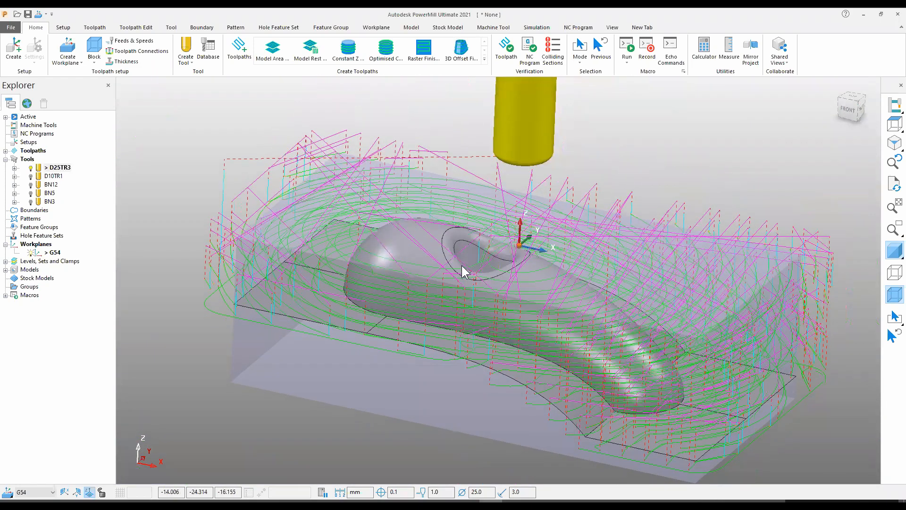
scroll(461, 265, "down", 1)
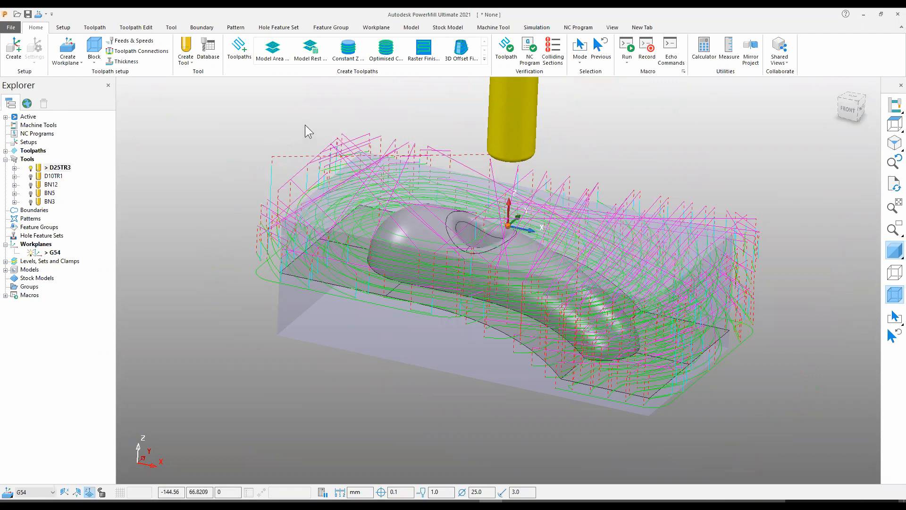
left_click(312, 59)
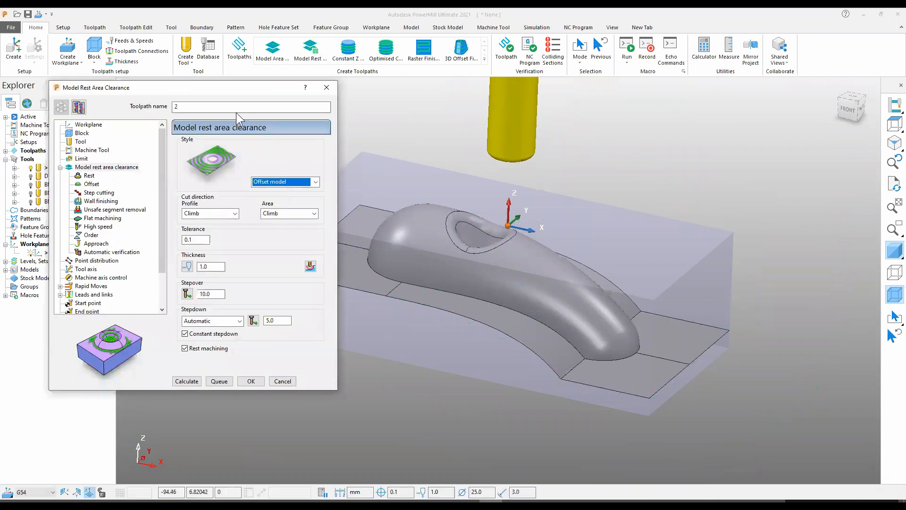
left_click_drag(243, 86, 306, 93)
left_click(279, 114)
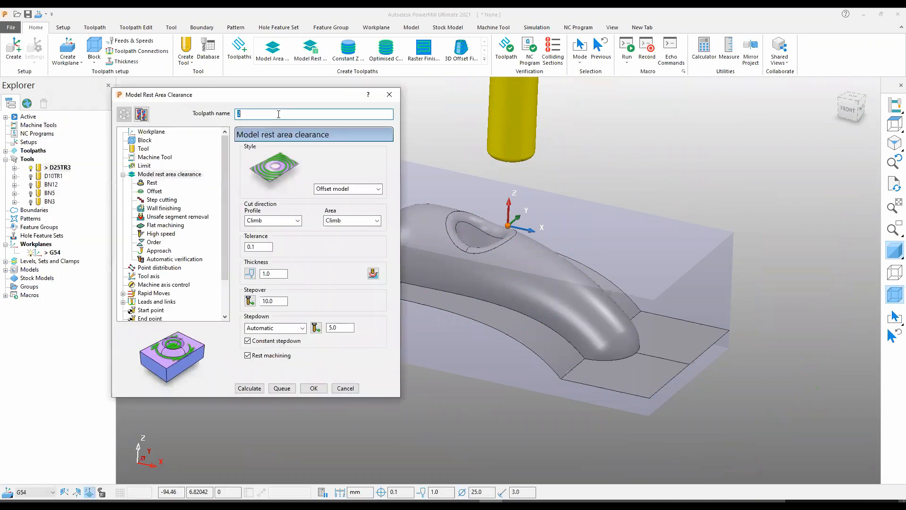
type("R")
Assign the 10 mm tip-radiused tool D10TR1 to the rest roughing toolpath
left_click(143, 149)
left_click(340, 153)
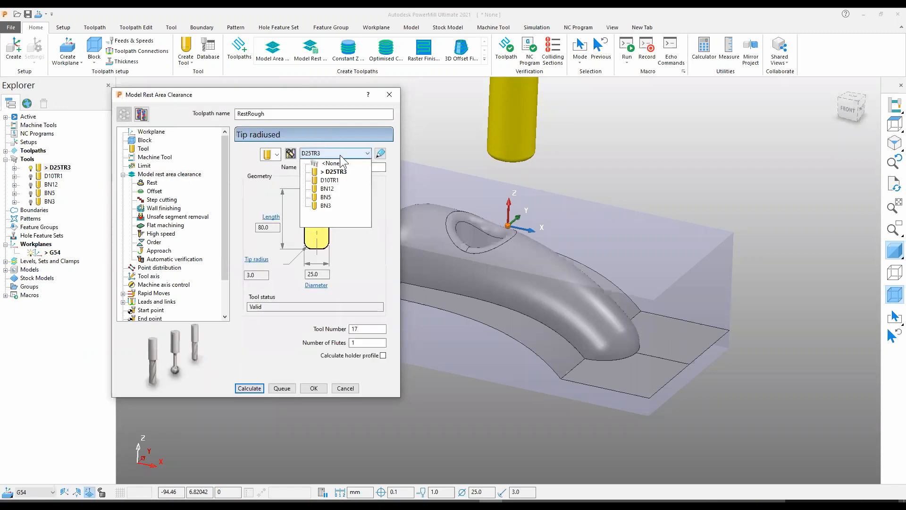
left_click(330, 180)
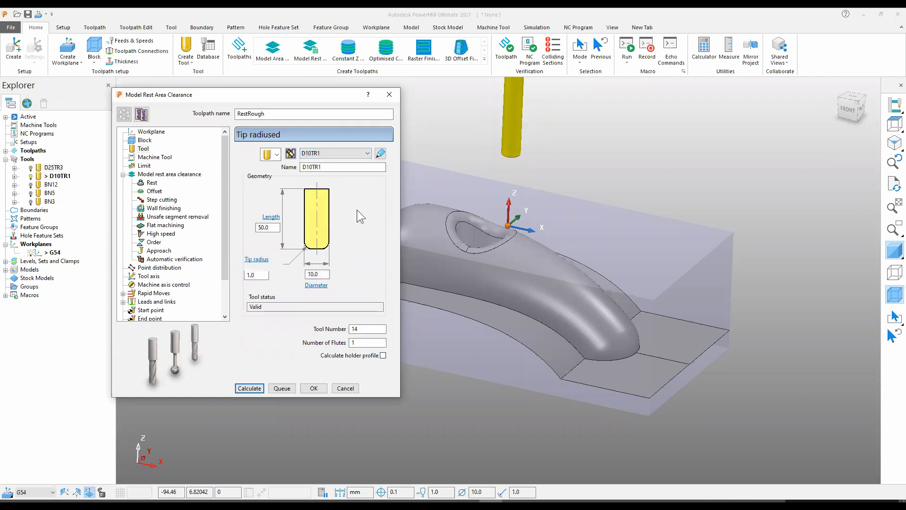
Set the rest roughing stepover to 4 mm and the stepdown to 2 mm
left_click(186, 175)
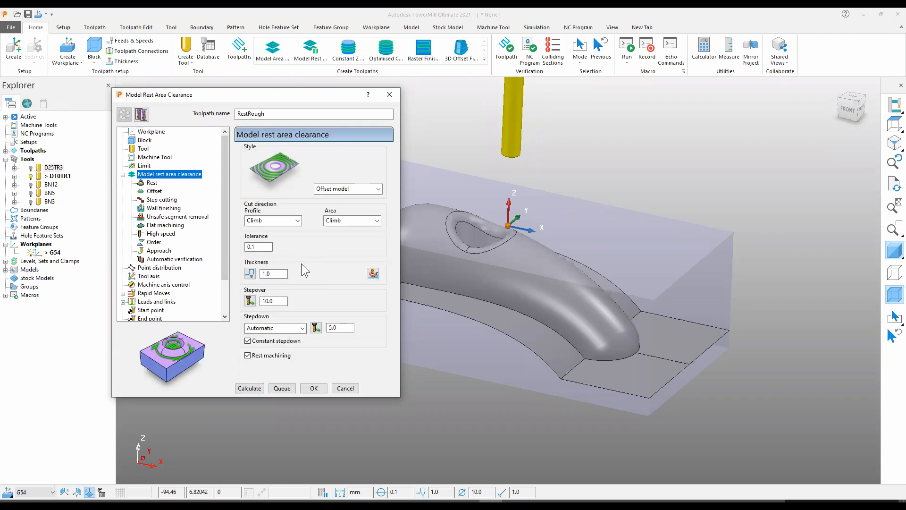
double_click(277, 301)
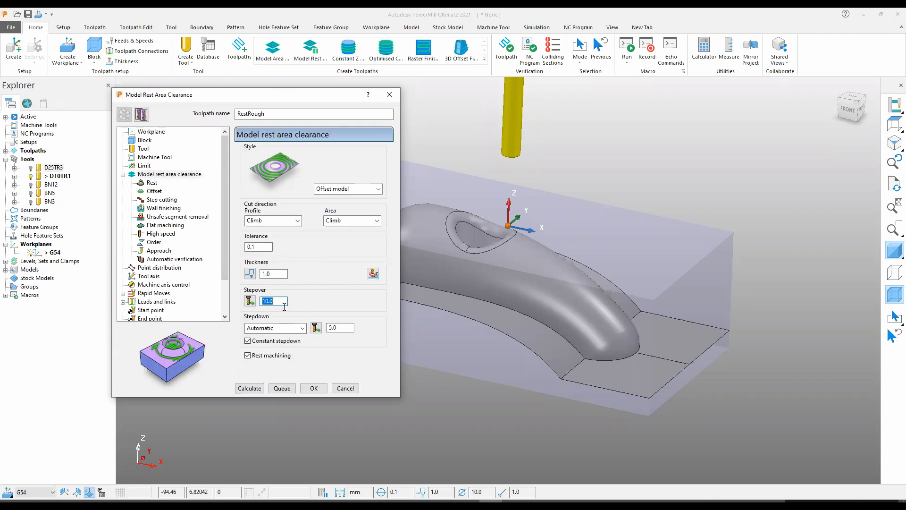
type("4")
left_click(339, 327)
type("2")
left_click(284, 301)
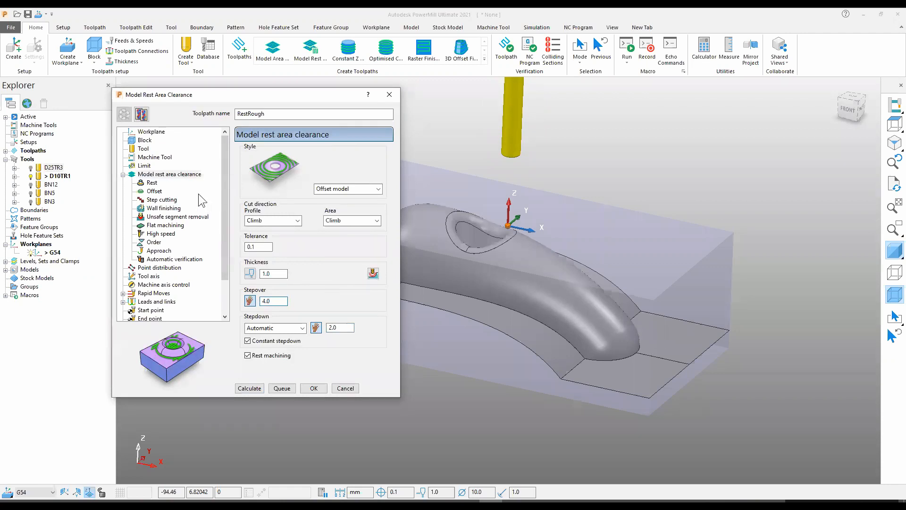
Base the rest machining on the existing area clearance toolpath 1
mouse_move(521, 236)
middle_mouse_down()
mouse_move(469, 262)
mouse_move(509, 233)
middle_mouse_up()
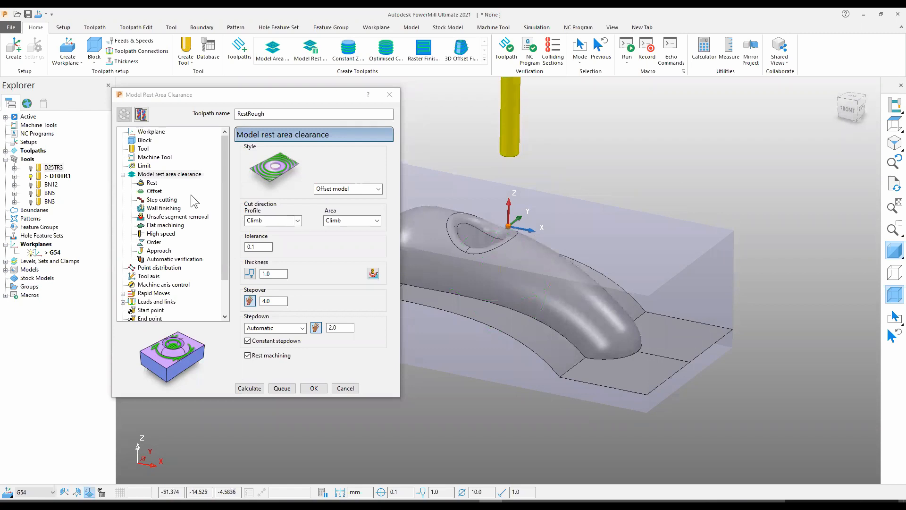
left_click(152, 183)
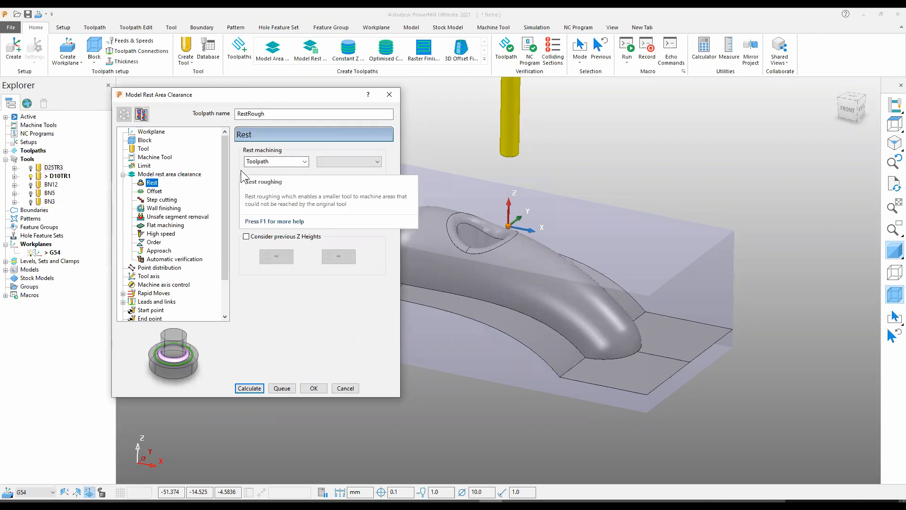
left_click(380, 162)
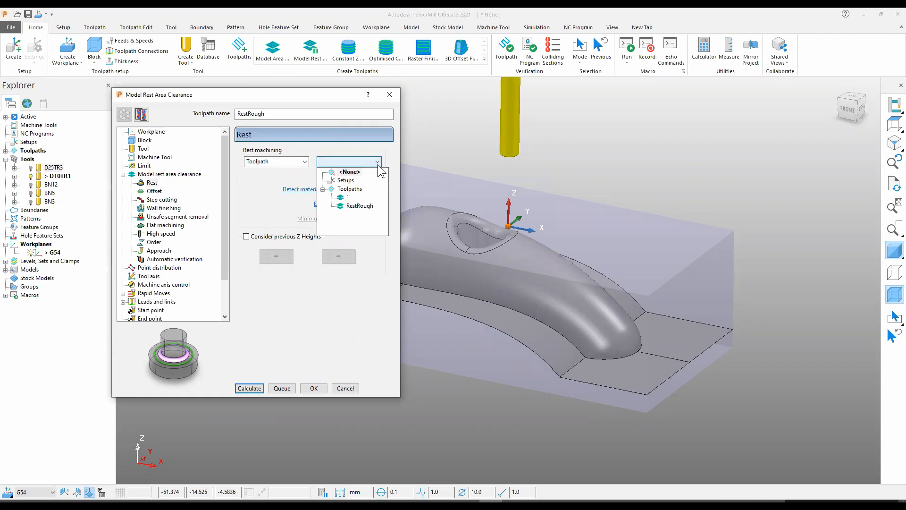
left_click(349, 197)
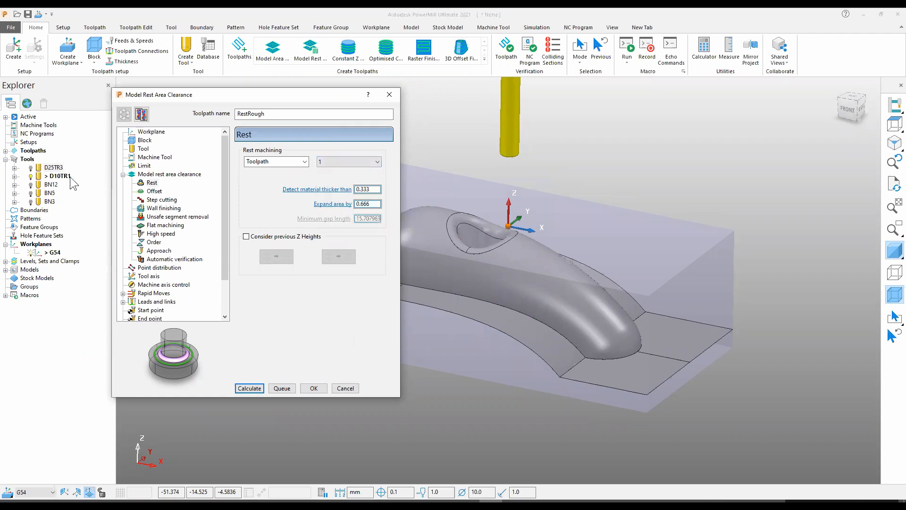
Expand the list of toolpaths and rename the area clearance toolpath 1 as Rough
left_click(5, 151)
double_click(45, 159)
type("Rou")
key("Return")
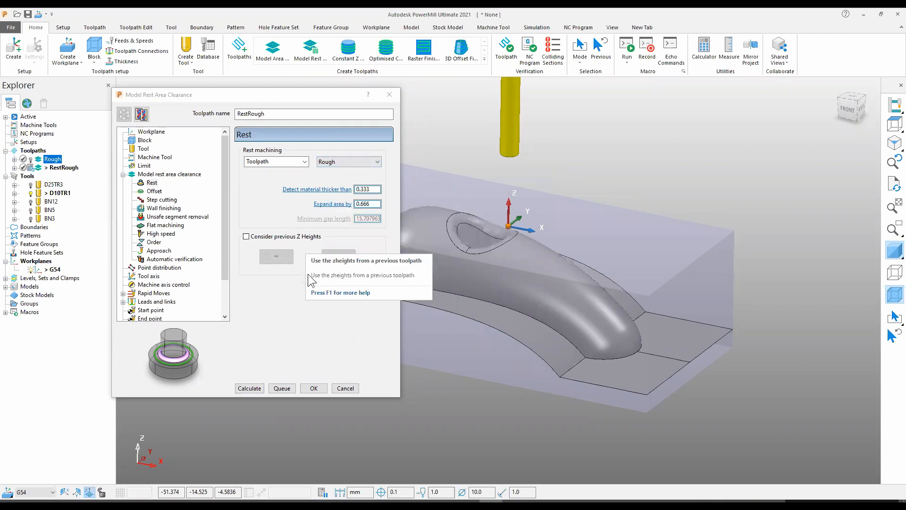
Calculate the RestRough toolpath, acknowledge the plunge move warning and close the toolpath settings
left_click(250, 389)
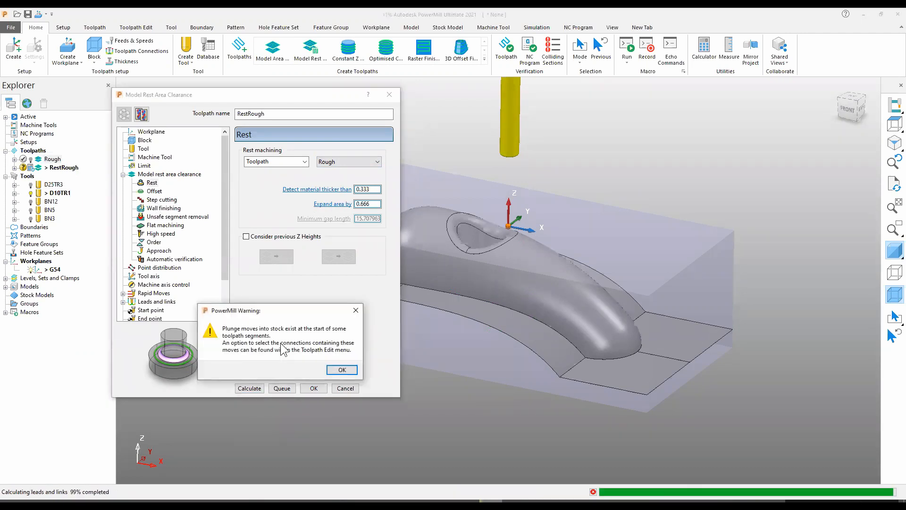
left_click(332, 367)
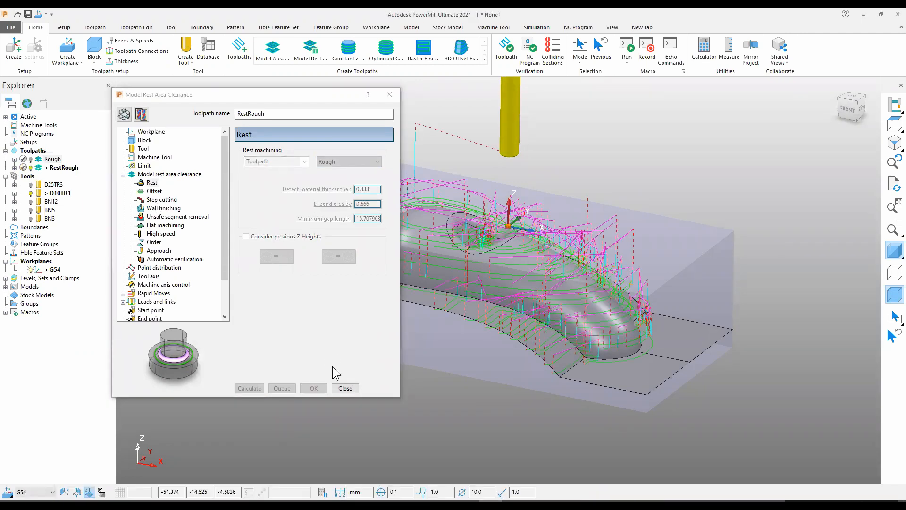
left_click(345, 388)
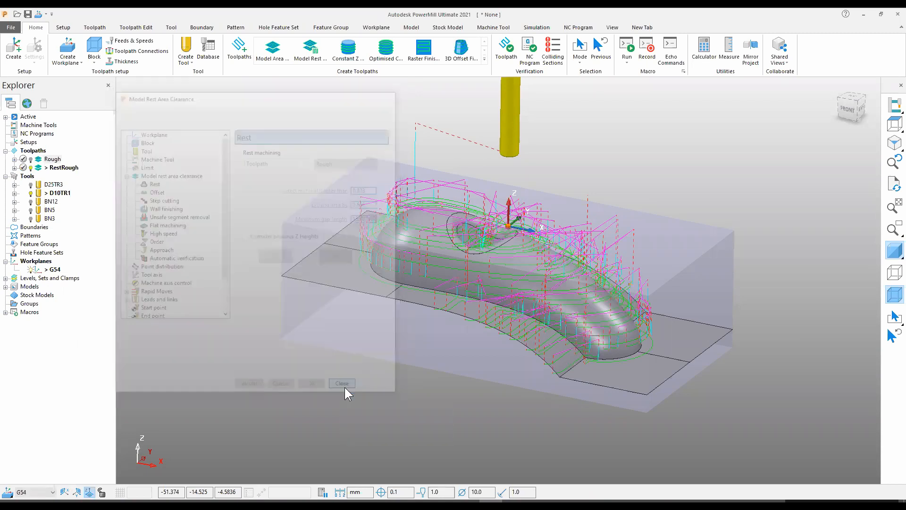
Hide the stock block and examine the rest roughing toolpath around the pocket and along the model's sides
scroll(494, 312, "up", 5)
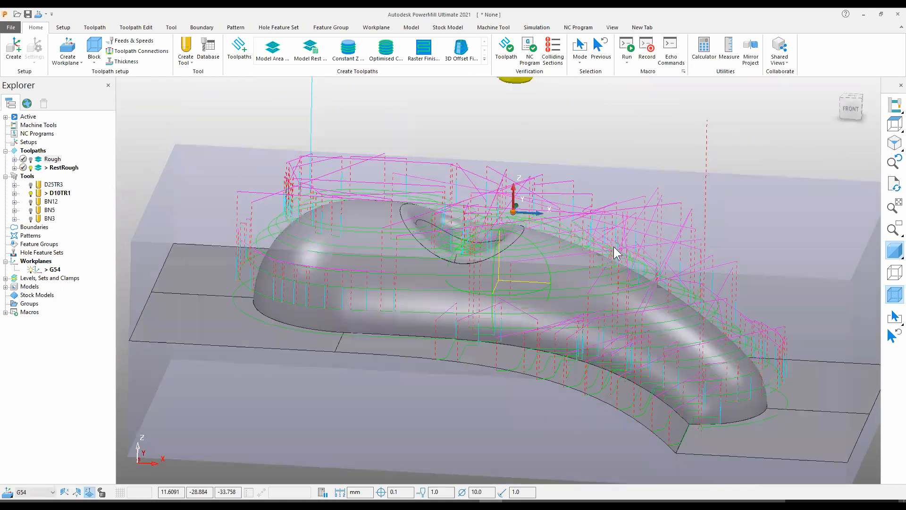
middle_click_drag(613, 247, 552, 232)
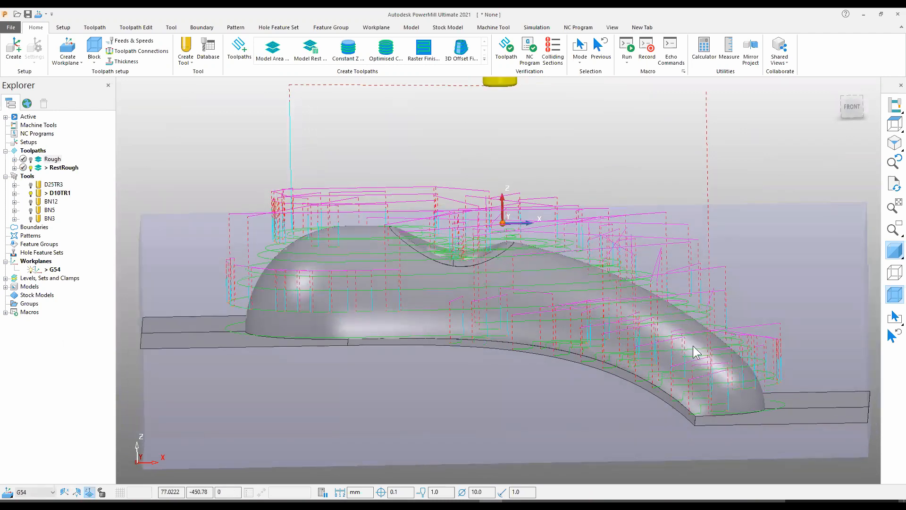
middle_click_drag(603, 362, 539, 253)
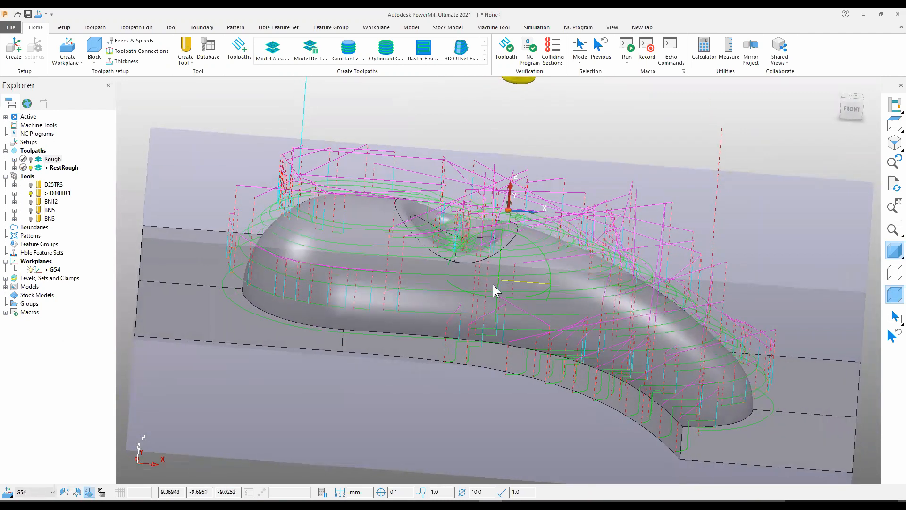
middle_click_drag(493, 284, 654, 302)
left_click(894, 294)
middle_click_drag(471, 243, 471, 266)
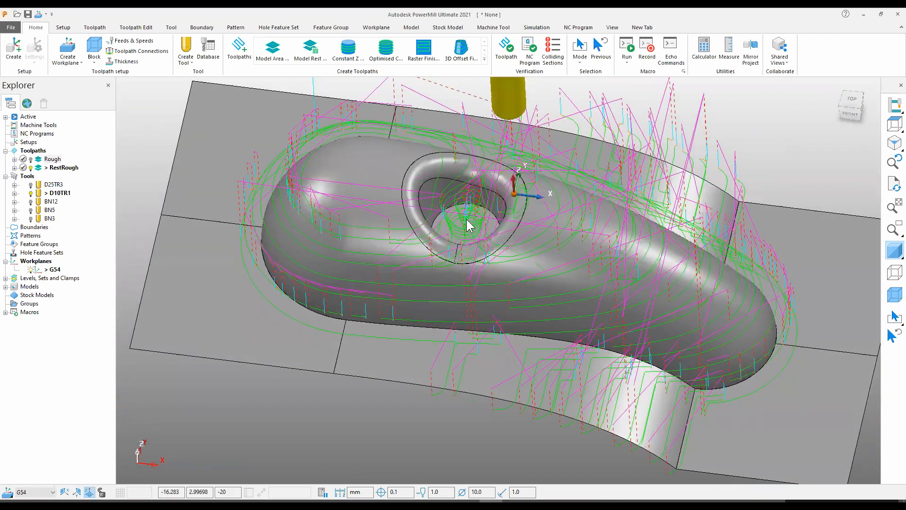
middle_click_drag(345, 272, 323, 243)
scroll(302, 229, "down", 3)
scroll(301, 229, "up", 2)
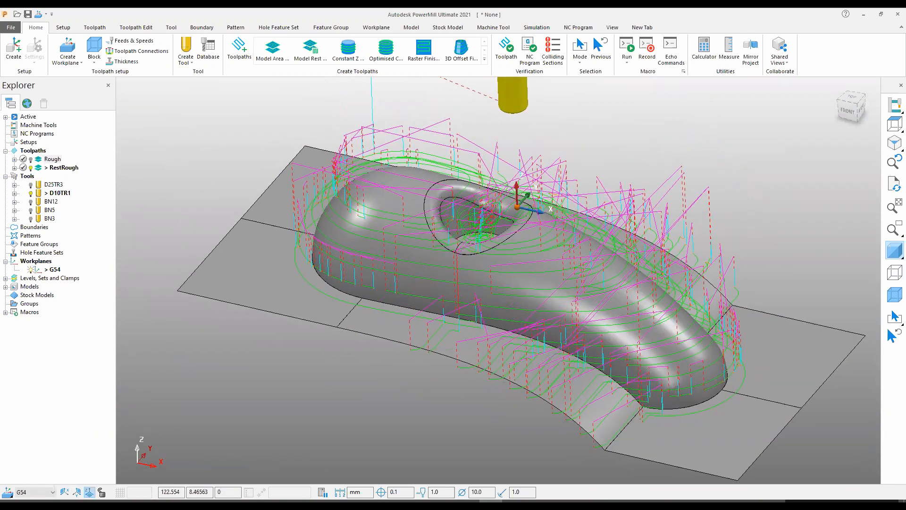
middle_click_drag(528, 307, 423, 293)
scroll(423, 294, "down", 2)
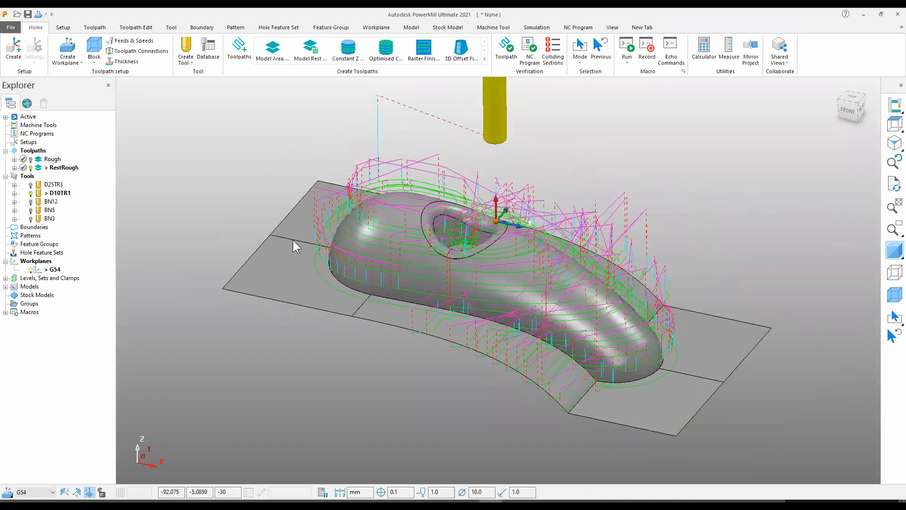
Highlight the four flat base surfaces at both ends of the model and clear the selection
left_click(295, 217)
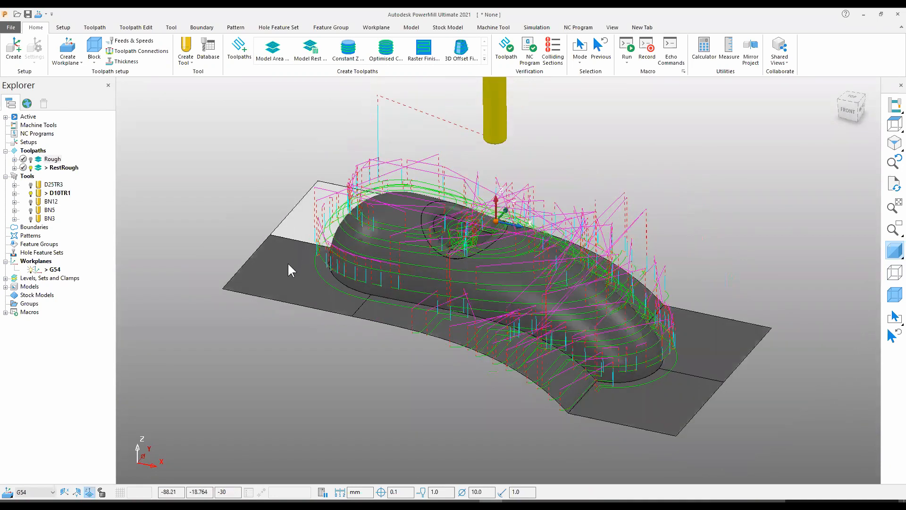
left_click(288, 262)
left_click(653, 397)
left_click(710, 355)
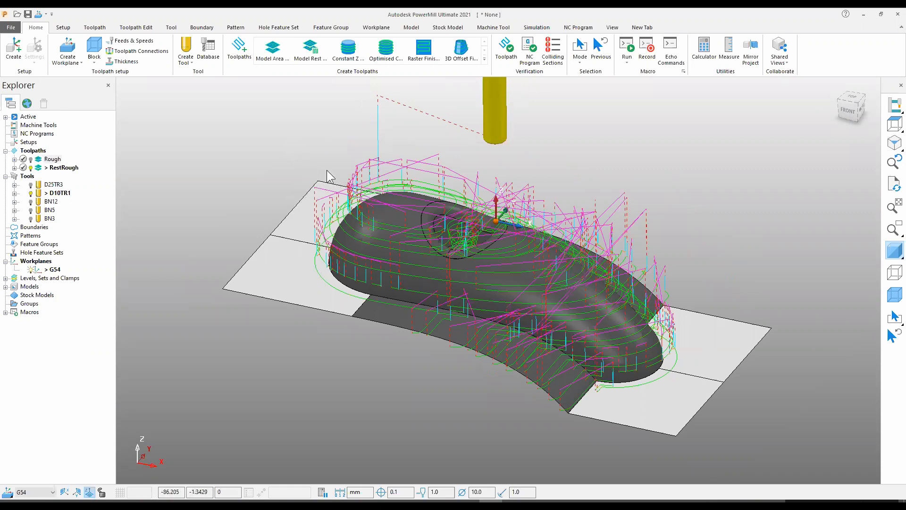
left_click(289, 138)
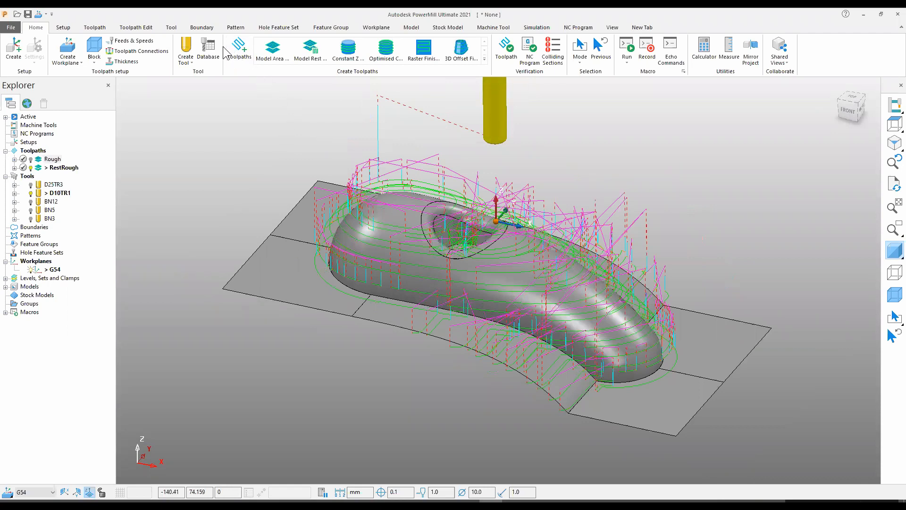
Start an Offset Flat Finishing toolpath from the Finishing strategies
left_click(238, 51)
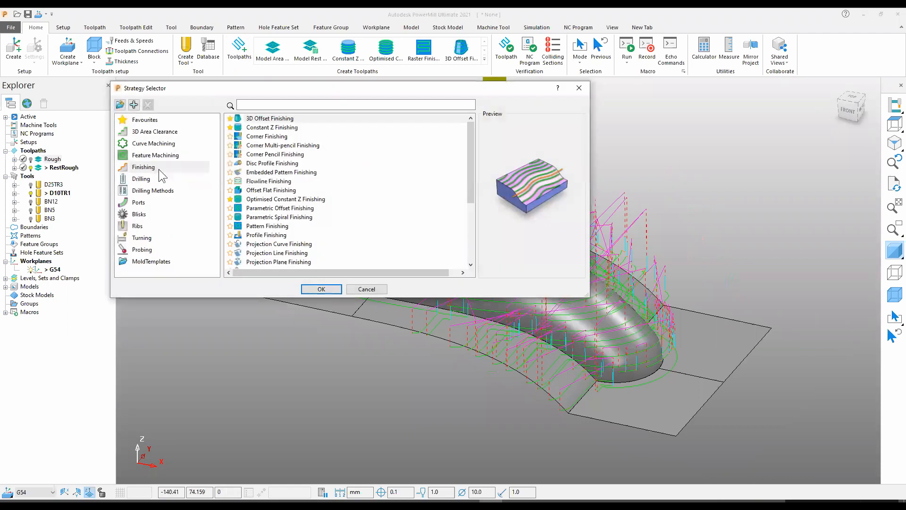
left_click(159, 170)
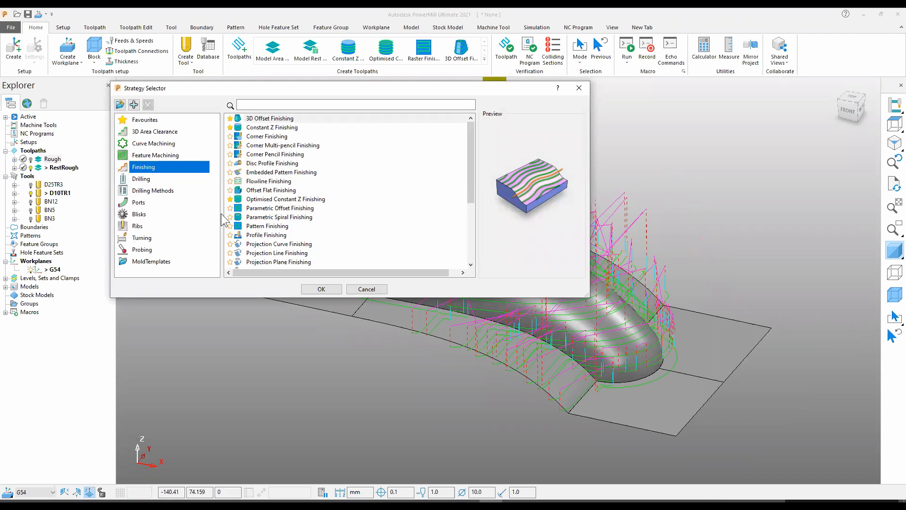
mouse_move(472, 149)
left_mouse_down()
mouse_move(463, 222)
mouse_move(471, 136)
left_mouse_up()
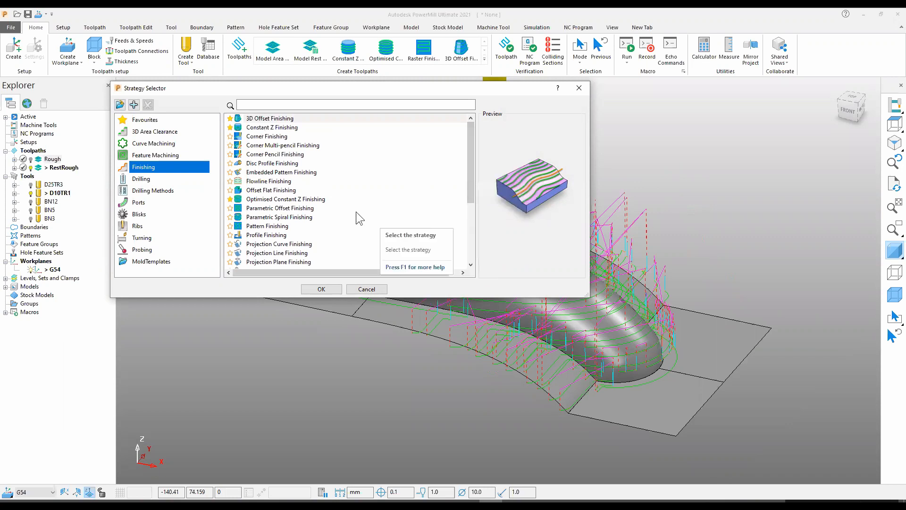
left_click(289, 190)
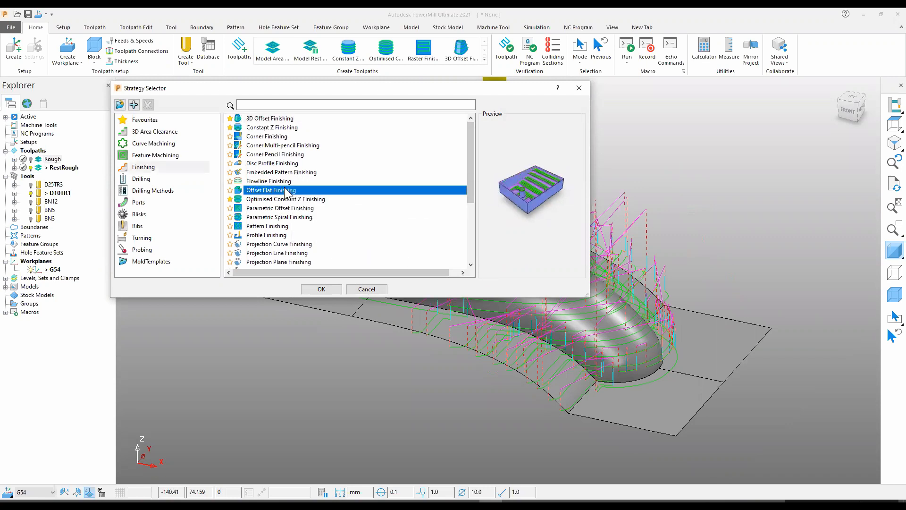
left_click(321, 289)
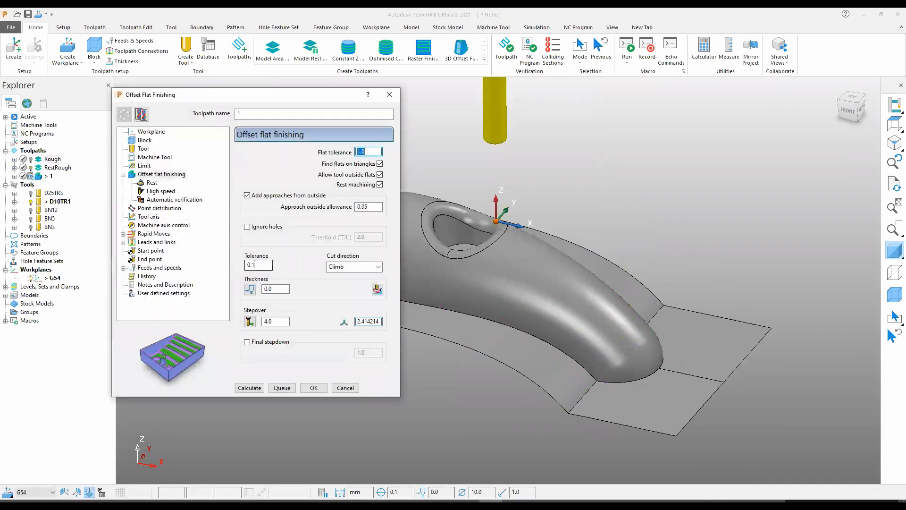
Set the flat finishing tolerance to 0.01, flat tolerance to 0.1 and stepover to 6 mm, and calculate the toolpath
left_click(253, 265)
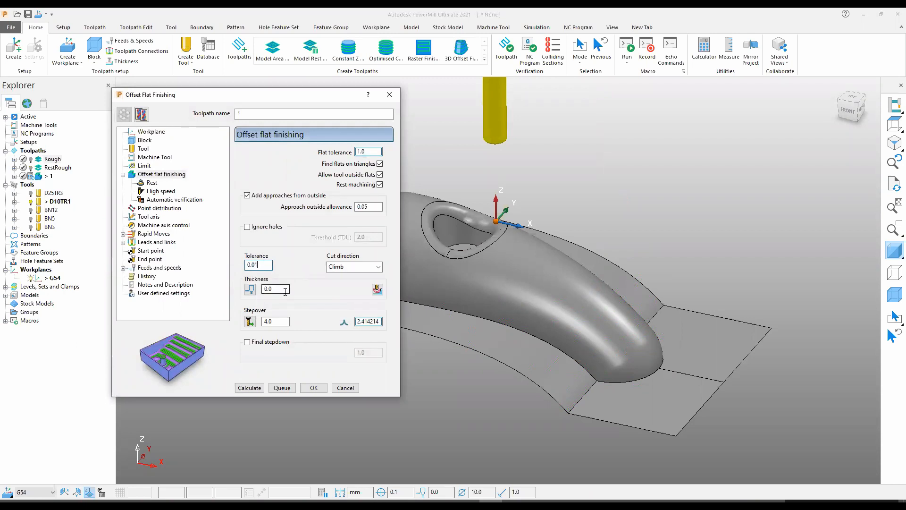
double_click(265, 321)
type("6")
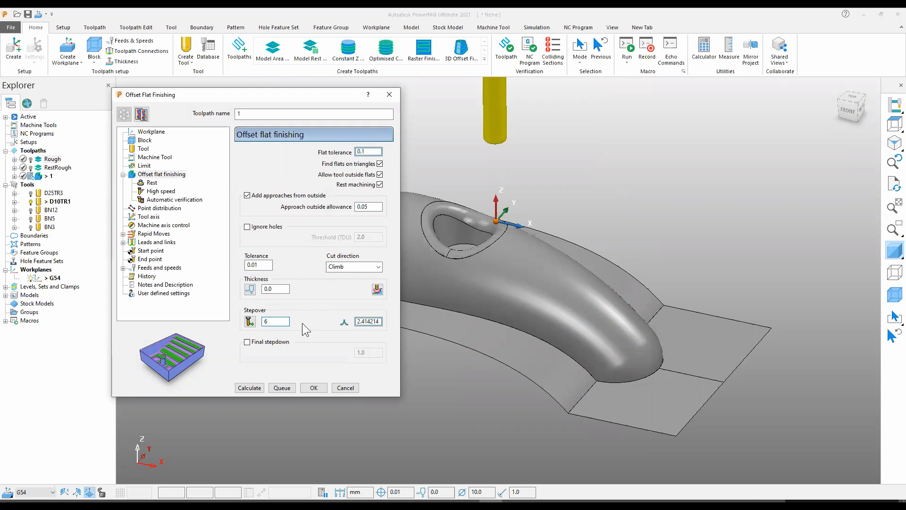
left_click(251, 386)
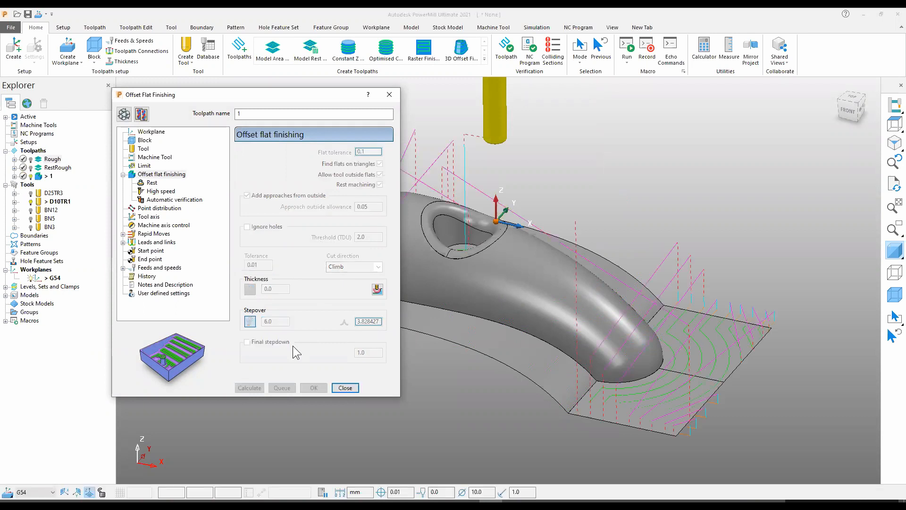
Close the flat finishing settings and rename the new toolpath as FinishFlats
left_click(345, 387)
middle_click_drag(372, 358, 646, 322)
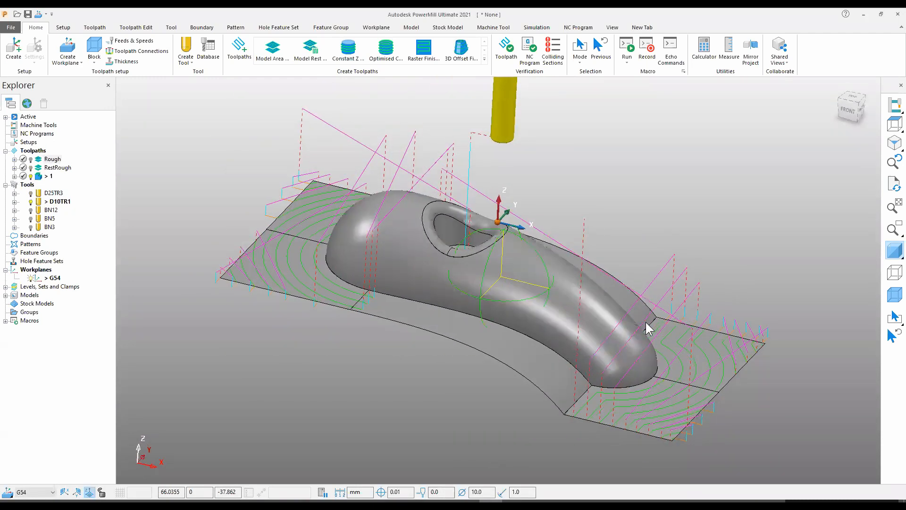
left_click(50, 176)
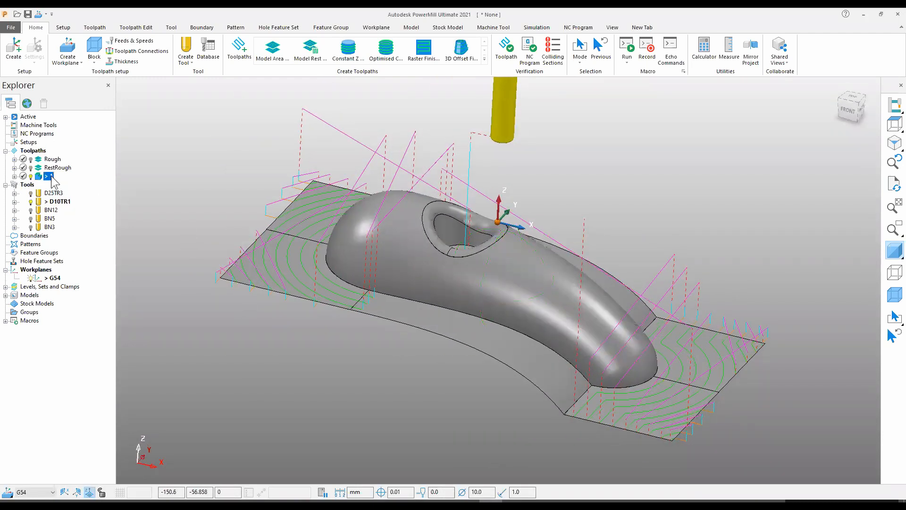
left_click(51, 176)
type("FinishFlats")
left_click(145, 195)
Select the curved main body, the pocket surfaces and the curved side walls on both sides of the model
middle_click_drag(171, 206, 173, 246)
middle_click_drag(500, 276, 507, 317)
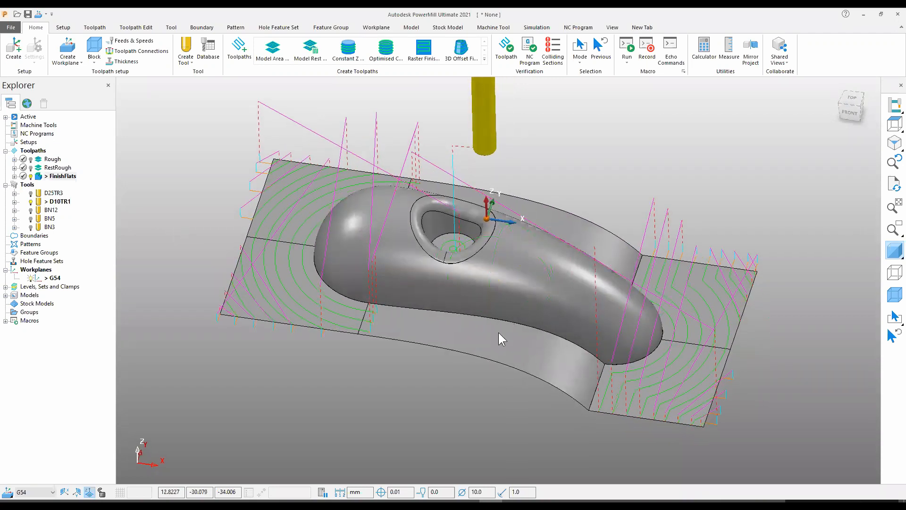
left_click(500, 340)
left_click(536, 288, "shift")
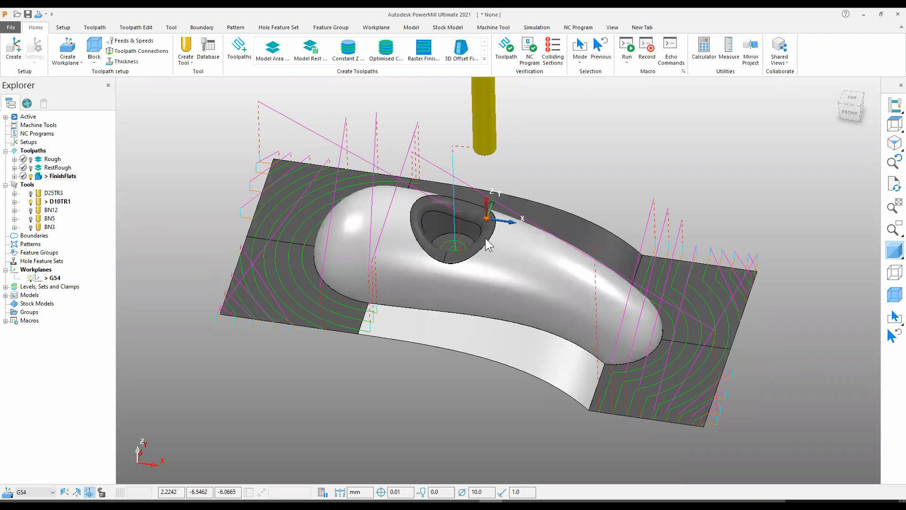
left_click(486, 238, "shift")
left_click(563, 224, "shift")
middle_click_drag(482, 299, 449, 246)
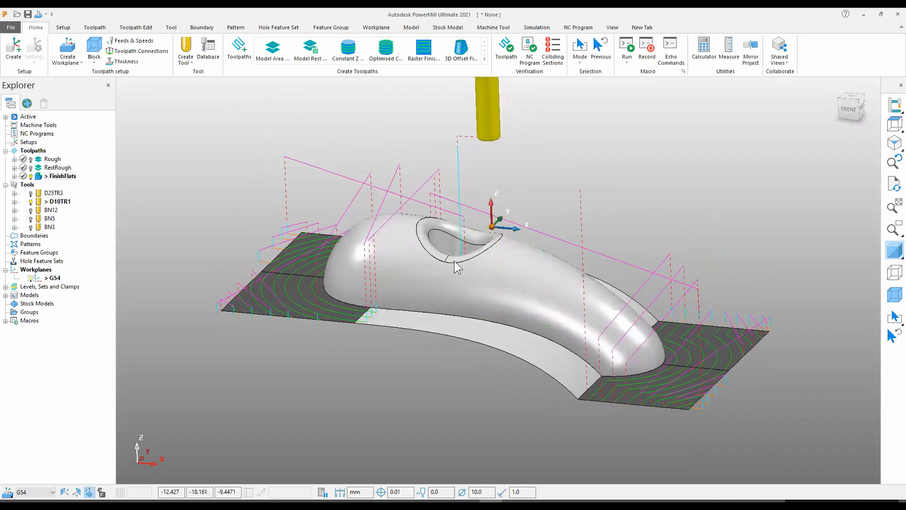
scroll(494, 315, "up", 2)
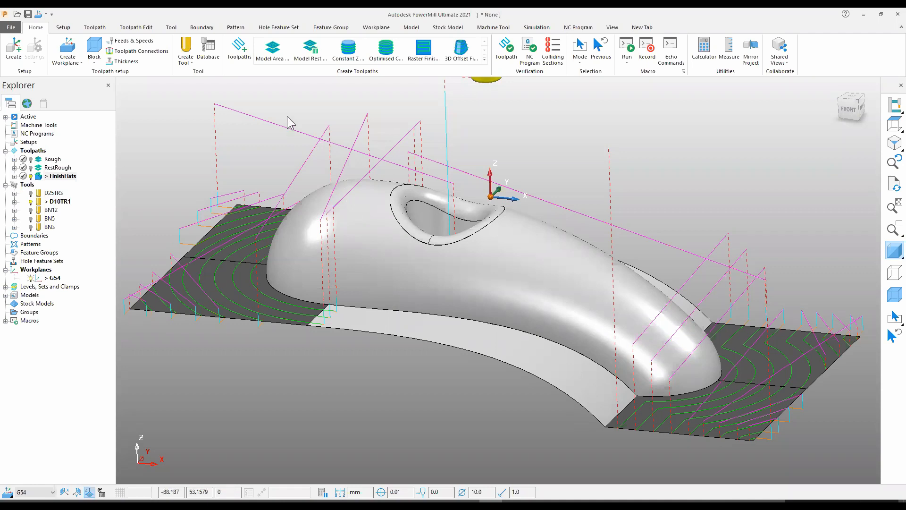
Start a Steep and Shallow Finishing toolpath from the Finishing strategies and name it SteepShallow
left_click(241, 57)
scroll(359, 215, "down", 4)
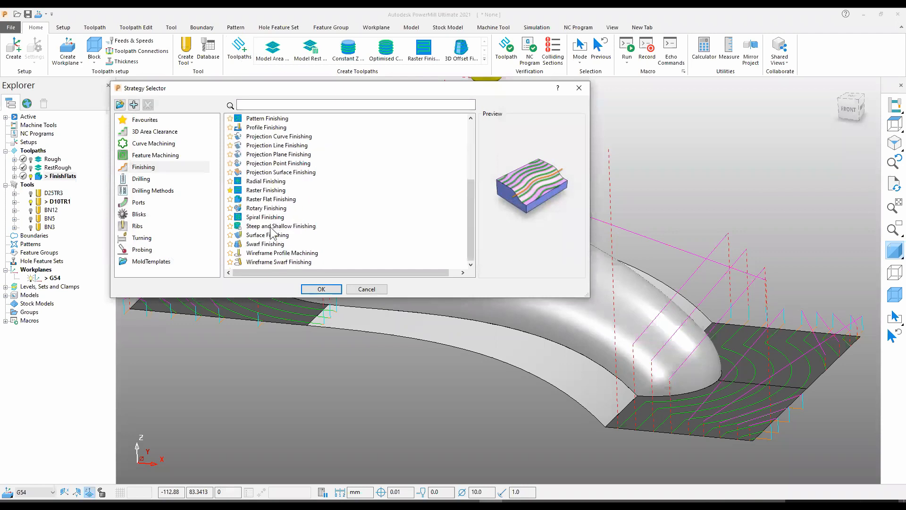
left_click(271, 227)
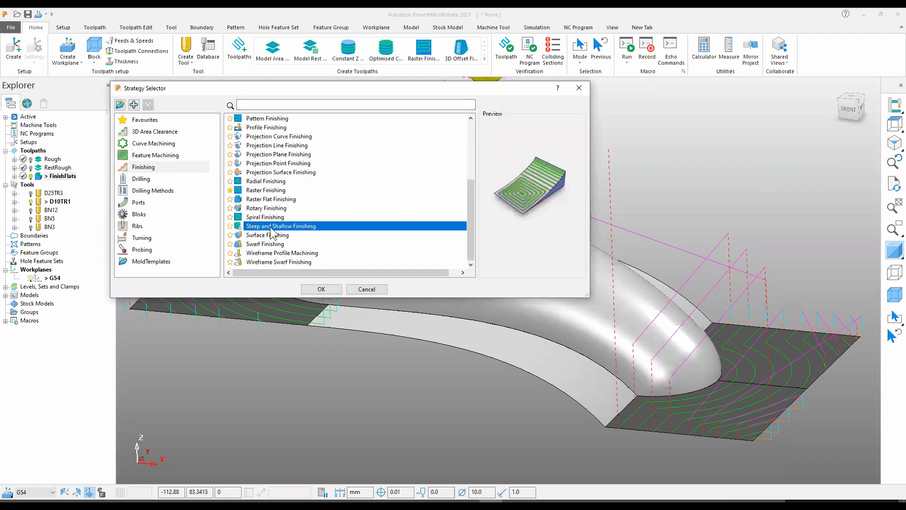
left_click(322, 289)
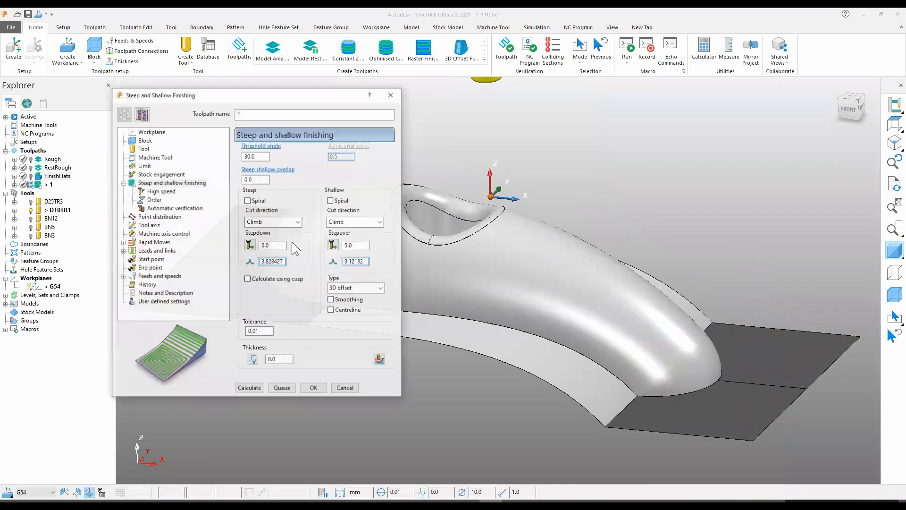
double_click(264, 114)
type("SteepShallow")
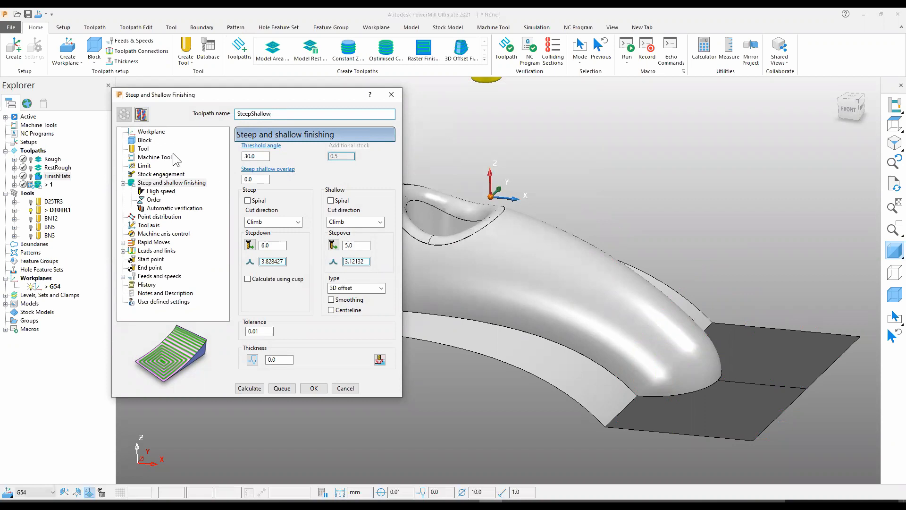
Choose the BN12 ball nosed tool for the SteepShallow toolpath
left_click(143, 149)
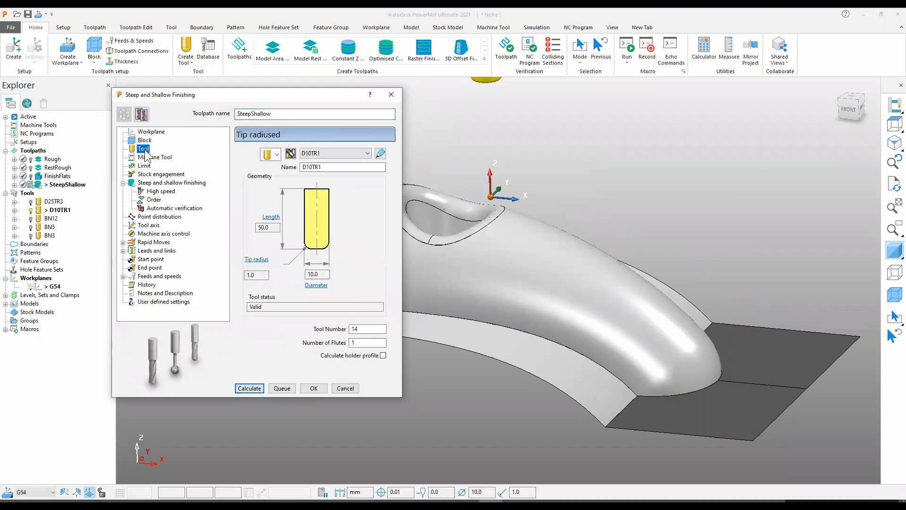
left_click(354, 152)
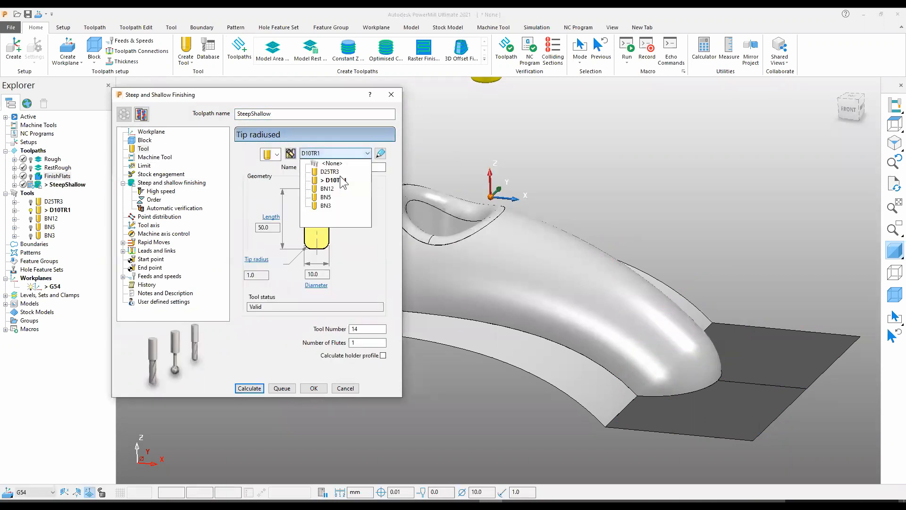
left_click(328, 189)
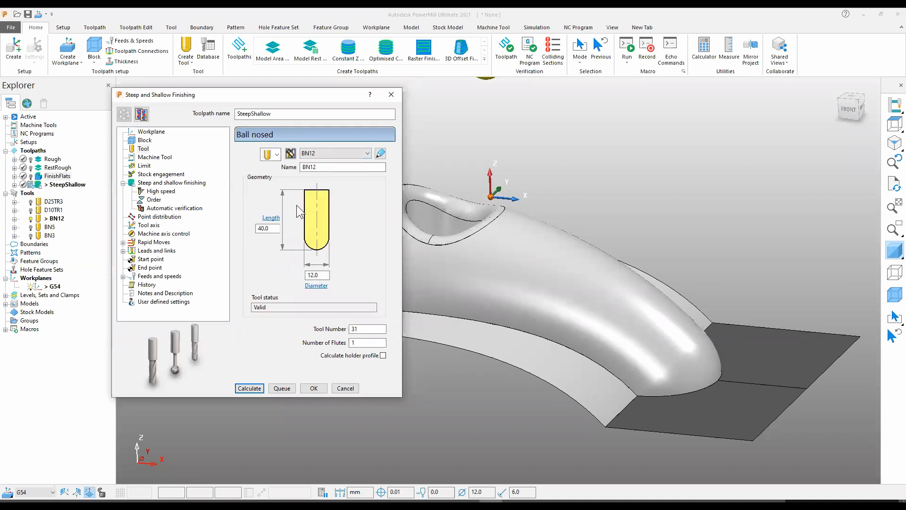
Create a selected surface boundary from the selected surfaces as the toolpath limit and calculate the SteepShallow toolpath
left_click(145, 166)
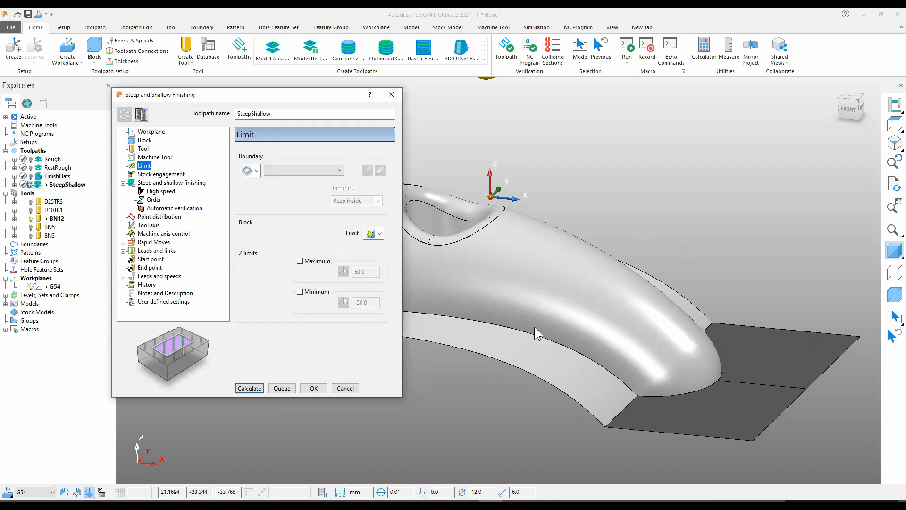
left_click(257, 171)
left_click(247, 209)
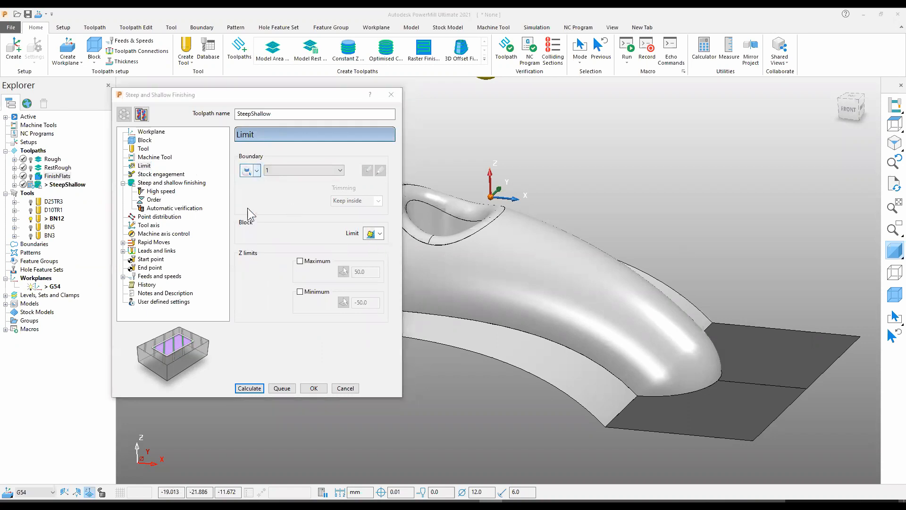
left_click(93, 324)
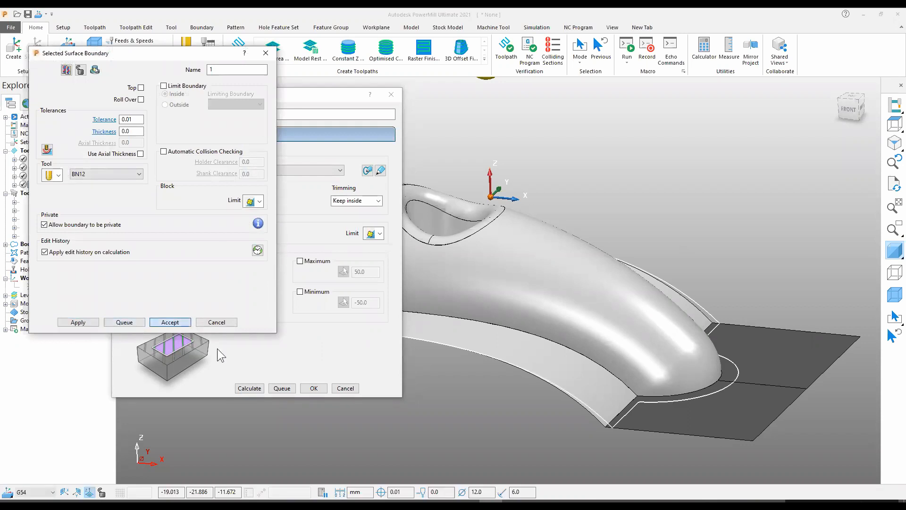
left_click(170, 322)
left_click(247, 388)
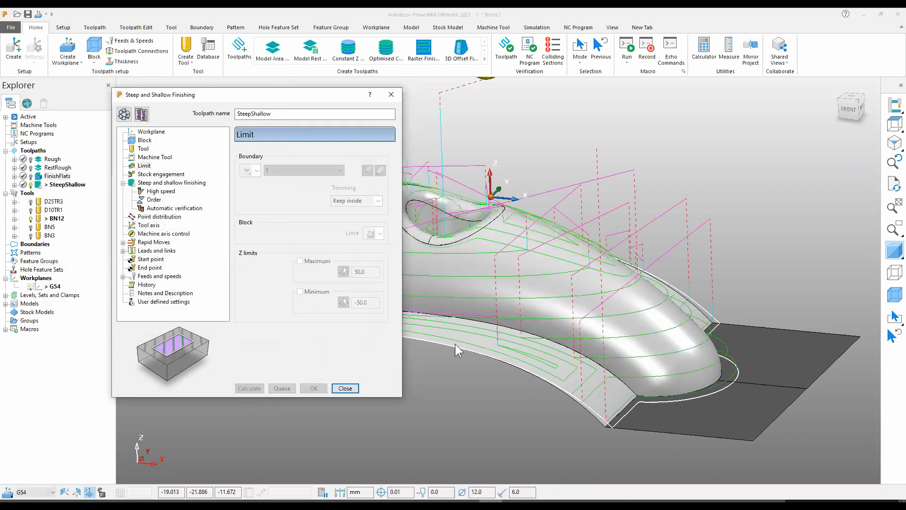
middle_click_drag(530, 330, 531, 262)
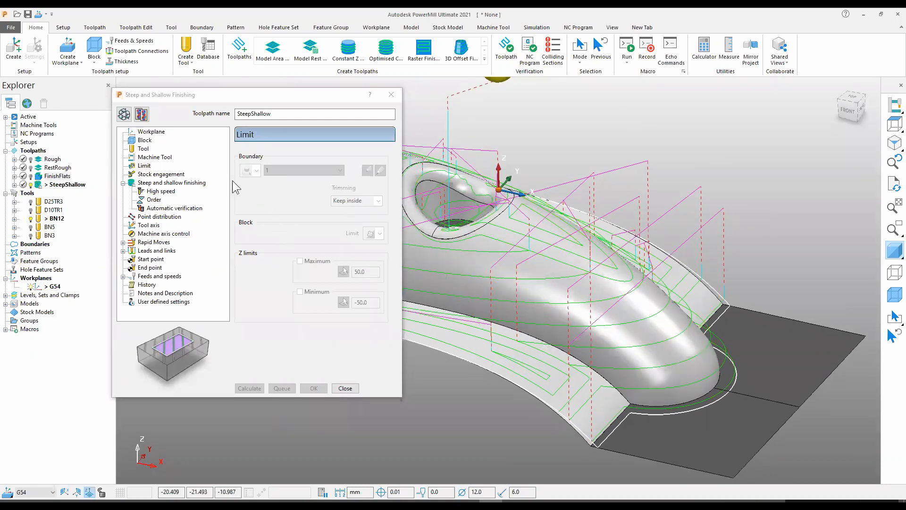
Make the SteepShallow toolpath editable again and set the steep stepdown and shallow stepover to 0.5
left_click(124, 115)
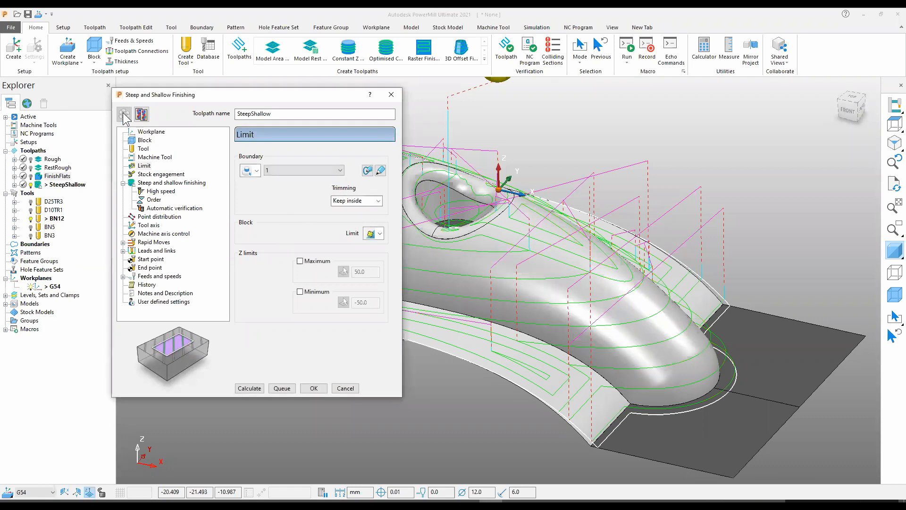
left_click(152, 184)
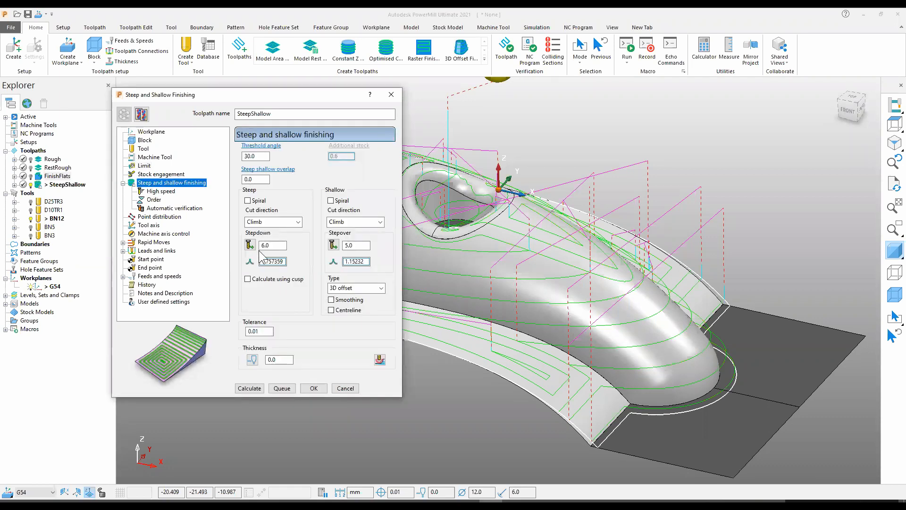
left_click(268, 246)
left_click_drag(268, 246, 256, 268)
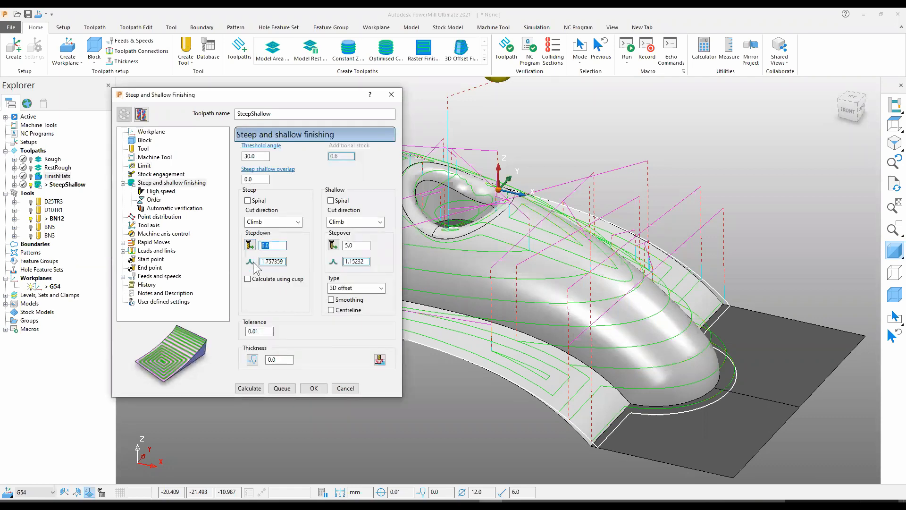
type("0.5")
key("Tab")
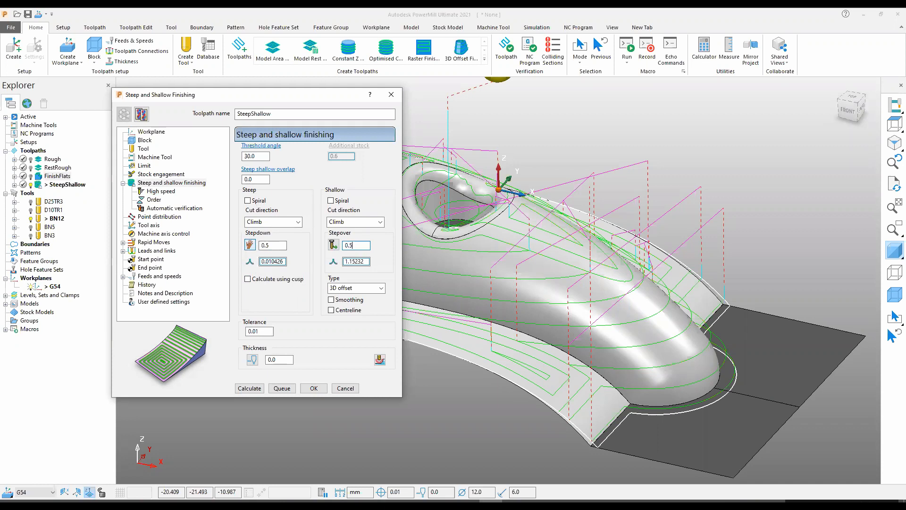
Enable Spiral, Smoothing and Centreline for the shallow areas, recalculate the SteepShallow toolpath and inspect it on the model
left_click(331, 202)
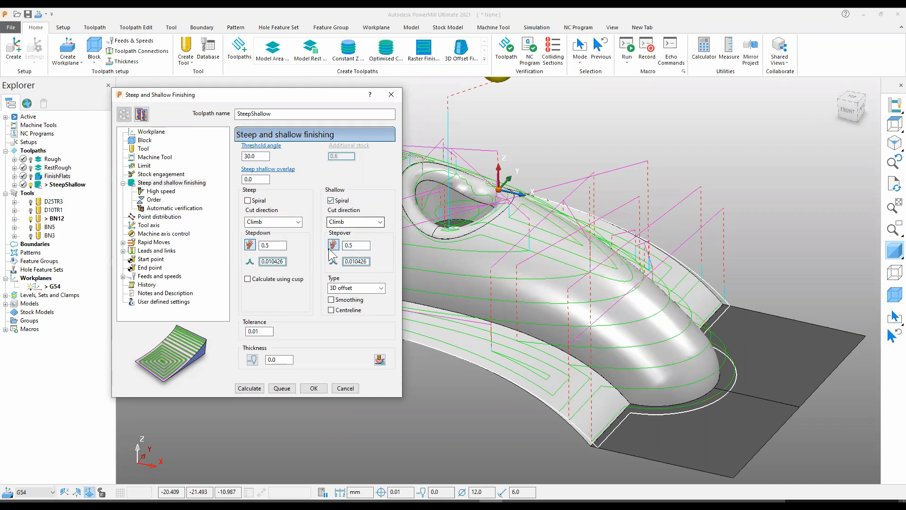
left_click(331, 301)
left_click(343, 310)
left_click(249, 388)
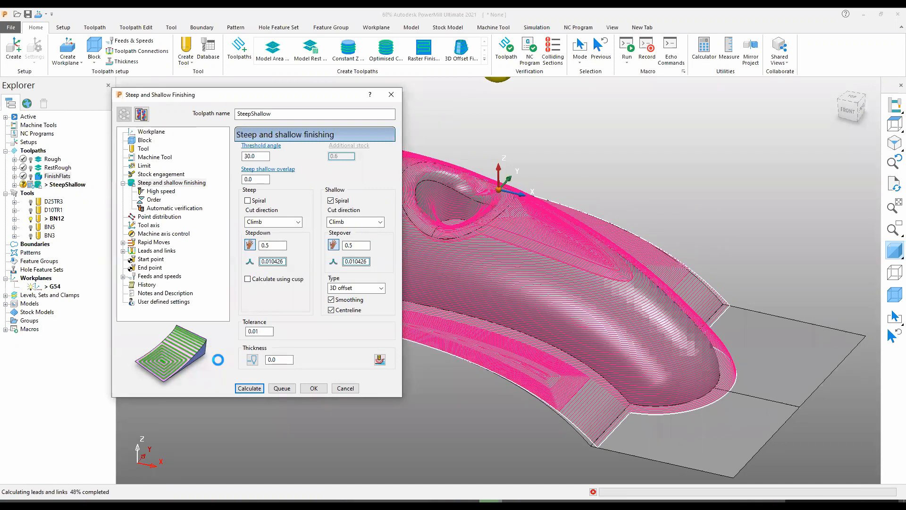
left_click(345, 388)
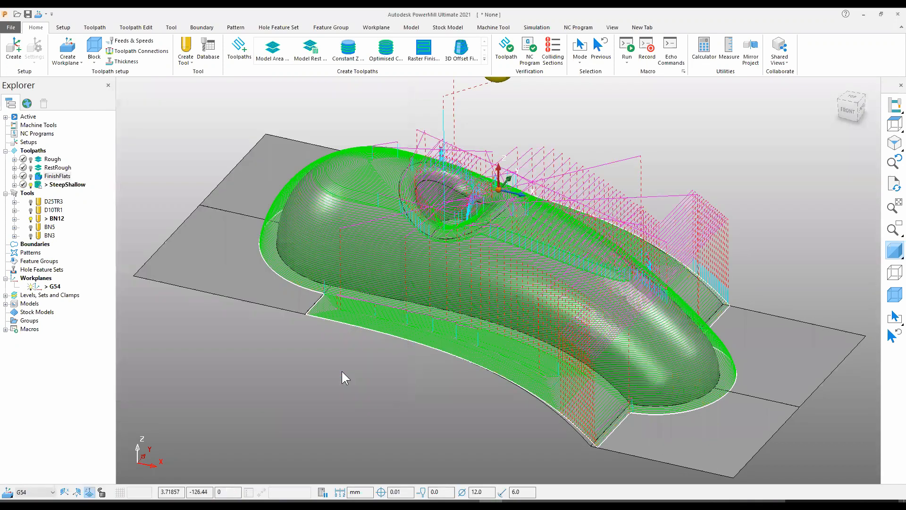
middle_click_drag(469, 333, 466, 312)
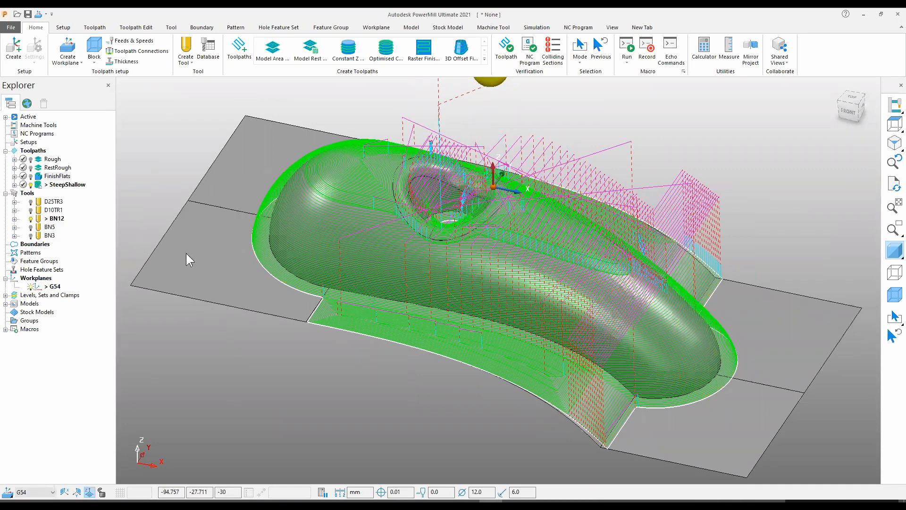
middle_click_drag(352, 271, 266, 237)
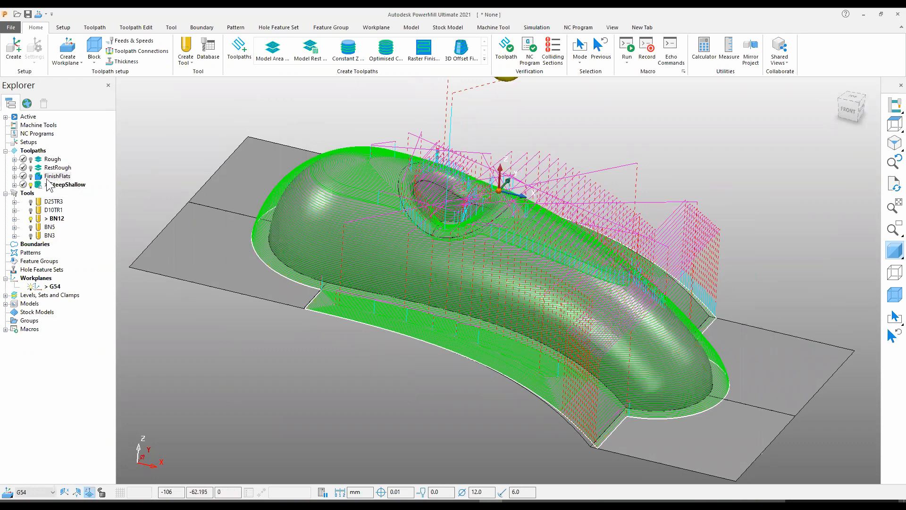
Deactivate the SteepShallow toolpath and start a Corner Finishing toolpath from the Finishing strategies
double_click(40, 184)
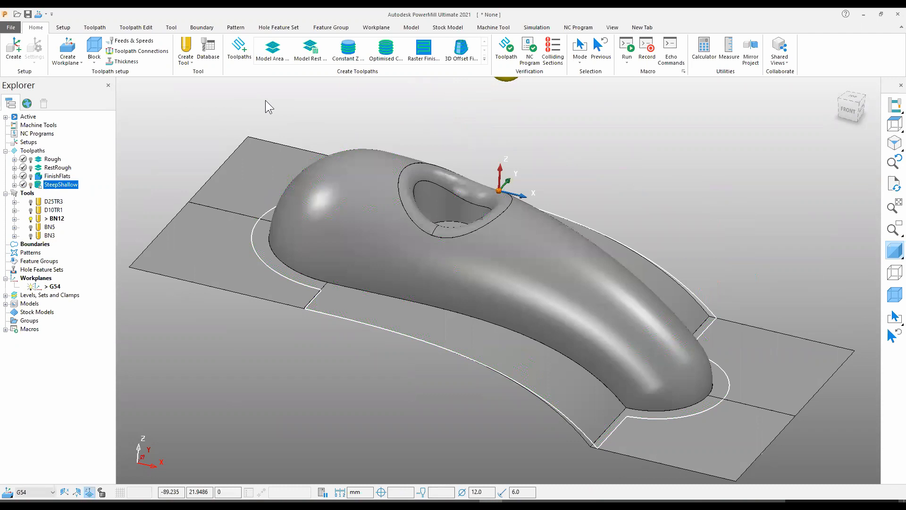
left_click(239, 62)
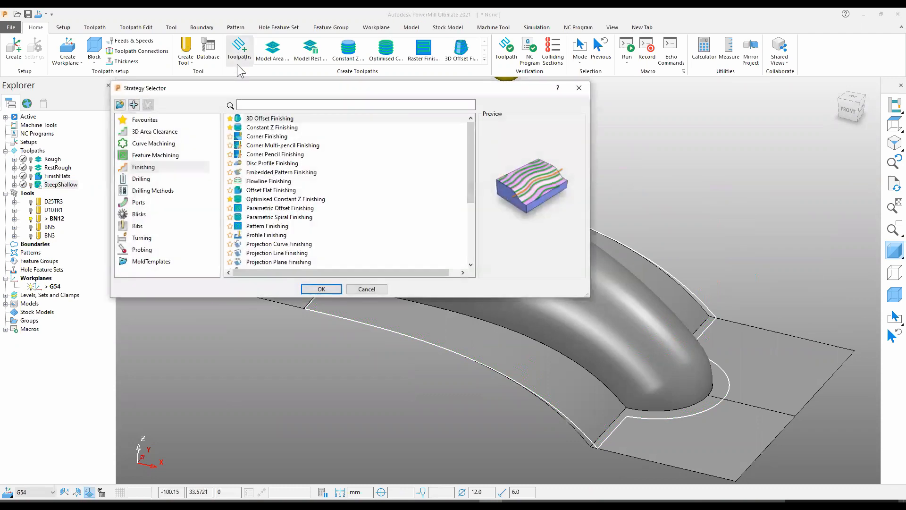
left_click(275, 137)
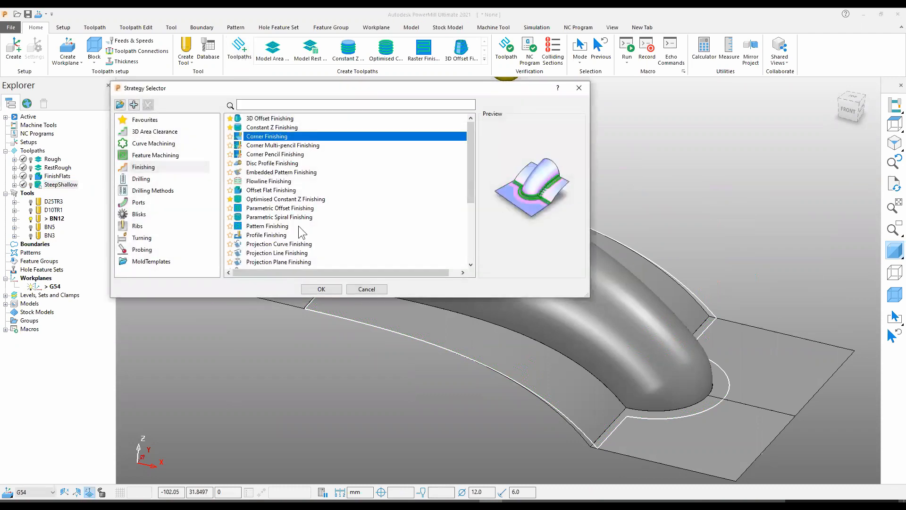
left_click(326, 286)
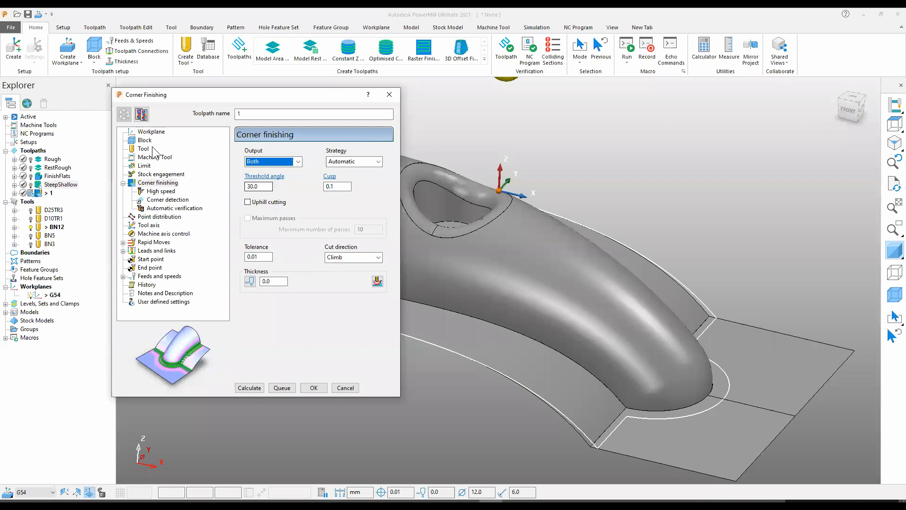
Choose the BN5 ball nosed tool for corner finishing and set its limiting boundary to None
left_click(143, 150)
left_click(347, 155)
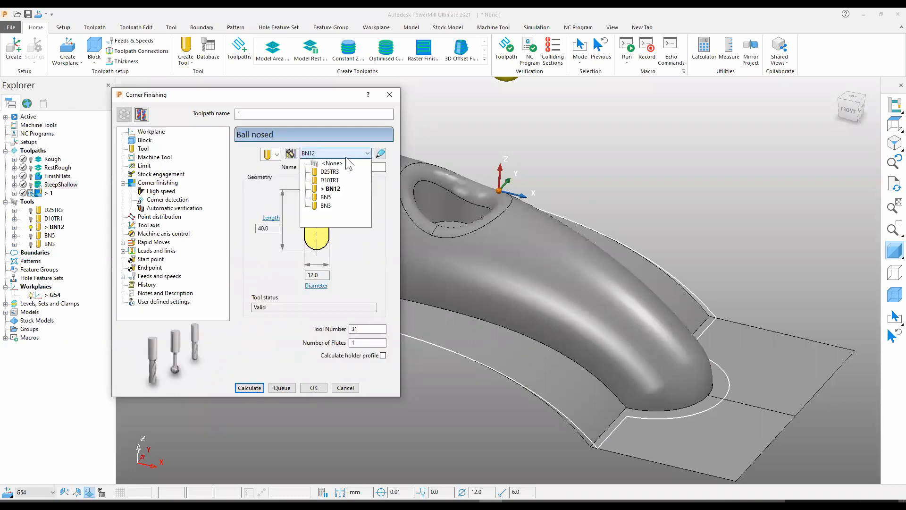
left_click(328, 196)
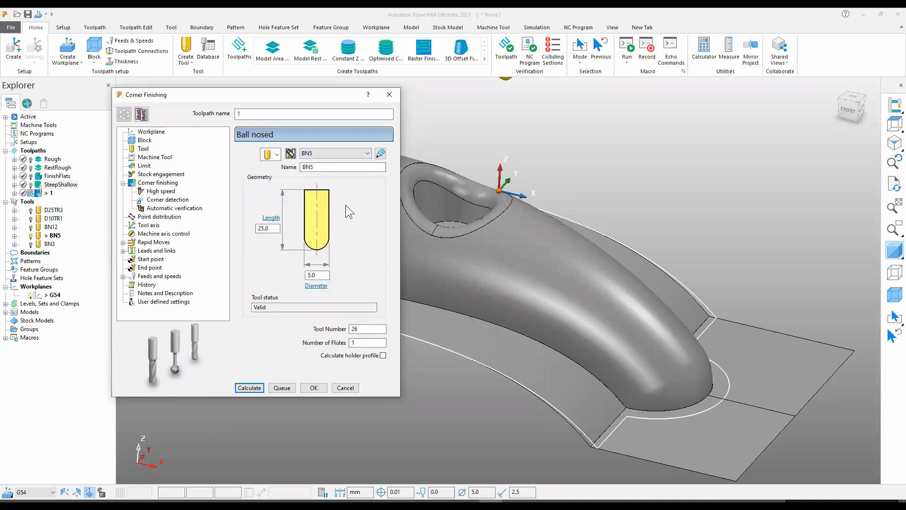
left_click(144, 166)
left_click(291, 171)
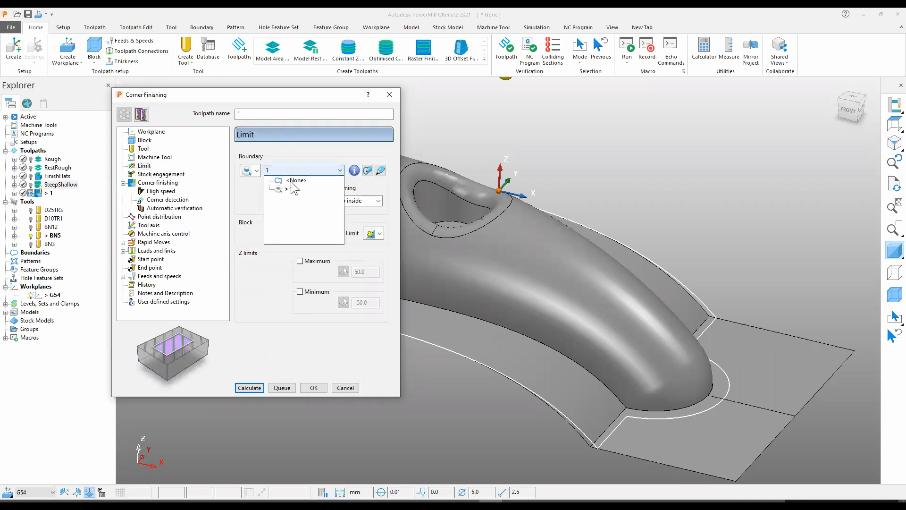
left_click(291, 177)
left_click(160, 183)
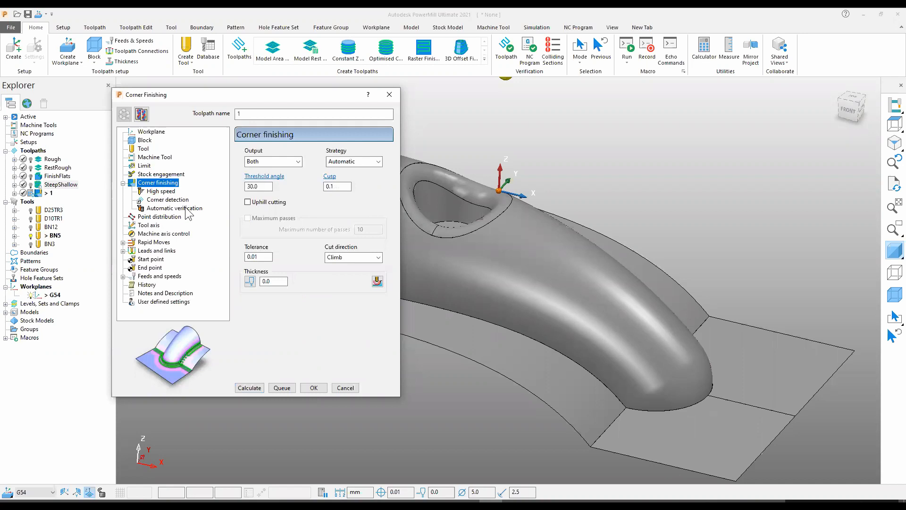
Edit the corner finishing cusp value and choose BN12 as the reference tool for corner detection
left_click(331, 186)
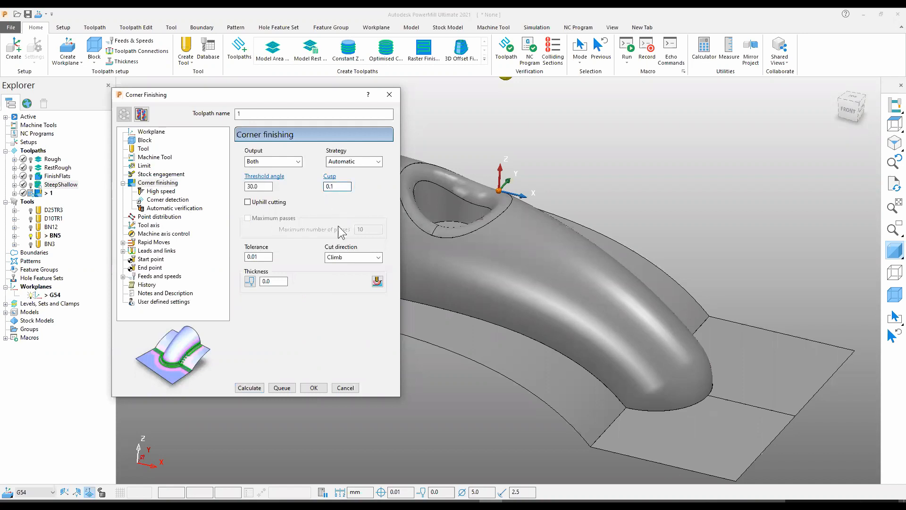
type("0")
left_click(177, 200)
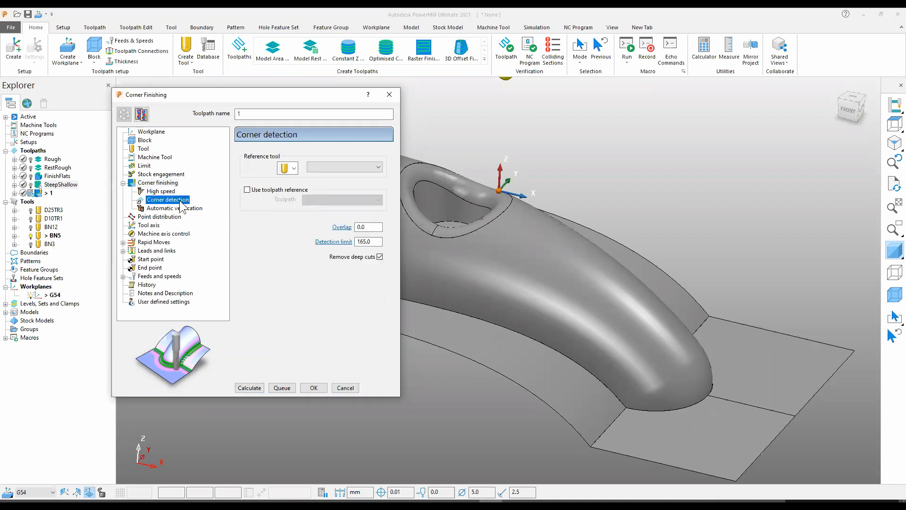
left_click(352, 168)
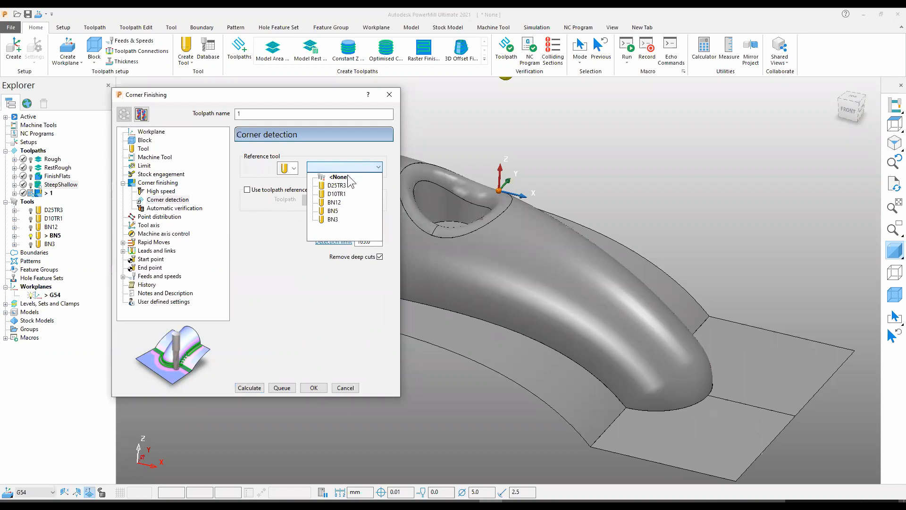
left_click(335, 202)
Name the toolpath CornerFinish, calculate it, close its settings and inspect the corner passes on the model
double_click(248, 114)
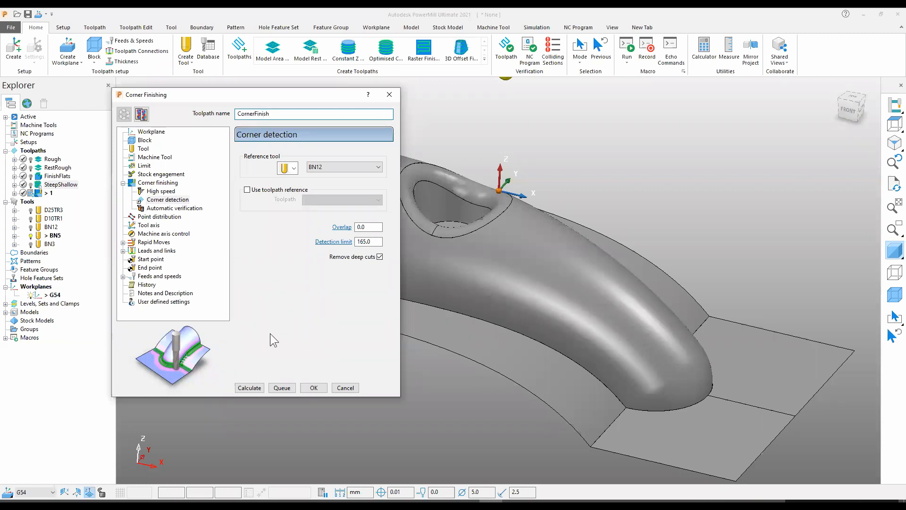
left_click(256, 389)
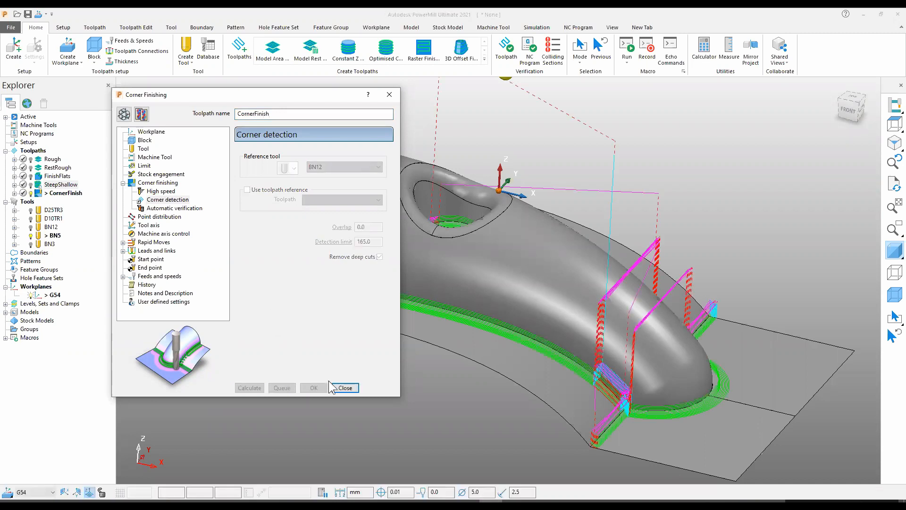
left_click(345, 388)
middle_click_drag(436, 288, 463, 301)
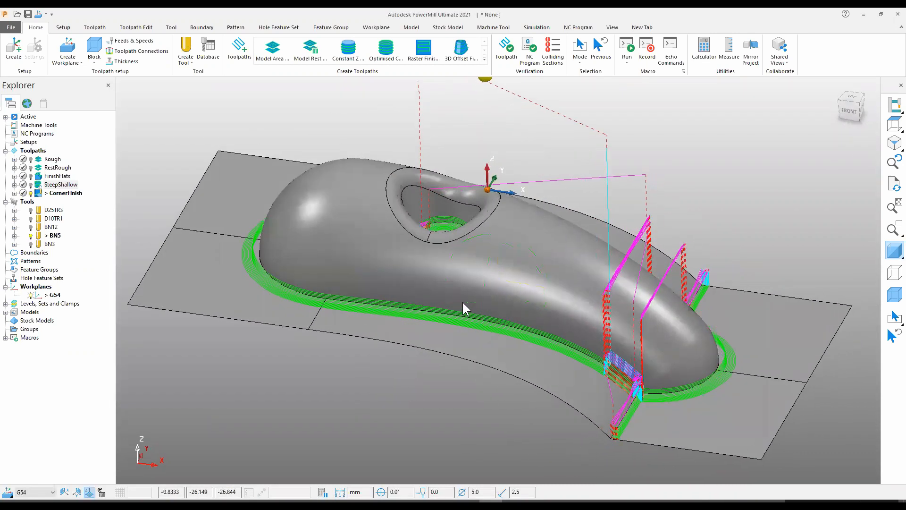
middle_click_drag(464, 336, 441, 329, "shift")
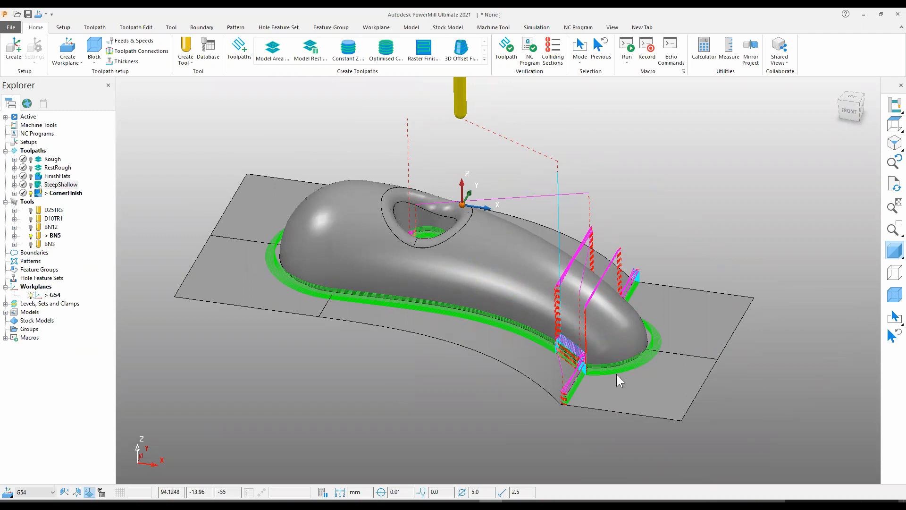
middle_click_drag(440, 366, 393, 364)
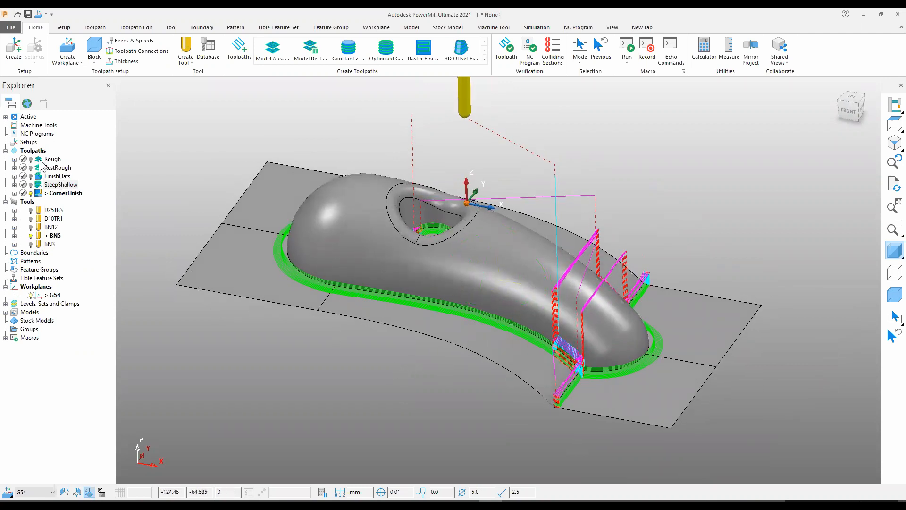
Activate the Rough toolpath, load it for simulation from the start and turn on ViewMill
double_click(40, 161)
right_click(42, 160)
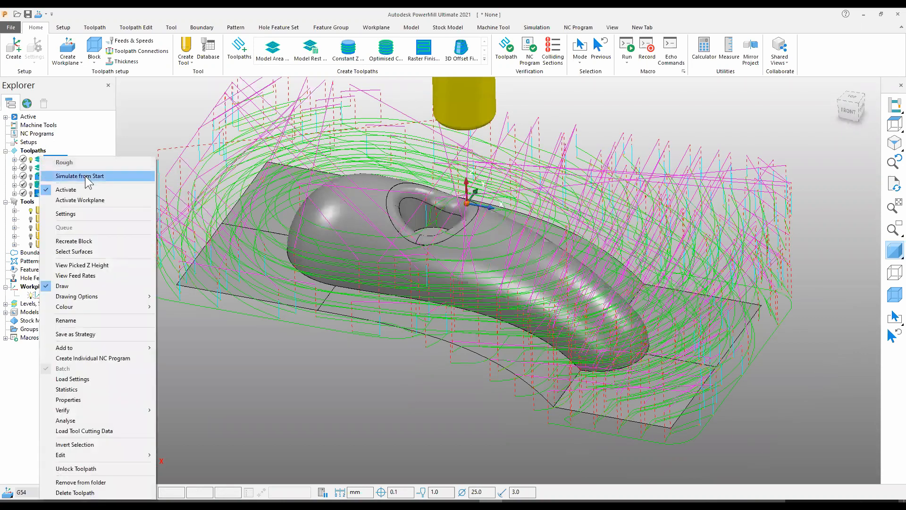
left_click(88, 176)
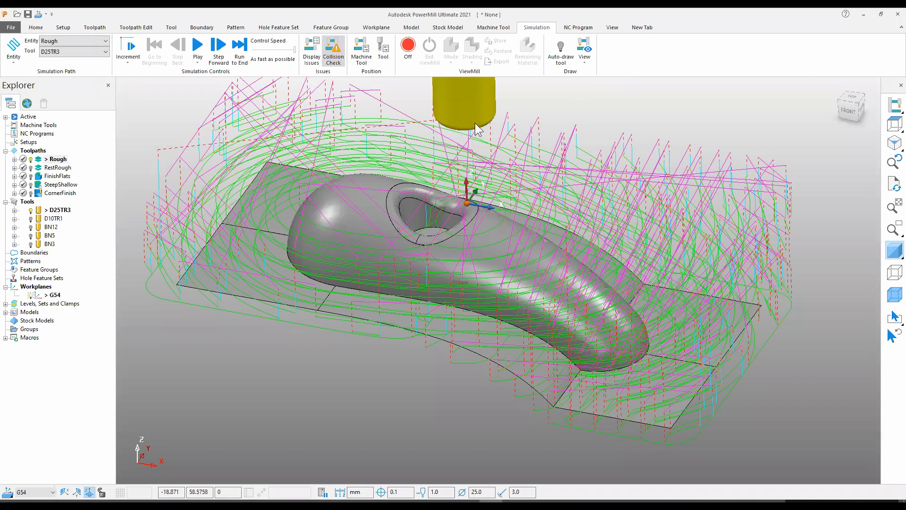
left_click(409, 53)
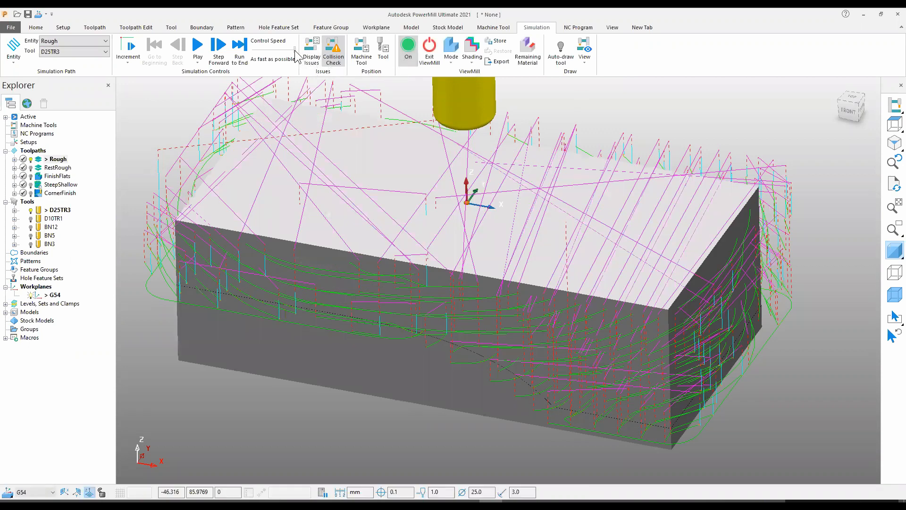
Set the simulation speed to 12.0 x feed rate, play the start of the Rough toolpath and stop it
left_click_drag(295, 51, 263, 52)
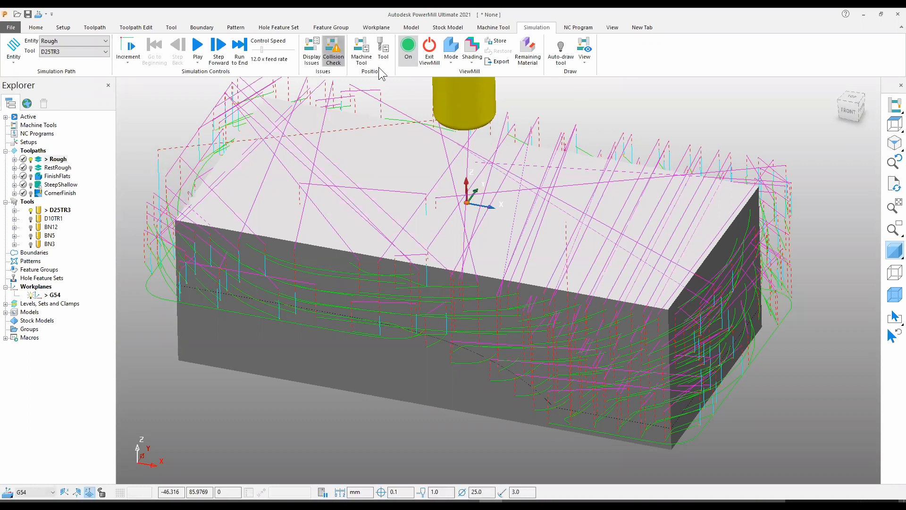
left_click(198, 50)
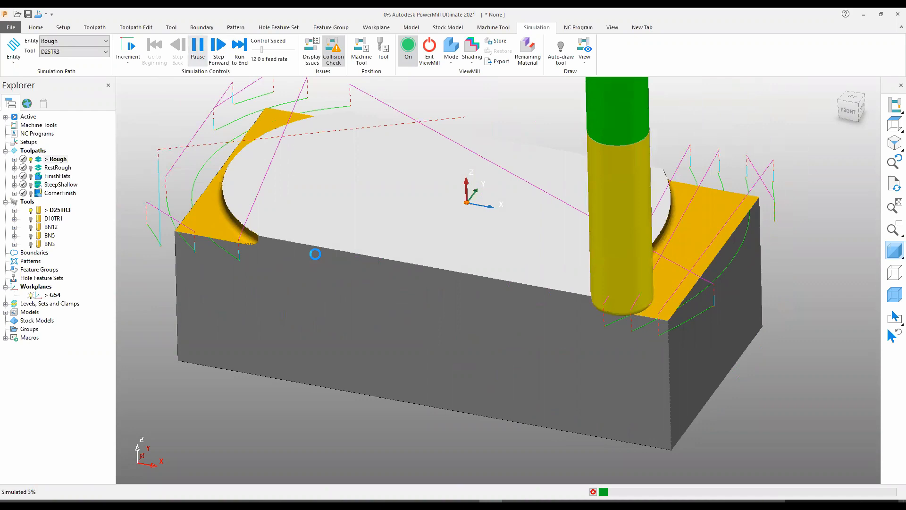
key("Escape")
Raise the simulation speed to 58.0 x feed rate and run the rest of the Rough toolpath
middle_click_drag(291, 274, 396, 179)
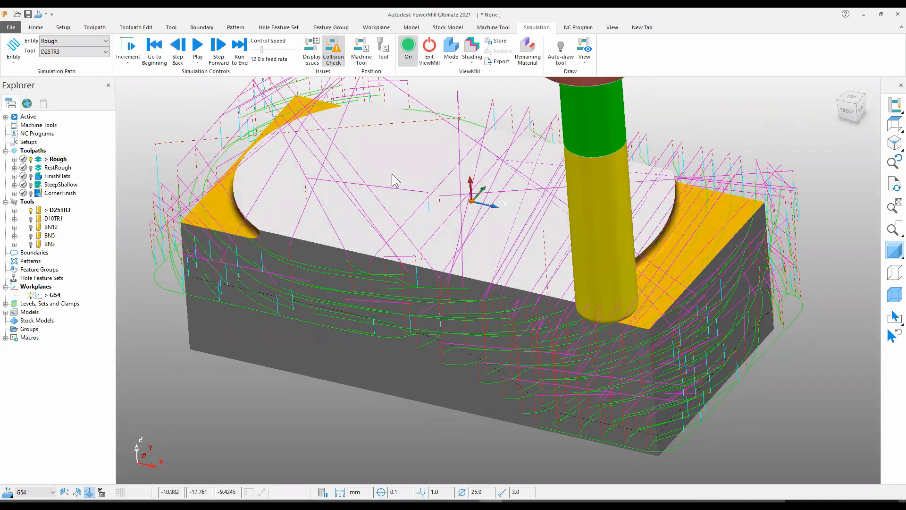
left_click(272, 49)
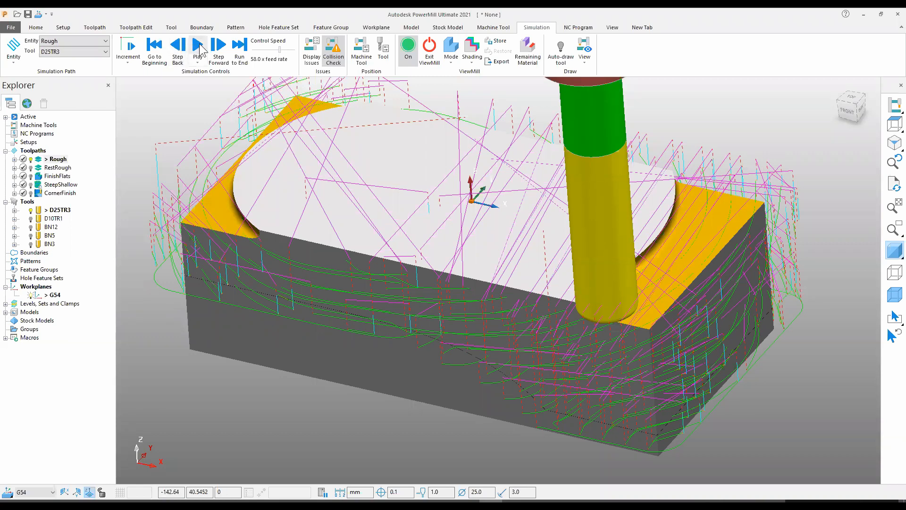
middle_click_drag(344, 314, 384, 308)
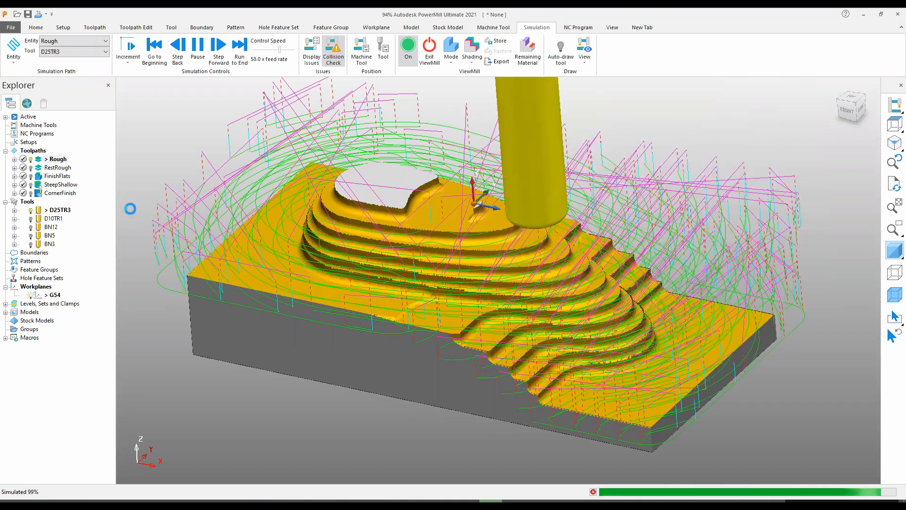
Activate the RestRough toolpath, simulate it from the start and inspect the remaining stock
double_click(41, 168)
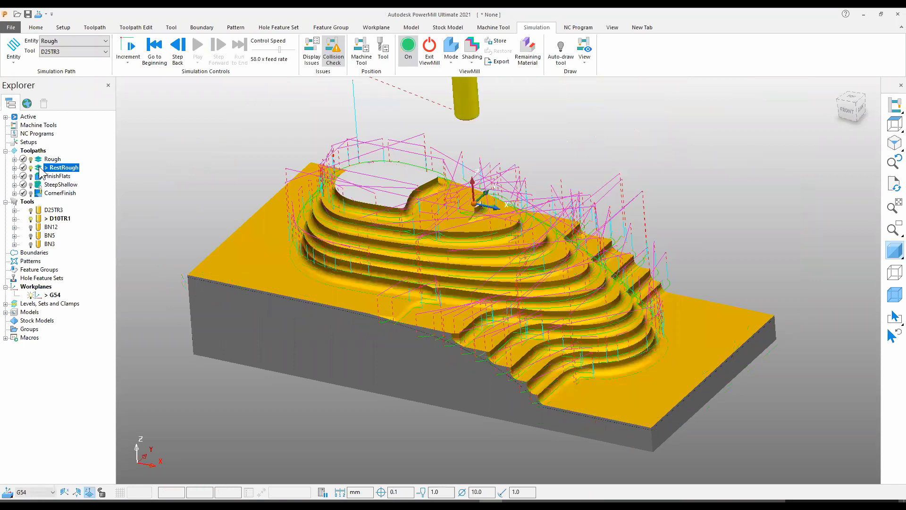
right_click(40, 169)
left_click(71, 174)
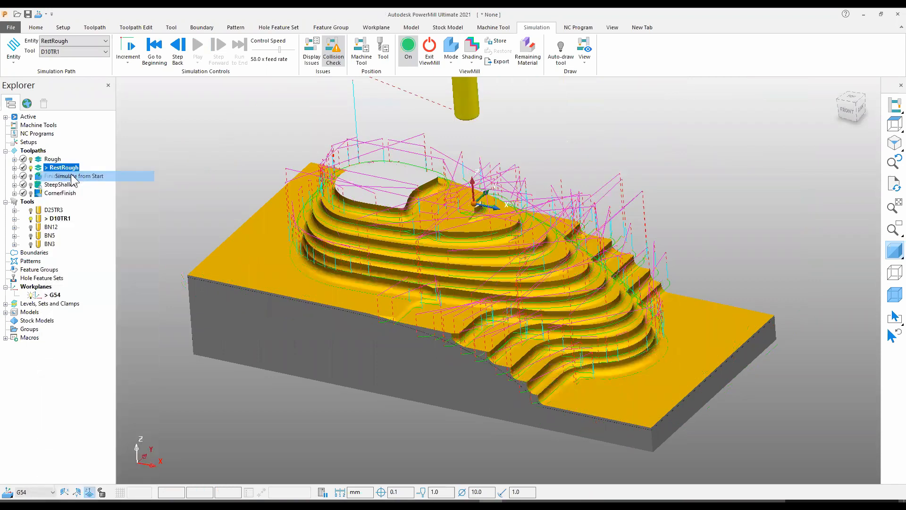
left_click(197, 53)
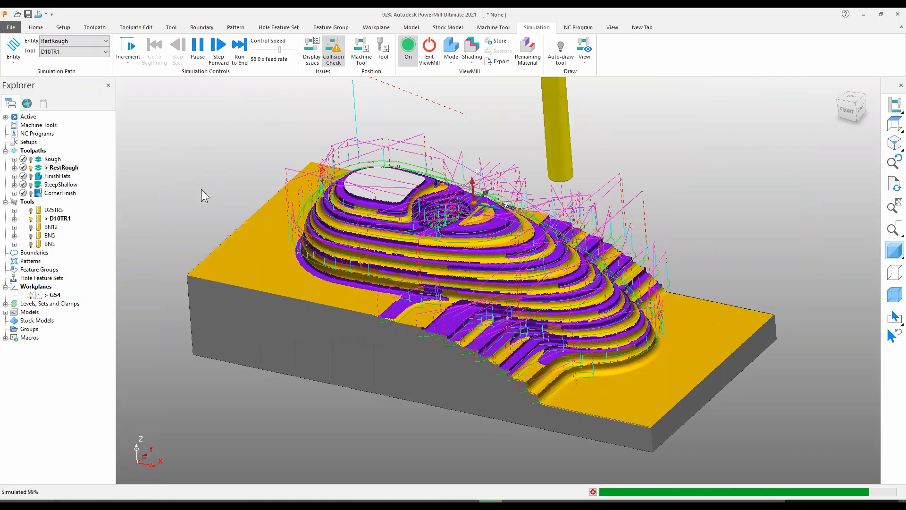
mouse_move(268, 205)
middle_mouse_down()
mouse_move(378, 268)
mouse_move(367, 295)
mouse_move(277, 202)
middle_mouse_up()
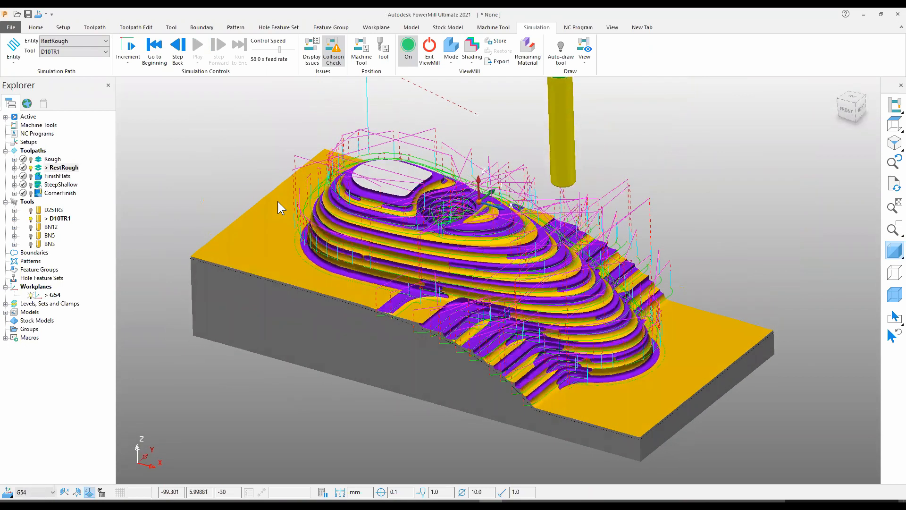
Activate the FinishFlats toolpath and run its simulation from the start
double_click(40, 177)
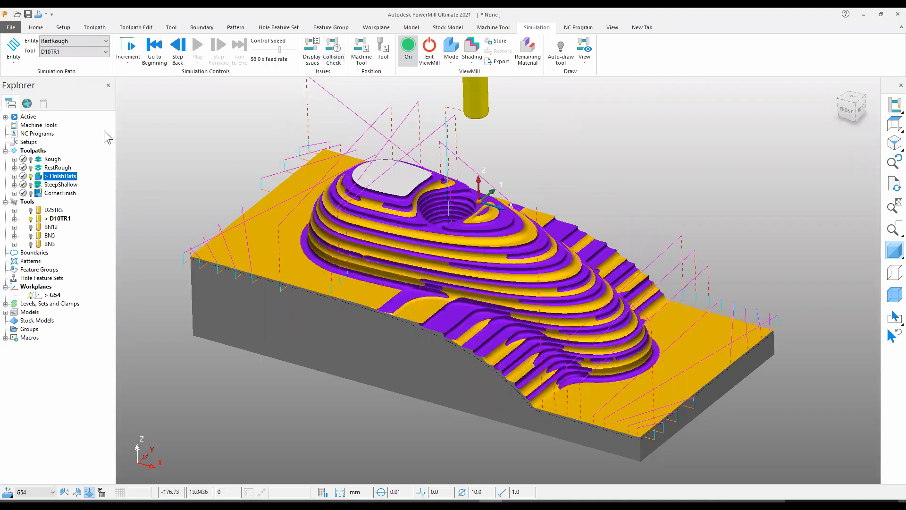
right_click(70, 182)
left_click(102, 184)
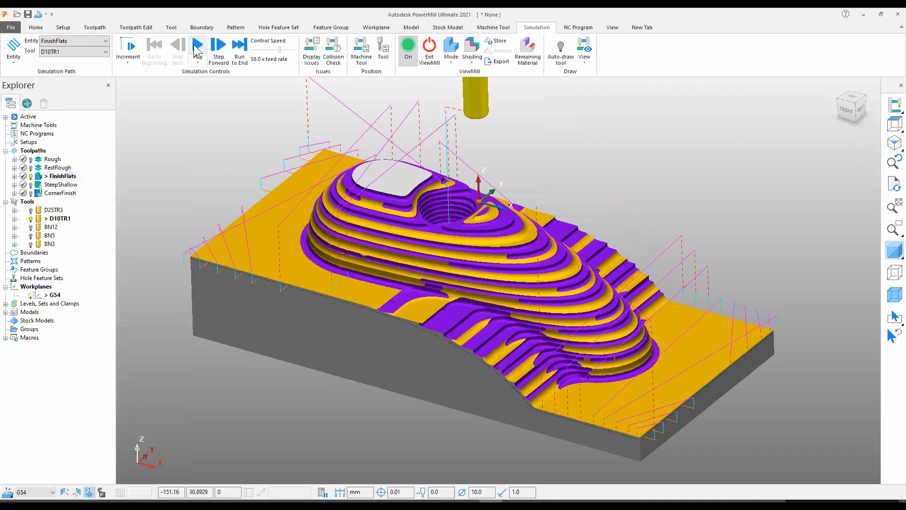
left_click(198, 47)
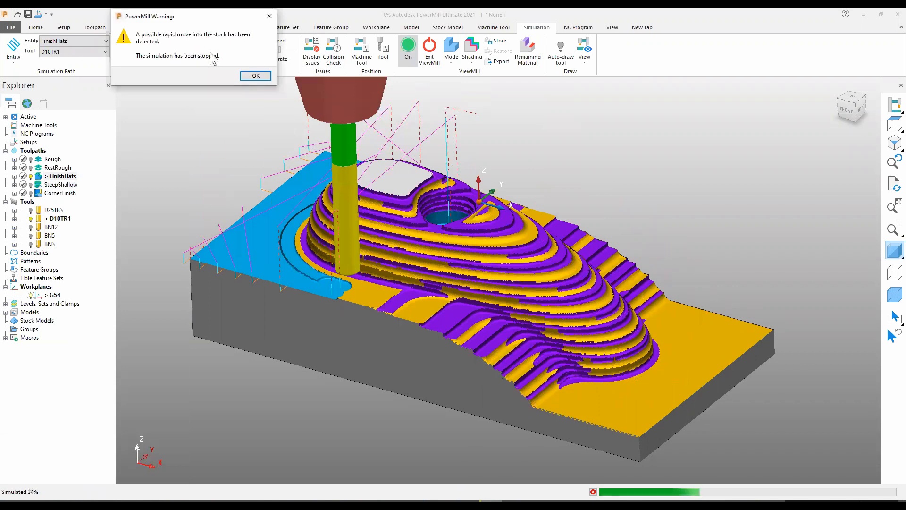
Dismiss the simulation warning, resume the FinishFlats simulation to its end and inspect the machined flats
left_click(248, 75)
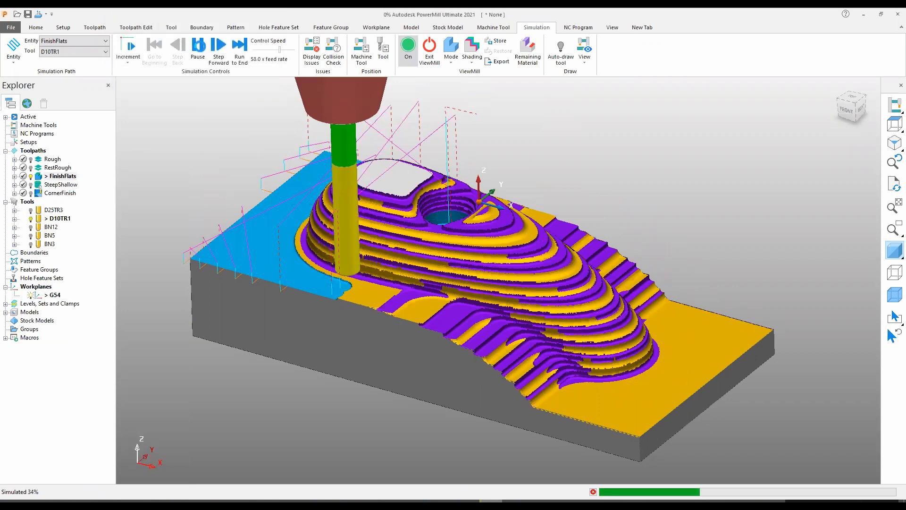
left_click(198, 48)
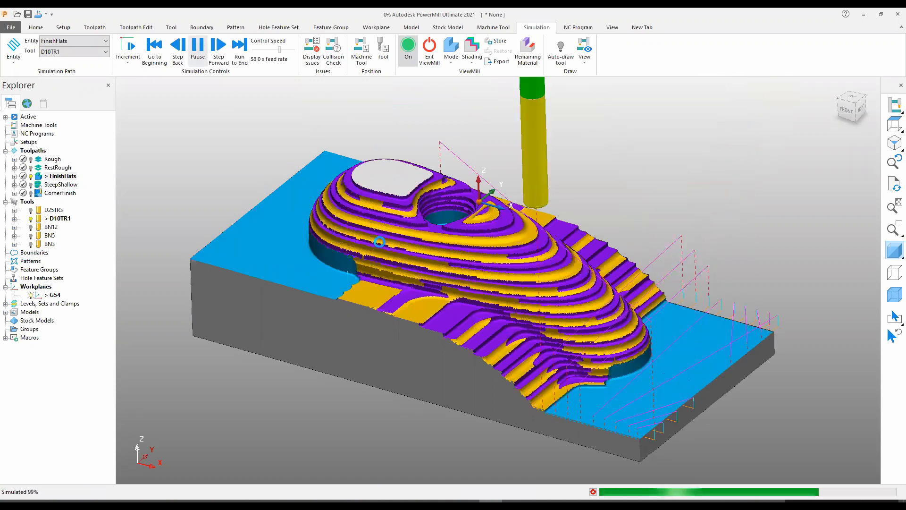
middle_click_drag(370, 243, 610, 371)
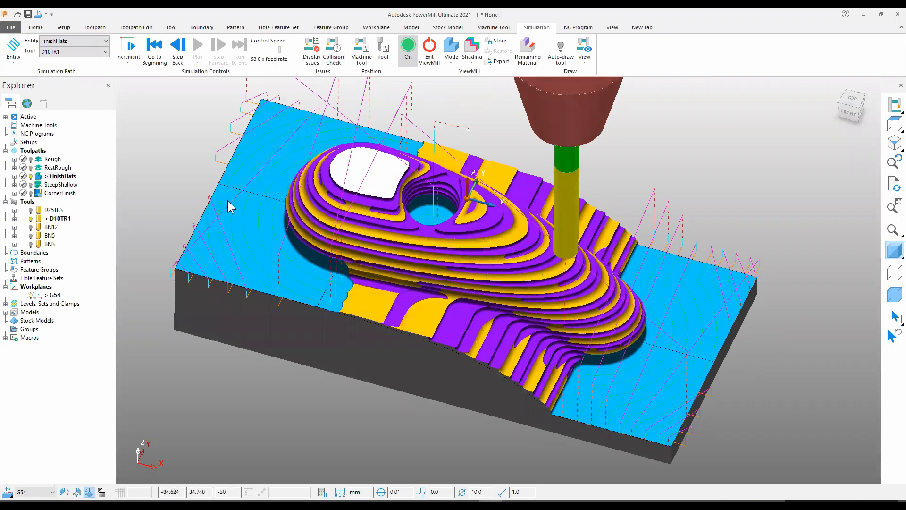
middle_click_drag(403, 238, 378, 194)
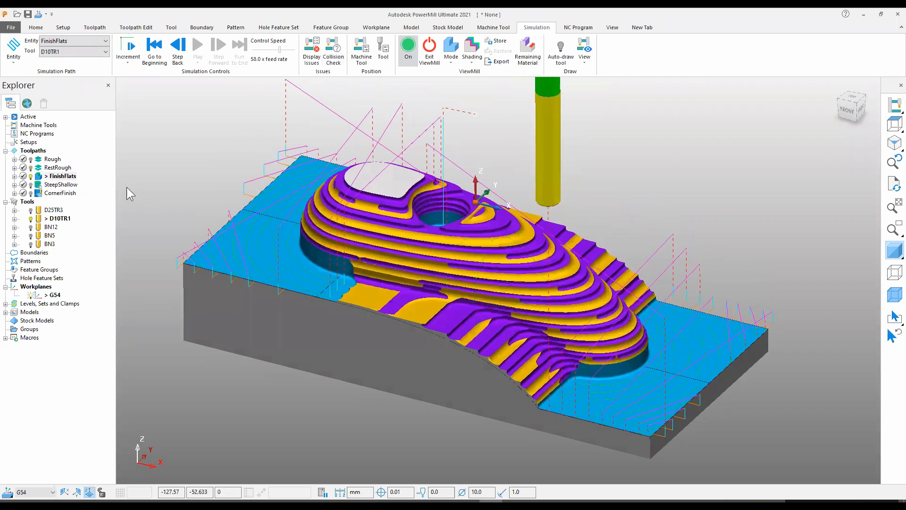
Activate the SteepShallow toolpath and simulate it from the start on the machined stock
double_click(39, 187)
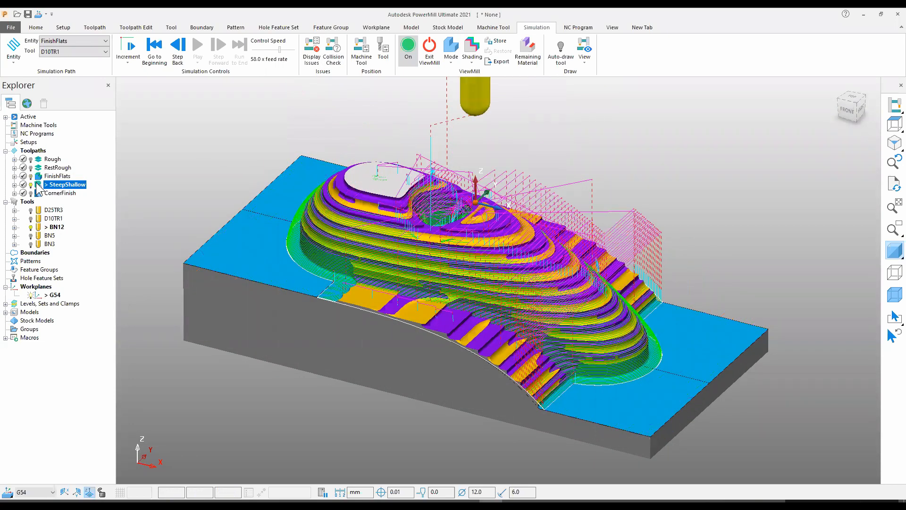
right_click(38, 187)
left_click(71, 175)
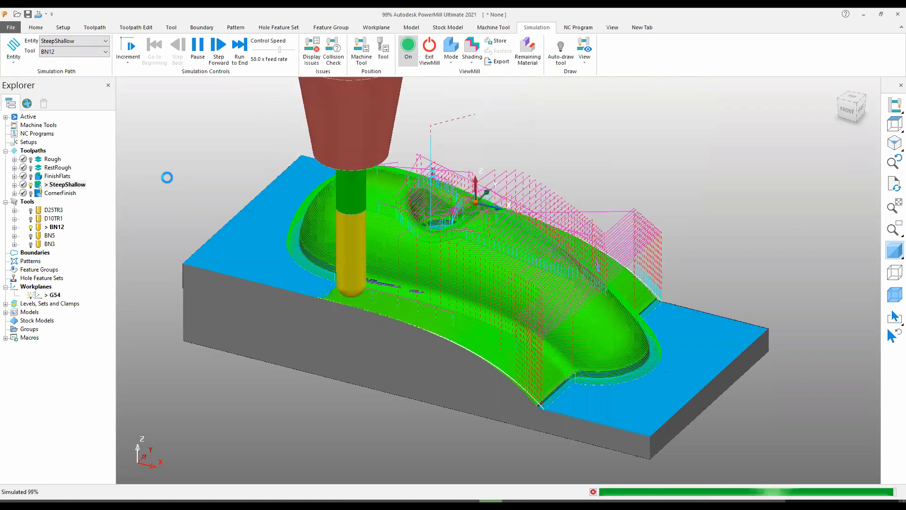
Activate the CornerFinish toolpath and simulate it from the start on the machined stock
double_click(43, 193)
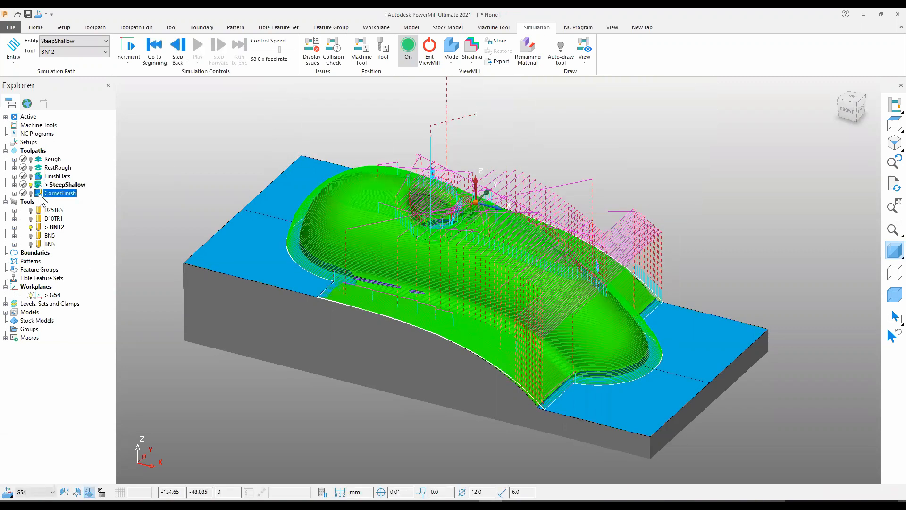
right_click(42, 194)
left_click(99, 177)
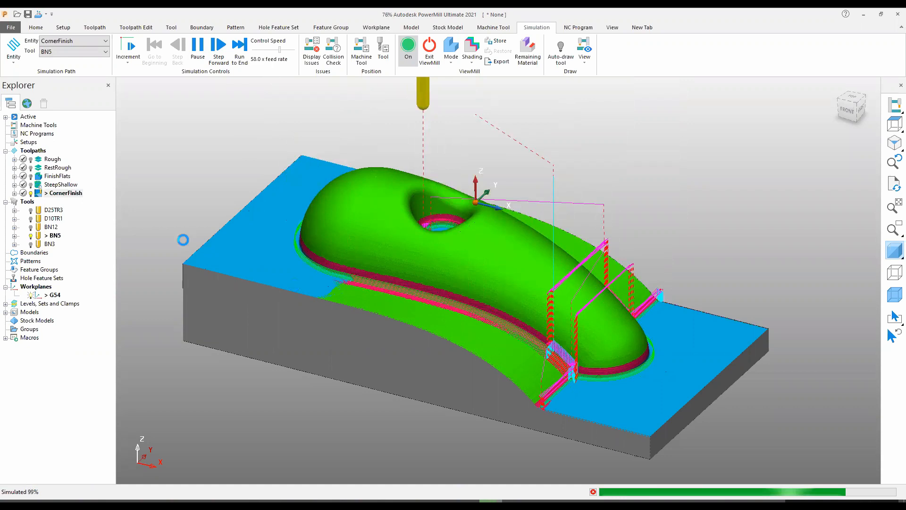
Deactivate the CornerFinish toolpath and switch the ViewMill shading of the simulated part to Shiny
double_click(41, 194)
middle_click_drag(548, 219, 499, 111)
left_click(472, 60)
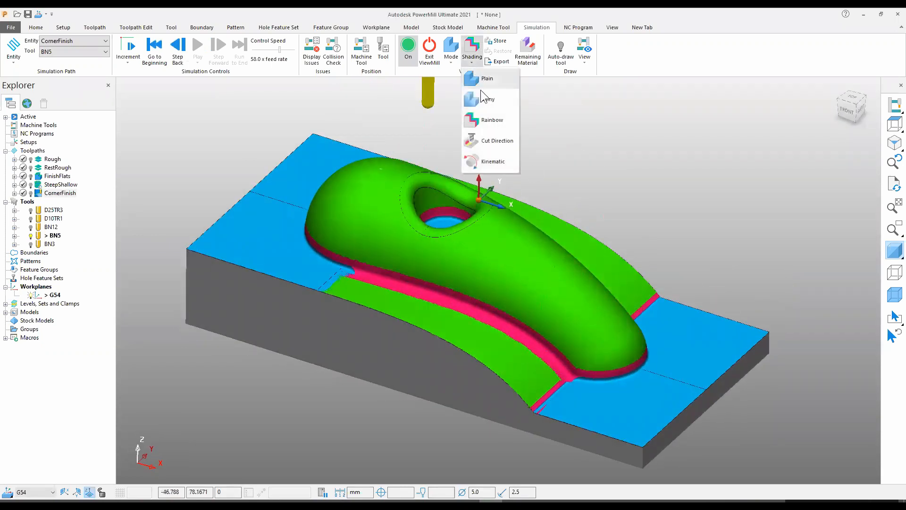
left_click(488, 100)
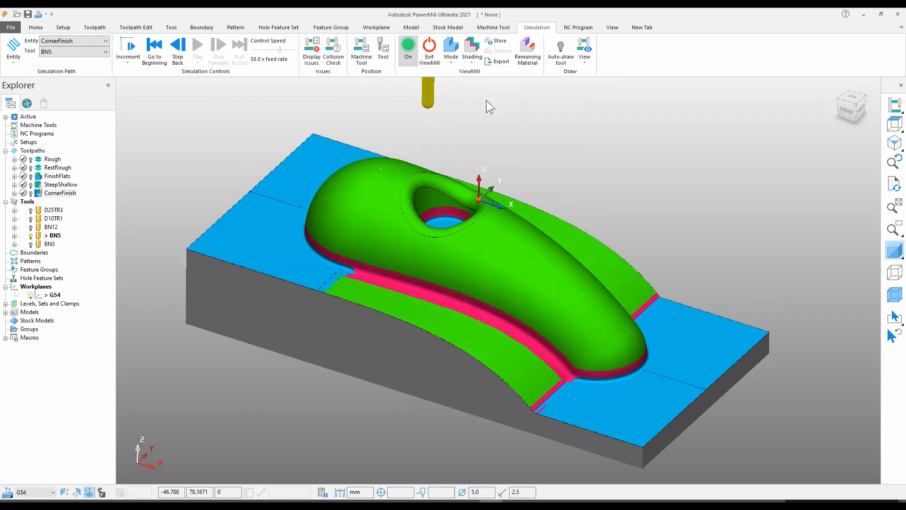
Inspect the surface finish of the simulated part and exit ViewMill, confirming the query
mouse_move(439, 293)
middle_mouse_down()
mouse_move(545, 317)
mouse_move(786, 317)
mouse_move(697, 324)
mouse_move(459, 295)
mouse_move(251, 295)
mouse_move(411, 309)
middle_mouse_up()
left_click(431, 53)
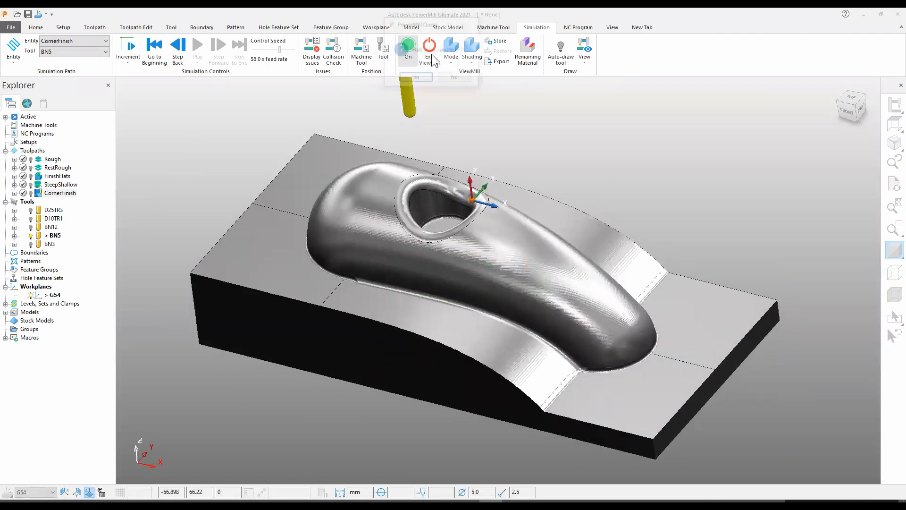
left_click(424, 79)
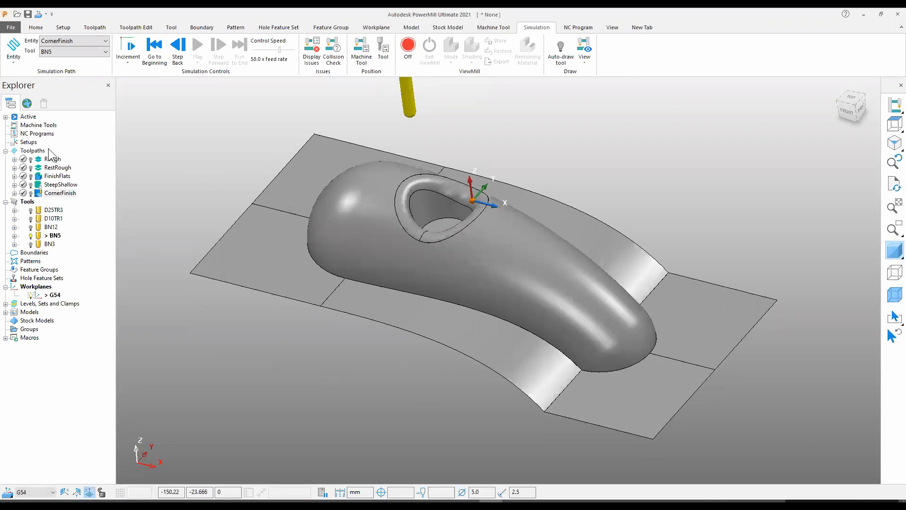
Create an NC program named cowling with the Mikron_HPM800U_S840D_Automation_RIGHTHANDFLUTE_Finish machine option file
right_click(46, 136)
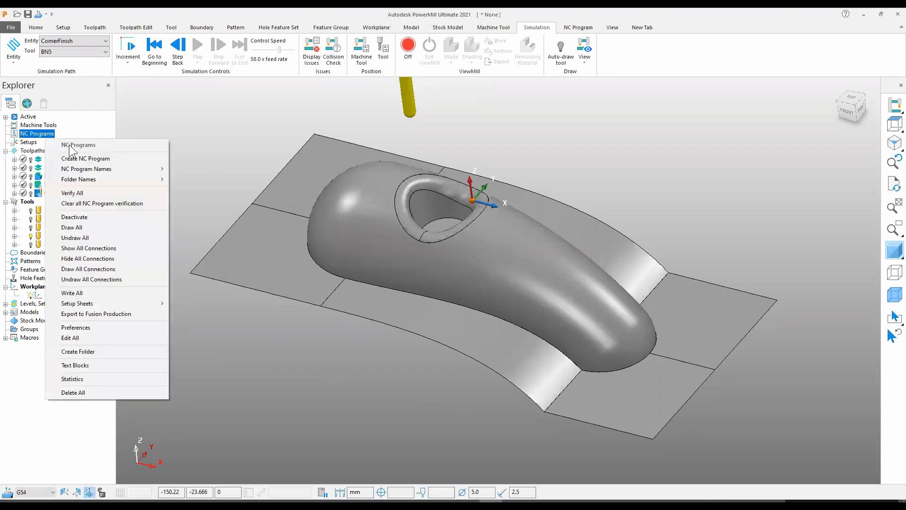
left_click(96, 156)
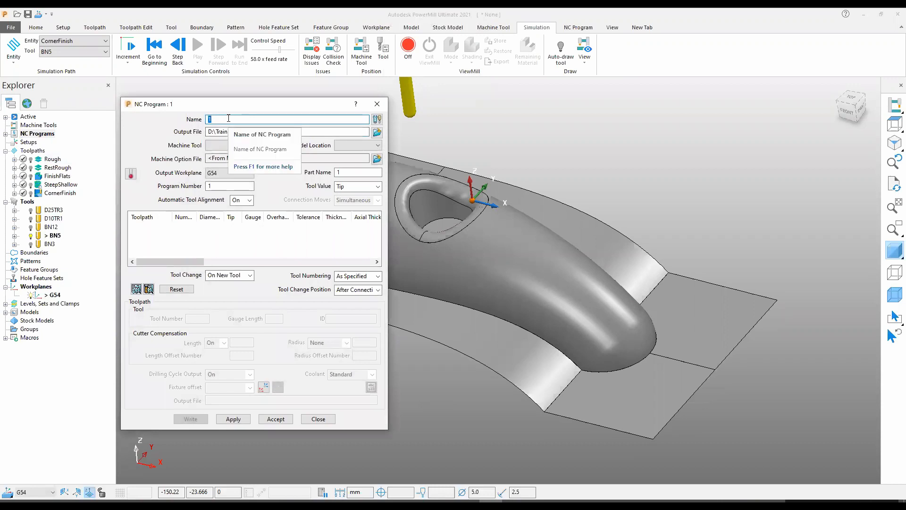
type("cowling")
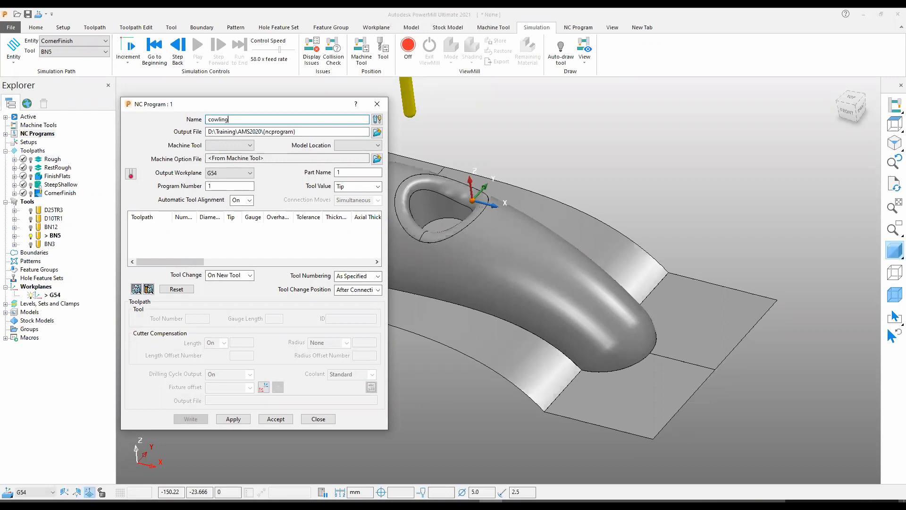
left_click(314, 131)
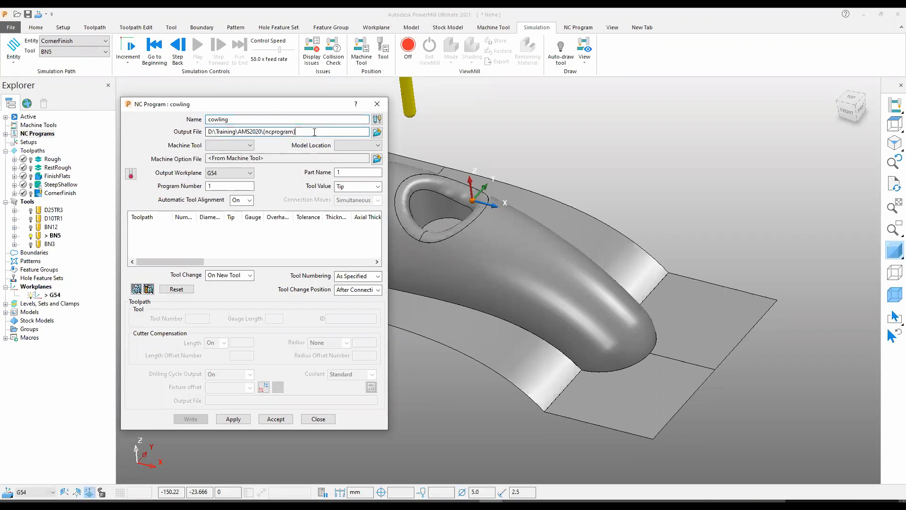
left_click(377, 159)
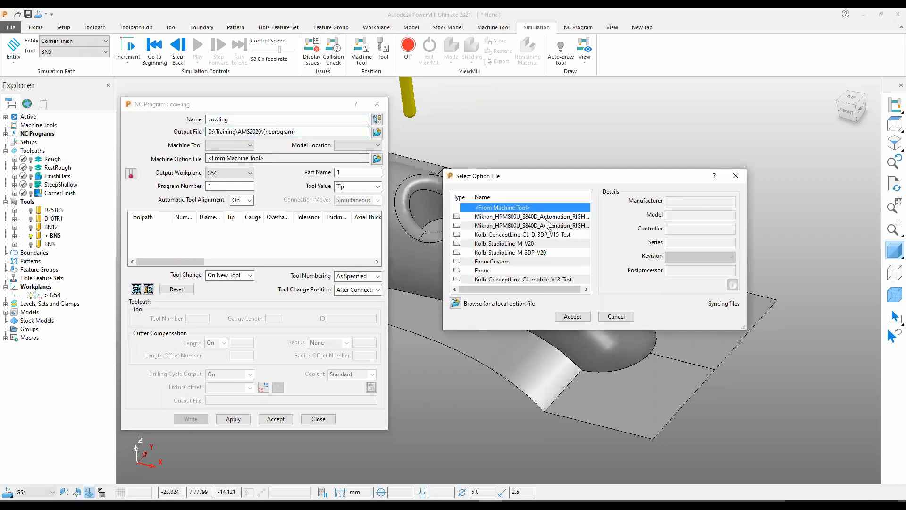
left_click(545, 218)
left_click(573, 317)
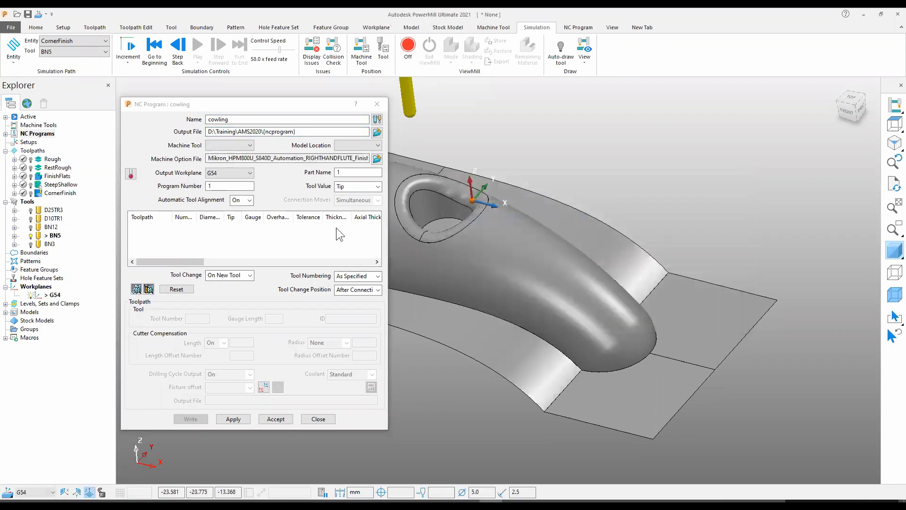
Add all toolpaths to the cowling NC program with G54 as output workplane and write it out
right_click(39, 151)
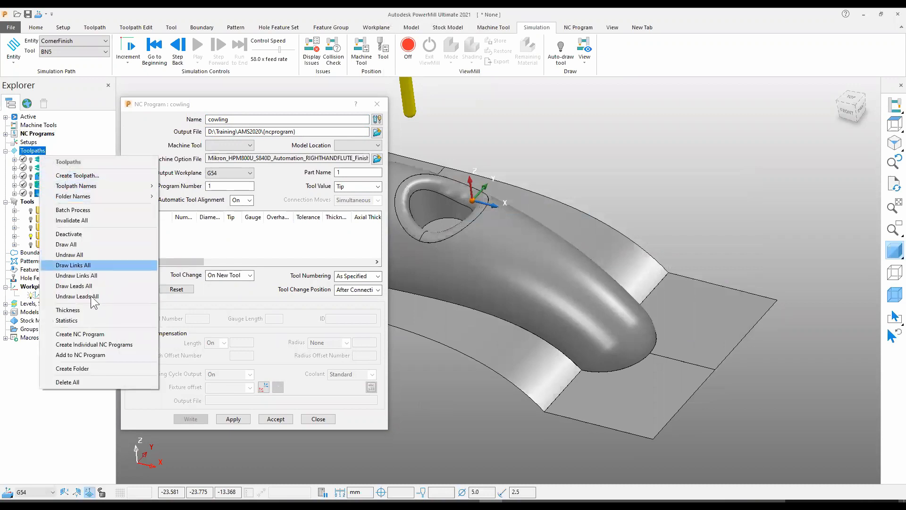
left_click(90, 353)
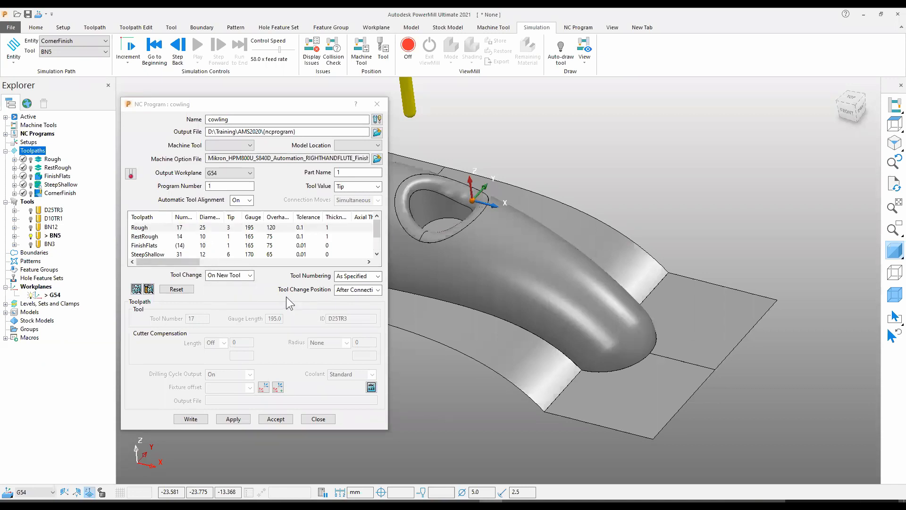
left_click(250, 174)
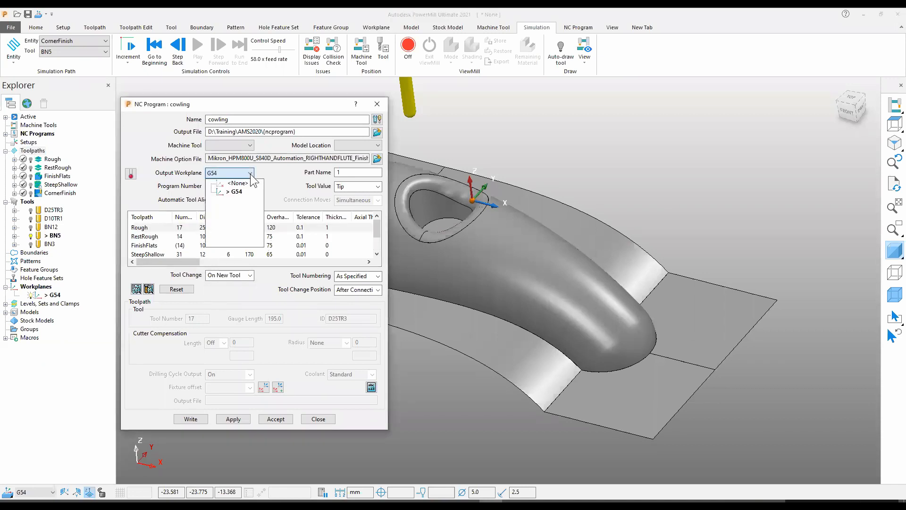
left_click(234, 192)
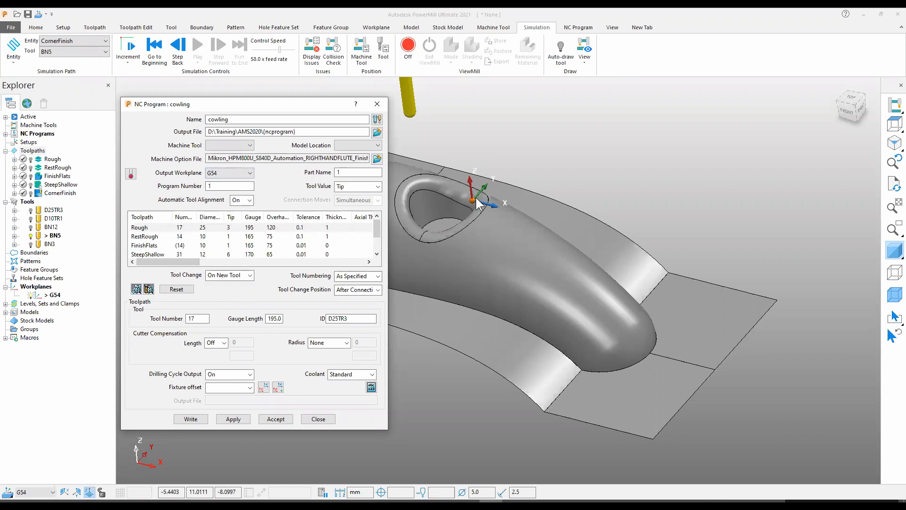
middle_click_drag(432, 227, 460, 200)
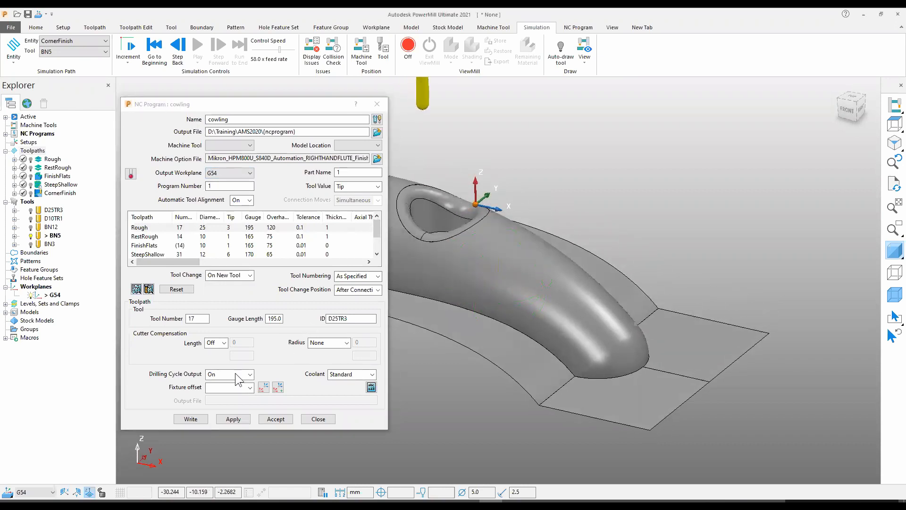
left_click(191, 419)
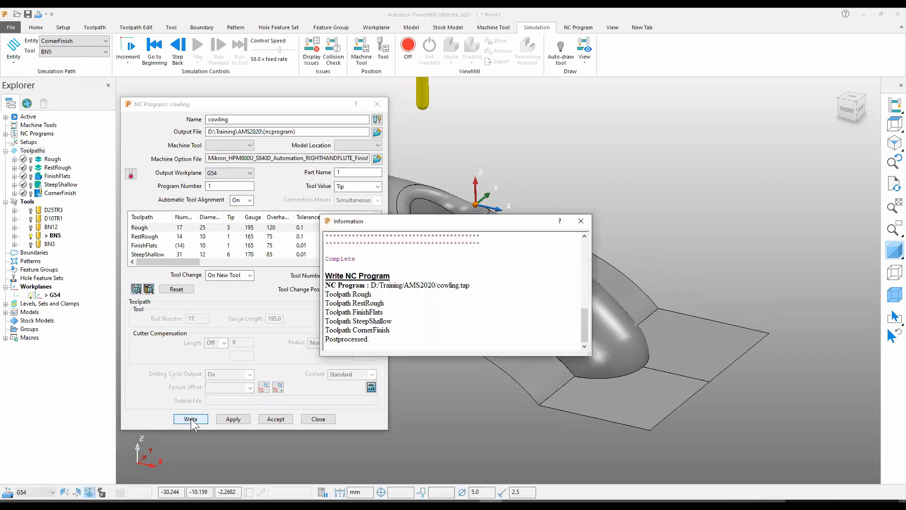
left_click(581, 222)
View the written cowling NC program in Notepad++, examine its header, tool list and G-code, and close it along with the NC program settings
left_click(5, 134)
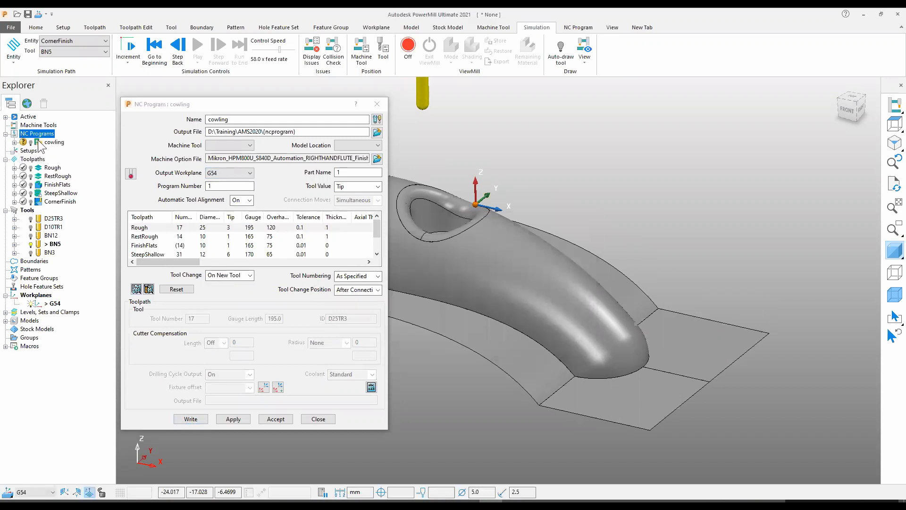
right_click(43, 143)
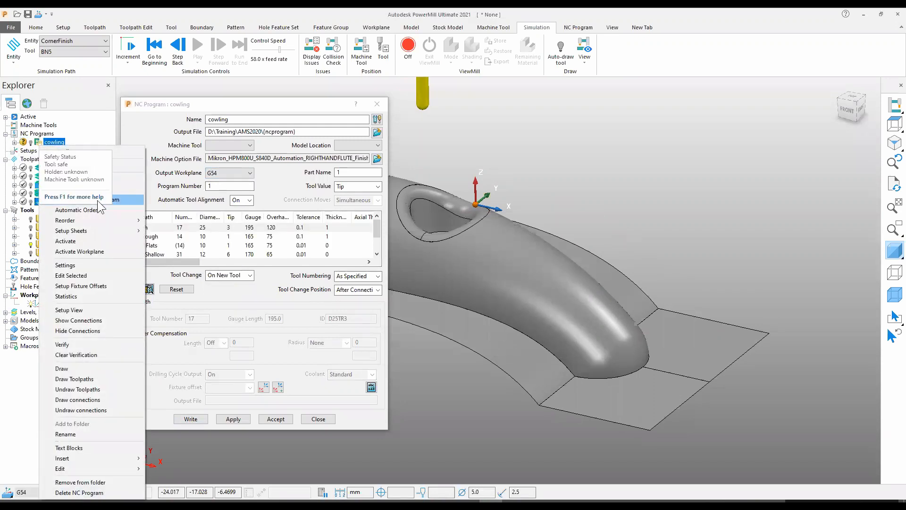
left_click(113, 201)
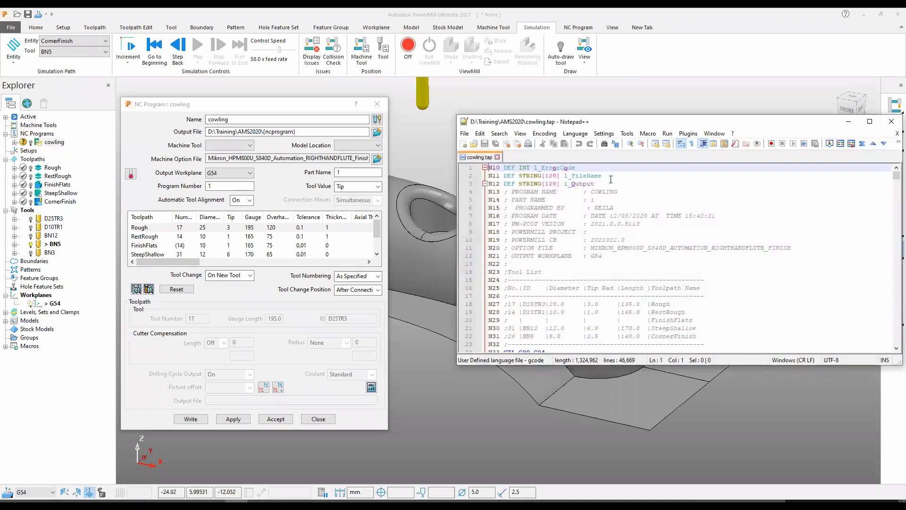
double_click(747, 121)
scroll(146, 249, "down", 7)
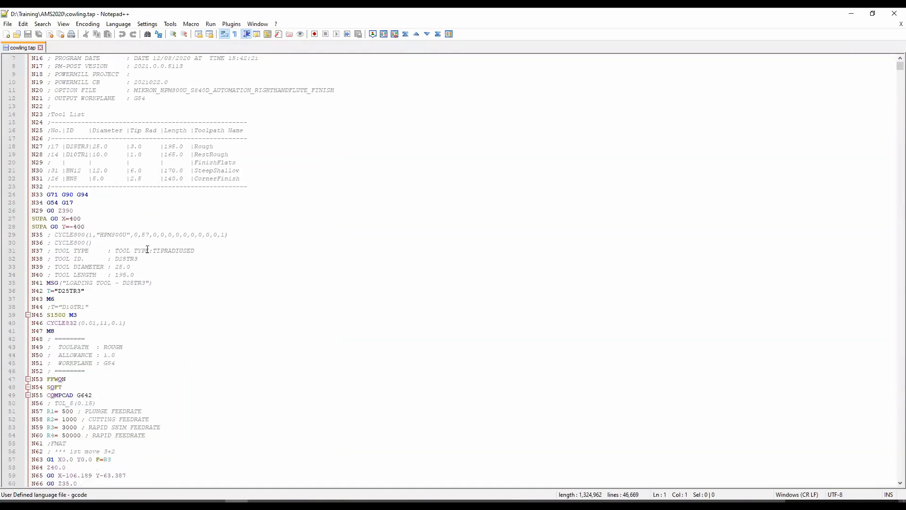
scroll(146, 260, "down", 20)
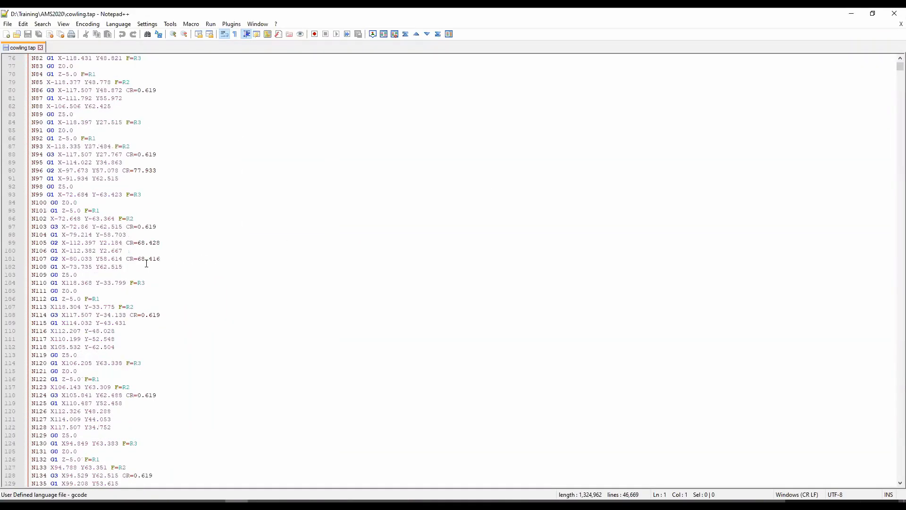
scroll(146, 263, "down", 5)
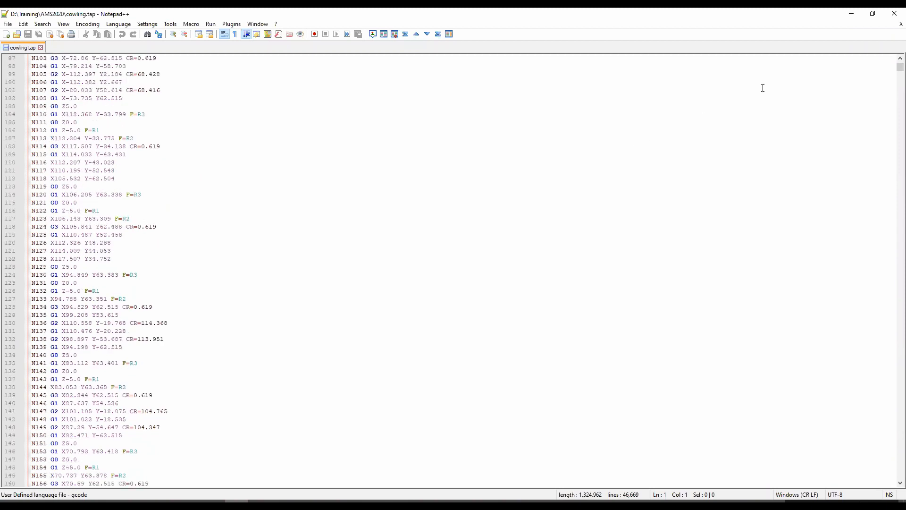
left_click(893, 15)
left_click(377, 104)
Save the project as Cowling-Project in the AMS2020 folder
middle_click_drag(479, 331, 397, 340)
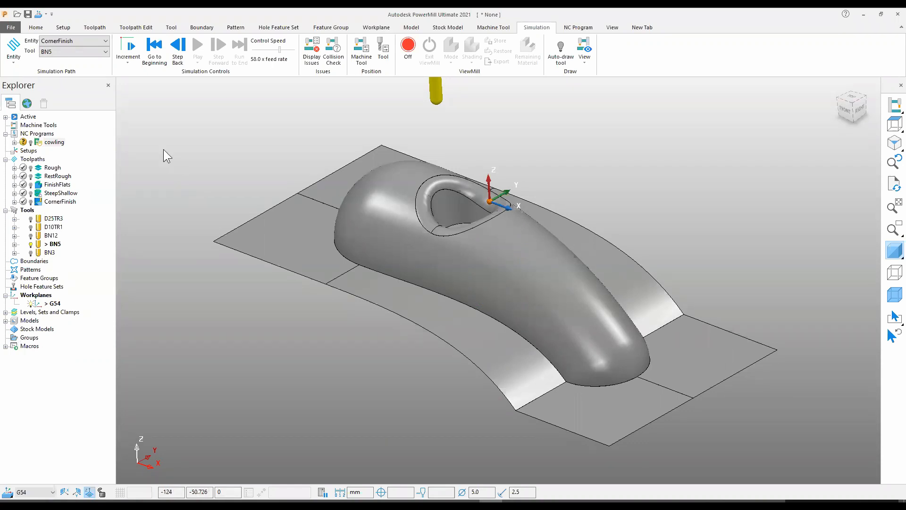
left_click(10, 27)
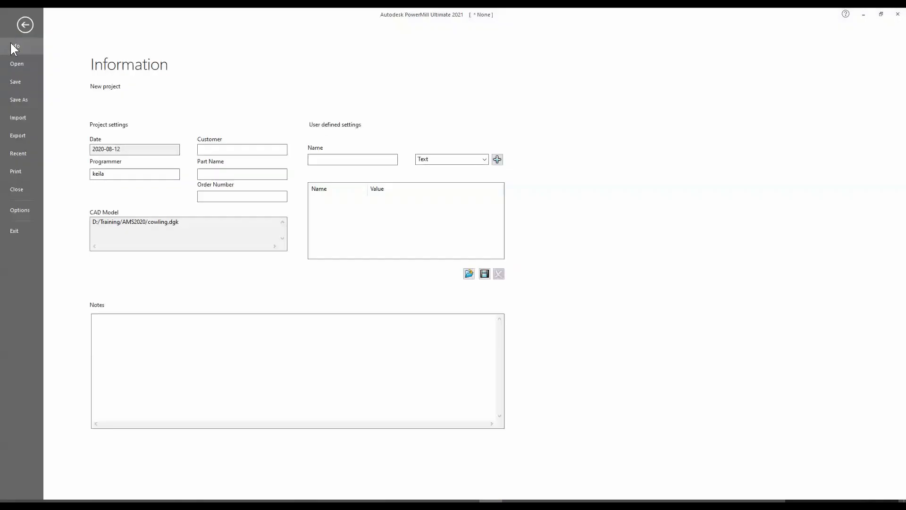
left_click(18, 80)
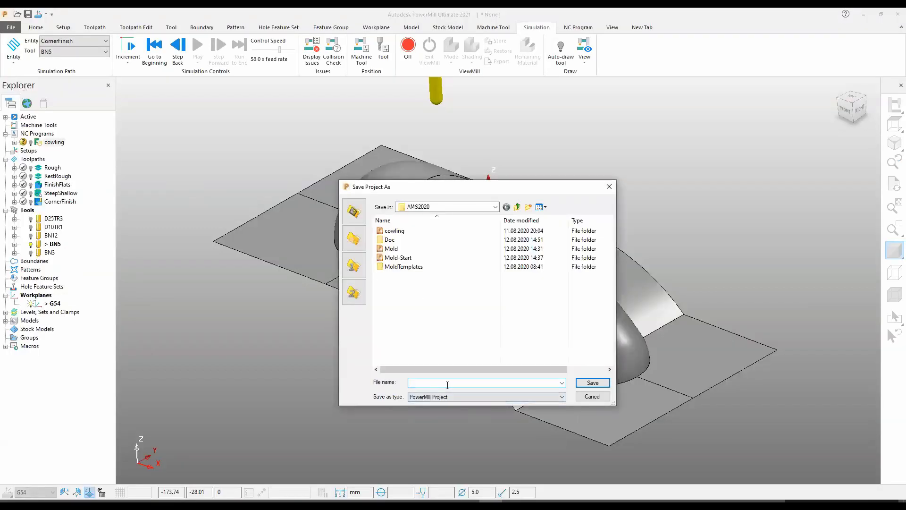
type("Cowli")
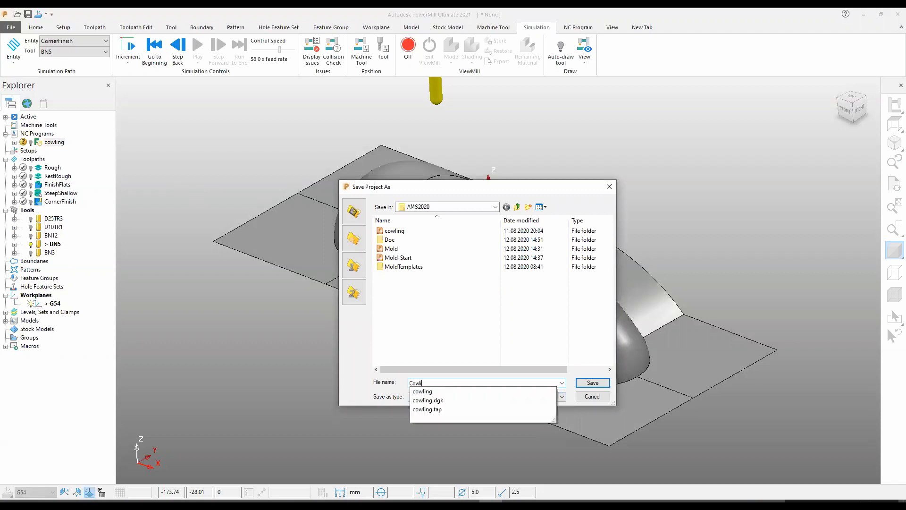
type("ng-Project")
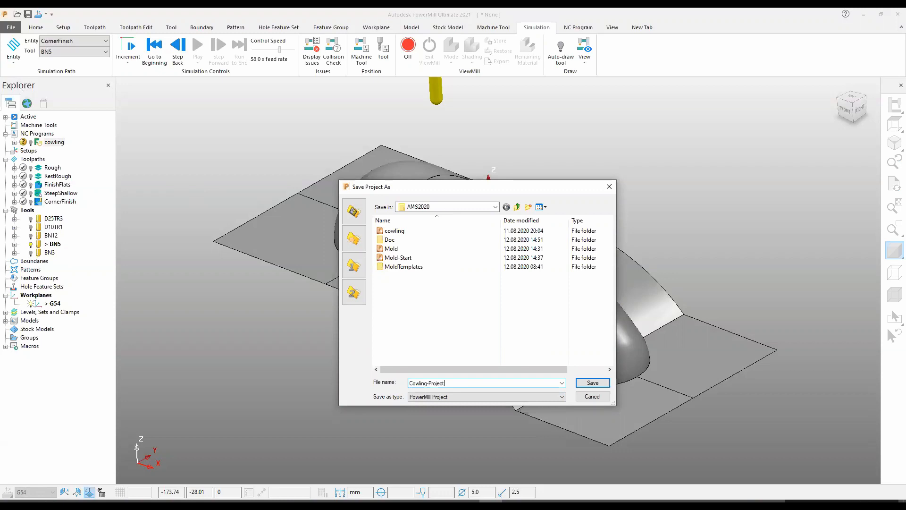
left_click(606, 385)
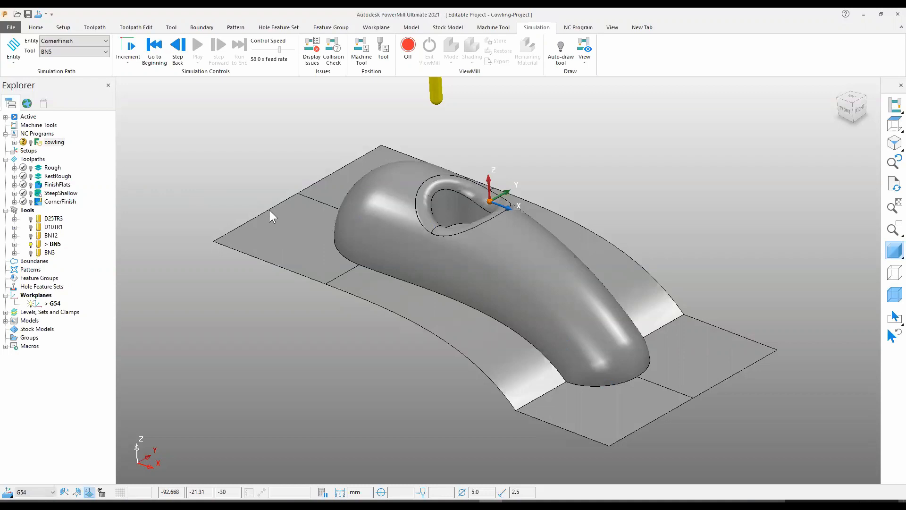
Close the current project and load the Mold-Start project from the AMS2020 folder in File Explorer
mouse_move(254, 203)
middle_mouse_down()
mouse_move(333, 232)
mouse_move(266, 207)
middle_mouse_up()
left_click(13, 29)
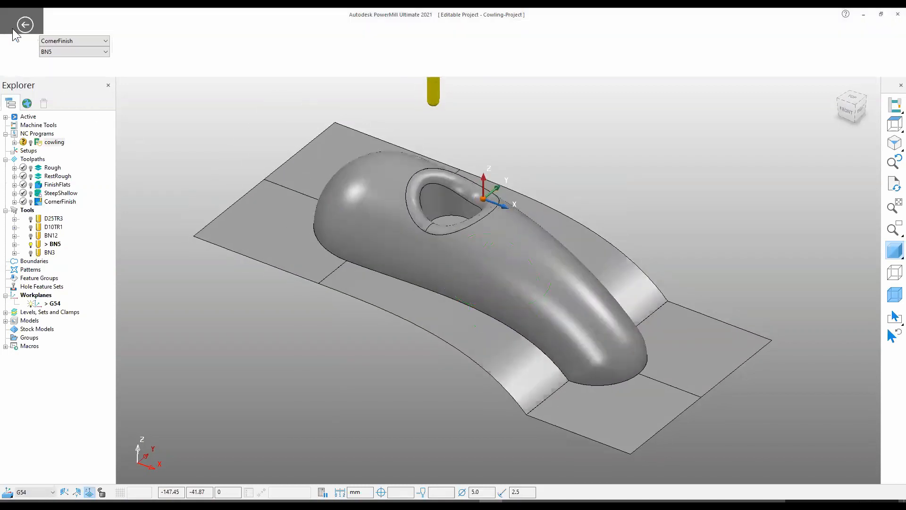
left_click(12, 188)
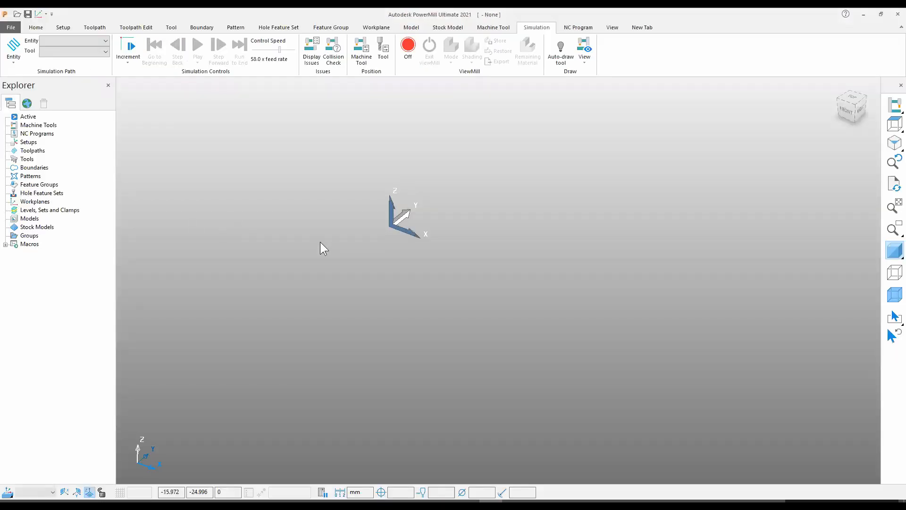
key("alt+Tab")
left_click_drag(169, 159, 497, 241)
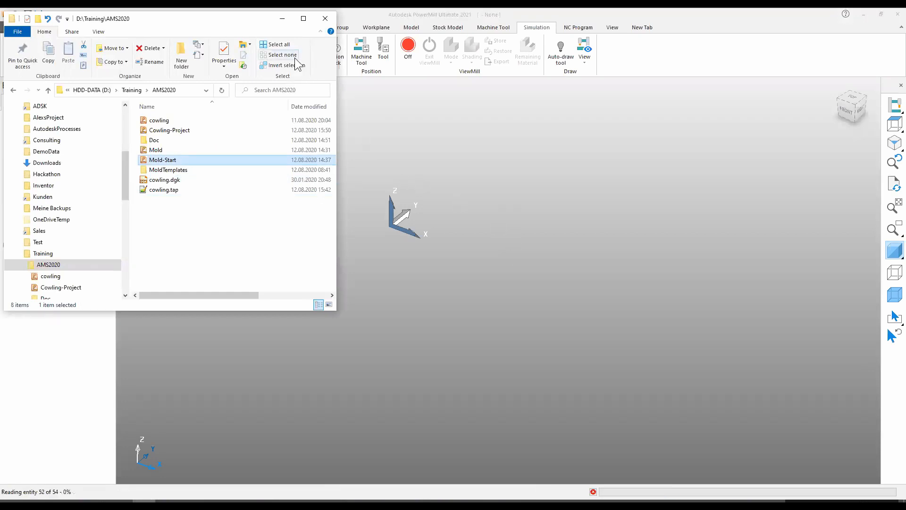
left_click(282, 21)
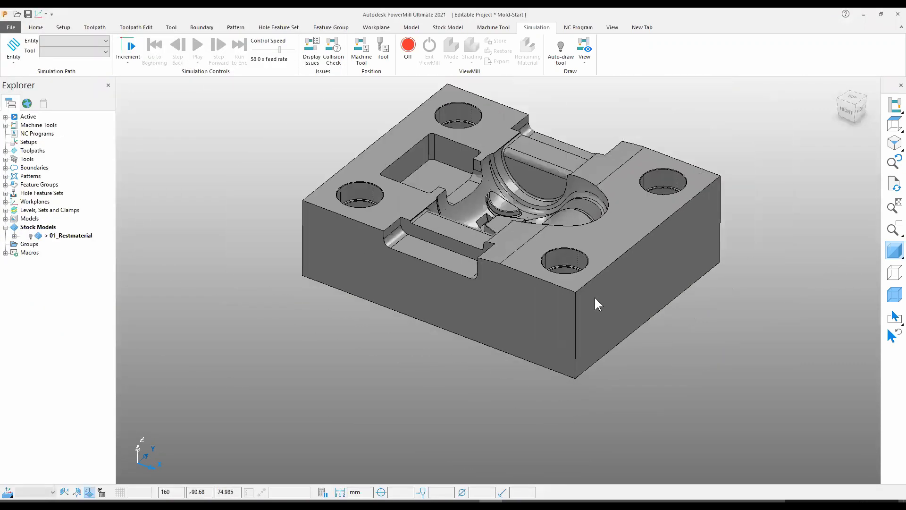
Inspect the mold model from an isometric view and activate the Dummy toolpath
scroll(594, 295, "down", 5)
middle_click_drag(506, 344, 483, 340)
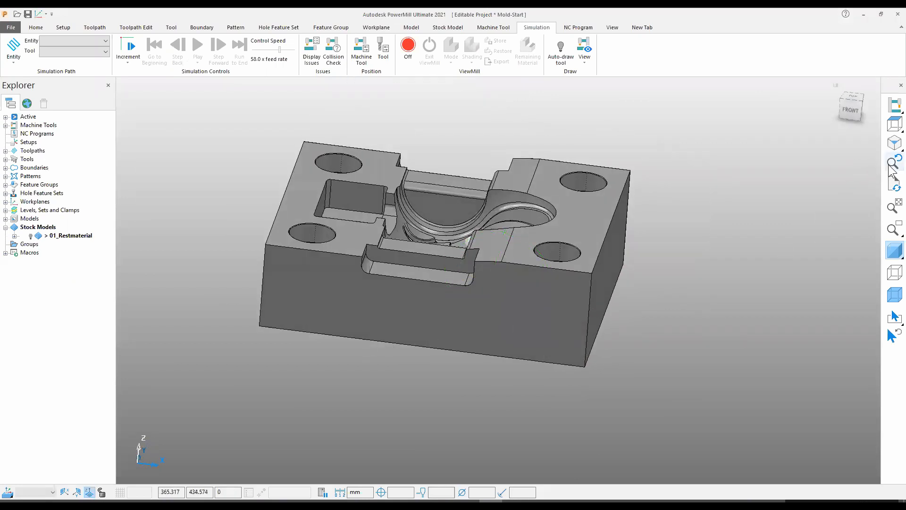
left_click(894, 144)
middle_click_drag(833, 198, 591, 339)
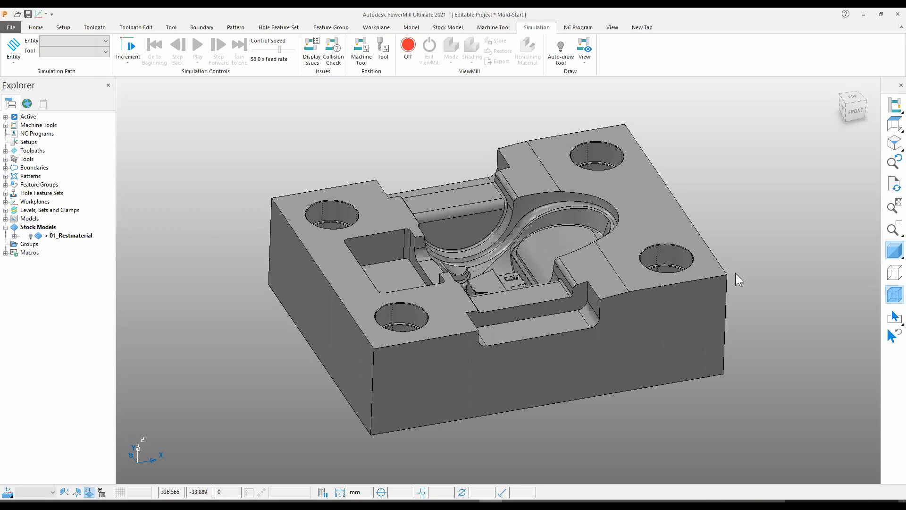
left_click(5, 151)
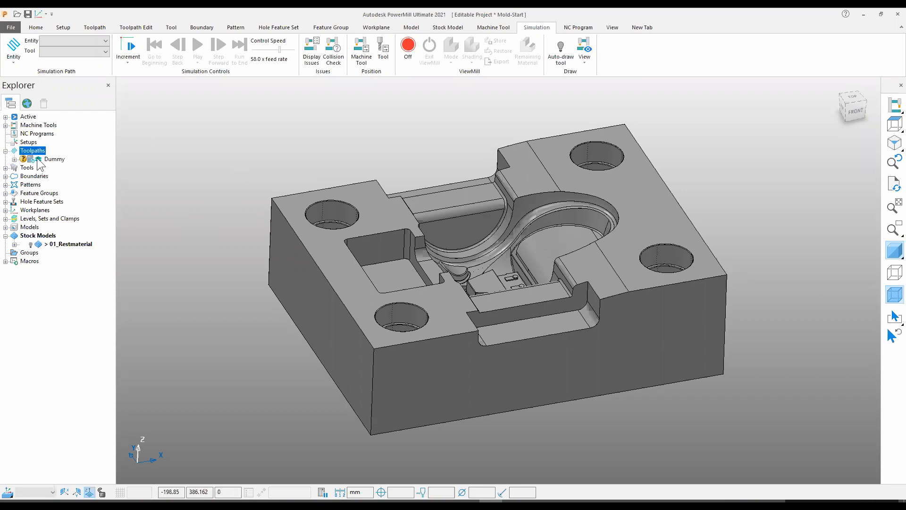
double_click(39, 161)
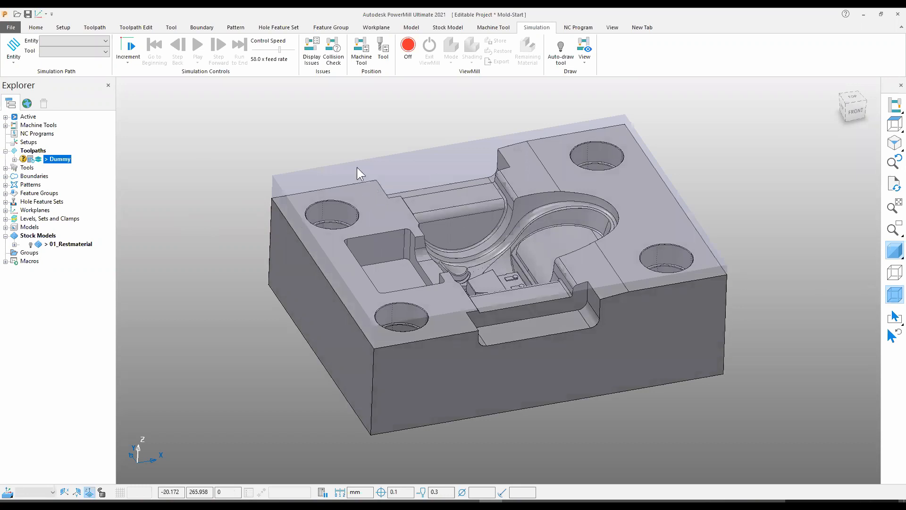
Create a new toolpath from the 01_Schruppen_T42 strategy in the MoldTemplates category
left_click(37, 28)
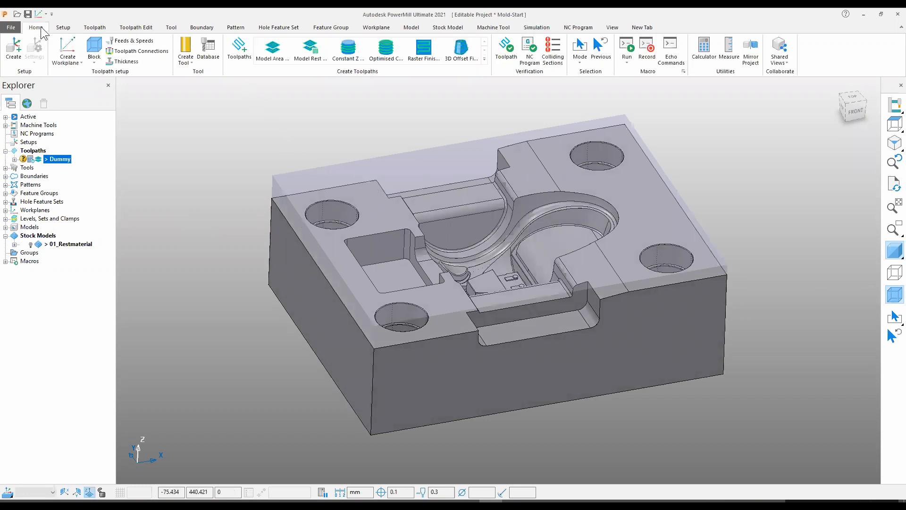
left_click(240, 48)
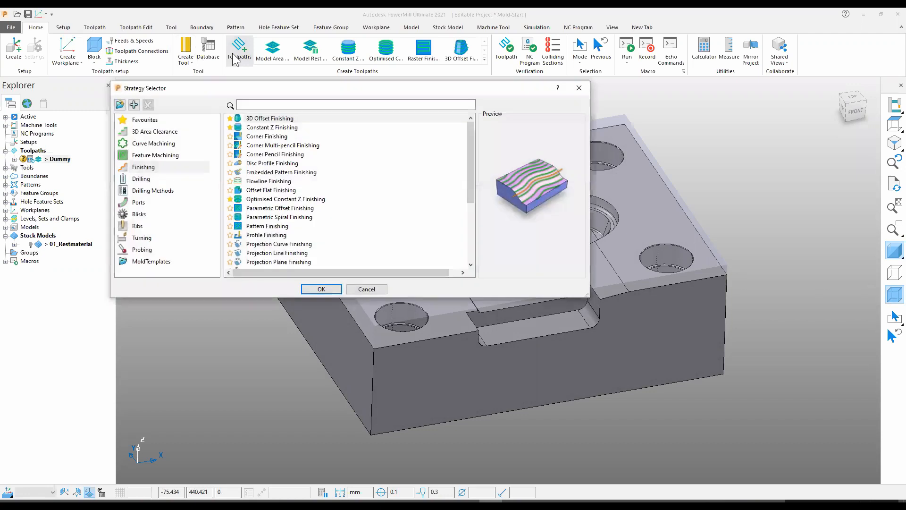
left_click(154, 262)
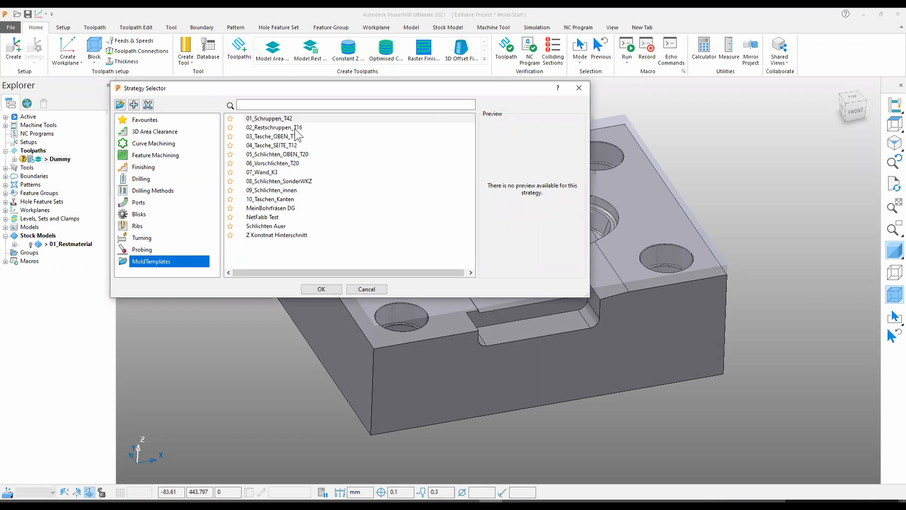
left_click(269, 120)
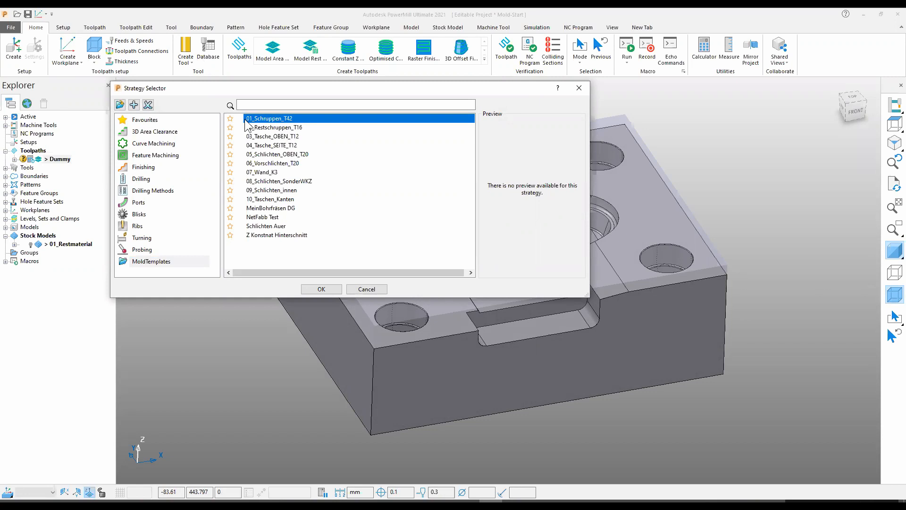
left_click(316, 288)
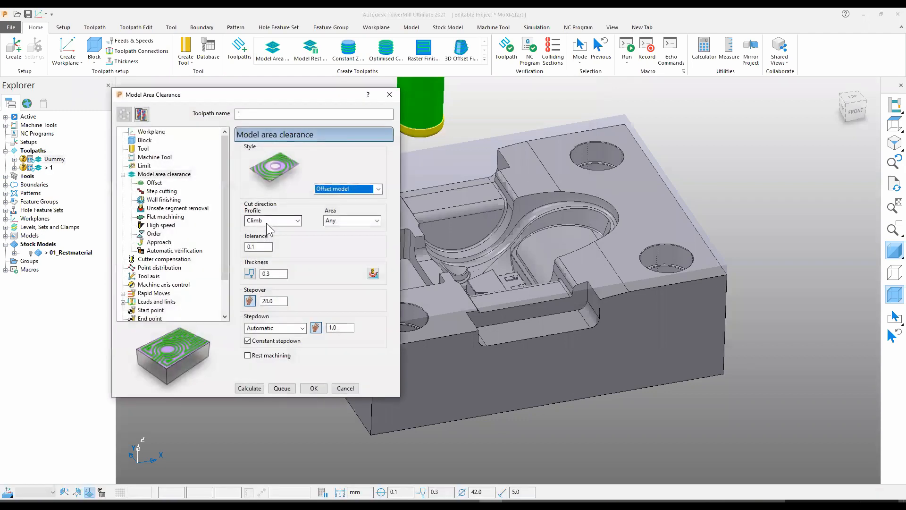
Name the model area clearance toolpath Rough, calculate it and close its settings
double_click(261, 115)
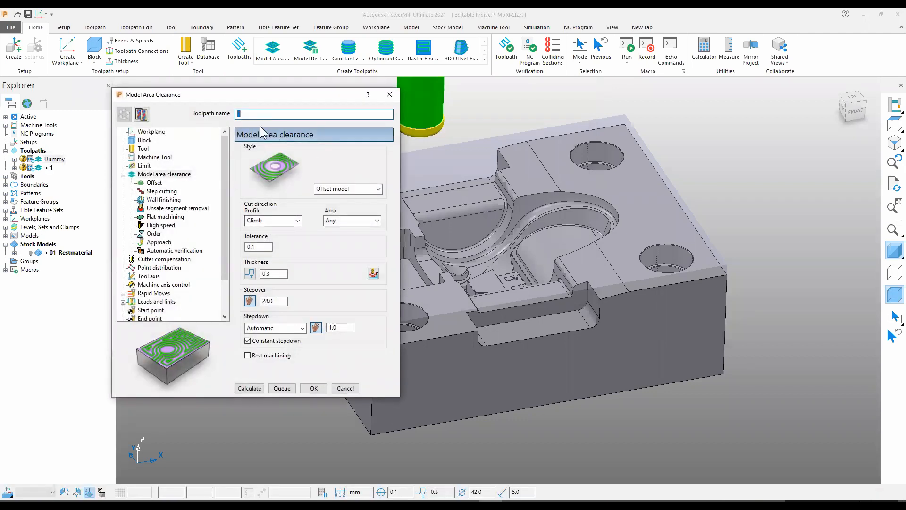
type("Rough")
left_click(245, 390)
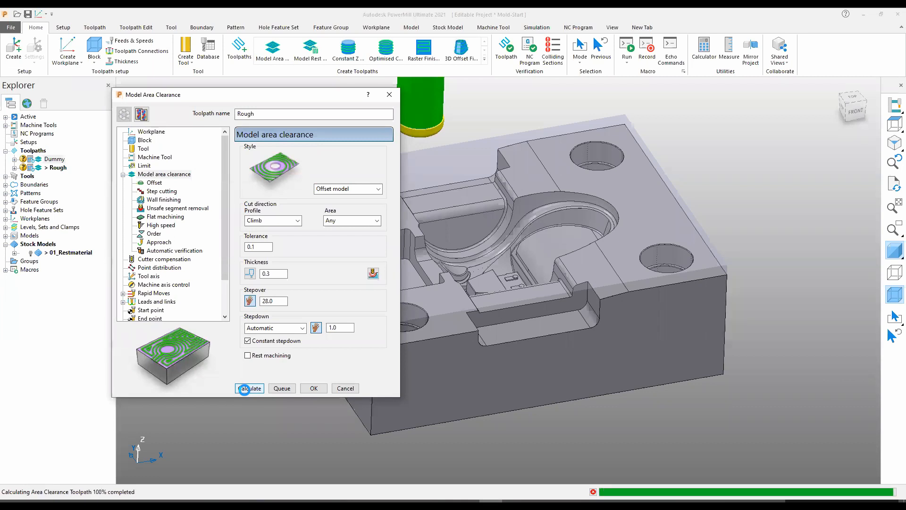
left_click(345, 388)
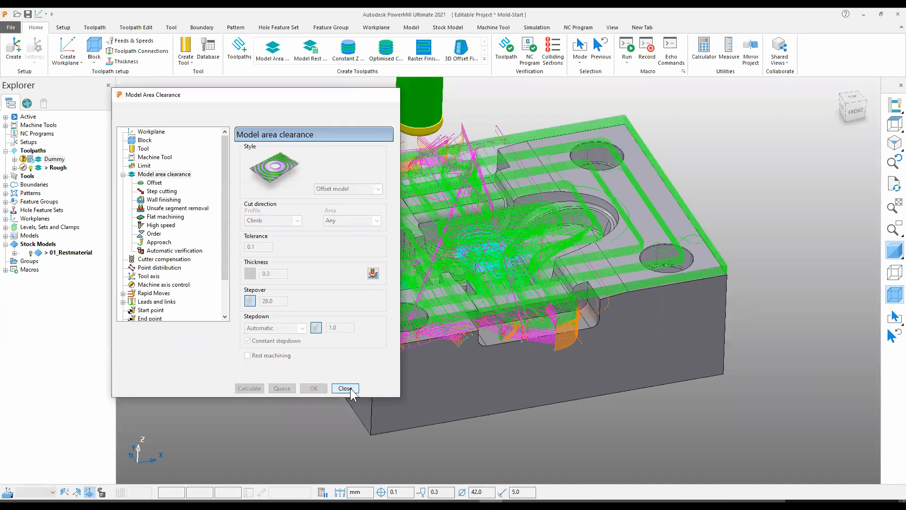
Delete the Dummy toolpath from the project
right_click(63, 160)
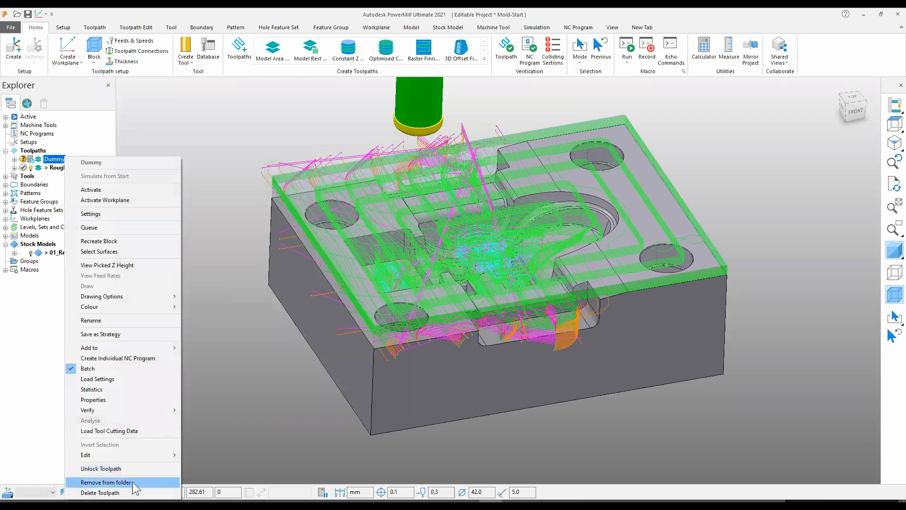
left_click(100, 492)
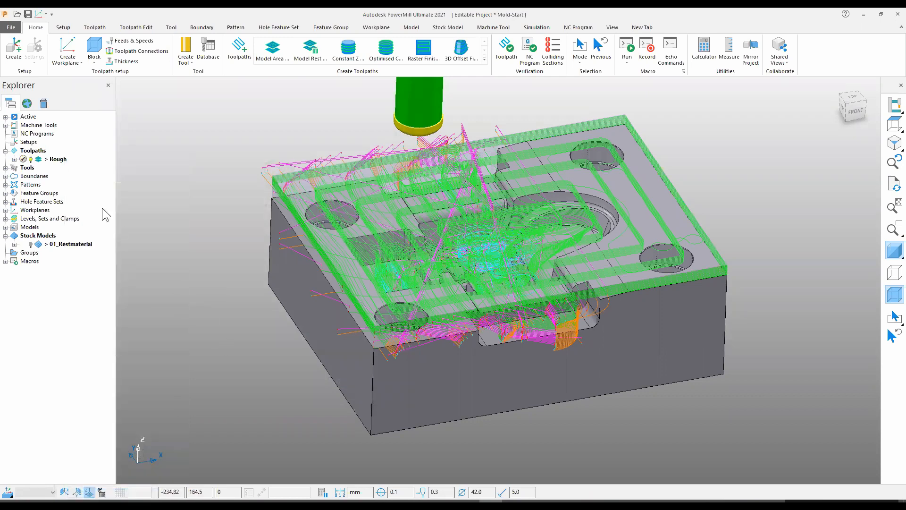
mouse_move(42, 162)
Apply the Rough toolpath to the 01_Restmaterial stock model, then calculate and display the stock model
left_click(439, 27)
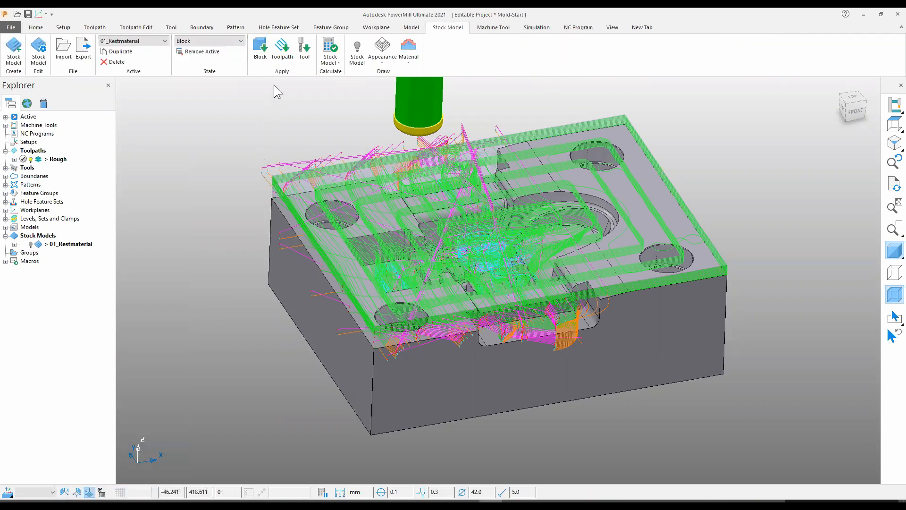
left_click(281, 52)
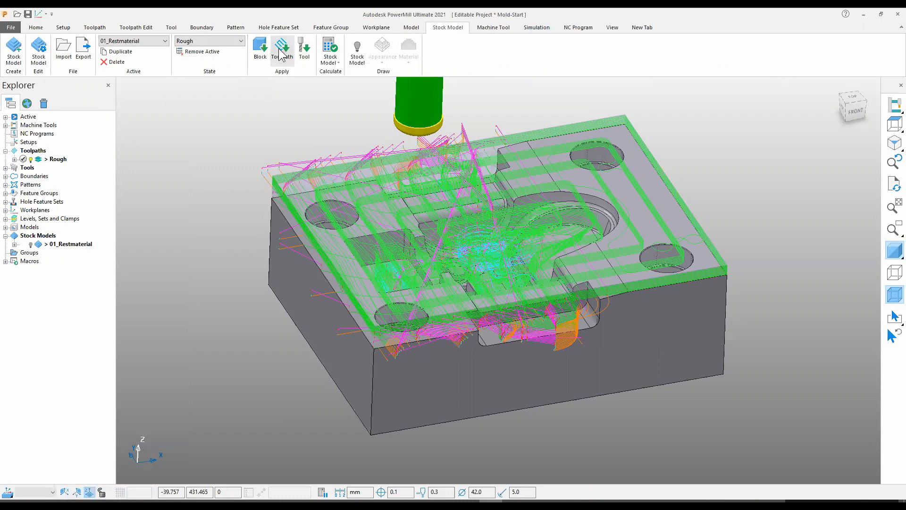
left_click(328, 56)
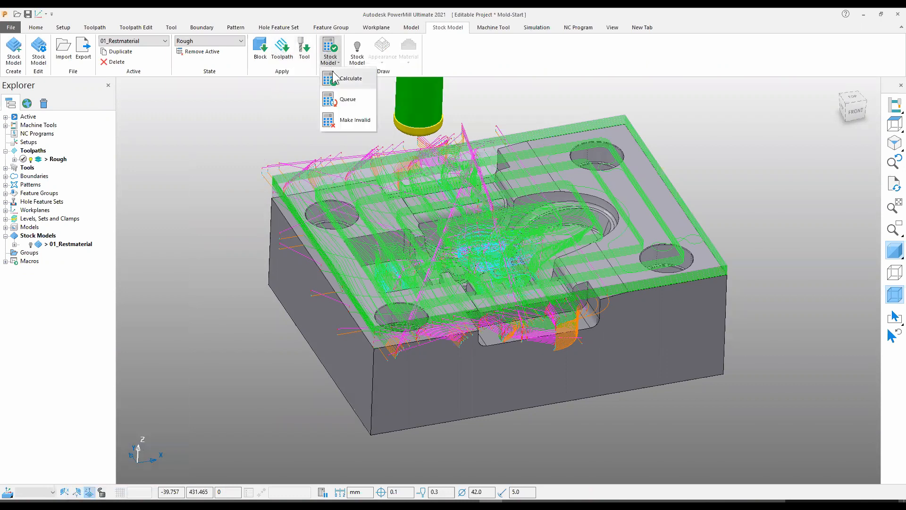
left_click(333, 78)
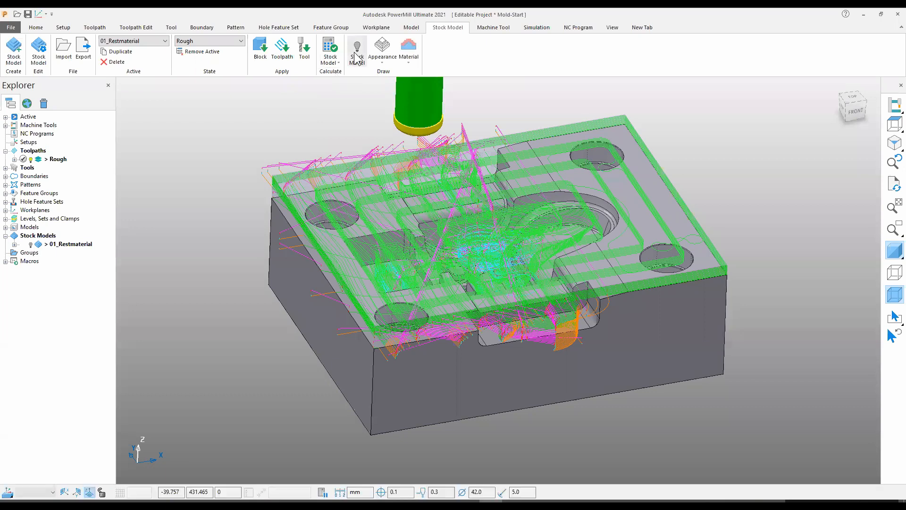
left_click(358, 57)
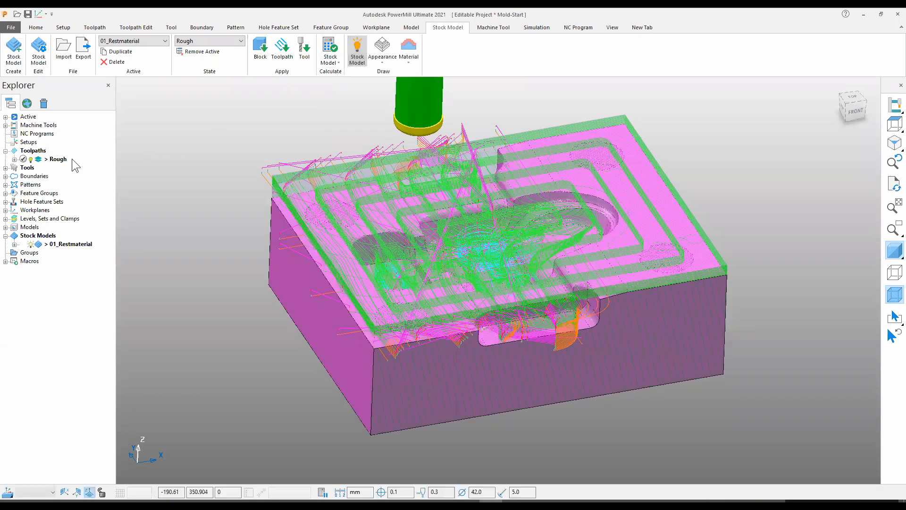
Deactivate the Rough toolpath, hide the block and examine the material remaining in the mold cavities
double_click(40, 160)
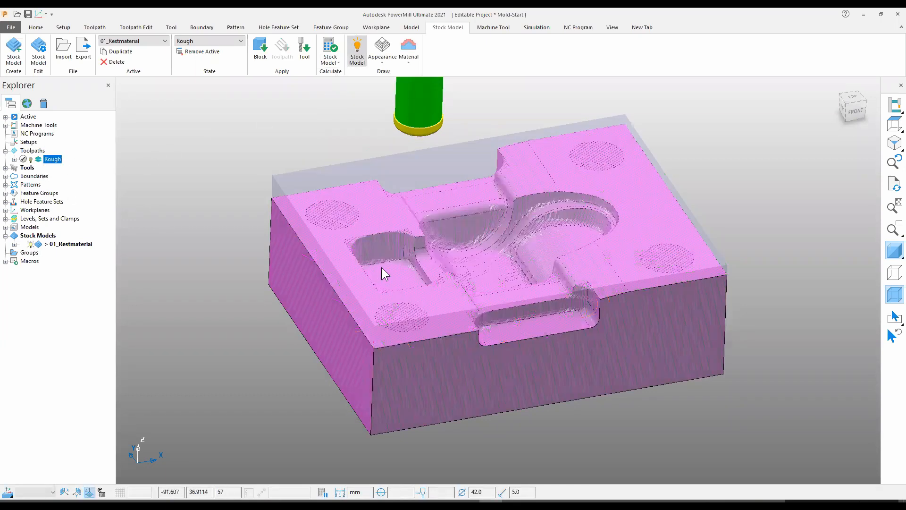
left_click(892, 291)
middle_click_drag(484, 262, 470, 324)
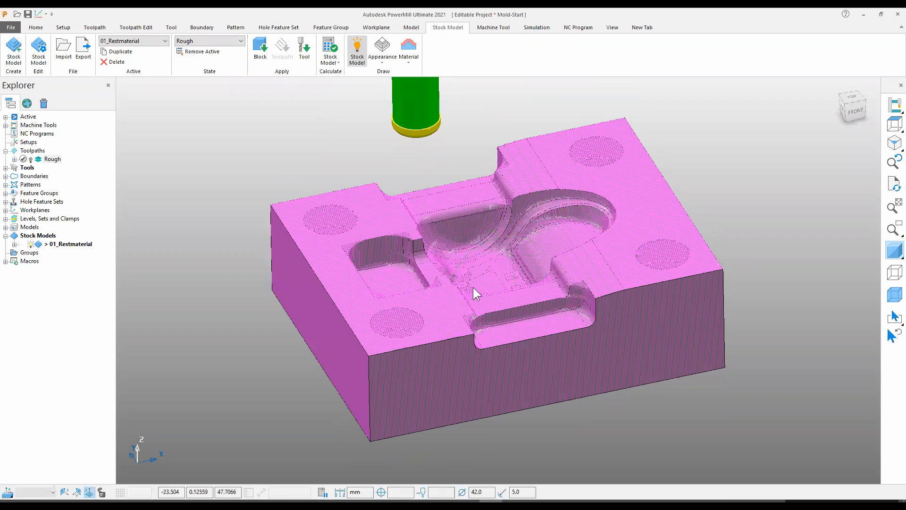
scroll(468, 289, "up", 2)
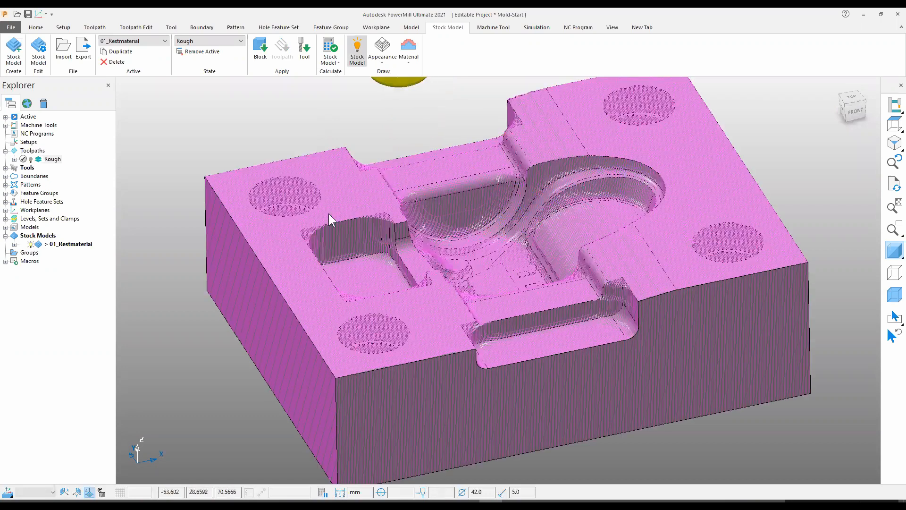
Create a rest roughing toolpath from the 02_Restschruppen_T16 mold template
left_click(39, 27)
left_click(240, 51)
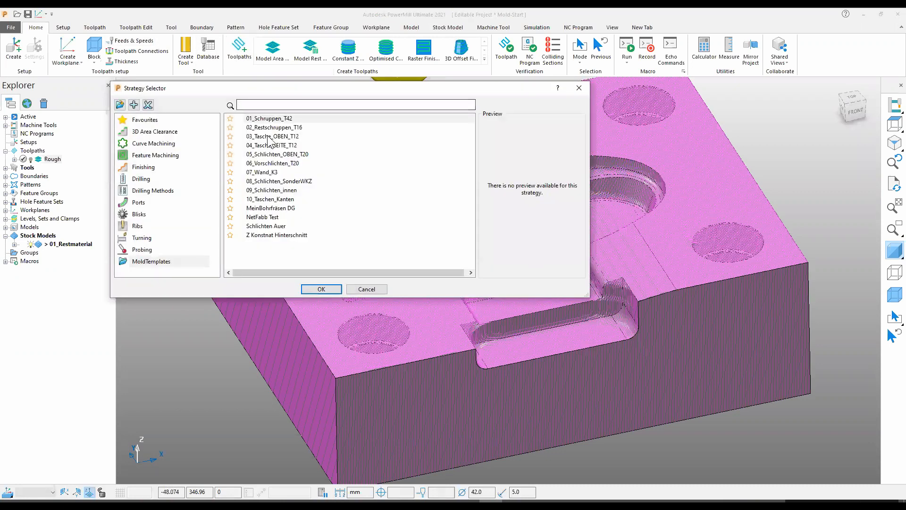
double_click(268, 128)
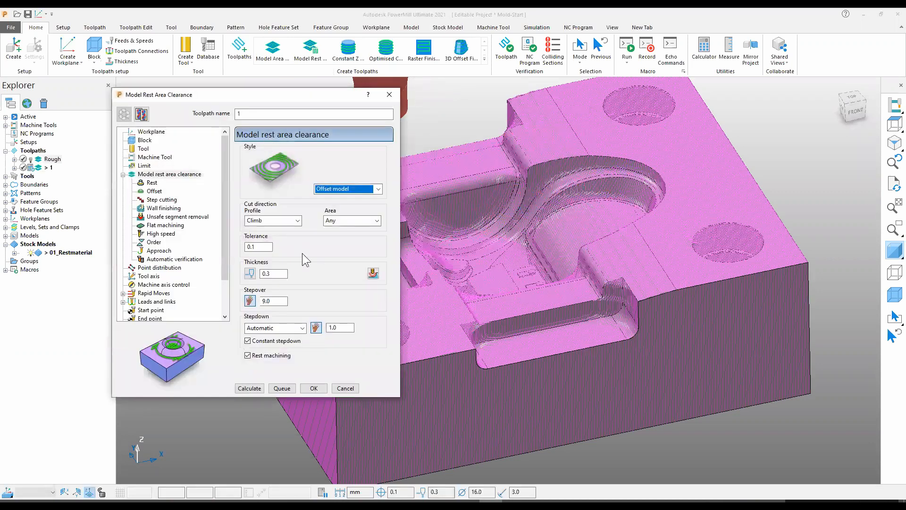
Base the toolpath's rest machining on the 01_Restmaterial stock model in its Rough state
left_click(151, 183)
left_click(297, 162)
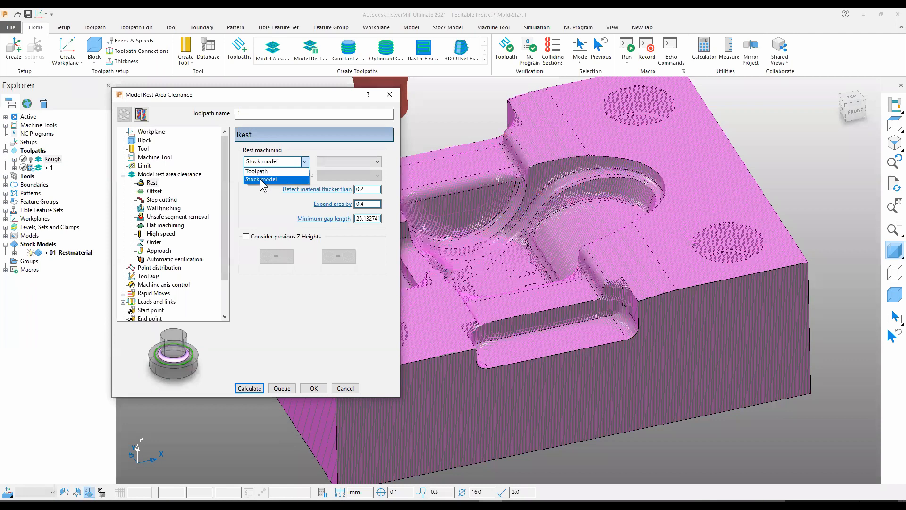
left_click(261, 180)
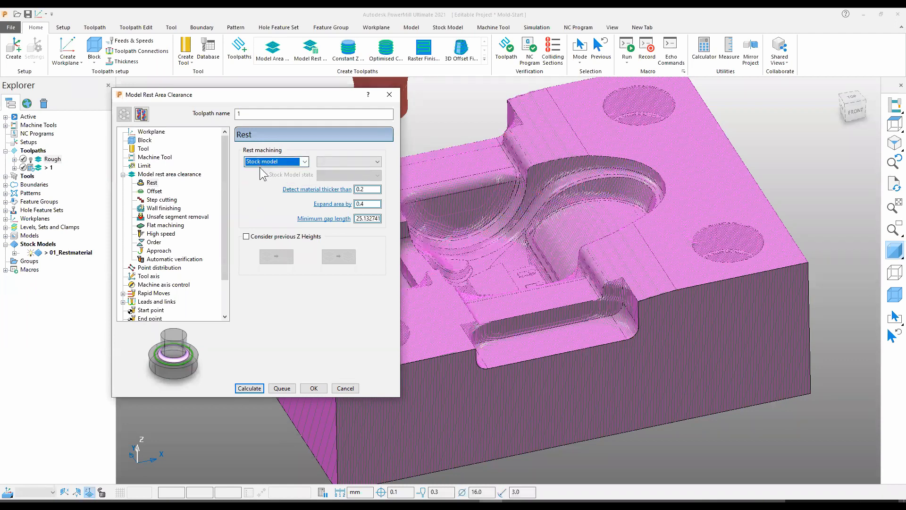
left_click(358, 162)
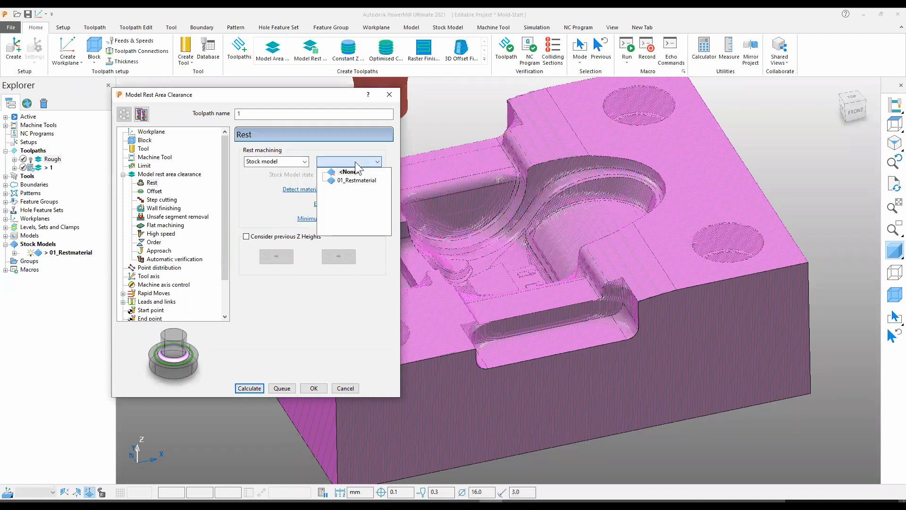
left_click(361, 187)
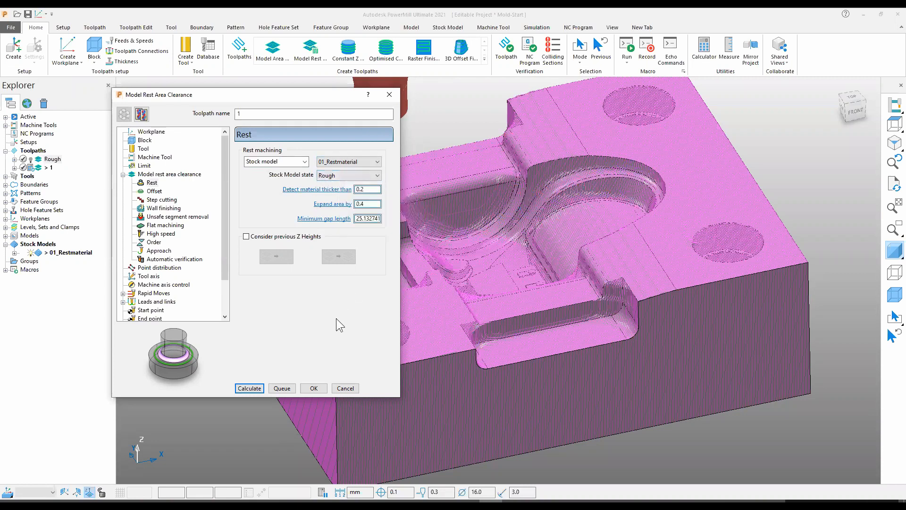
Calculate the model rest area clearance toolpath, dismiss the message and close the toolpath settings
left_click(249, 389)
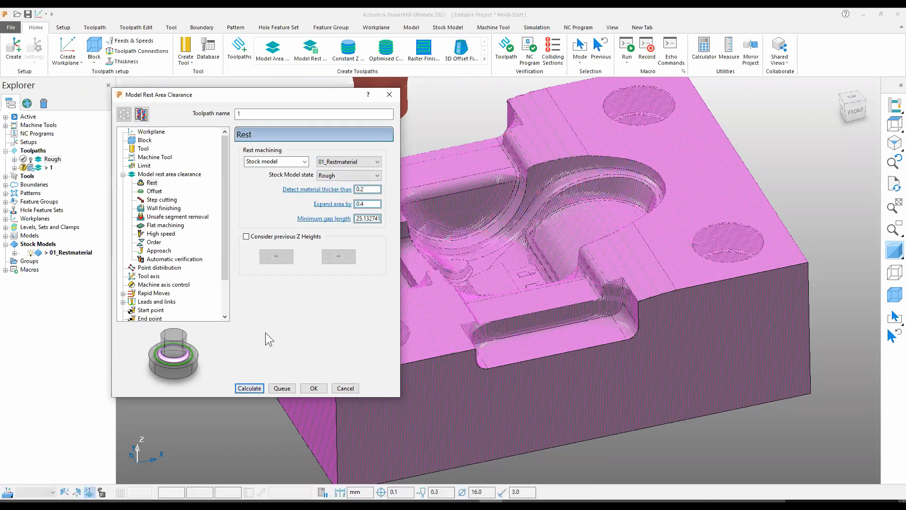
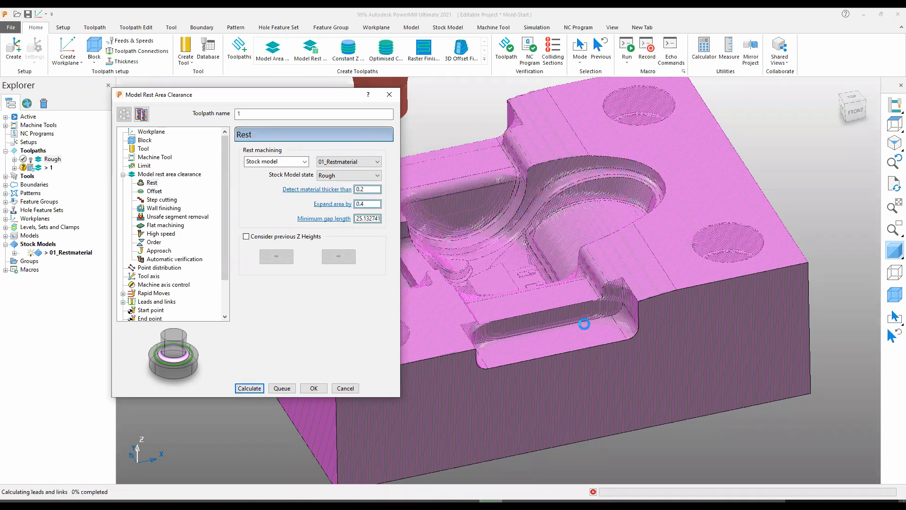
left_click(645, 348)
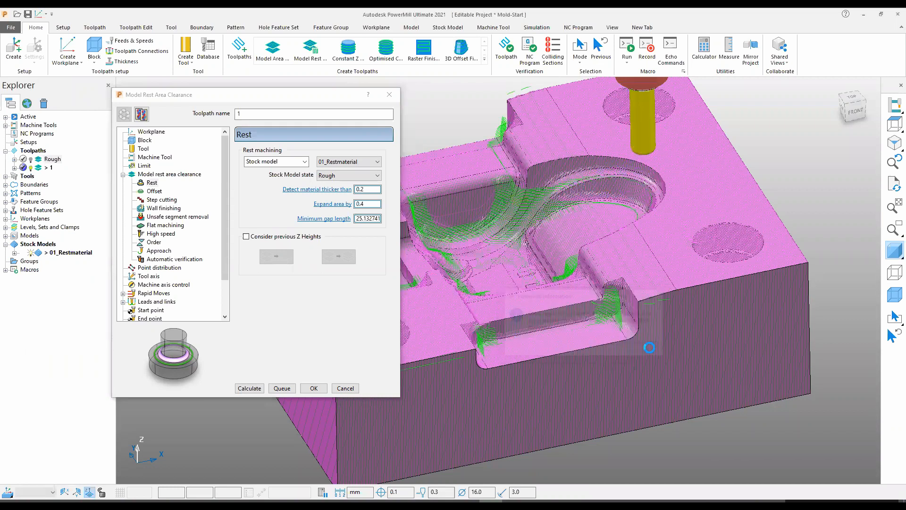
left_click(348, 388)
Hide the 01_Restmaterial stock model and examine the rest roughing passes in the mold's pockets and corners
middle_click_drag(611, 308, 449, 309)
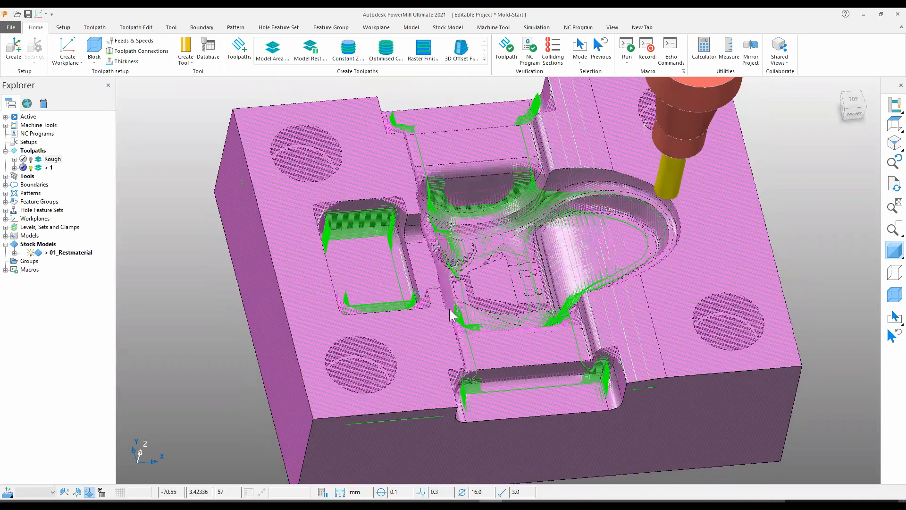
left_click(30, 253)
scroll(385, 238, "up", 2)
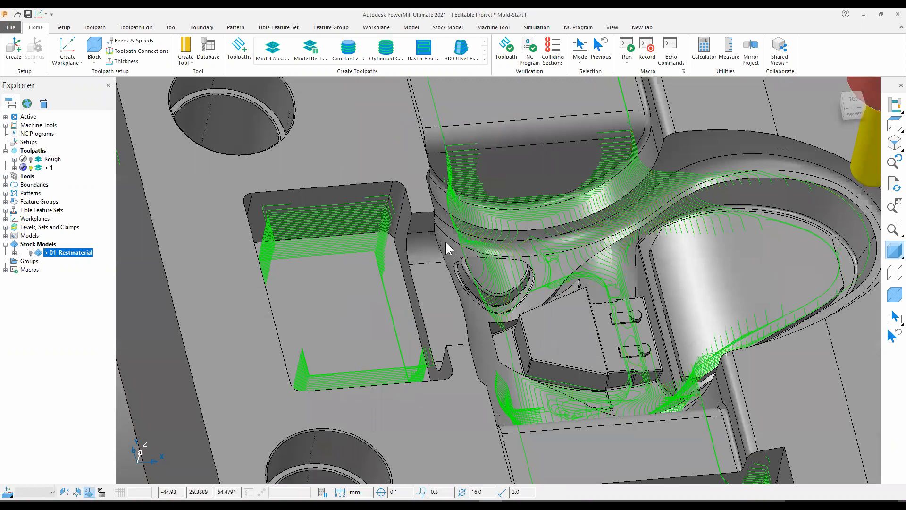
scroll(398, 292, "down", 3)
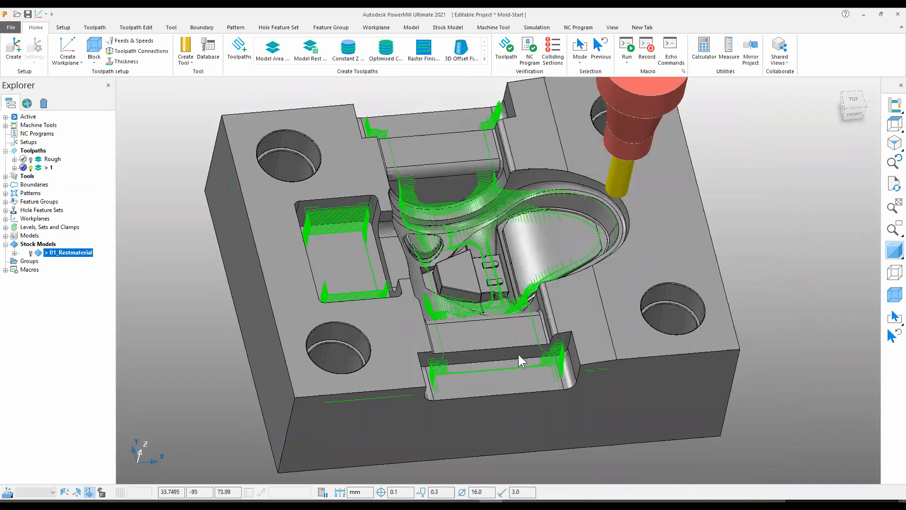
middle_click_drag(424, 314, 549, 307)
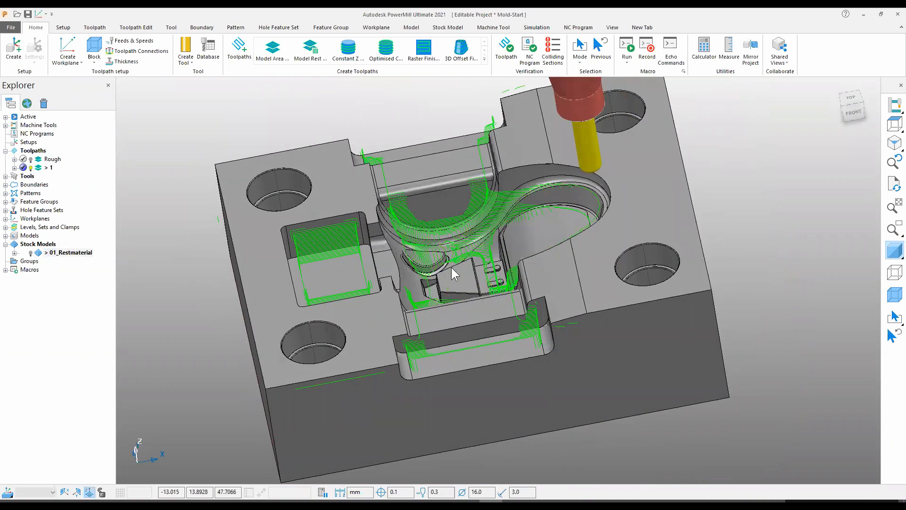
middle_click_drag(530, 283, 472, 287)
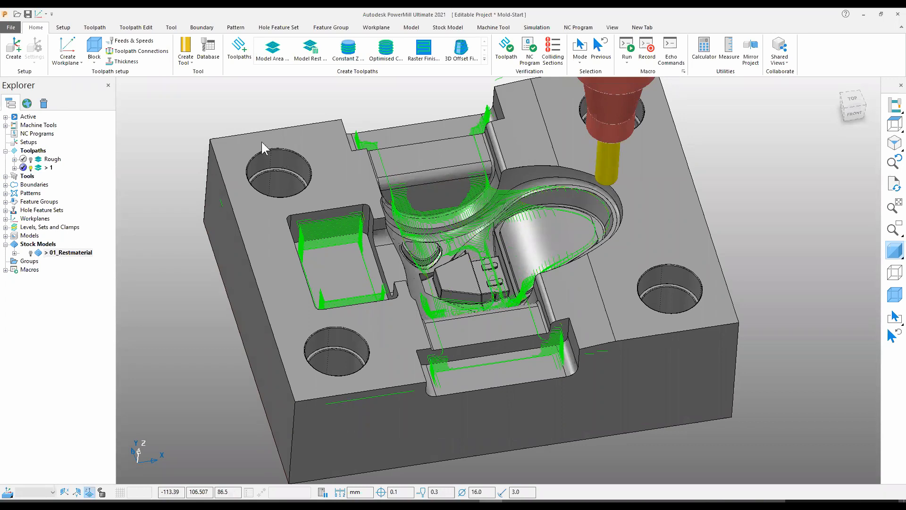
Start limiting the rest roughing toolpath with an X plane positioned at X -65, picked at the inner edge of the rectangular side pocket
left_click(142, 29)
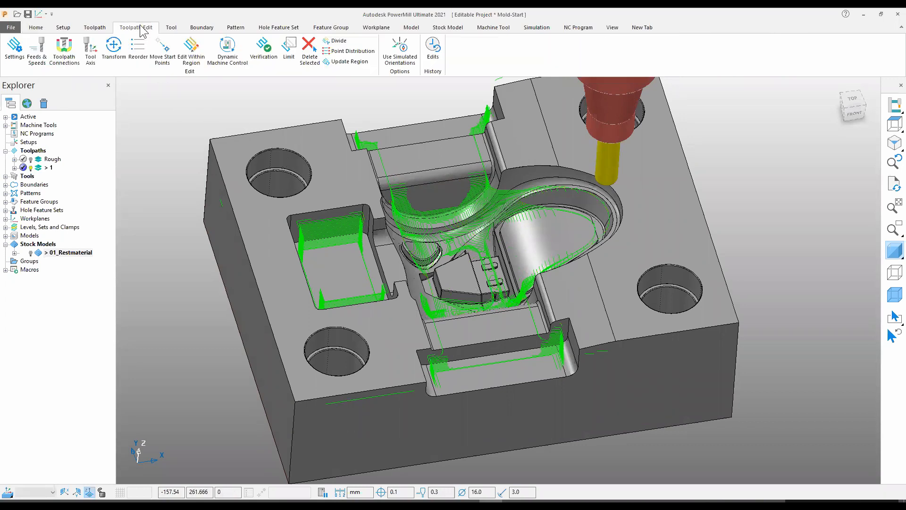
left_click(290, 59)
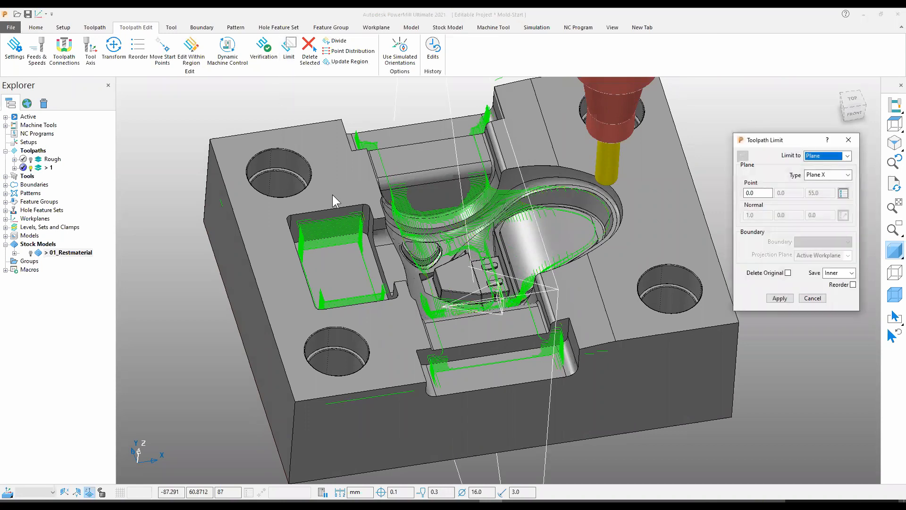
middle_click_drag(435, 324, 484, 304)
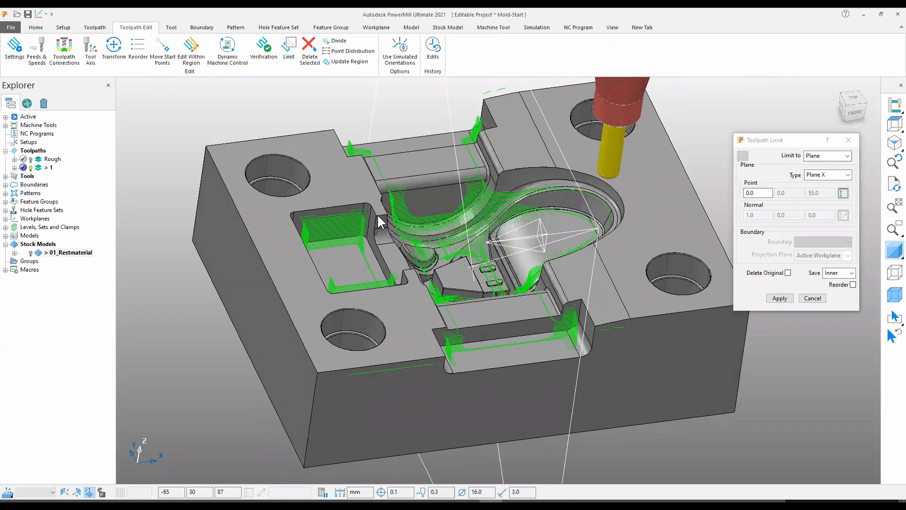
scroll(377, 214, "up", 5)
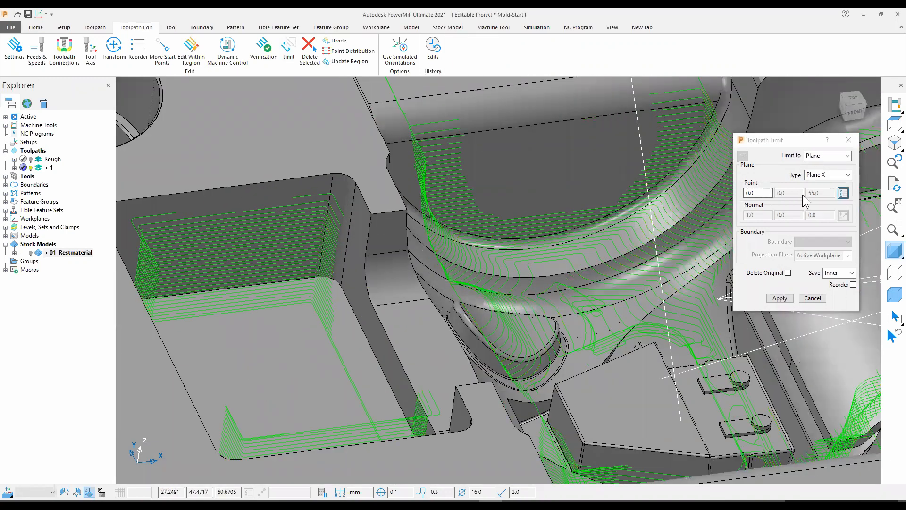
left_click(844, 194)
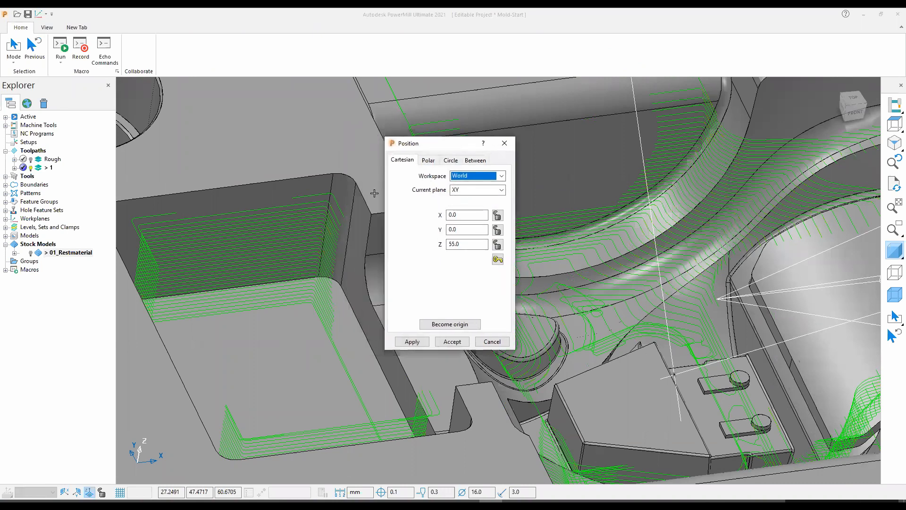
left_click(366, 203)
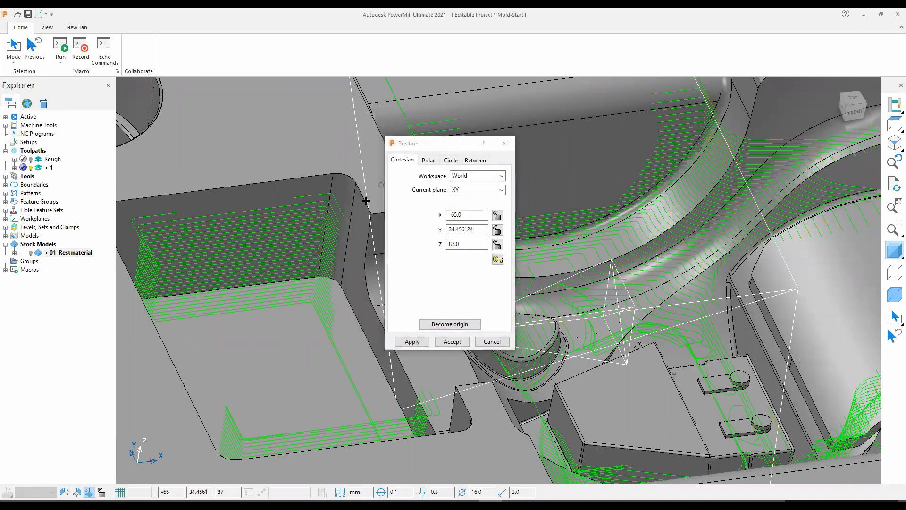
left_click(452, 341)
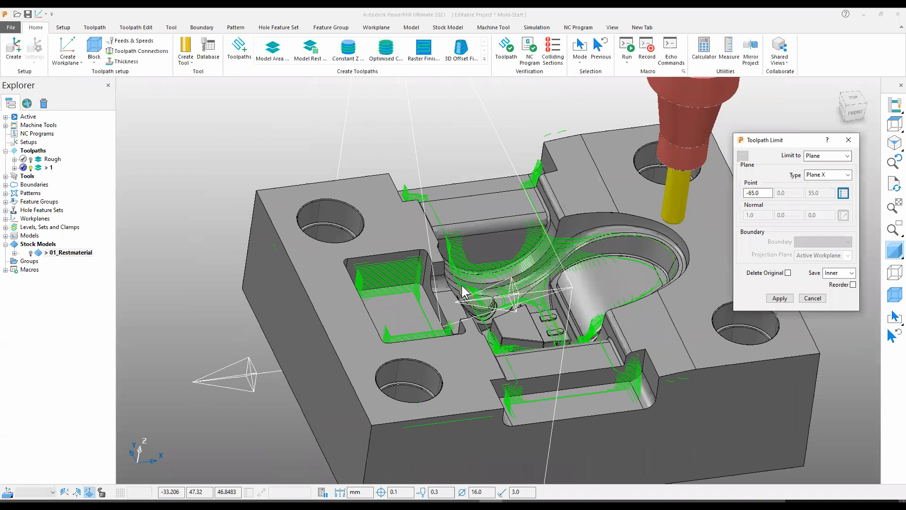
Limit the toolpath at the X plane, saving the Outer portion and deleting the original
left_click(838, 273)
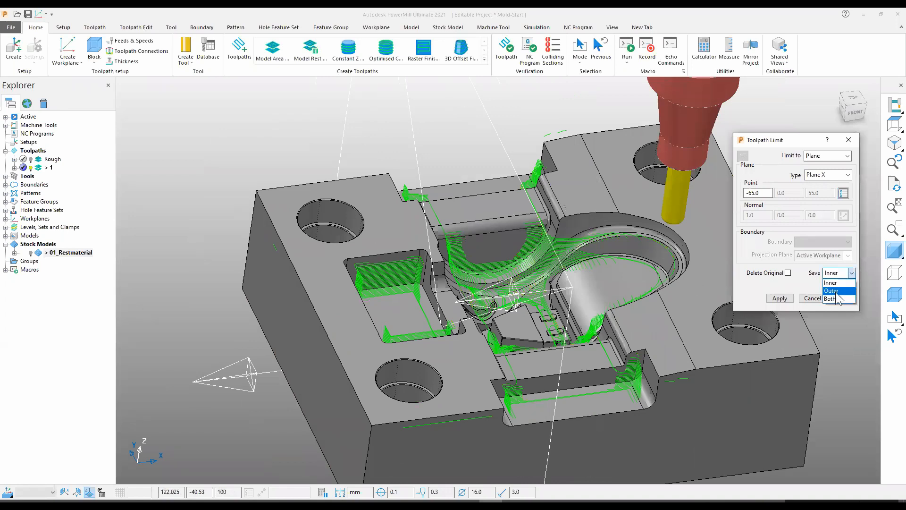
left_click(835, 286)
left_click(788, 273)
middle_click_drag(503, 231, 461, 240)
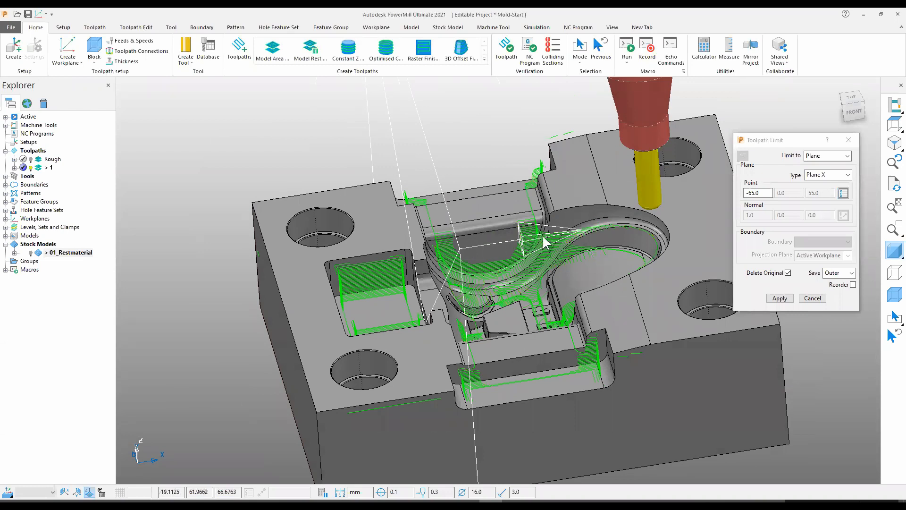
left_click(780, 299)
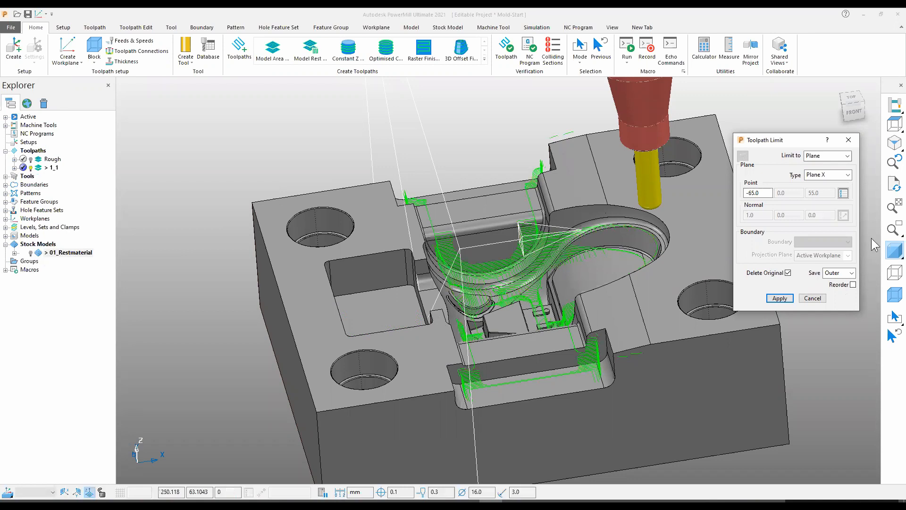
Limit the toolpath with a Y plane at Y -95, picked from the corner of the front slot
left_click(843, 175)
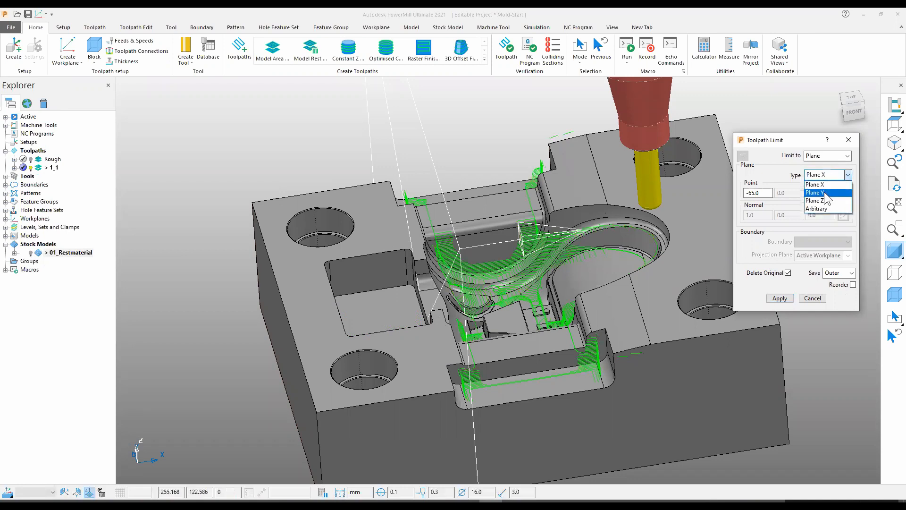
left_click(825, 191)
left_click(844, 193)
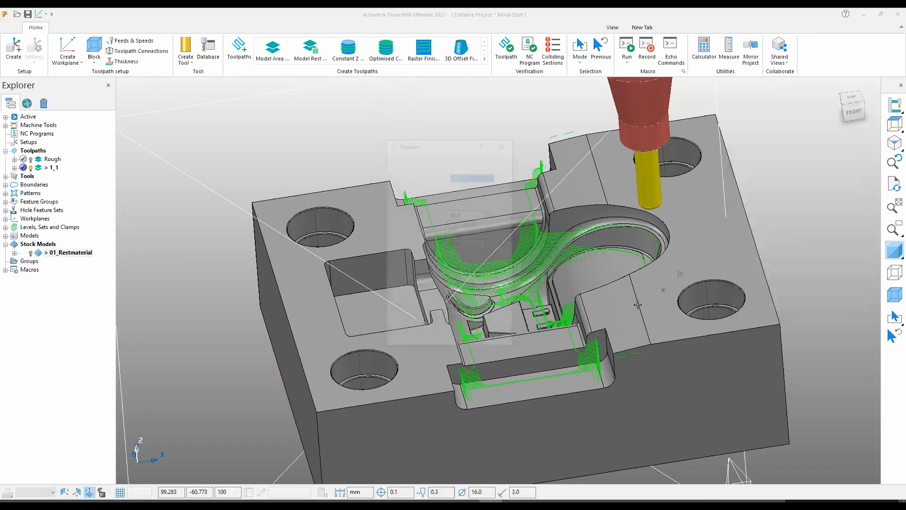
left_click(601, 329)
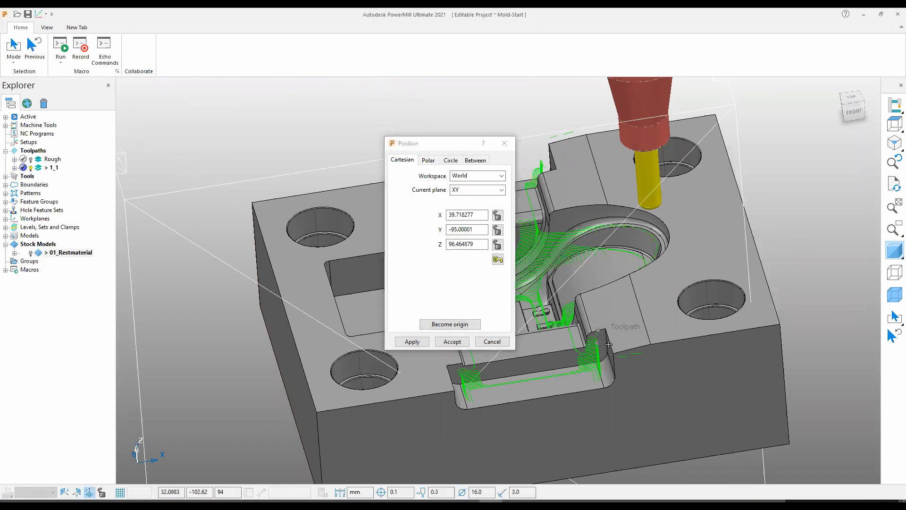
scroll(609, 345, "up", 3)
left_click(603, 293)
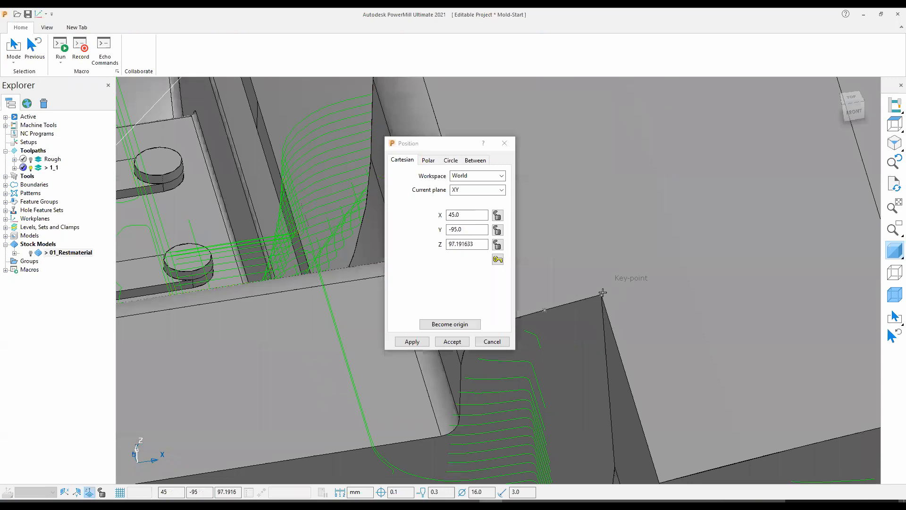
left_click(408, 343)
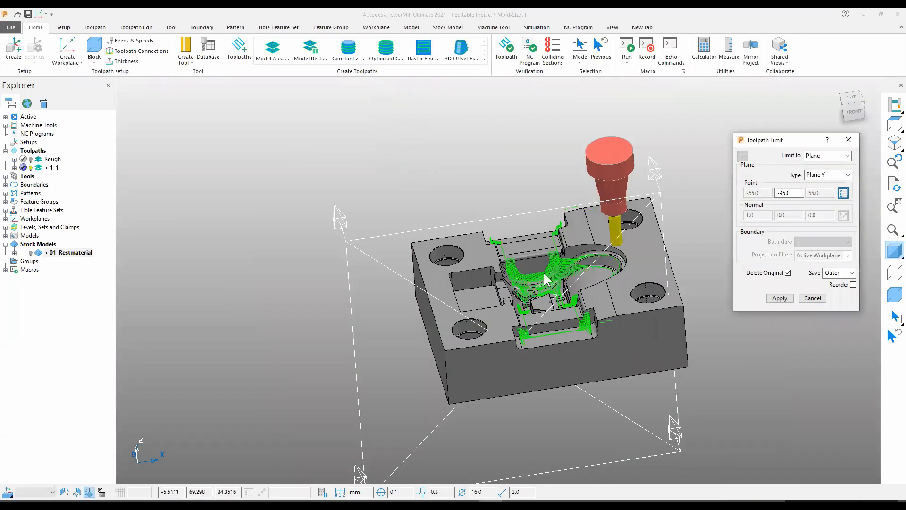
left_click(780, 299)
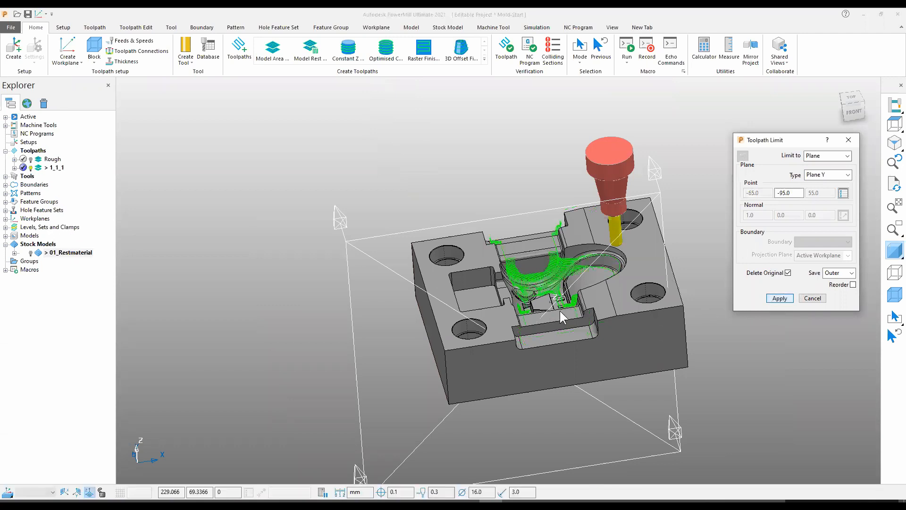
Limit the toolpath at Y 95, saving the Inner portion, and close the limit settings
left_click(780, 193)
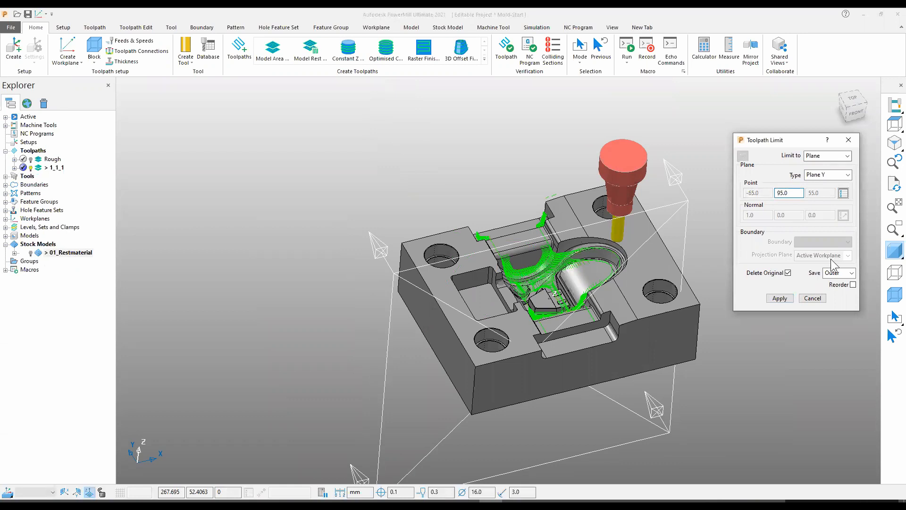
left_click(835, 273)
left_click(832, 286)
left_click(778, 299)
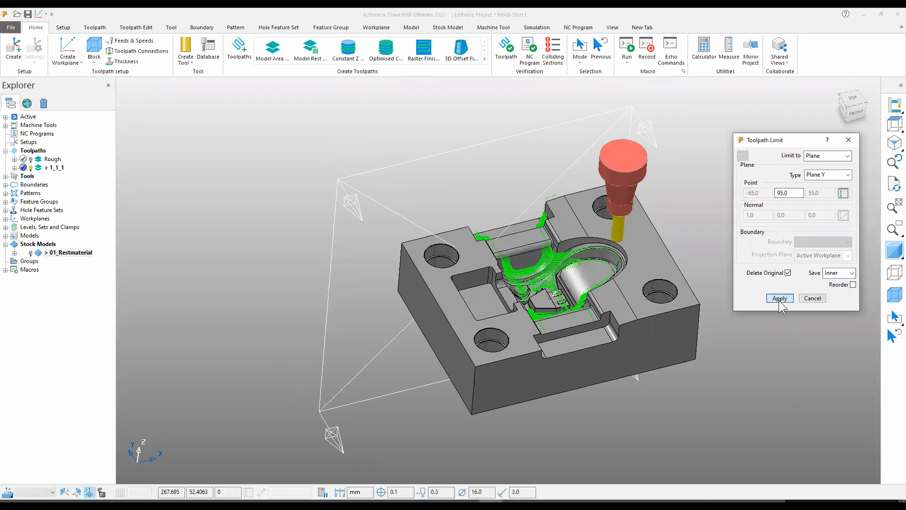
left_click(808, 299)
Rename the limited toolpath as RestRoughing
left_click(57, 167)
left_click(58, 168)
type("RestRoughing")
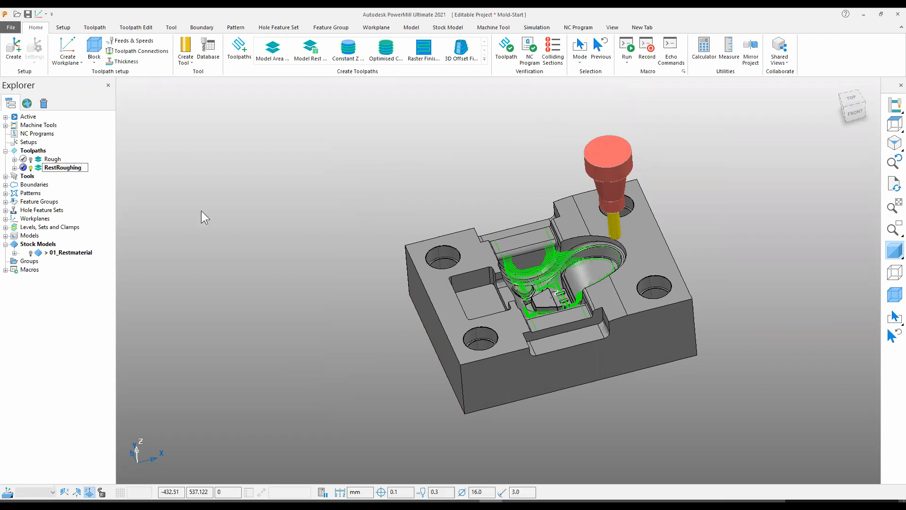
key("Return")
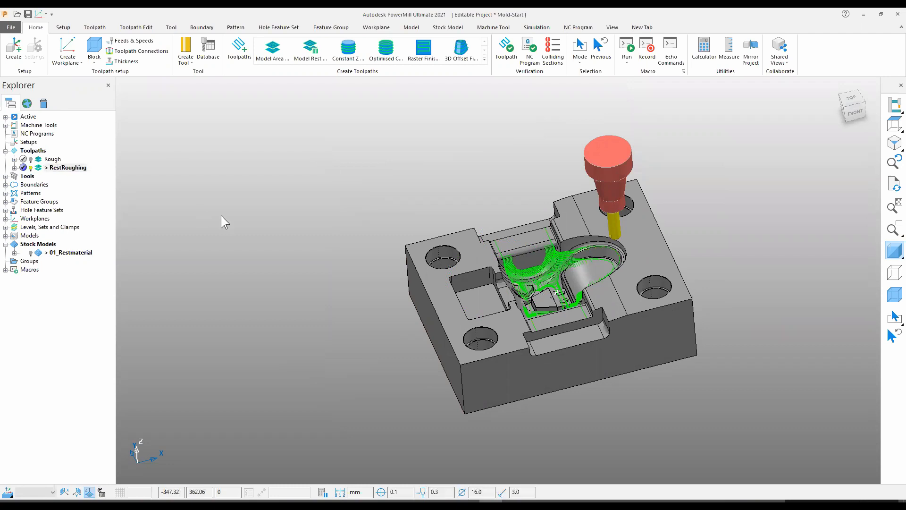
Apply the RestRoughing toolpath to the 01_Restmaterial stock model, show the stock model and calculate it
scroll(524, 312, "up", 3)
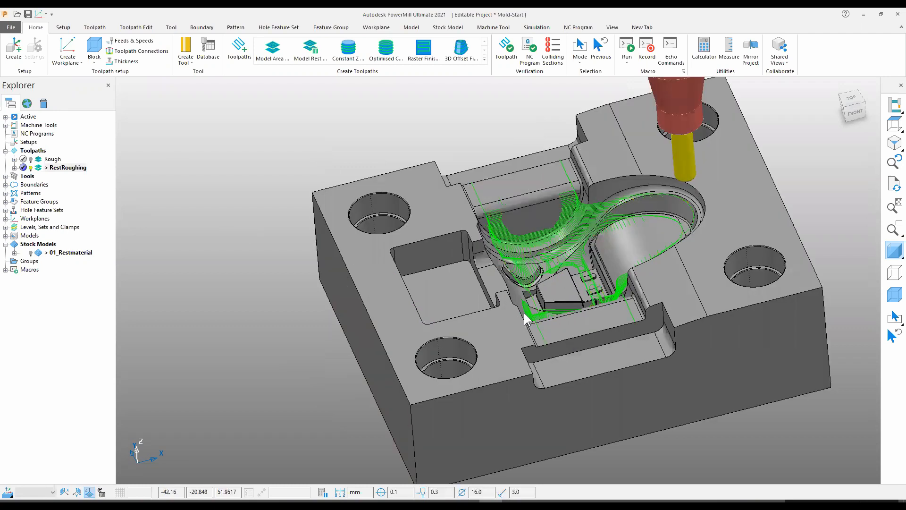
scroll(483, 264, "up", 1)
middle_click_drag(483, 263, 465, 235)
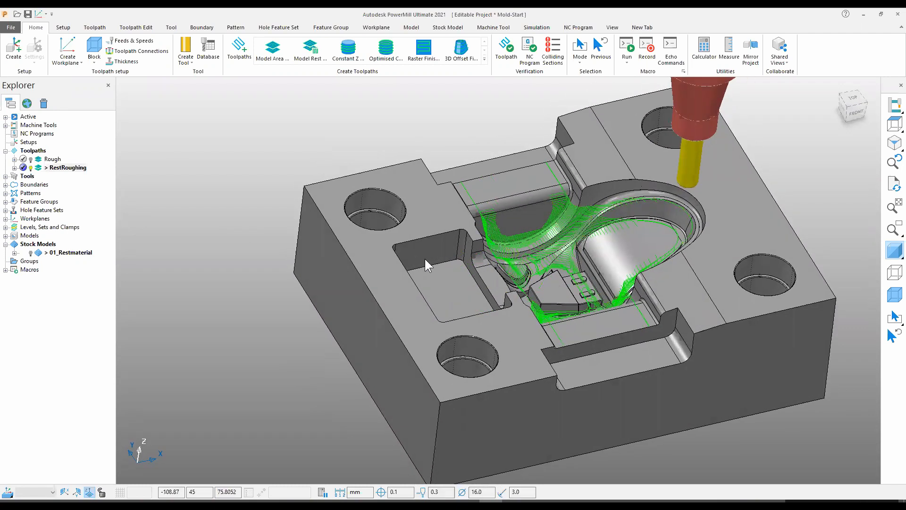
middle_click_drag(530, 254, 467, 249)
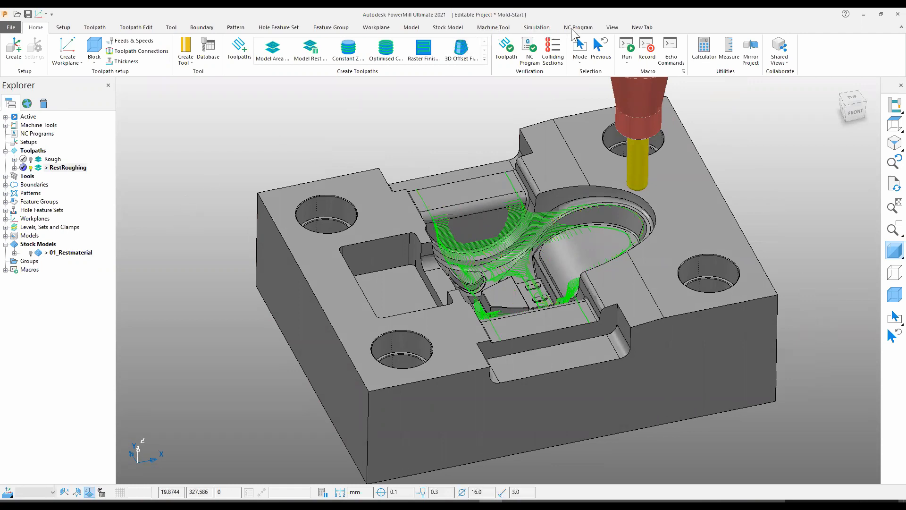
left_click(452, 27)
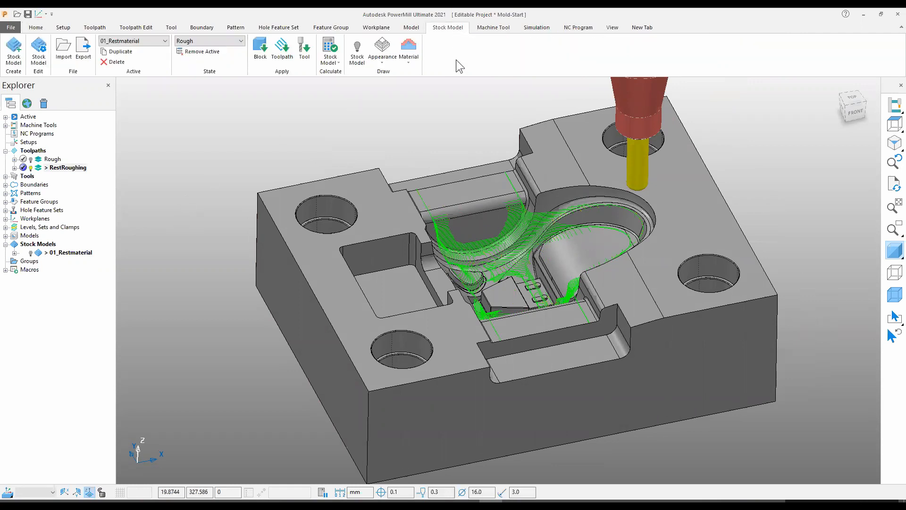
left_click(281, 51)
left_click(357, 54)
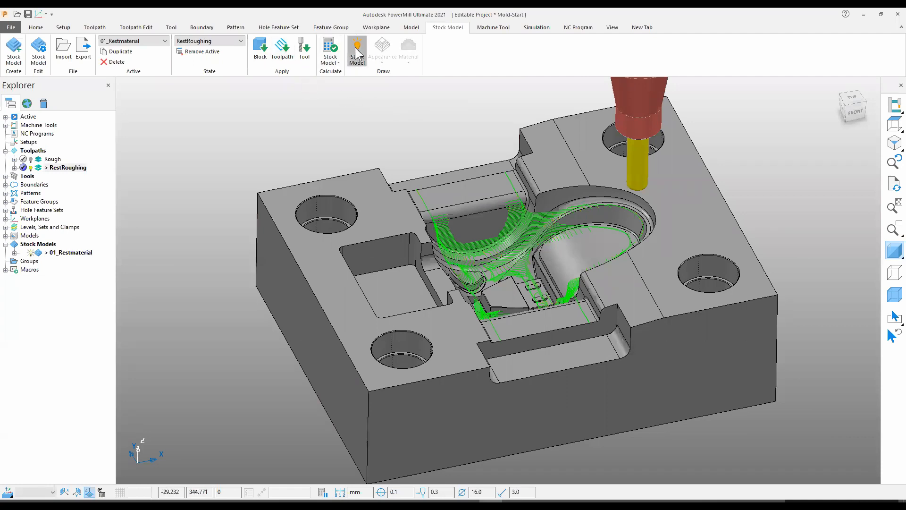
left_click(331, 56)
left_click(329, 101)
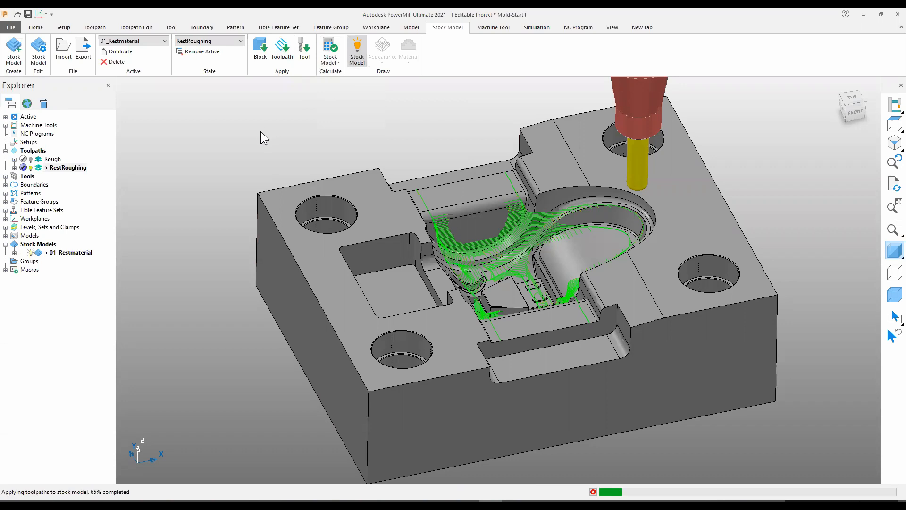
Examine the remaining material in the mold's pockets and central cavity, and hide the 01_Restmaterial stock model
scroll(395, 234, "up", 5)
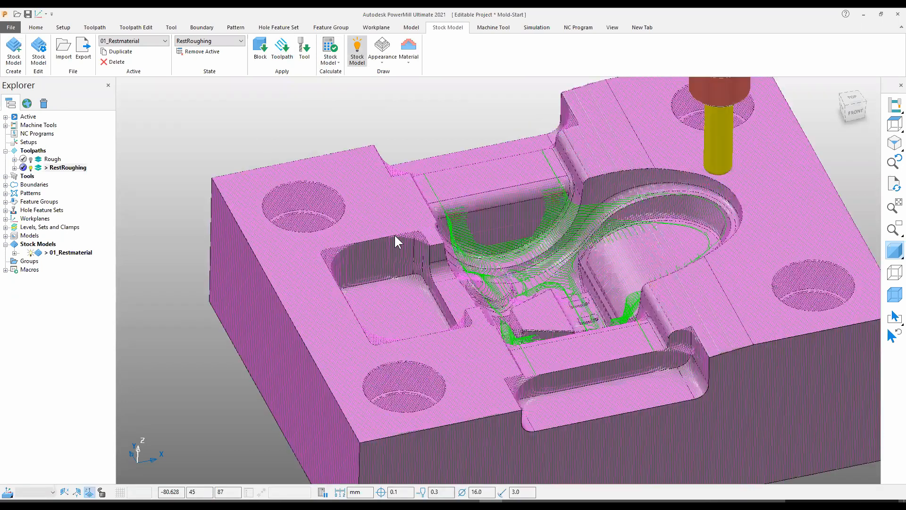
middle_click_drag(672, 258, 506, 303)
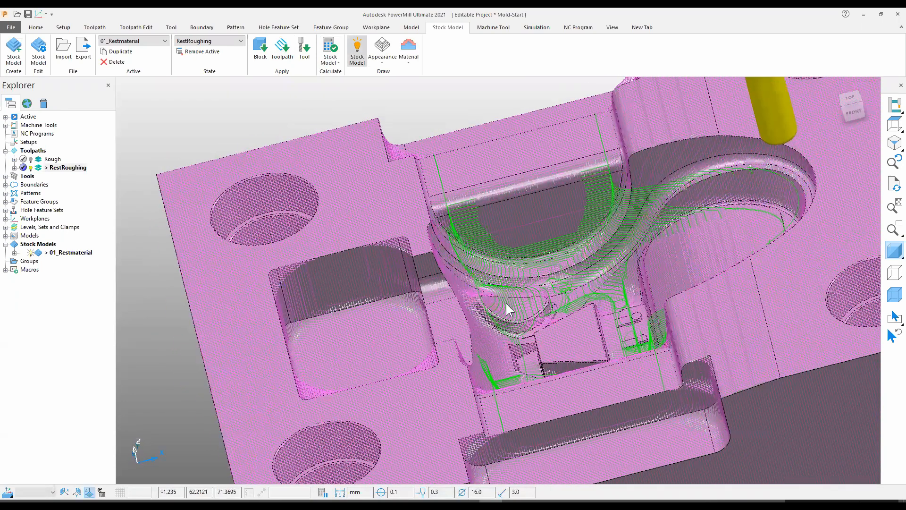
scroll(480, 269, "down", 1)
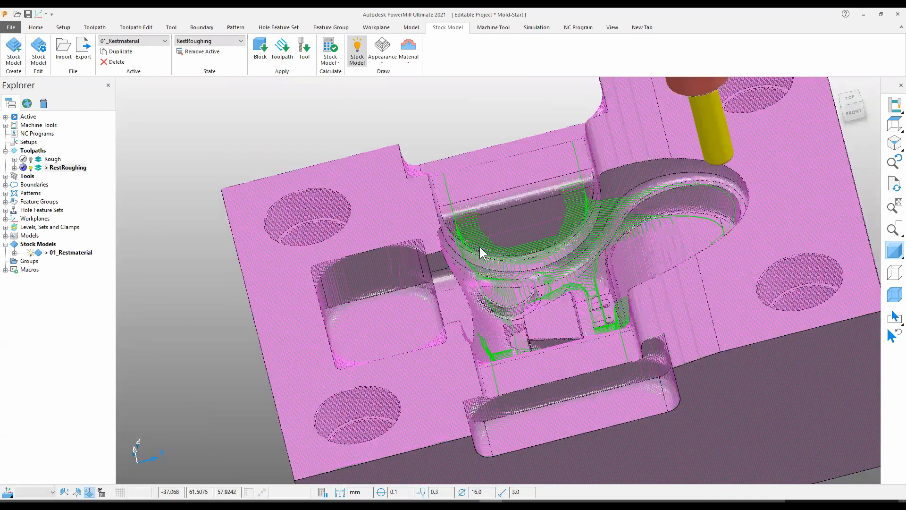
middle_click_drag(480, 268, 370, 248)
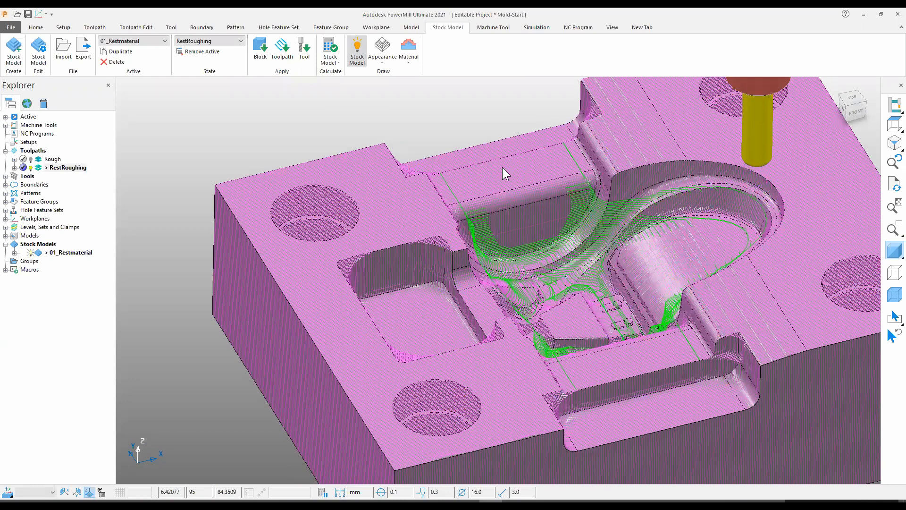
scroll(499, 167, "down", 1)
middle_click_drag(550, 211, 491, 208, "shift")
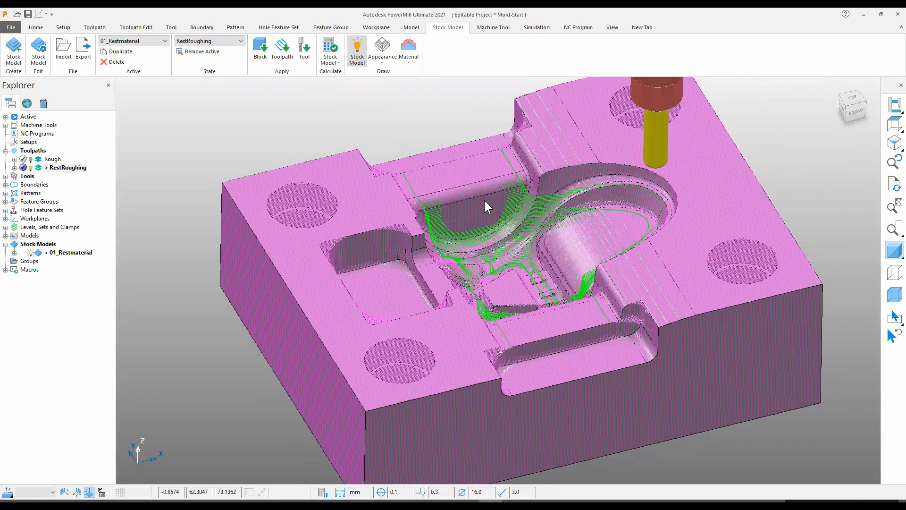
left_click(357, 56)
middle_click_drag(446, 243, 420, 211, "shift")
middle_click_drag(438, 270, 432, 254)
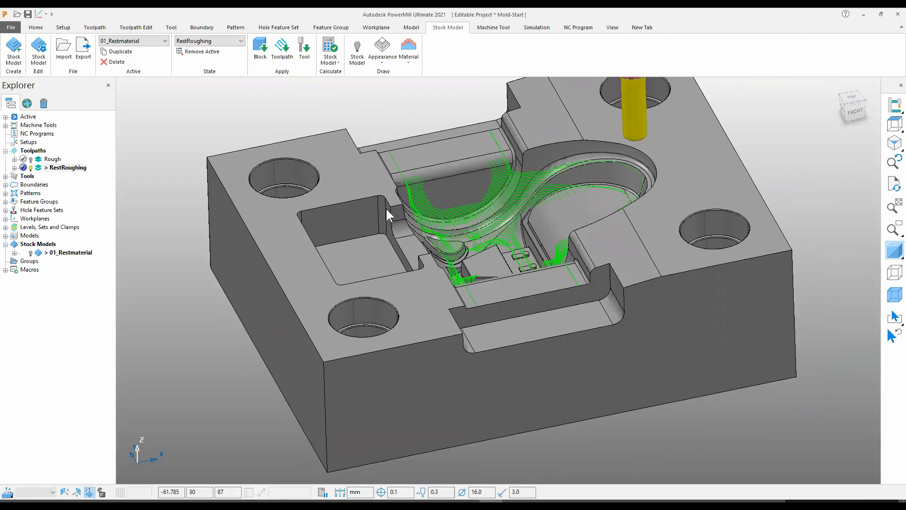
Detect the front and rear edge pockets and the rectangular top pocket as individual features and accept the detection
left_click(331, 27)
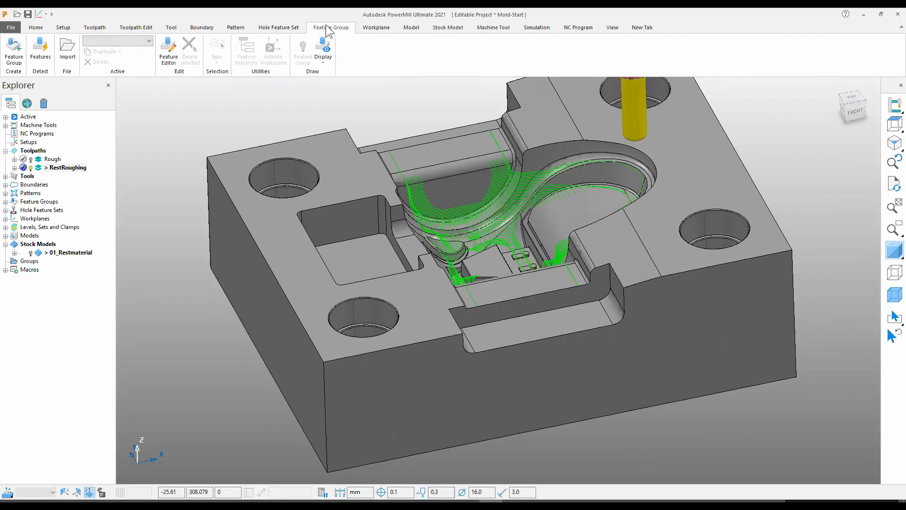
left_click(40, 50)
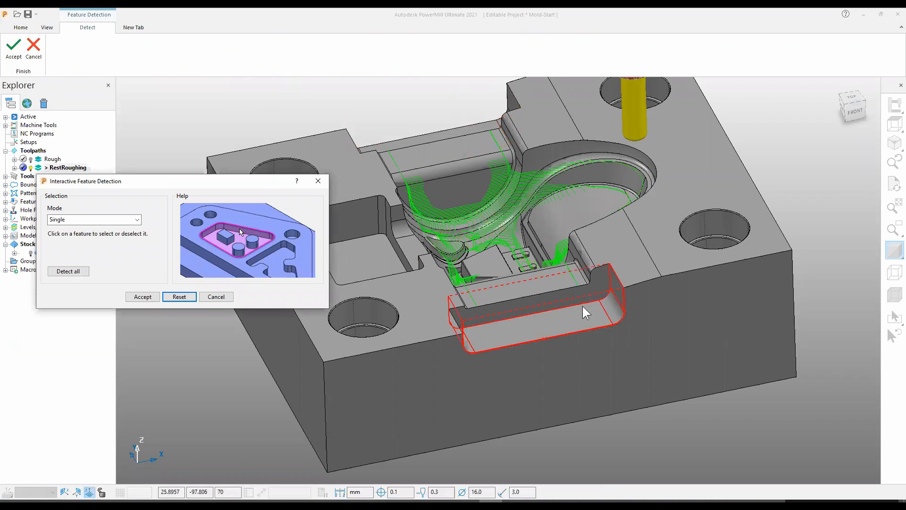
left_click(570, 310)
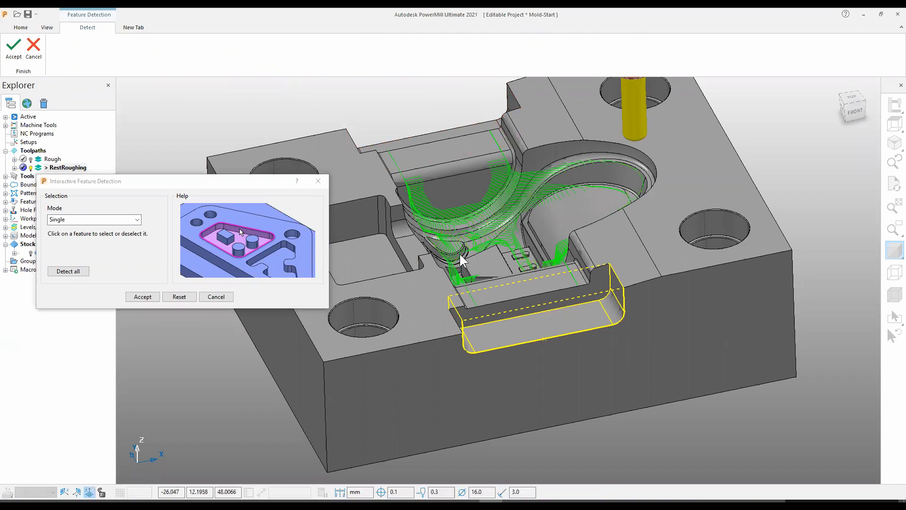
left_click(460, 126)
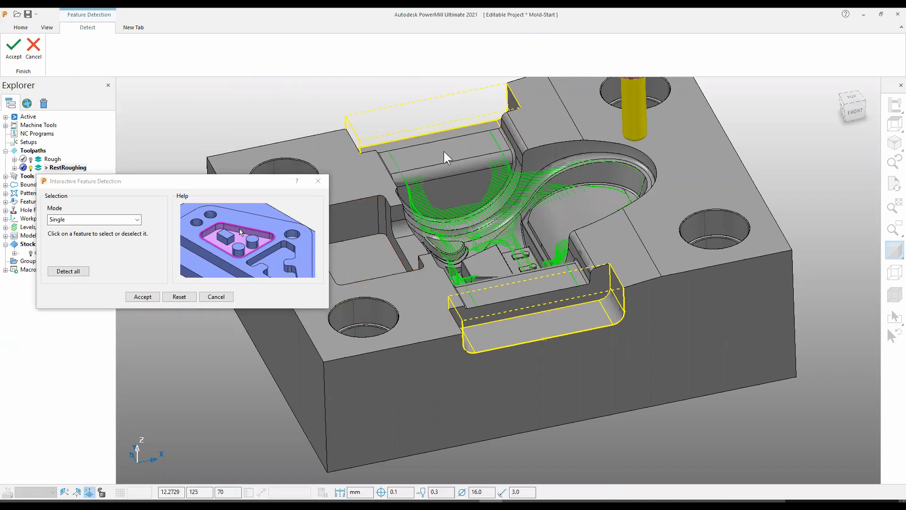
left_click(386, 246)
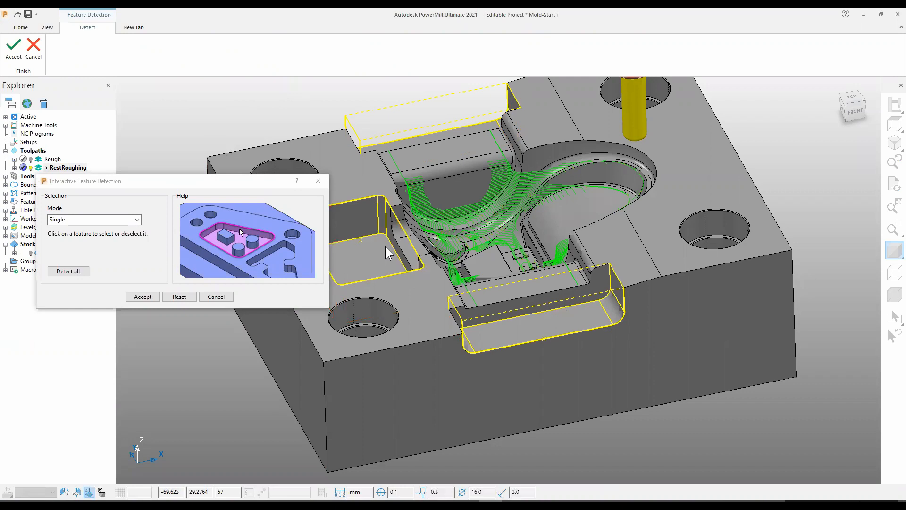
left_click(148, 299)
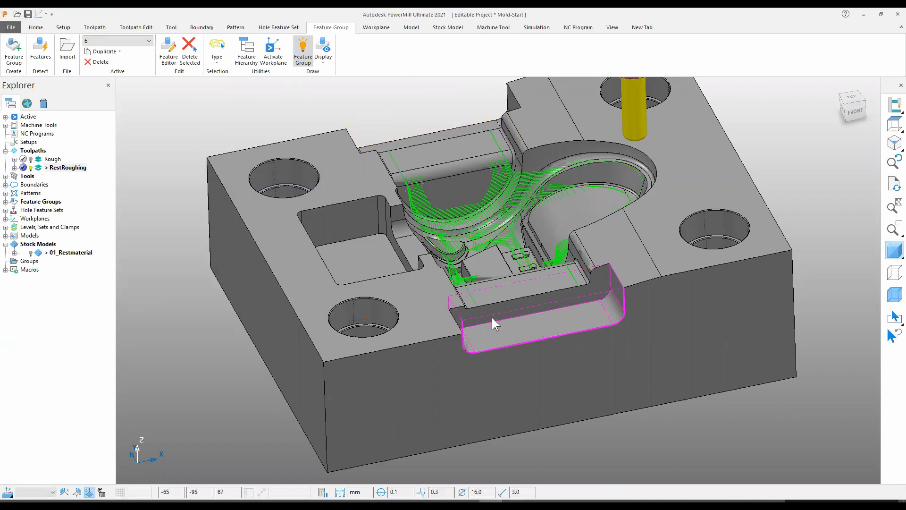
Create a new toolpath from the mold template 03_Tasche_OBEN_T12
left_click(37, 28)
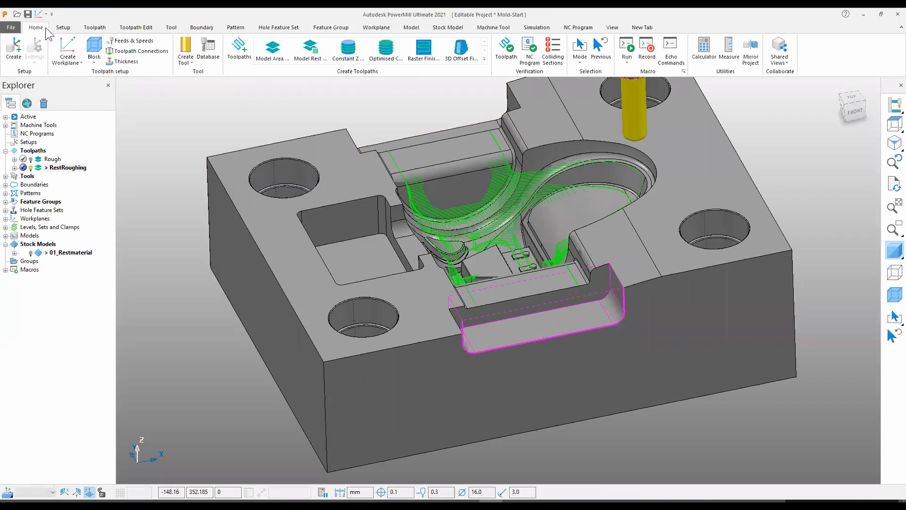
left_click(240, 50)
left_click(275, 137)
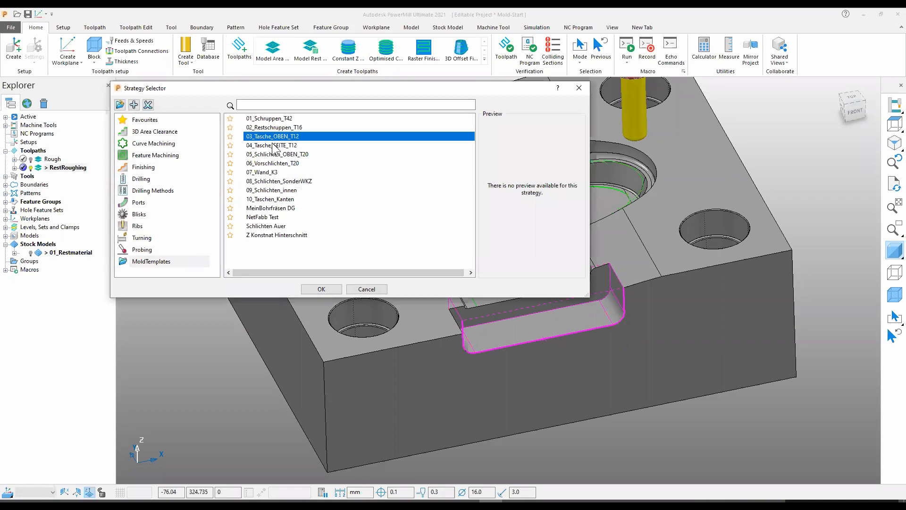
left_click(321, 290)
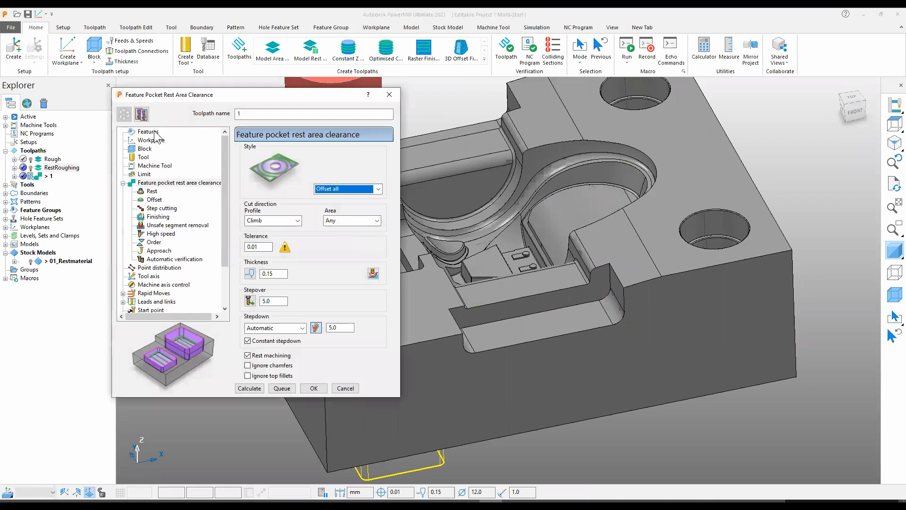
Assign the feature group 03_Tasche Oben to the toolpath and name it PocketTop
left_click(155, 132)
left_click(302, 172)
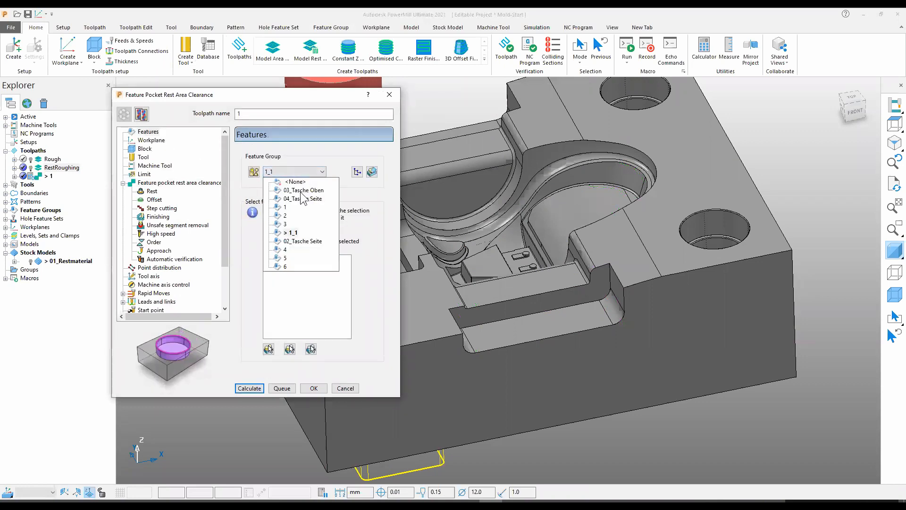
left_click(301, 191)
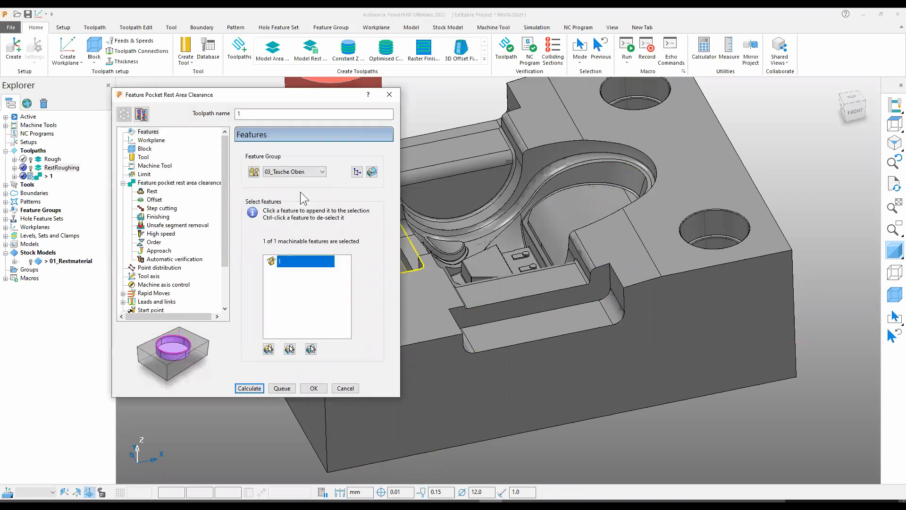
double_click(260, 116)
type("PocketTop")
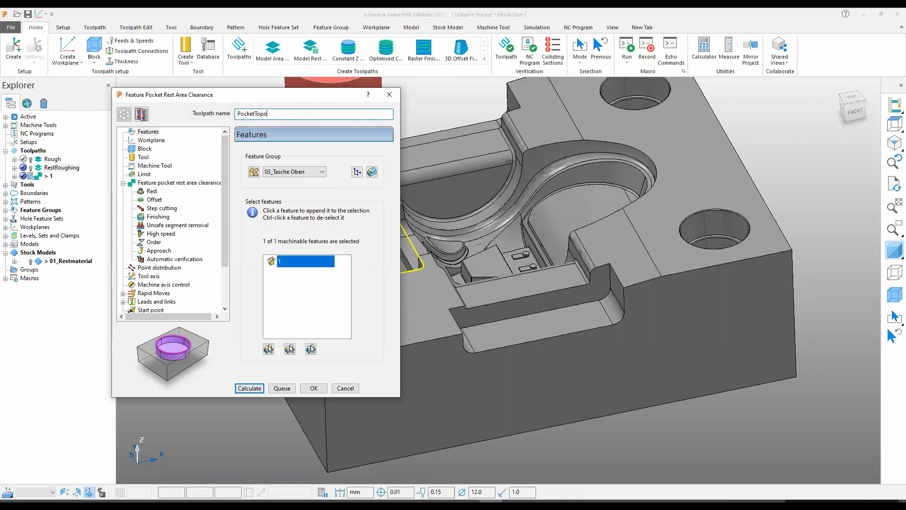
Set PocketTop's rest machining to the 01_Restmaterial stock model with the RestRoughing state
left_click(178, 183)
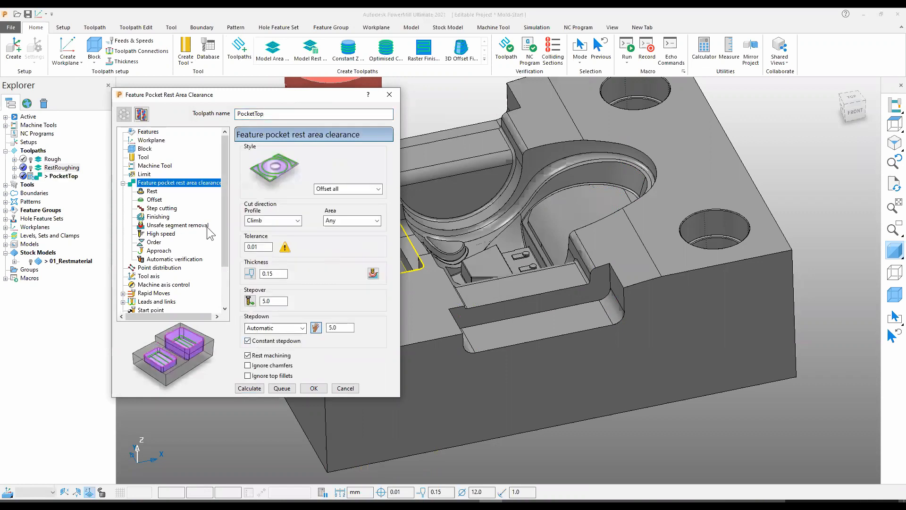
left_click(151, 191)
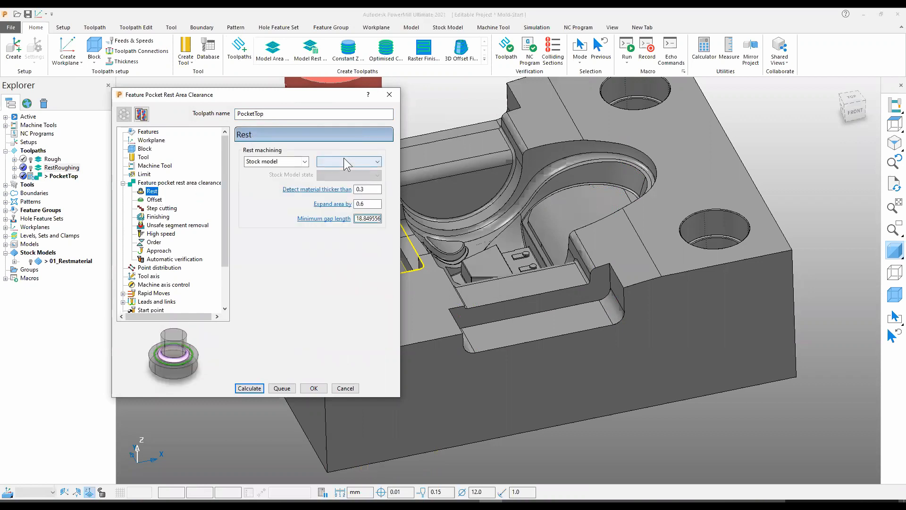
left_click(346, 162)
left_click(353, 181)
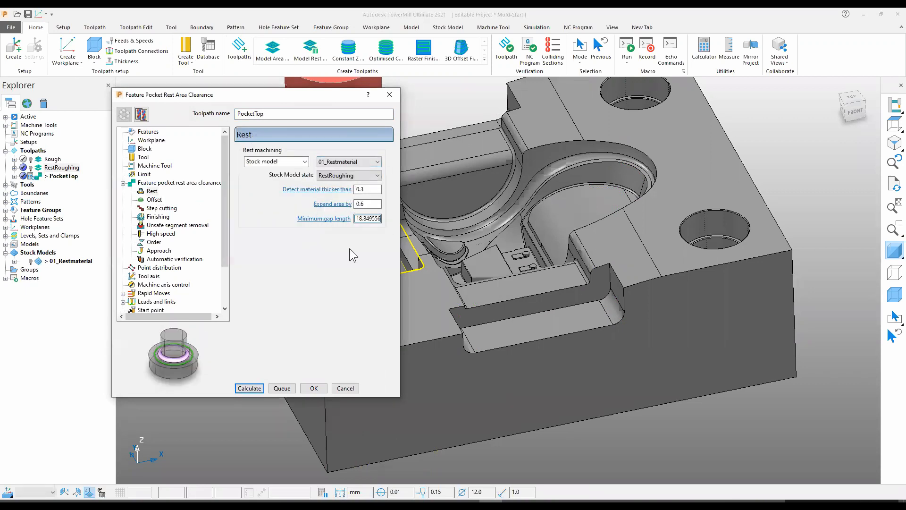
left_click(376, 176)
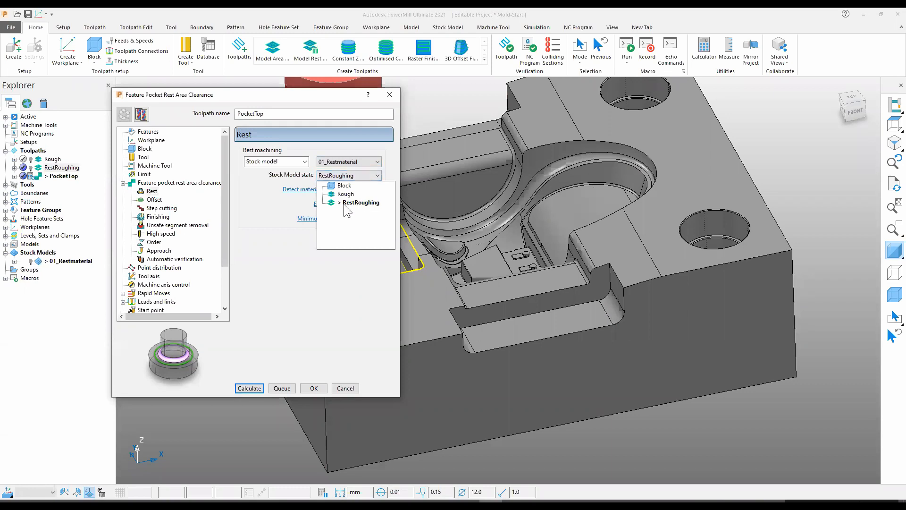
left_click(361, 203)
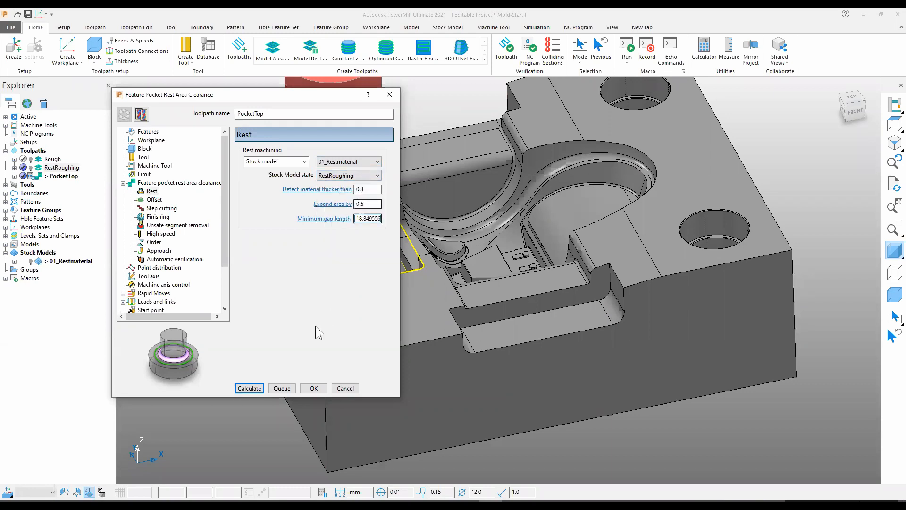
Calculate the PocketTop toolpath, check it in the rectangular pocket and close its settings
left_click(249, 388)
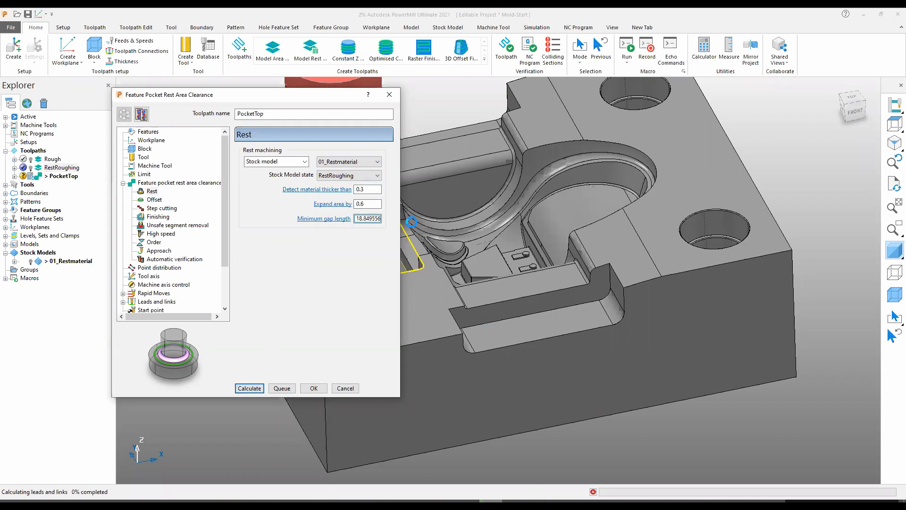
middle_click_drag(476, 287, 575, 280, "shift")
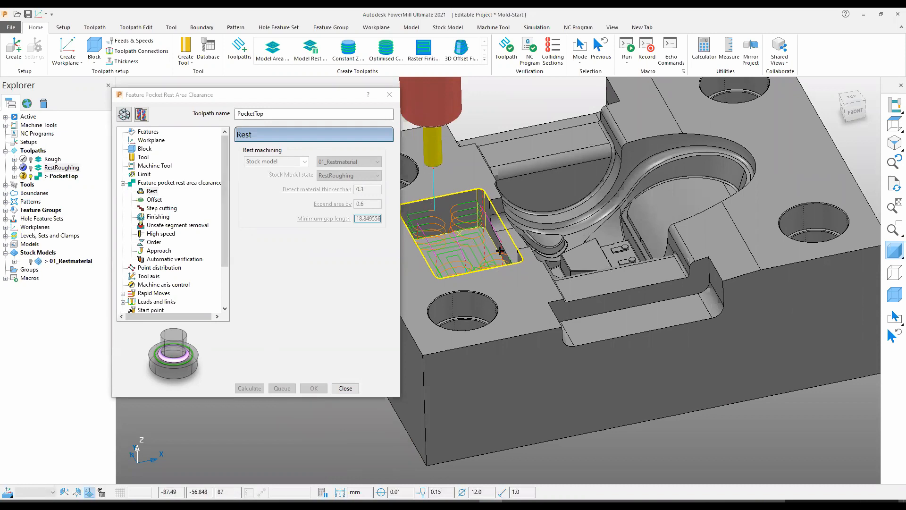
middle_click_drag(452, 256, 463, 280)
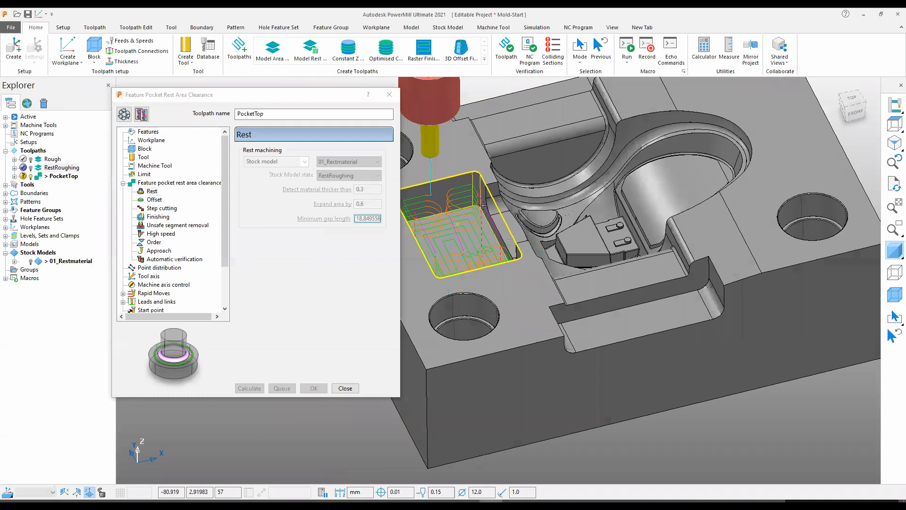
left_click(350, 388)
Open the strategy selector to choose a mold template for another toolpath
middle_click_drag(493, 294, 392, 278, "shift")
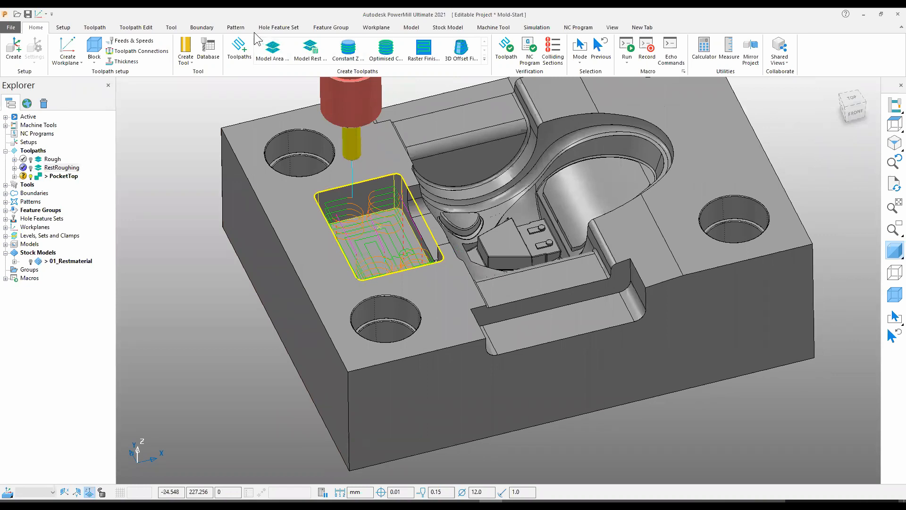
left_click(239, 52)
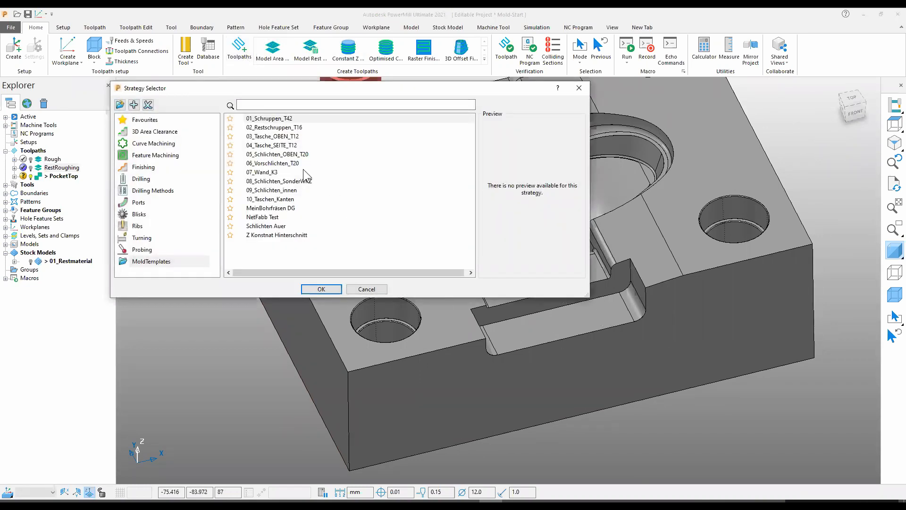
Create a new toolpath from the 04_Tasche_SEITE_T12 mold template and name it SideRight
left_click(279, 147)
left_click(317, 288)
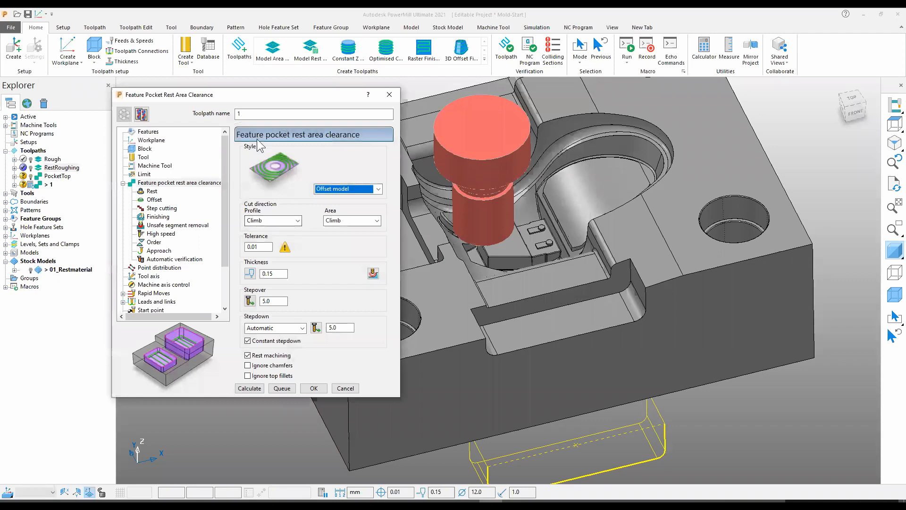
double_click(240, 113)
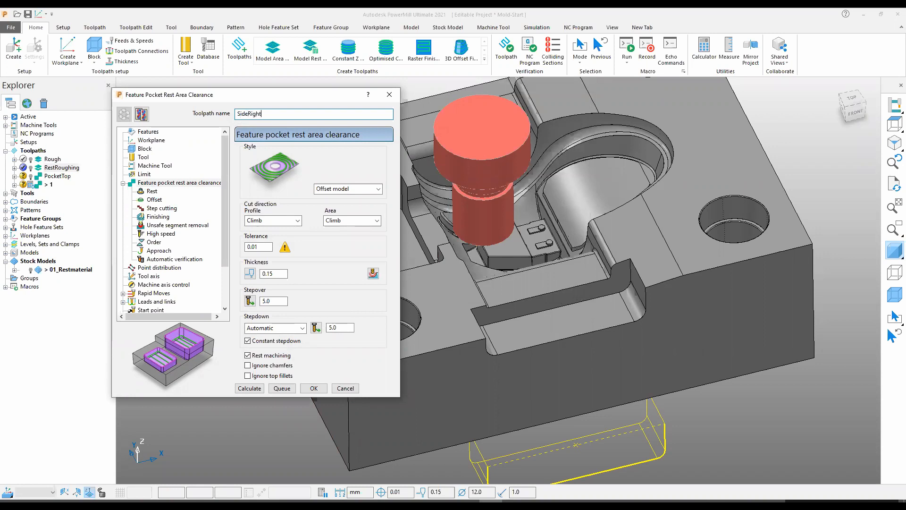
Assign feature group 04_Tasche Seite to the SideRight toolpath and check the selected side pocket on the model
left_click(149, 134)
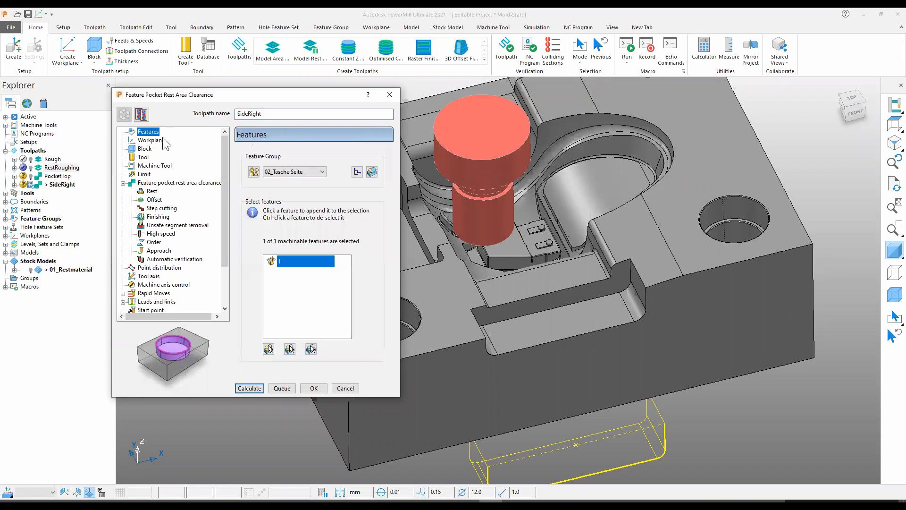
left_click(297, 173)
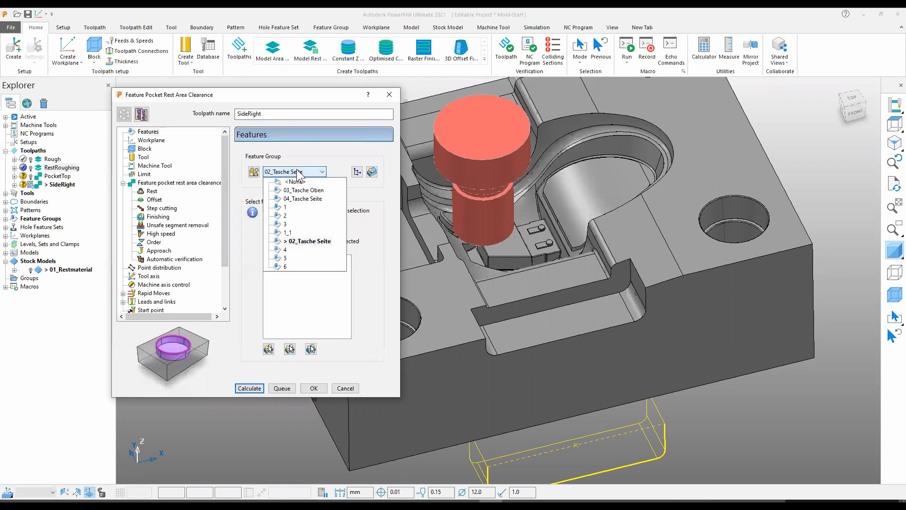
left_click(302, 198)
scroll(632, 299, "down", 5)
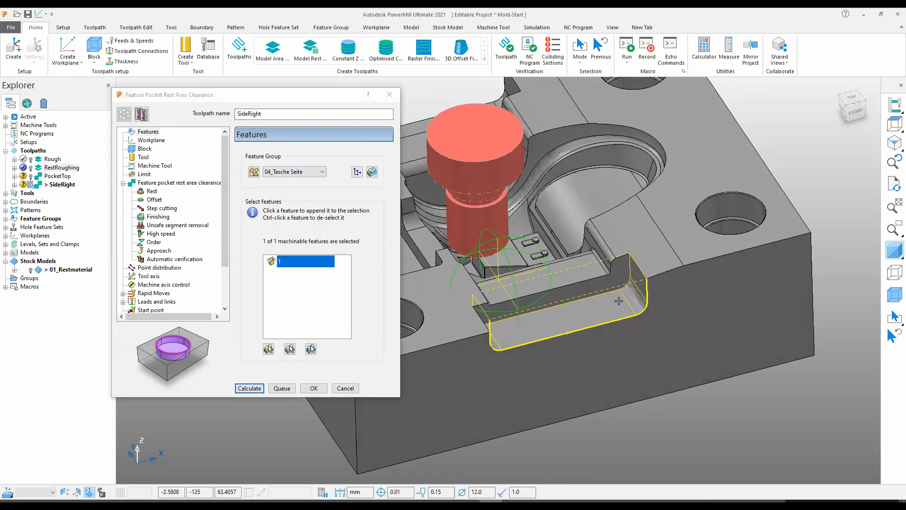
mouse_move(570, 298)
middle_mouse_down()
mouse_move(588, 305)
mouse_move(558, 297)
middle_mouse_up()
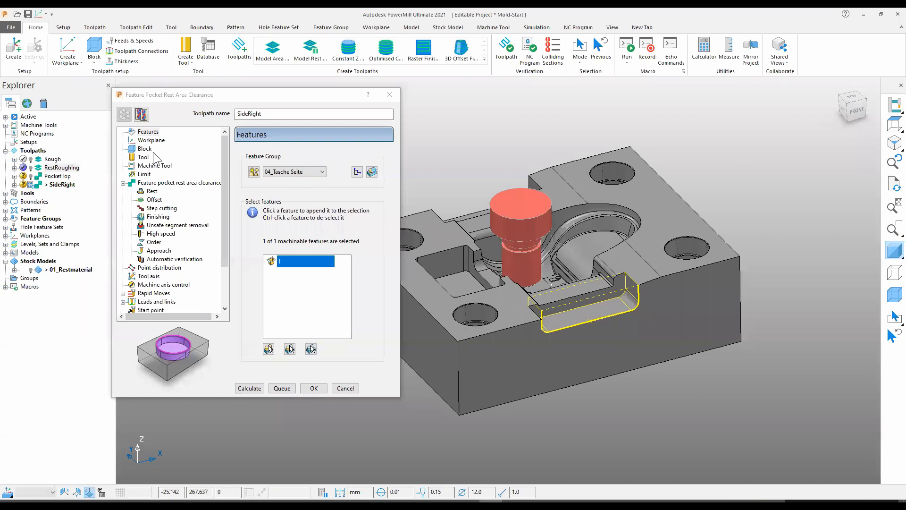
scroll(582, 325, "up", 1)
scroll(583, 325, "up", 1)
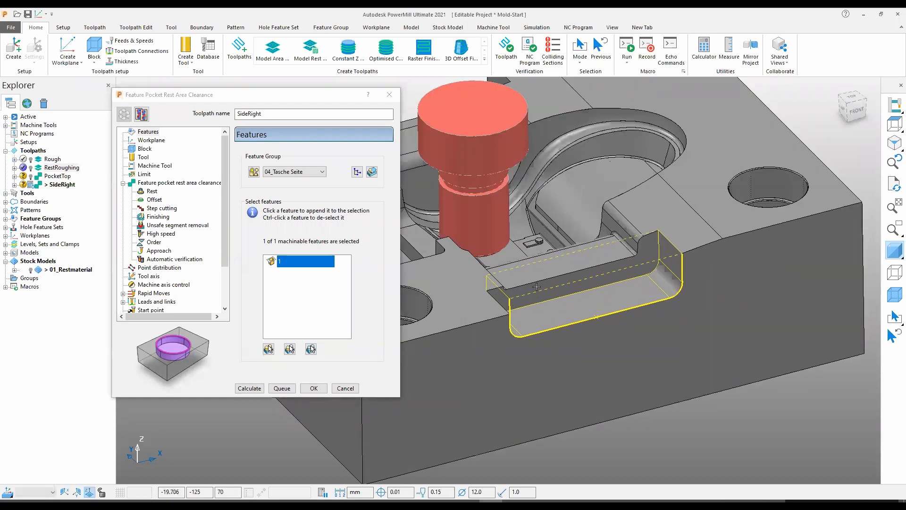
Create a workplane for SideRight on the side pocket's inner wall, with Z pointing out of the block
left_click(151, 140)
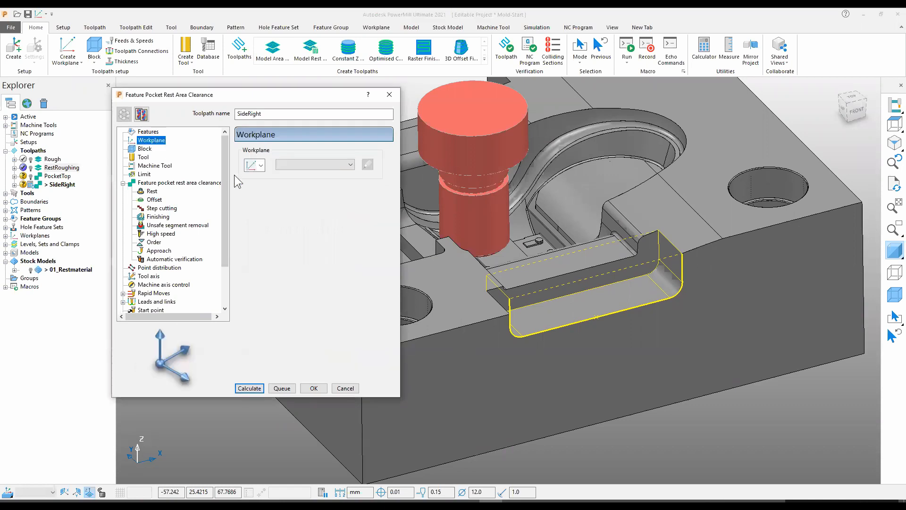
left_click(260, 166)
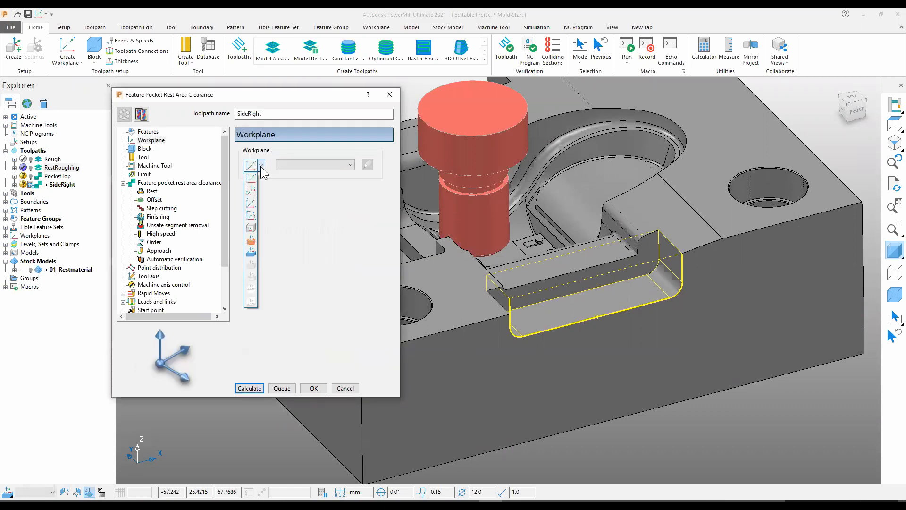
left_click(249, 227)
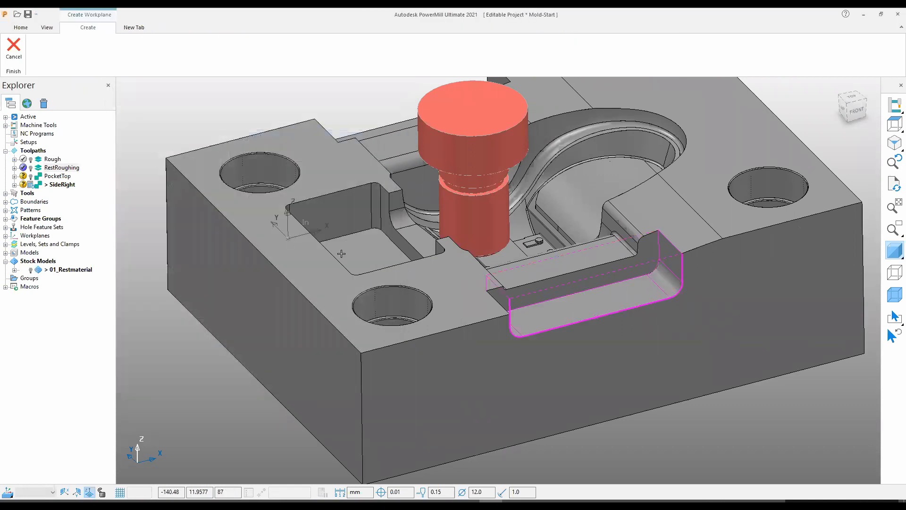
left_click(574, 281)
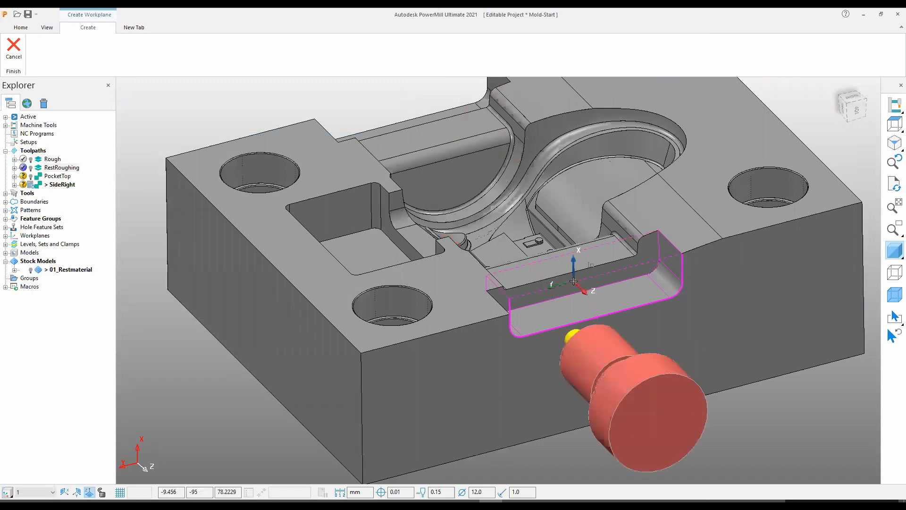
middle_click_drag(629, 289, 537, 292)
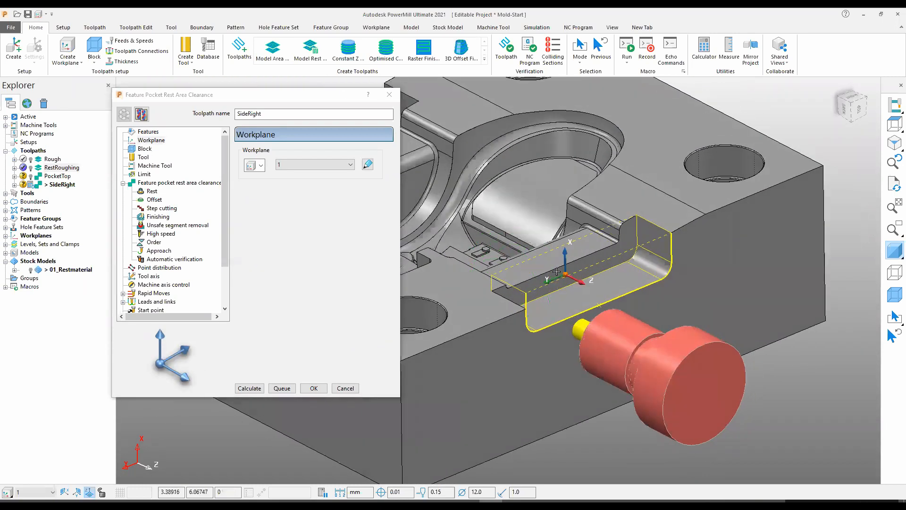
scroll(557, 272, "down", 3)
Set the rest machining reference to stock model 01_Restmaterial with state RestRoughing and calculate the SideRight toolpath
left_click(250, 388)
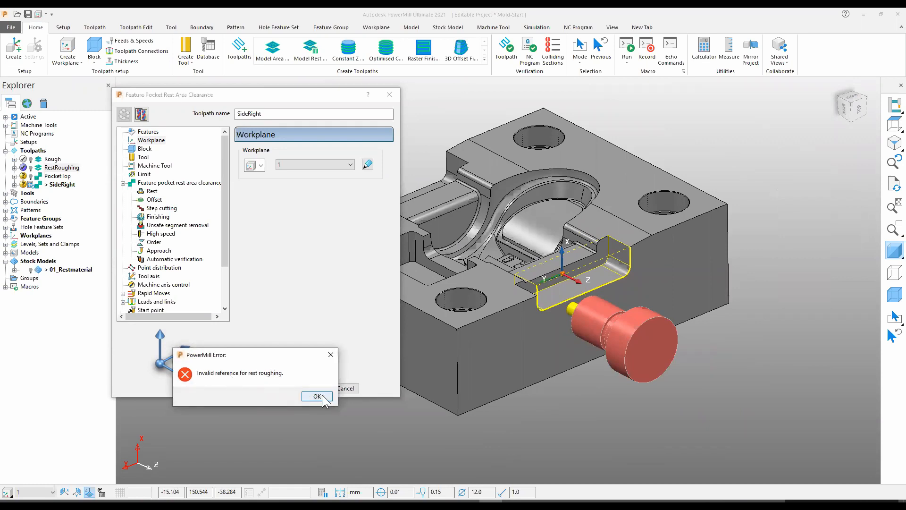
left_click(316, 394)
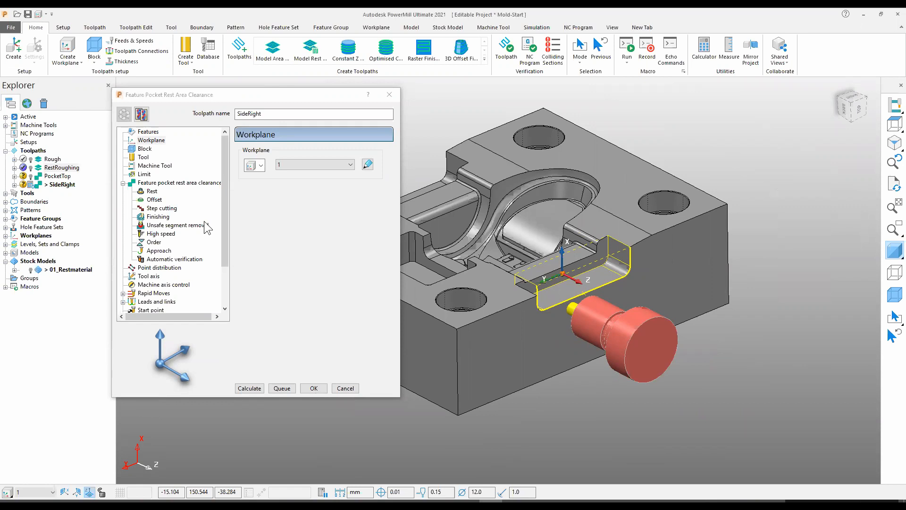
left_click(151, 191)
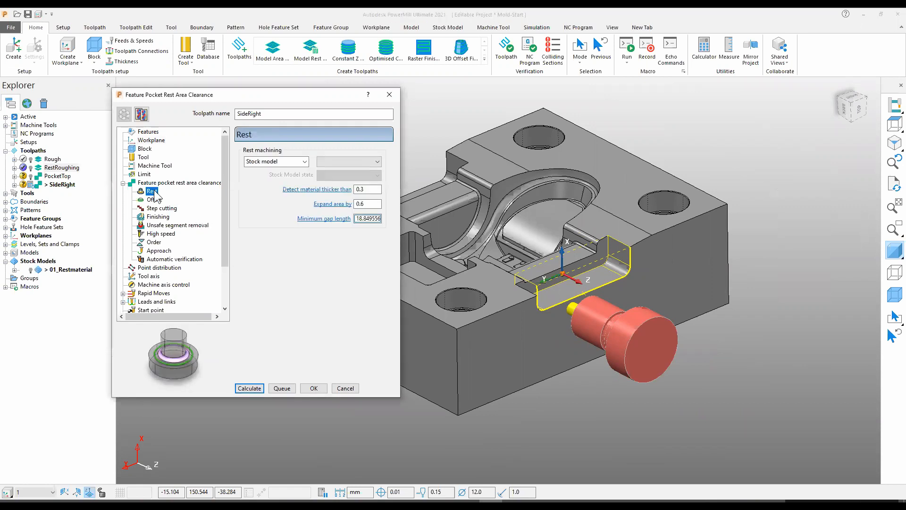
left_click(330, 161)
left_click(341, 182)
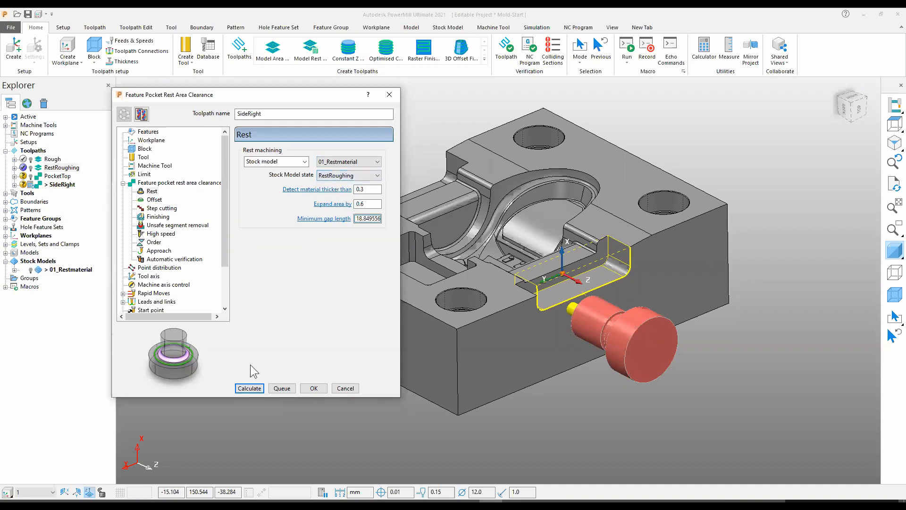
left_click(245, 388)
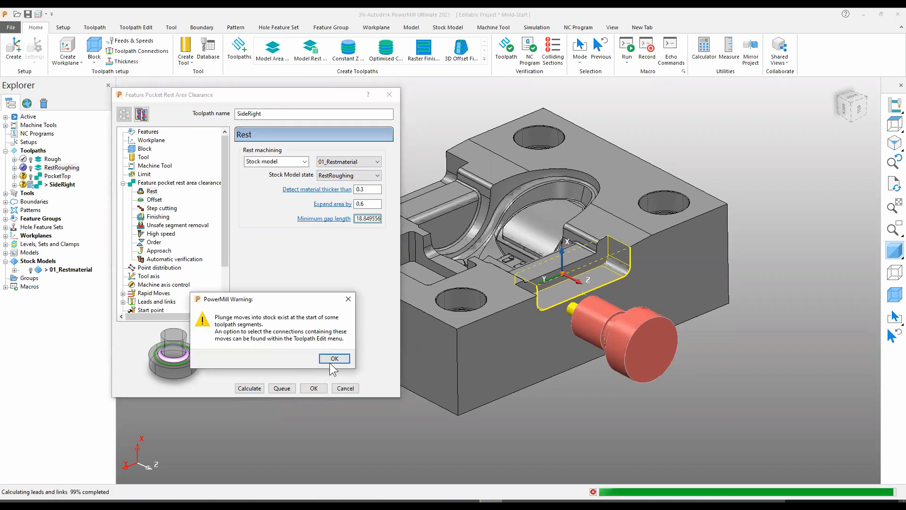
left_click(332, 360)
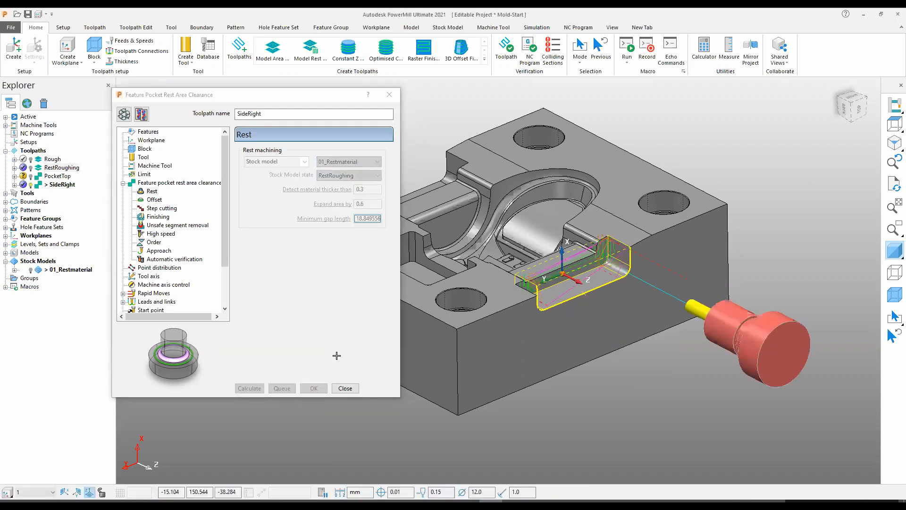
Close the toolpath settings and examine the calculated SideRight toolpath in the side pocket
left_click(345, 388)
scroll(554, 256, "up", 5)
middle_click_drag(554, 256, 597, 280)
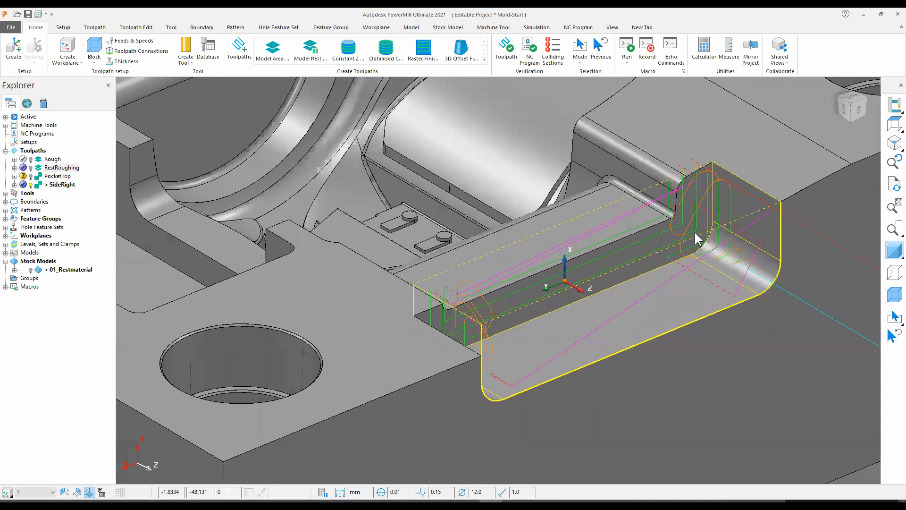
scroll(648, 262, "down", 3)
scroll(610, 290, "down", 2)
scroll(505, 332, "down", 1)
middle_click_drag(505, 332, 285, 253)
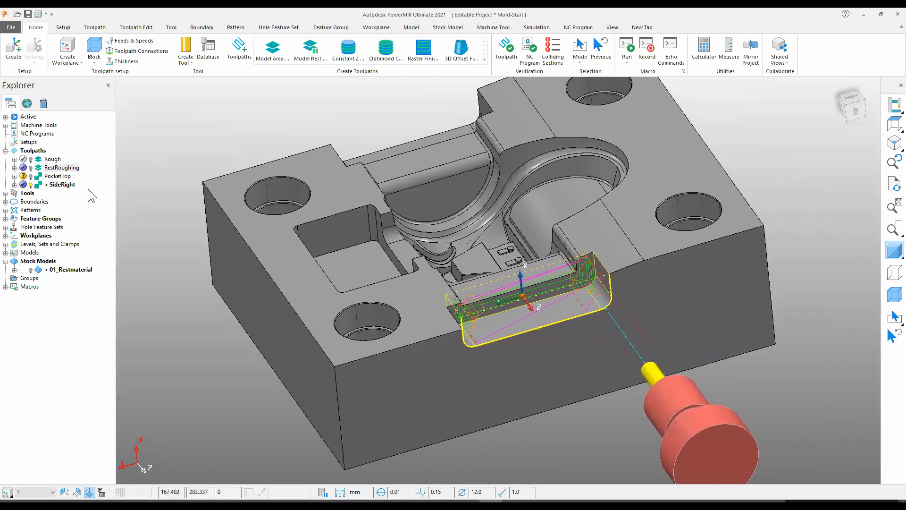
Copy the SideRight toolpath as a new one named SideLeft and open its feature settings
right_click(67, 185)
left_click(107, 212)
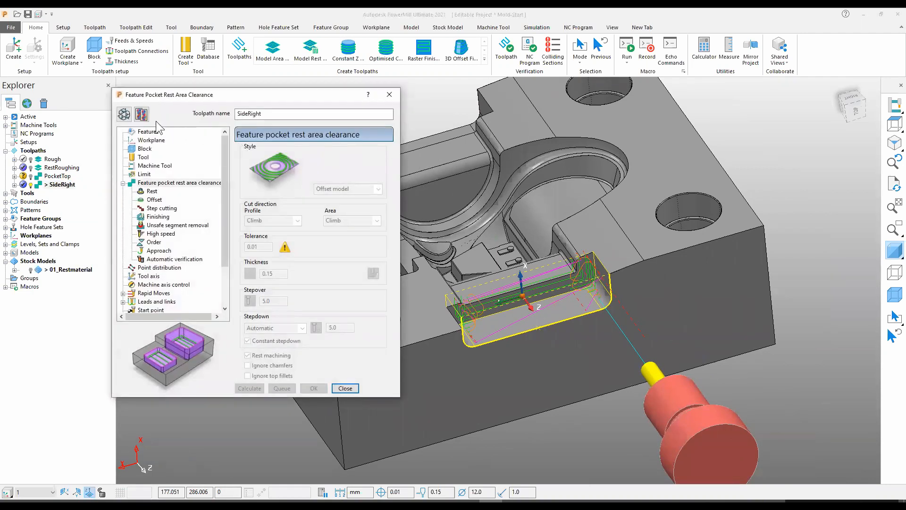
left_click(141, 114)
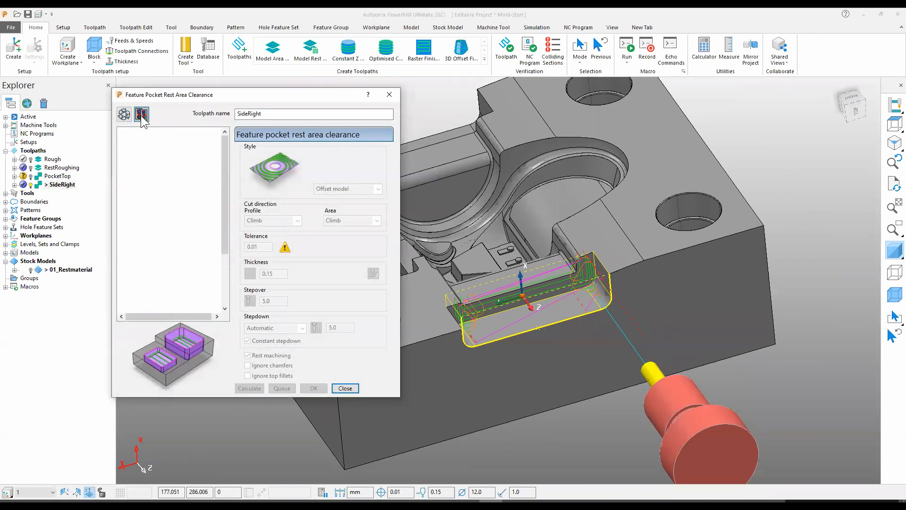
left_click_drag(248, 114, 302, 115)
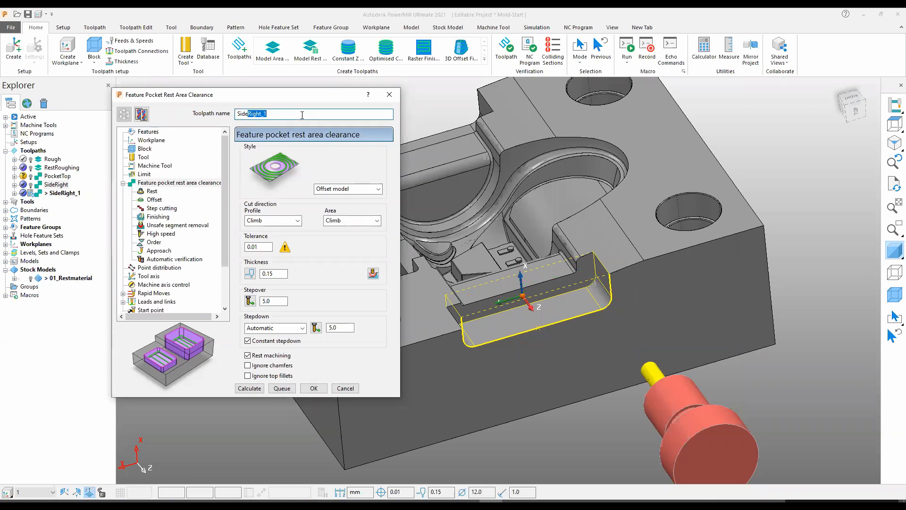
type("Left")
left_click(149, 132)
Try feature groups 02_Tasche Seite and 3 for the SideLeft toolpath
left_click(283, 172)
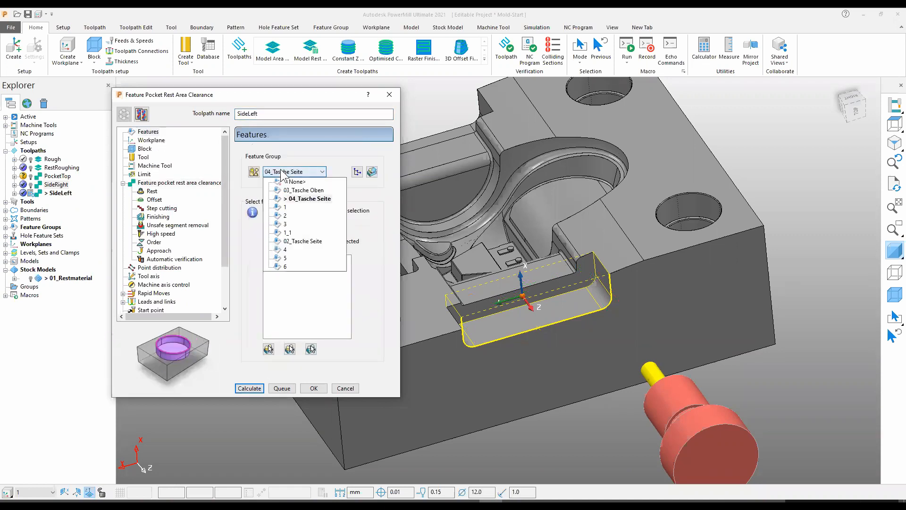
left_click(303, 241)
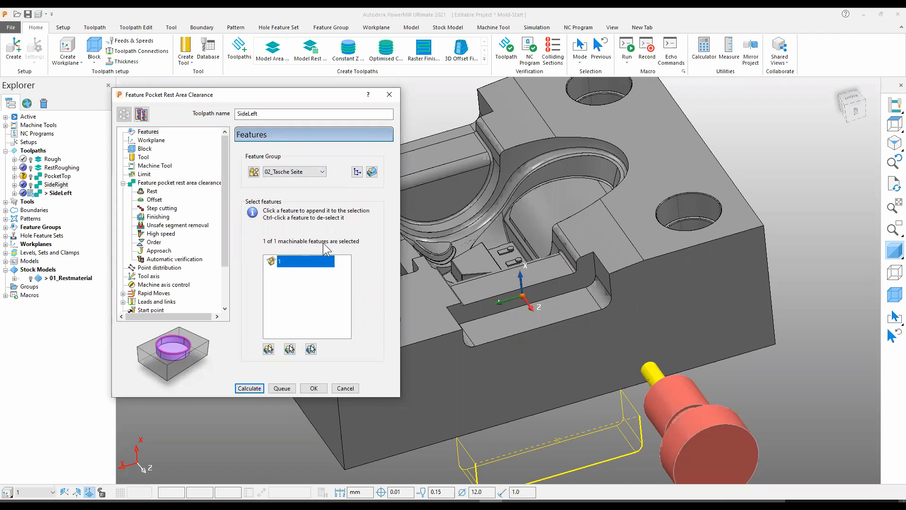
left_click(295, 173)
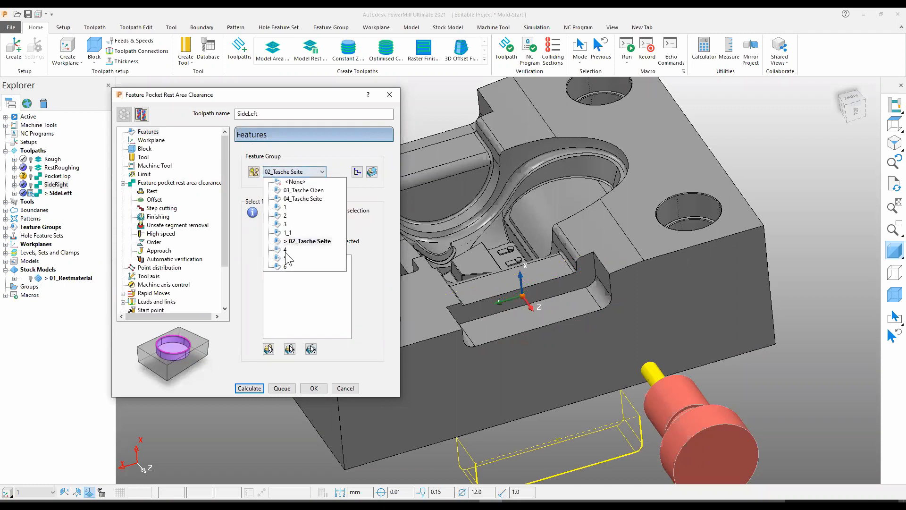
left_click(286, 226)
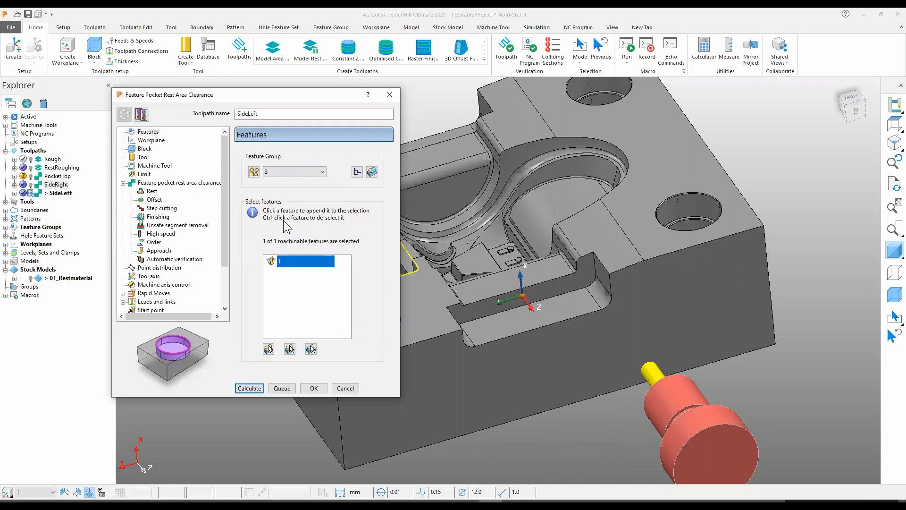
Assign feature group 1 to the SideLeft toolpath and check the selected pocket on the block's opposite side
left_click(293, 173)
left_click(286, 210)
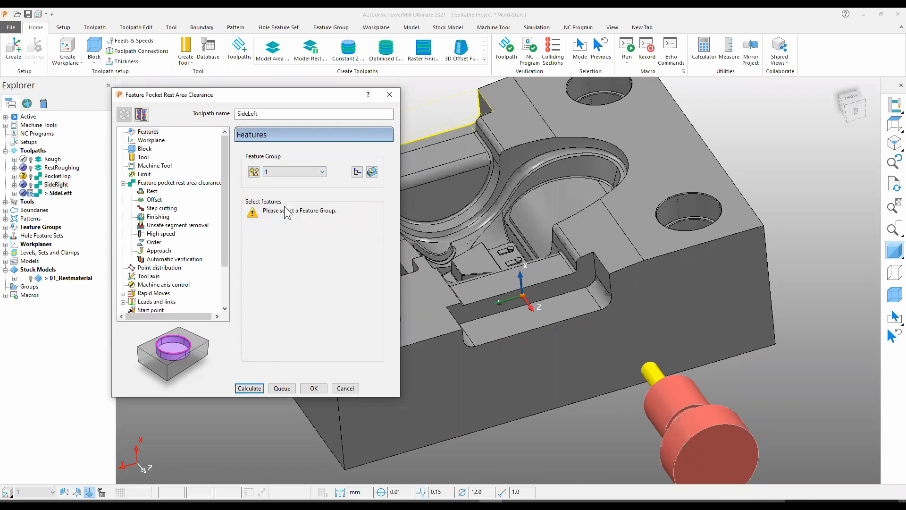
middle_click_drag(466, 302, 572, 286)
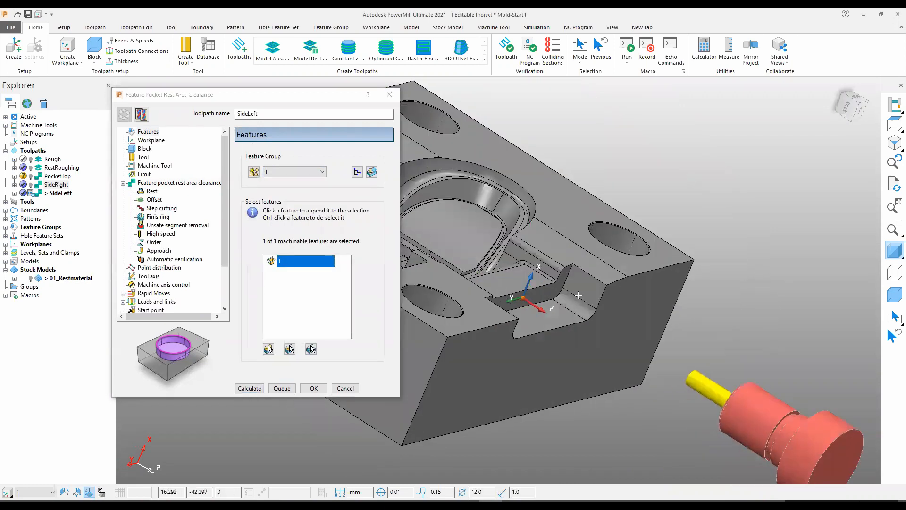
scroll(573, 286, "down", 3)
middle_click_drag(550, 403, 618, 371)
scroll(610, 351, "up", 4)
middle_click_drag(482, 257, 674, 309, "shift")
middle_click_drag(632, 215, 521, 252)
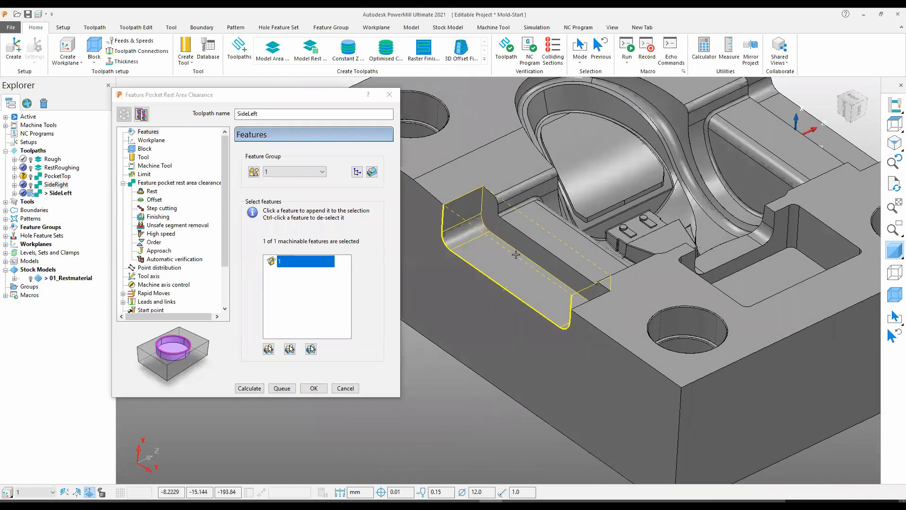
Create an outward-facing workplane on the opposite side pocket's inner wall for SideLeft and calculate the toolpath
left_click(154, 141)
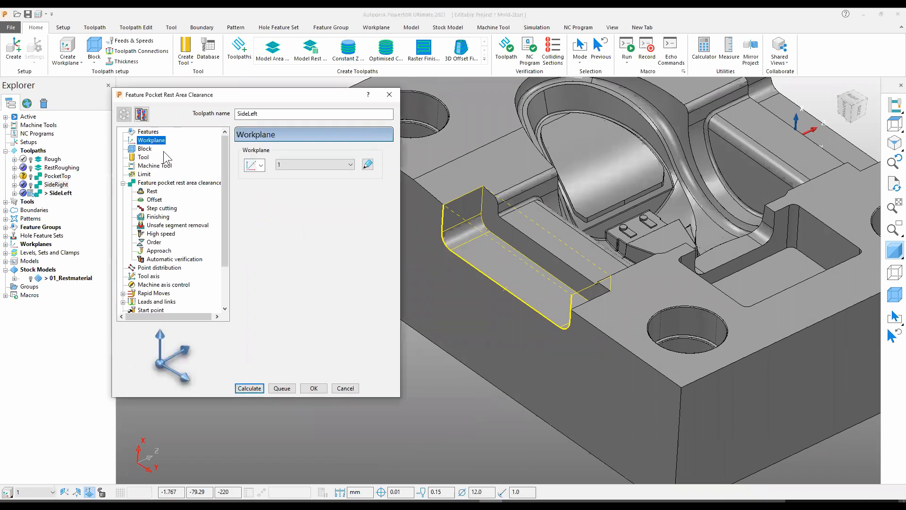
left_click(261, 165)
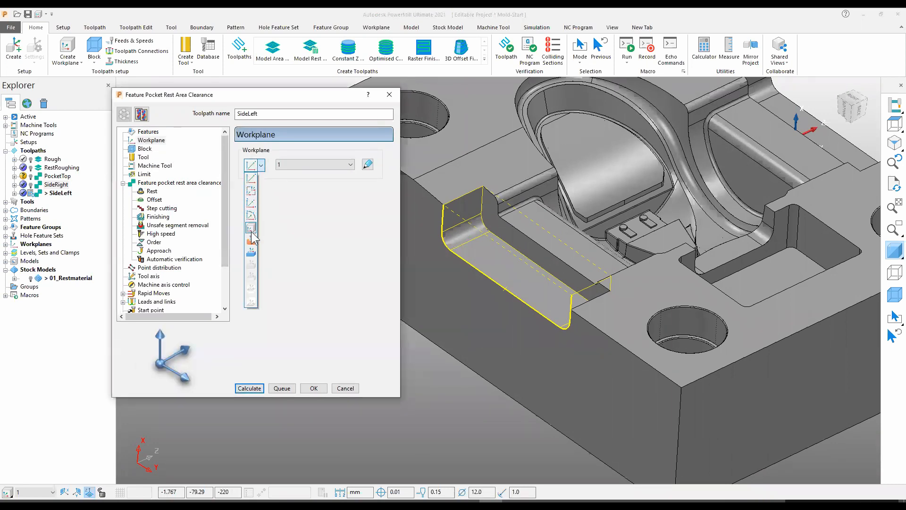
left_click(251, 216)
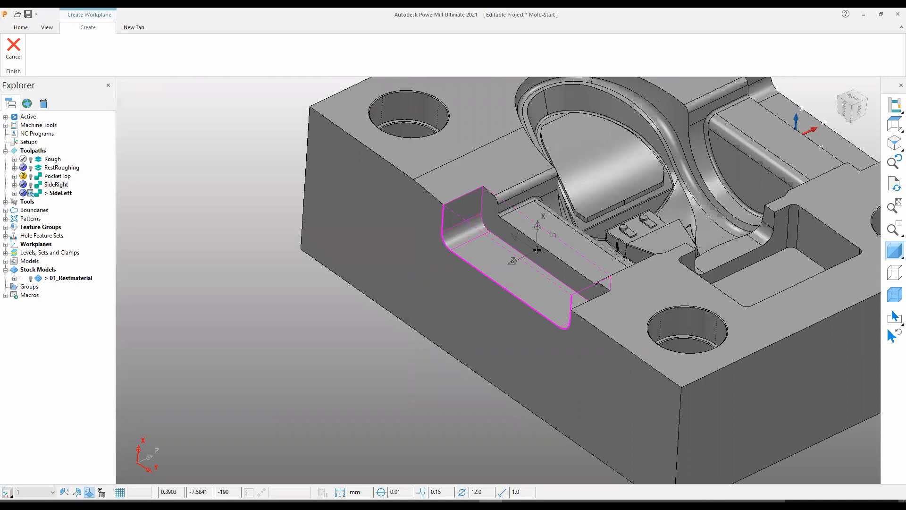
left_click(537, 251)
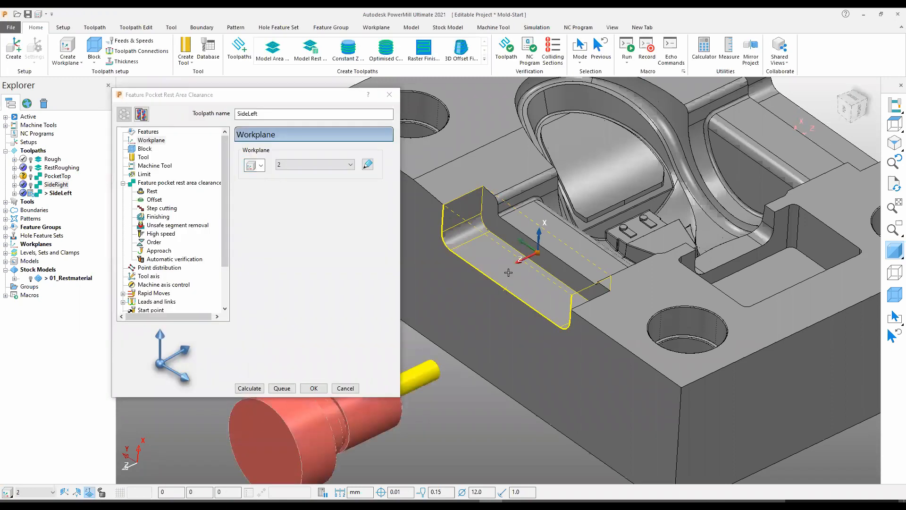
left_click(250, 388)
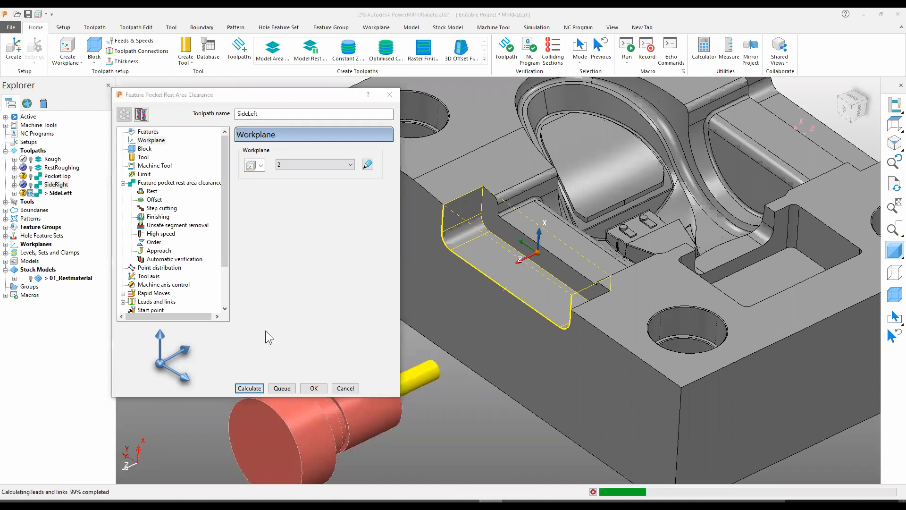
Close the SideLeft settings, then activate the SideRight toolpath and apply it to the 01_Restmaterial stock model
left_click(327, 357)
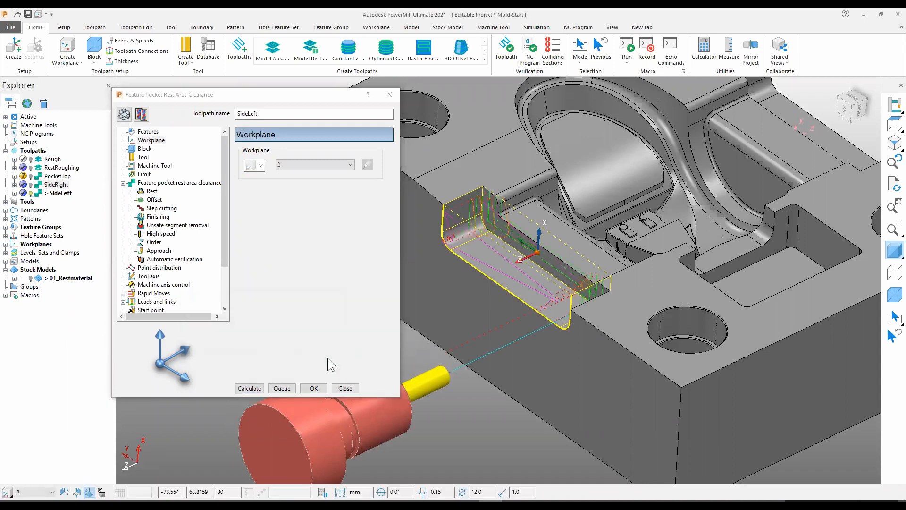
left_click(345, 388)
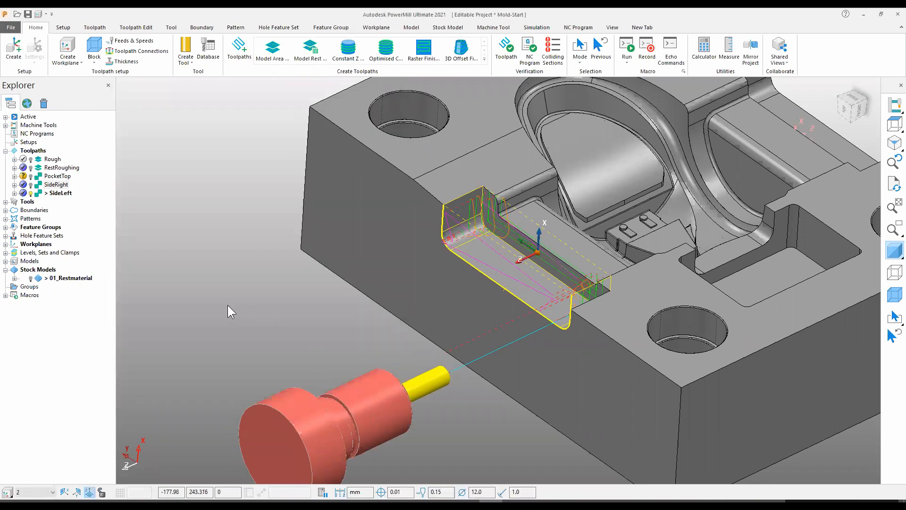
scroll(228, 305, "down", 2)
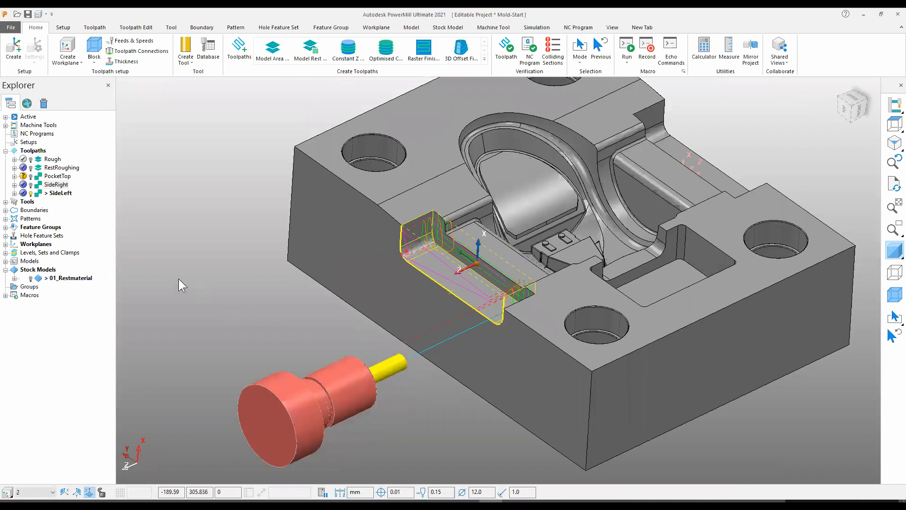
left_click(56, 185)
double_click(38, 186)
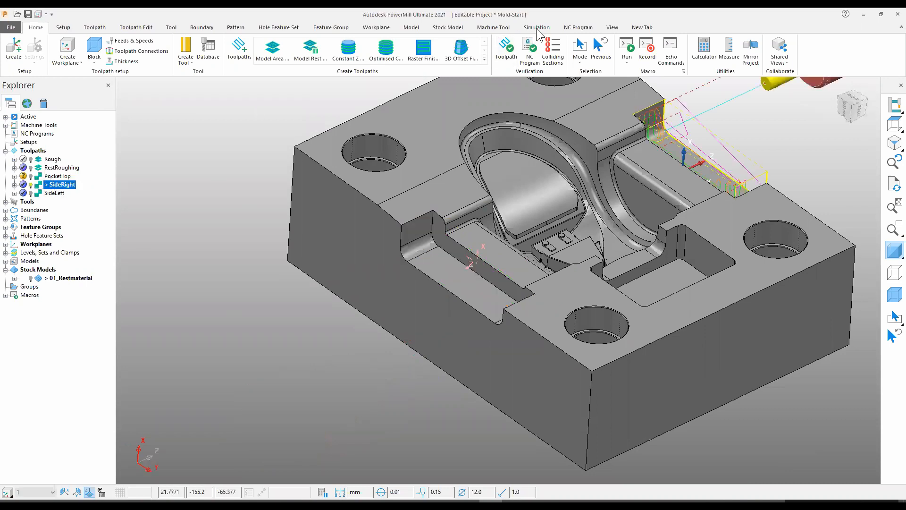
left_click(449, 27)
left_click(285, 58)
Activate the SideLeft and PocketTop toolpaths one after the other and apply each to the 01_Restmaterial stock model
double_click(41, 192)
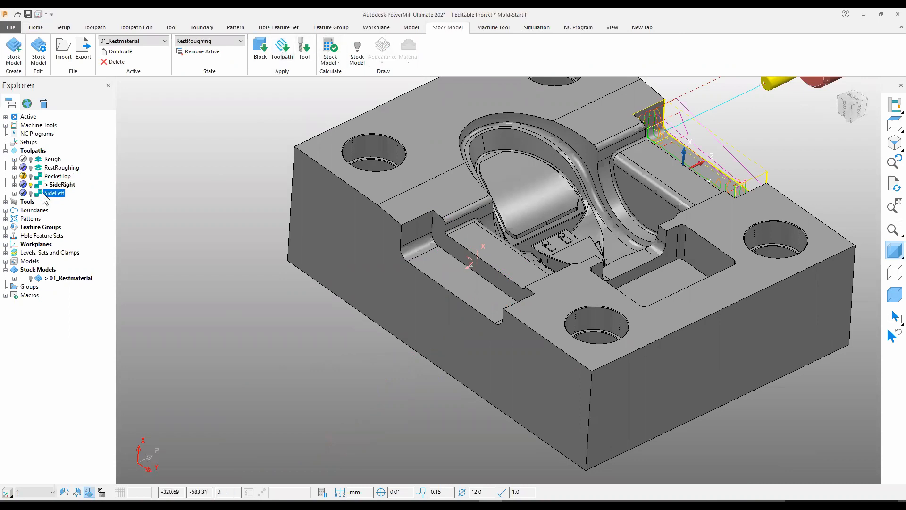
left_click(282, 54)
double_click(41, 175)
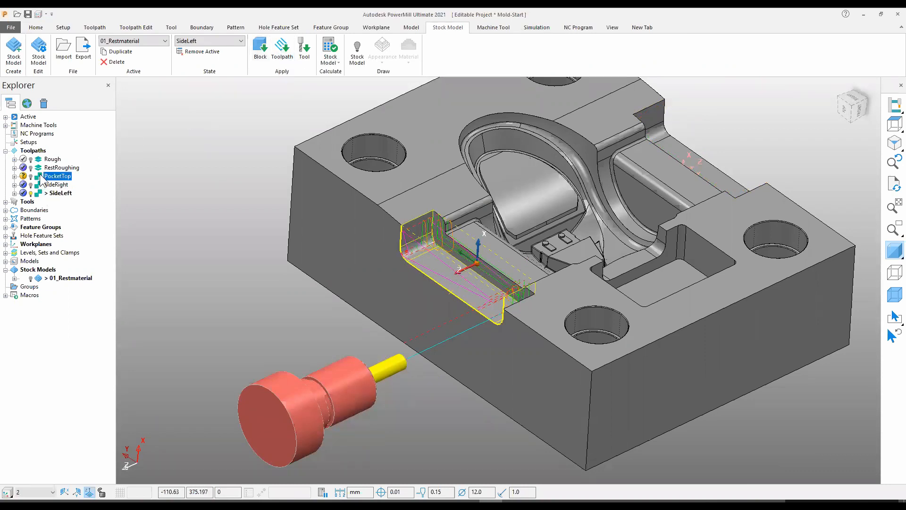
left_click(289, 61)
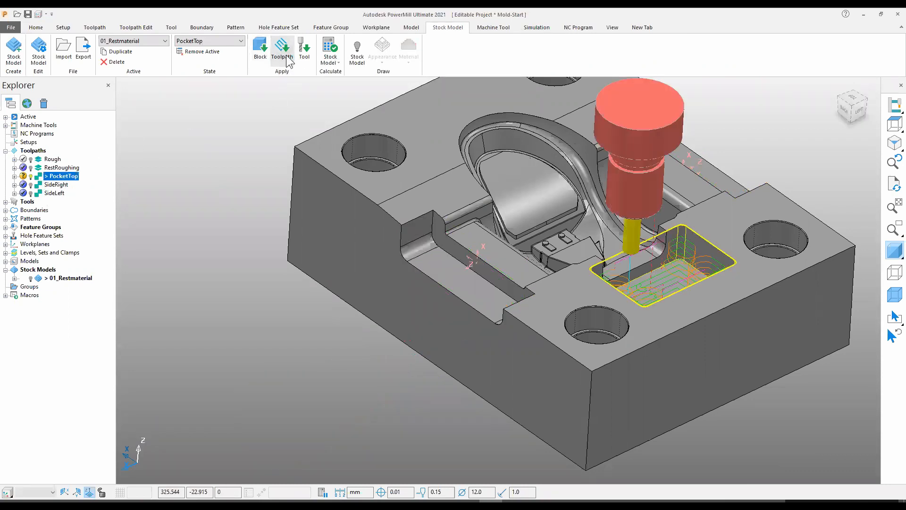
Calculate the 01_Restmaterial stock model with the applied pocket toolpaths
left_click(330, 51)
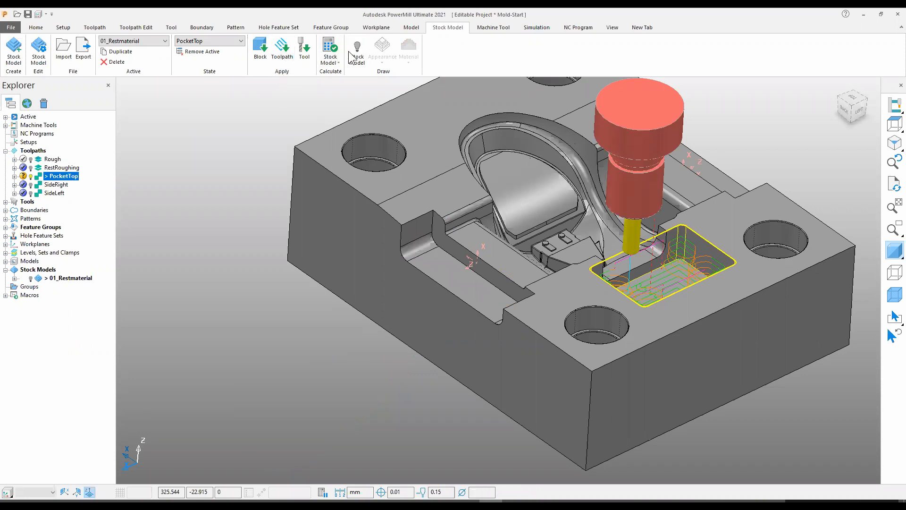
left_click(330, 60)
left_click(317, 116)
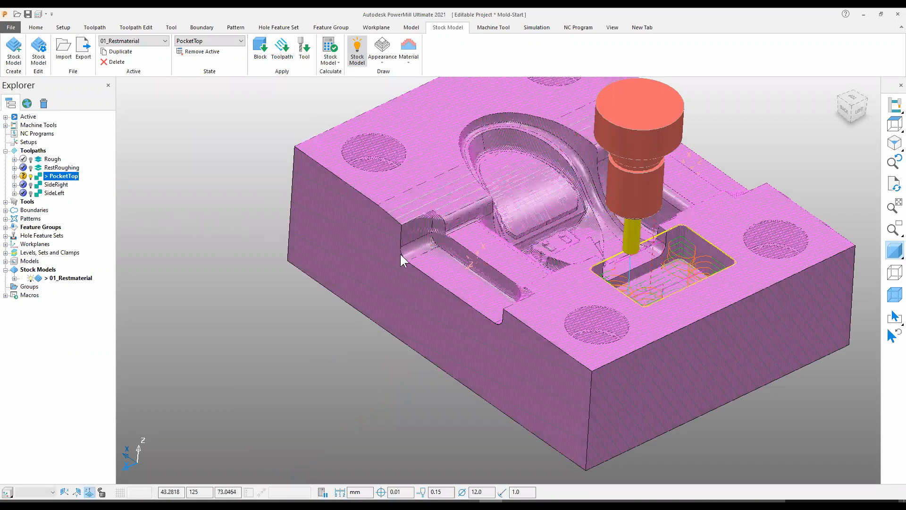
Set the final SideRight entry of 01_Restmaterial as the active state and recalculate the stock model
left_click(15, 278)
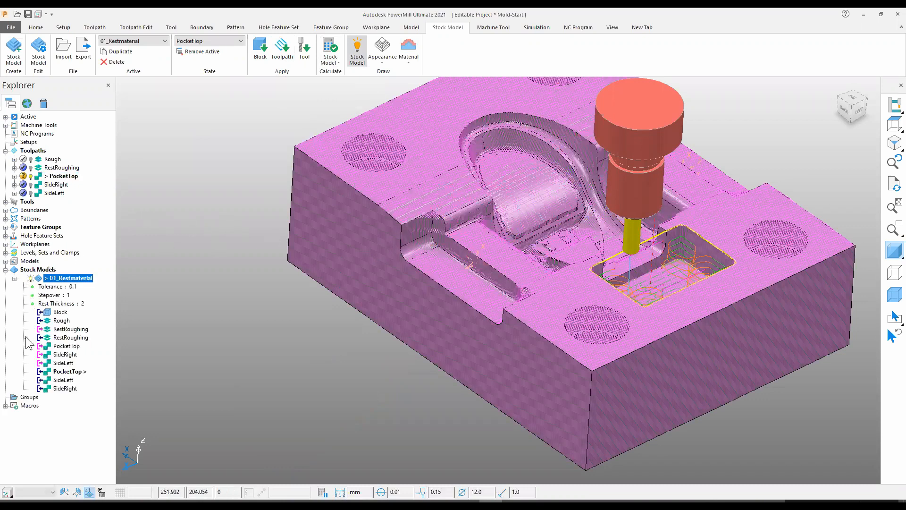
left_click(61, 388)
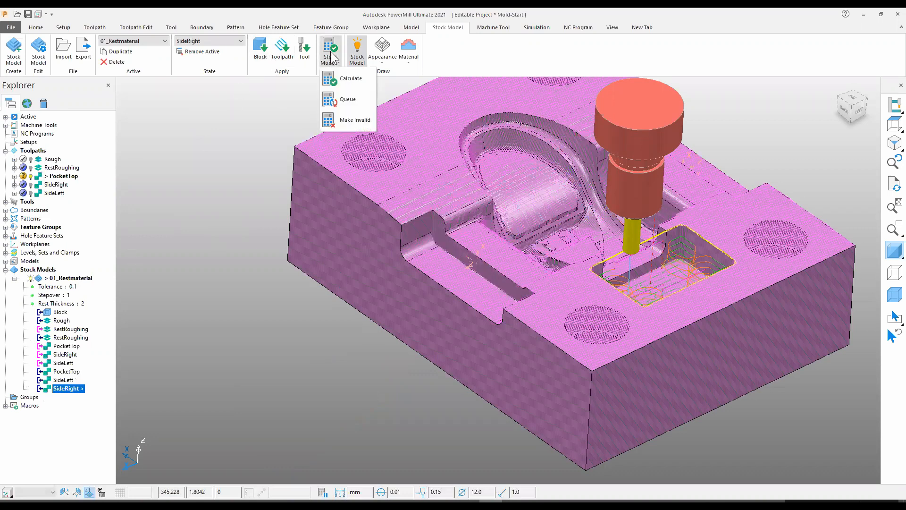
left_click(349, 78)
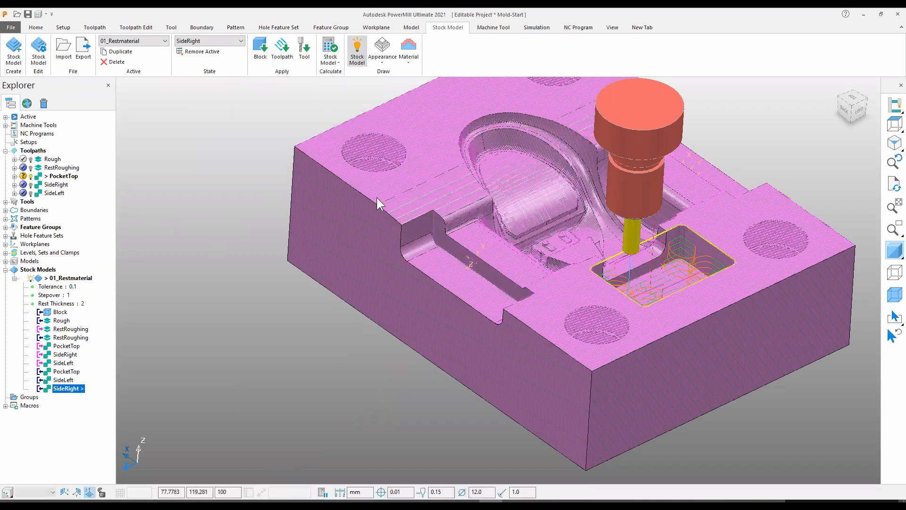
Examine the remaining stock in the top and side pockets from several sides and hide the 01_Restmaterial stock model
middle_click_drag(505, 293, 750, 276)
middle_click_drag(652, 281, 547, 368)
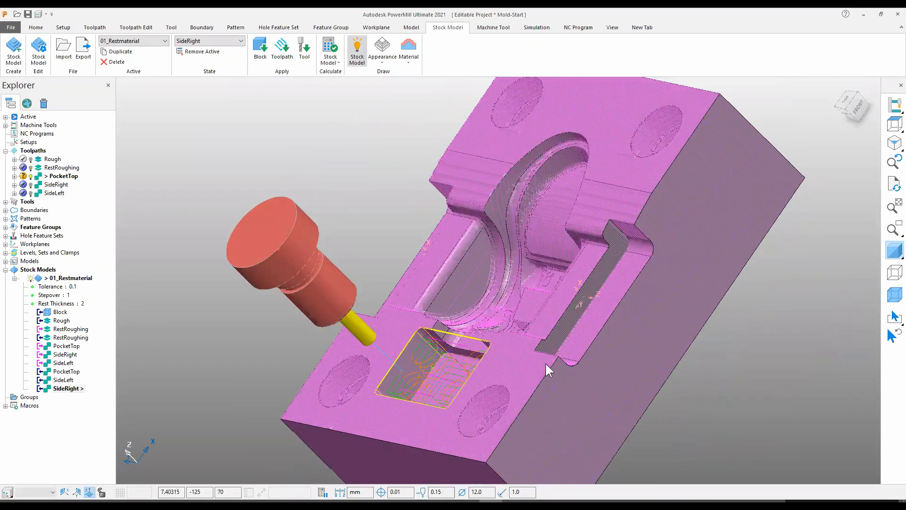
middle_click_drag(457, 367, 544, 249)
middle_click_drag(464, 266, 751, 367)
mouse_move(622, 319)
middle_mouse_down()
mouse_move(562, 380)
mouse_move(682, 315)
mouse_move(621, 327)
mouse_move(562, 363)
mouse_move(591, 364)
mouse_move(614, 325)
middle_mouse_up()
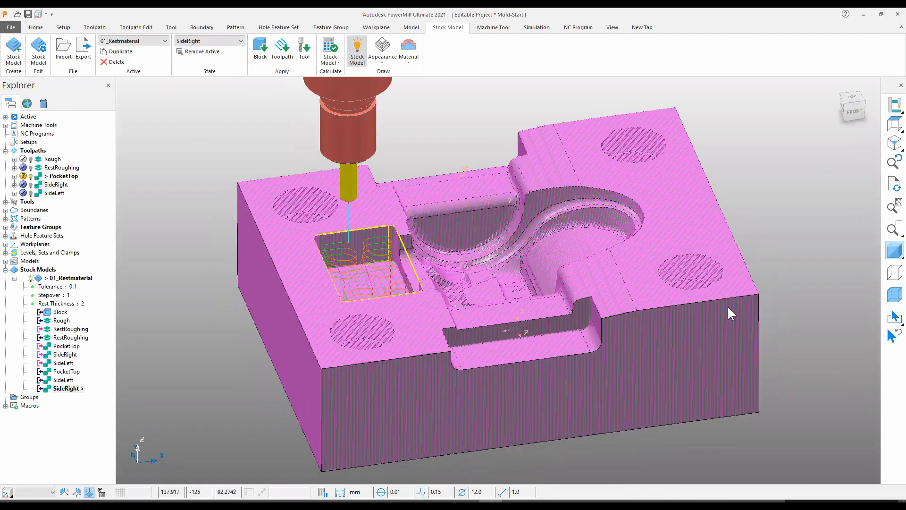
left_click(31, 279)
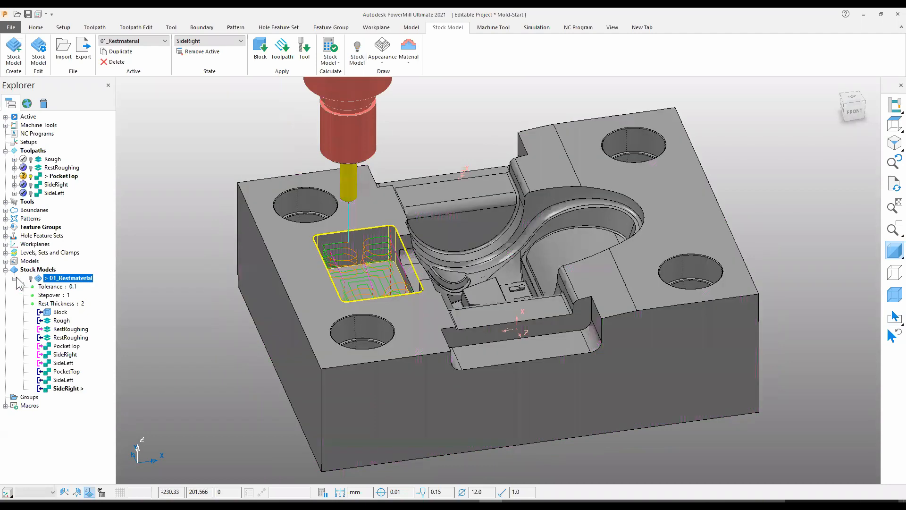
left_click(15, 279)
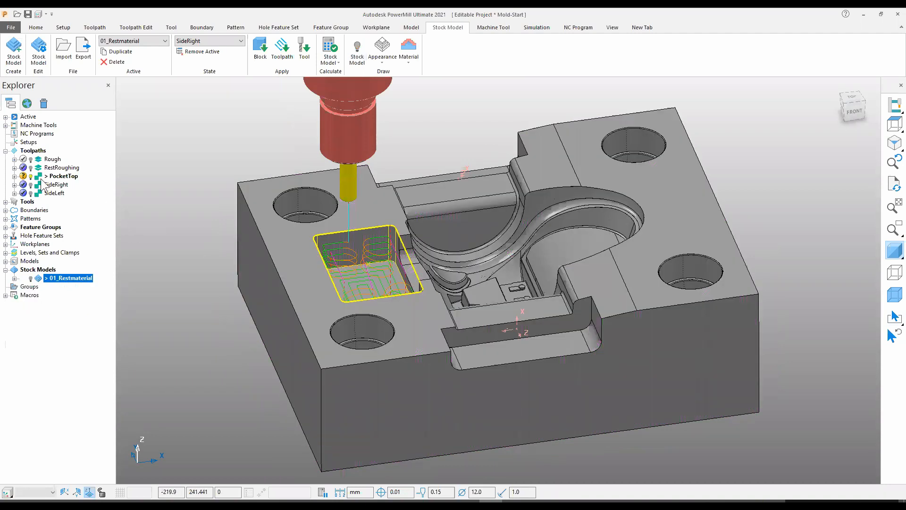
Deactivate the PocketTop toolpath and examine the curved inner wall of the mold cavity
double_click(39, 178)
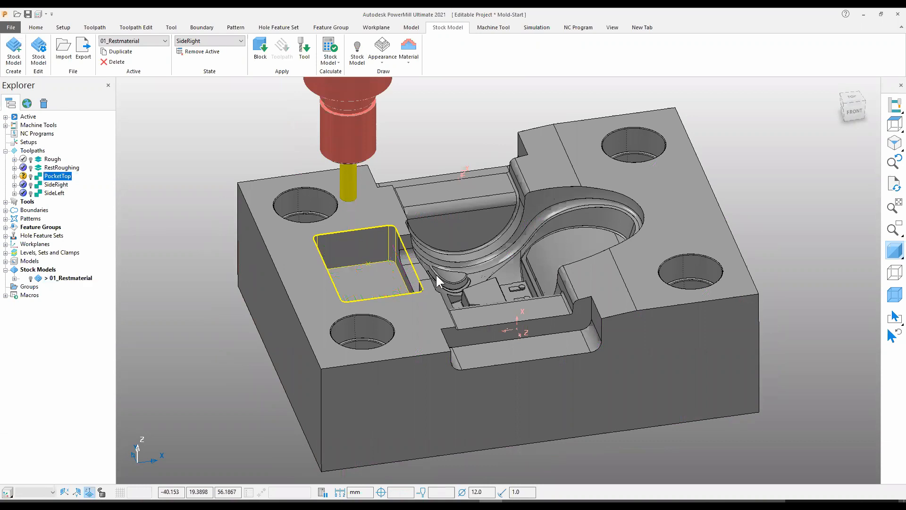
middle_click_drag(625, 325, 572, 215)
left_click(572, 215)
middle_click_drag(571, 265, 486, 282)
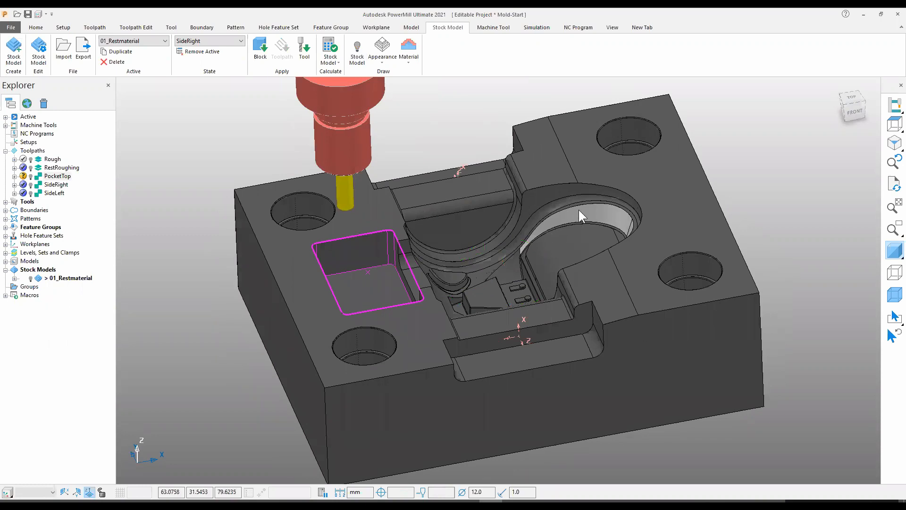
left_click(444, 131)
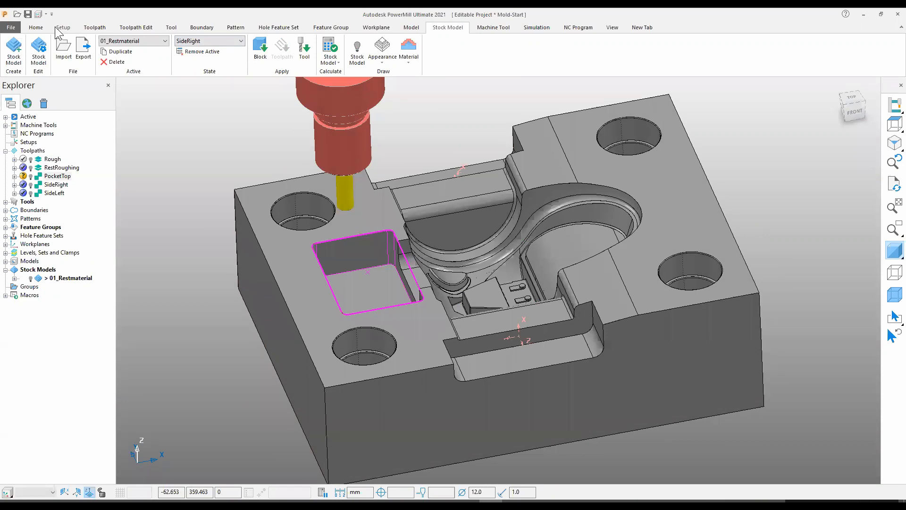
Create a flowline finishing toolpath from the 07_Wand template in MoldTemplates and choose Wand as its embedded pattern
left_click(36, 28)
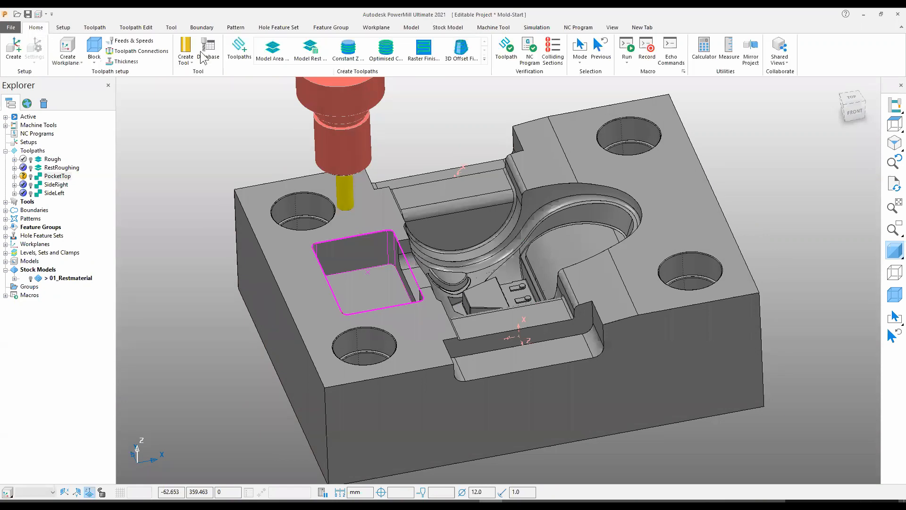
left_click(239, 50)
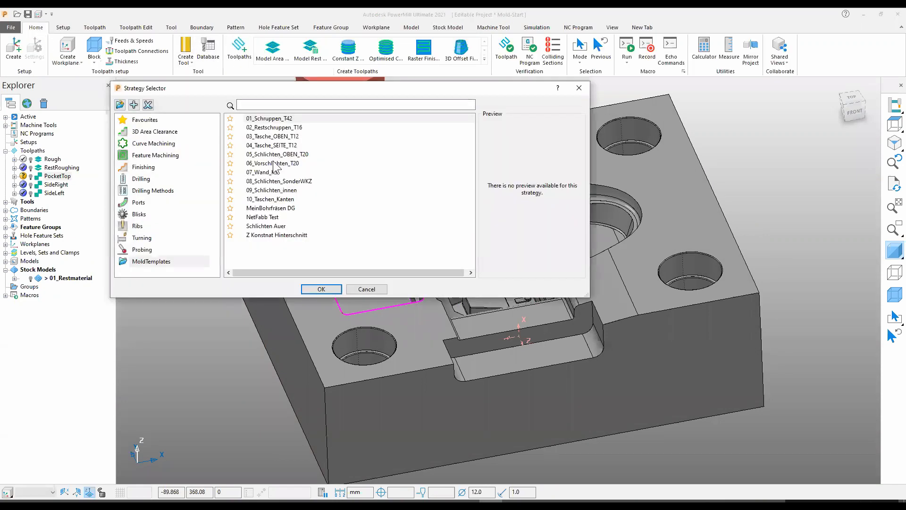
double_click(271, 172)
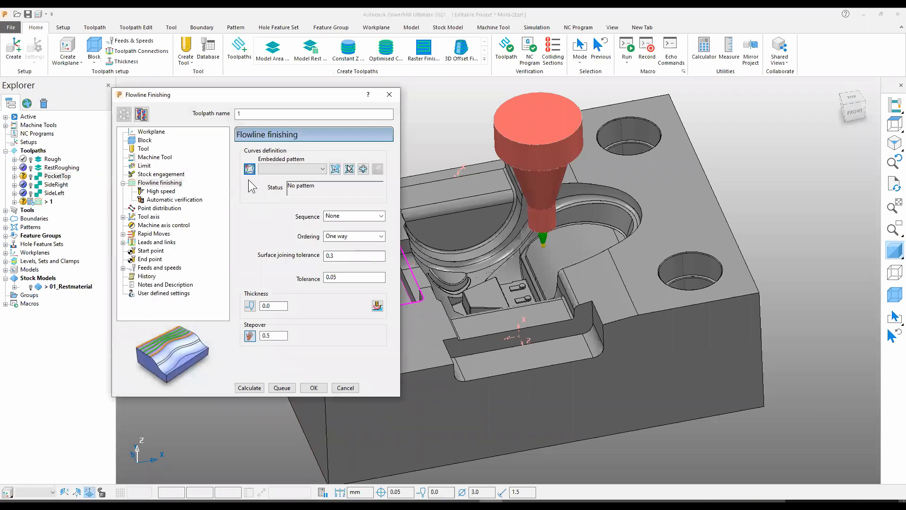
left_click(299, 172)
left_click(291, 188)
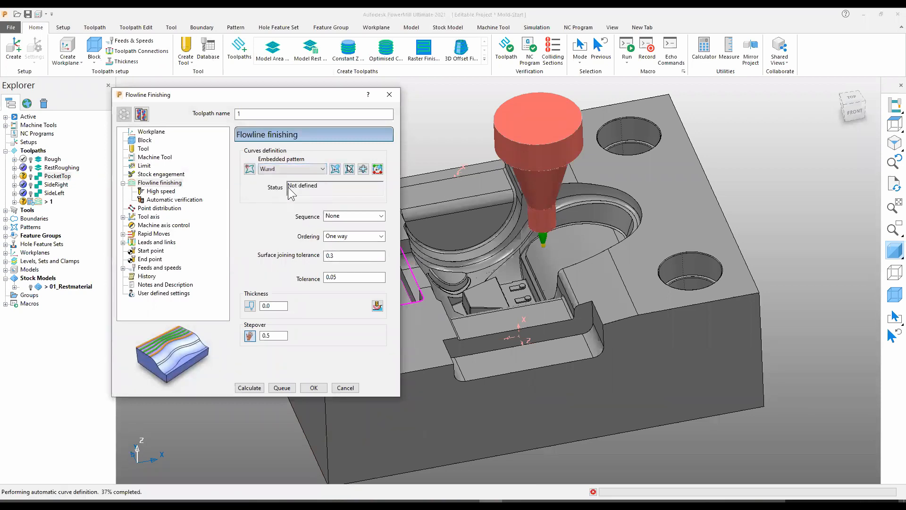
Calculate the flowline finishing toolpath on the cavity's curved wall and rename it Wall
left_click(252, 388)
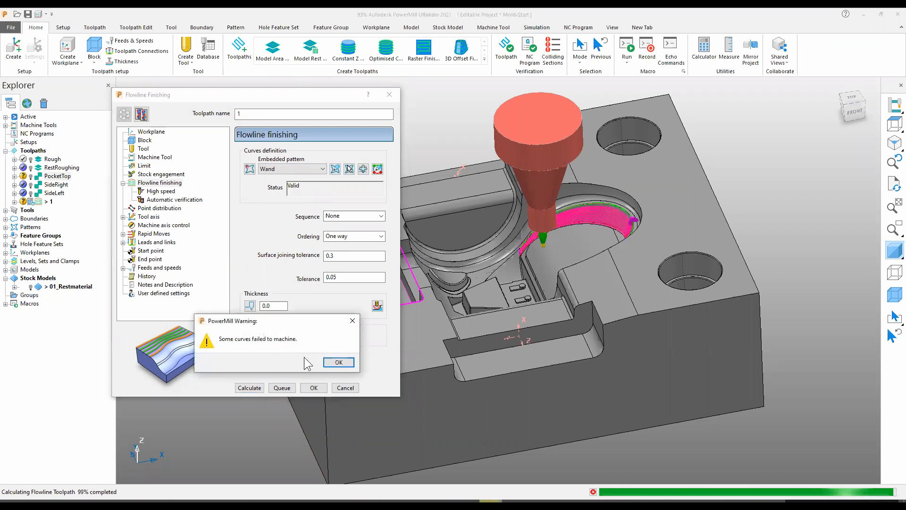
left_click(335, 362)
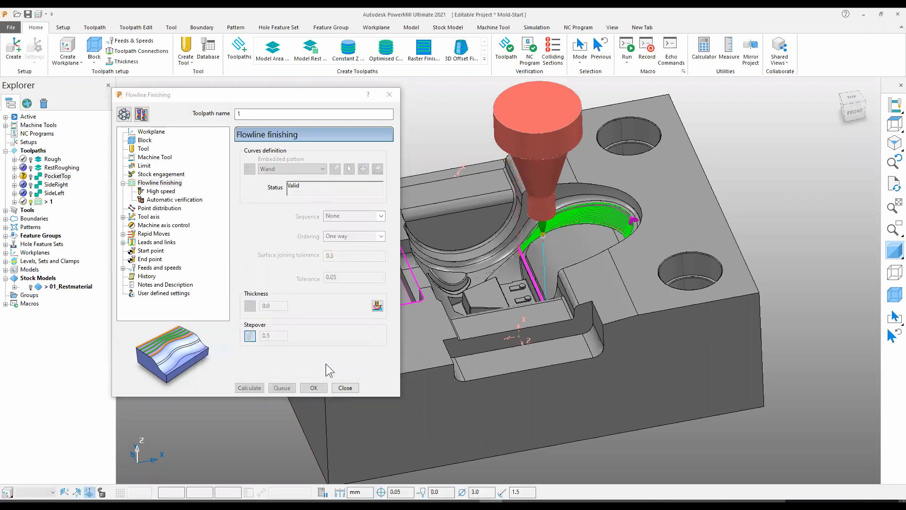
left_click(345, 388)
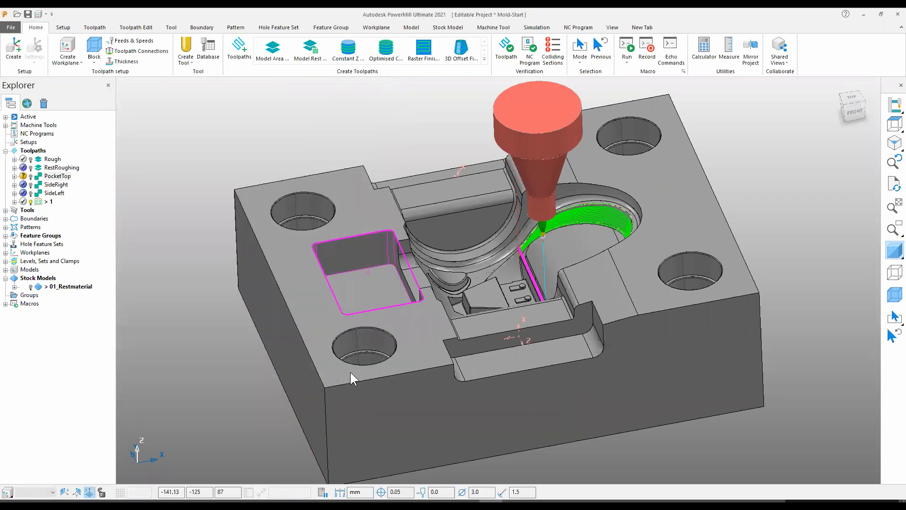
left_click(48, 202)
left_click(52, 202)
key("Return")
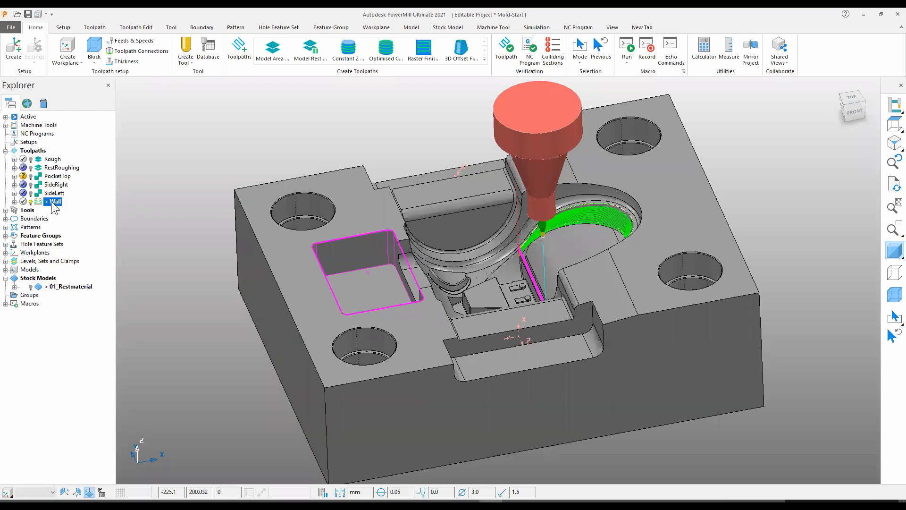
Simulate the Wall toolpath from its start and examine the cutting passes and link moves along the curved cavity wall
right_click(53, 207)
left_click(141, 176)
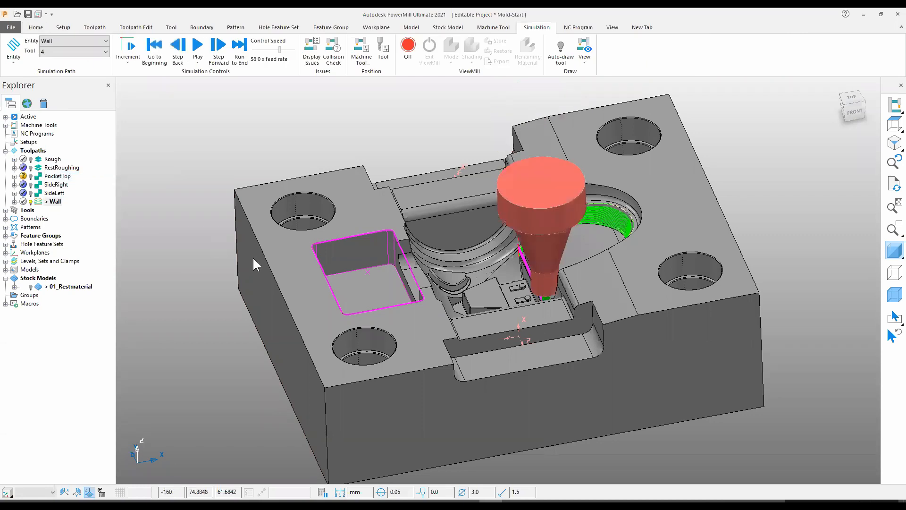
middle_click_drag(543, 361, 864, 305)
scroll(539, 256, "up", 3)
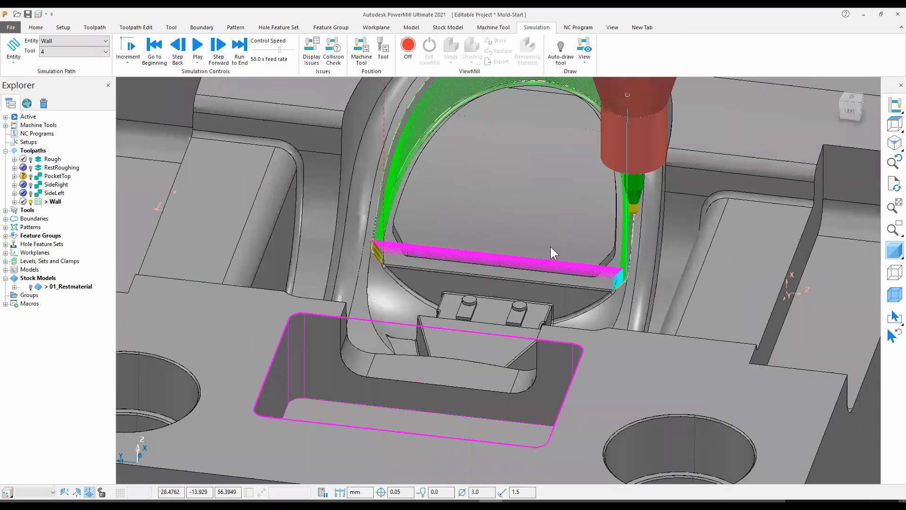
scroll(567, 229, "down", 1)
scroll(685, 148, "up", 3)
scroll(675, 149, "down", 1)
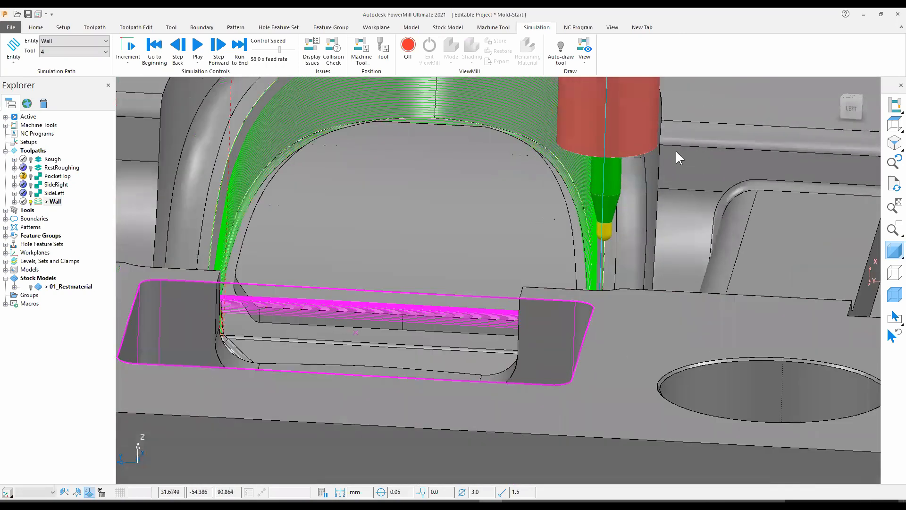
scroll(661, 188, "down", 2)
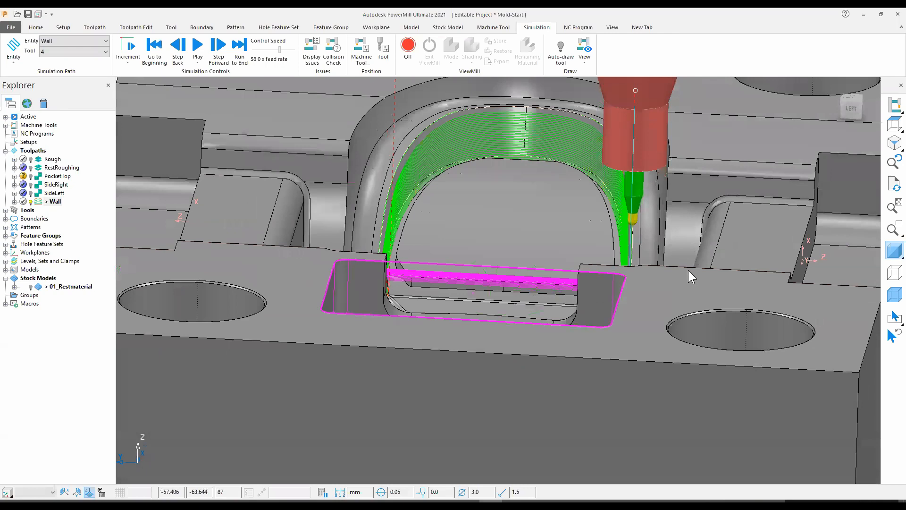
middle_click_drag(687, 279, 531, 282)
scroll(531, 281, "down", 3)
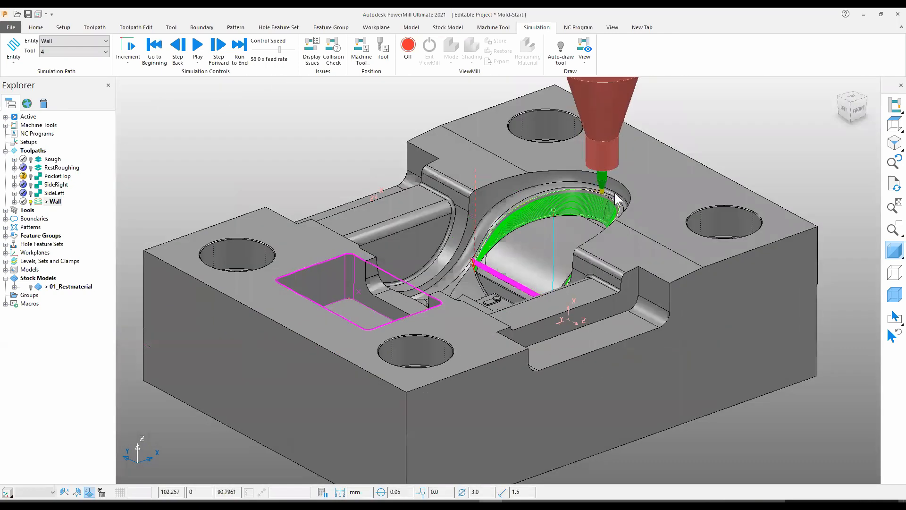
Simulate the Wall toolpath from a point near the cutter's exit at the far lower edge of the curved cavity wall
scroll(590, 225, "up", 5)
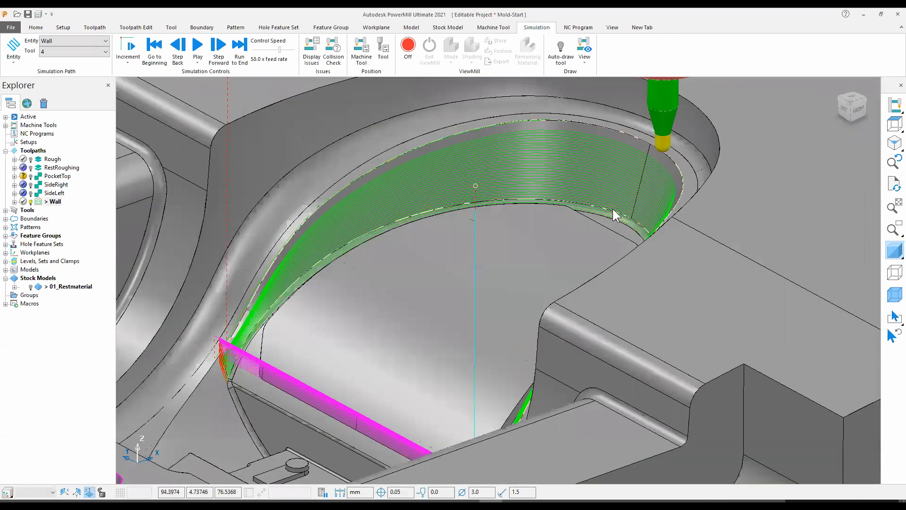
right_click(641, 237)
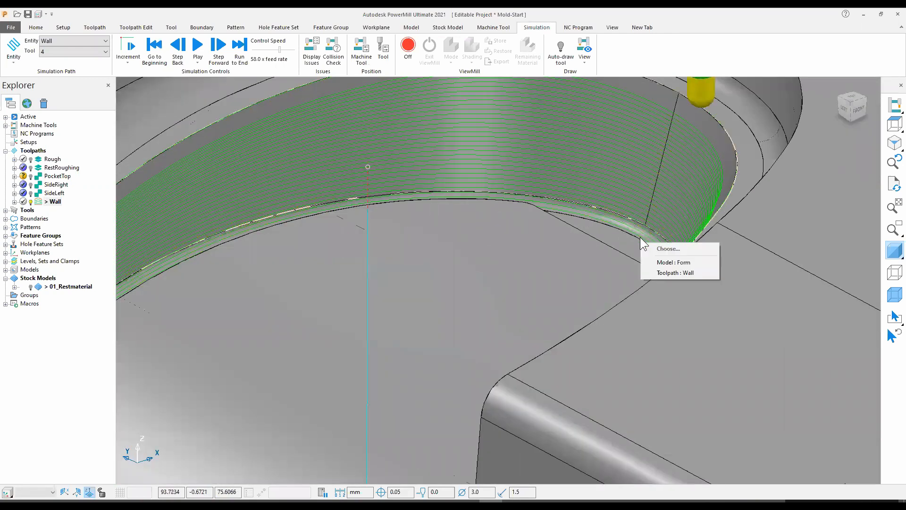
left_click(662, 273)
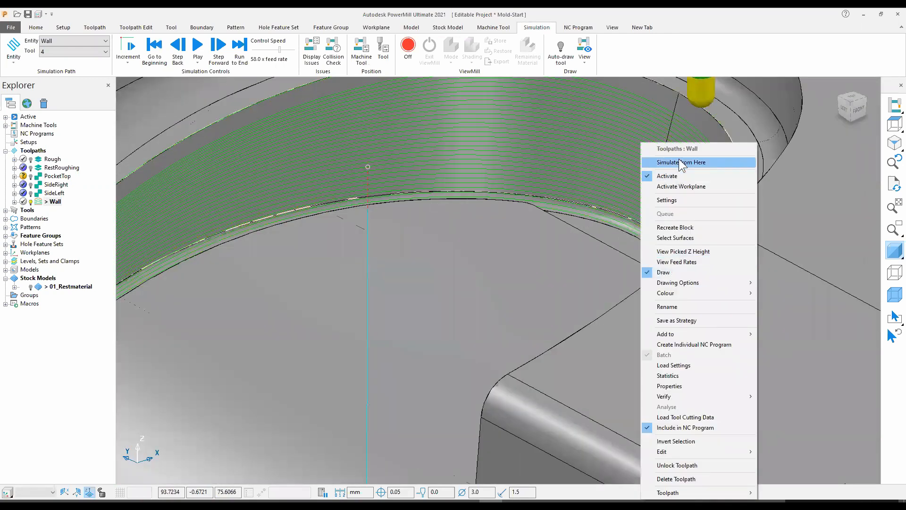
left_click(680, 162)
scroll(659, 220, "down", 3)
middle_click_drag(643, 265, 609, 308)
scroll(609, 309, "down", 5)
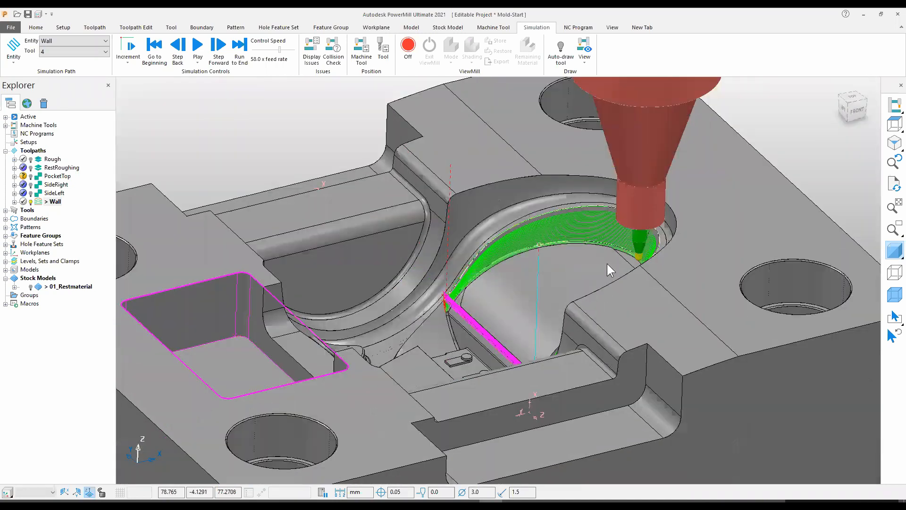
middle_click_drag(608, 264, 716, 311)
middle_click_drag(579, 316, 532, 322)
scroll(530, 281, "up", 2)
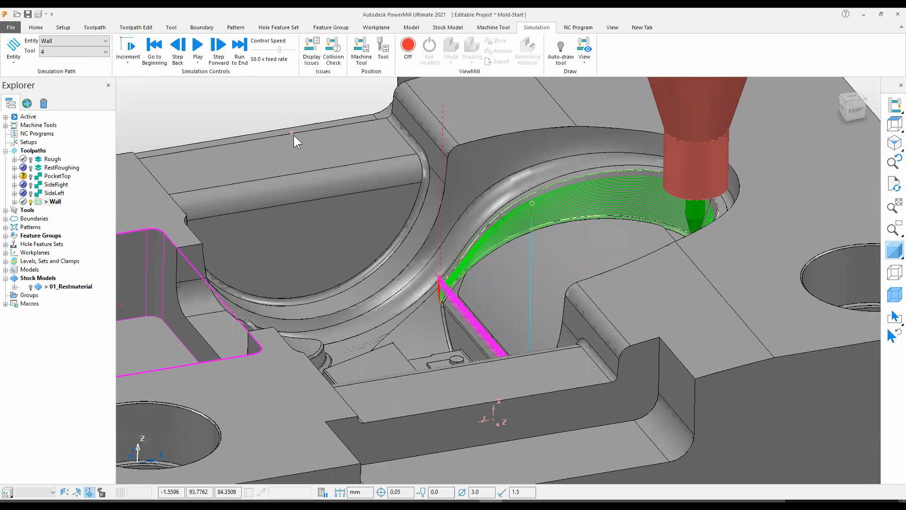
Tilt the tool away from the cavity wall with Dynamic Machine Control and accept the orientation without updating the toolpath
left_click(142, 27)
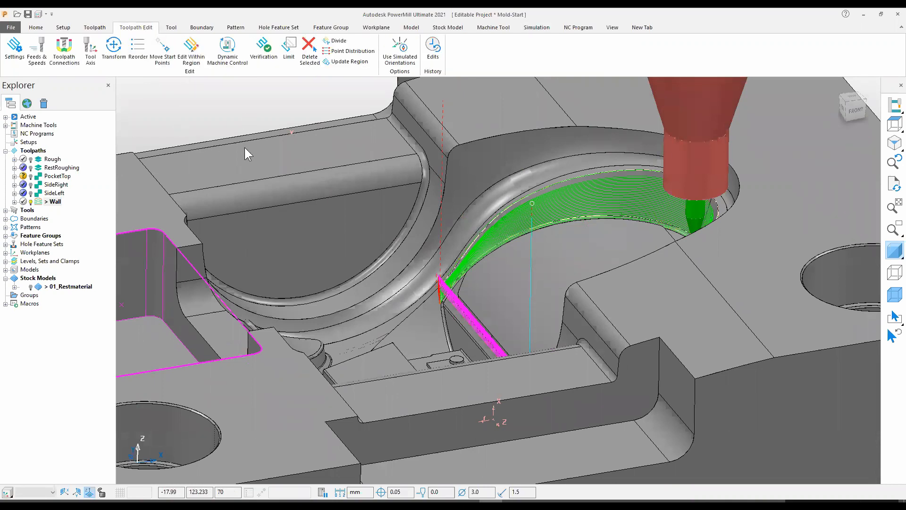
left_click(229, 43)
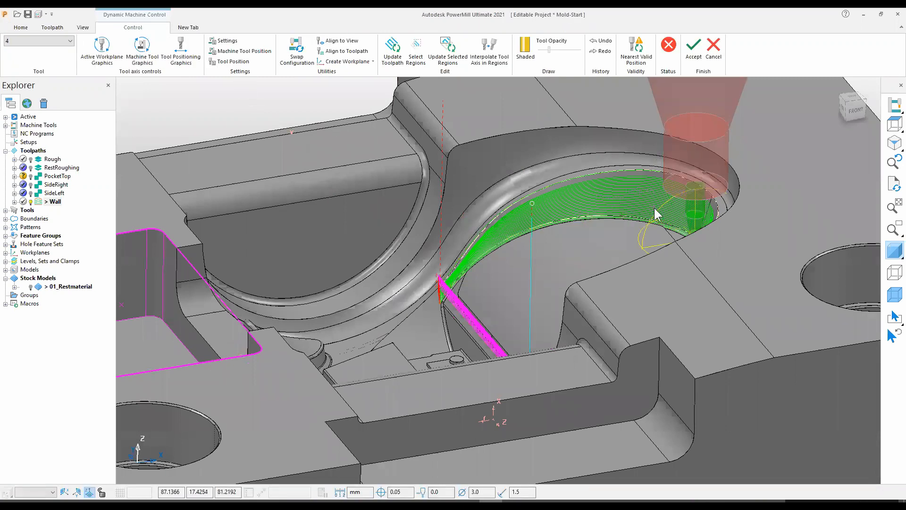
left_click_drag(664, 202, 640, 229)
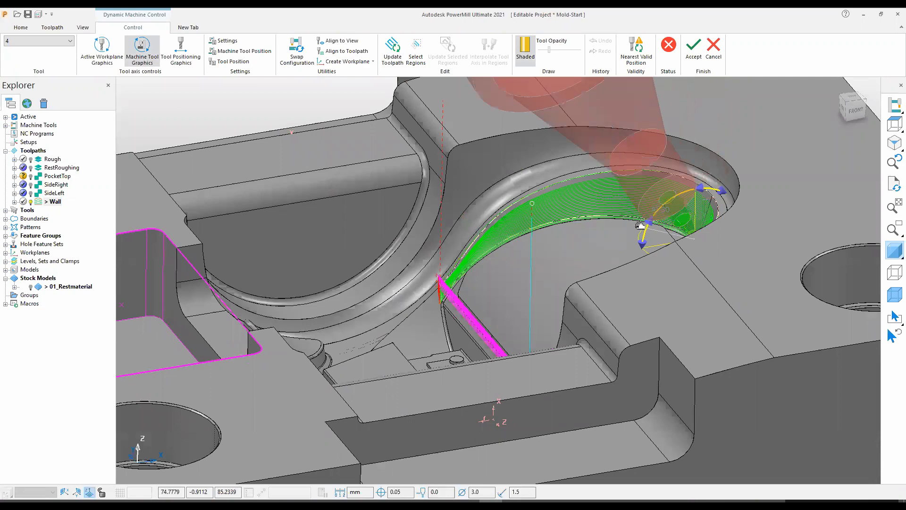
middle_click_drag(628, 295, 552, 262)
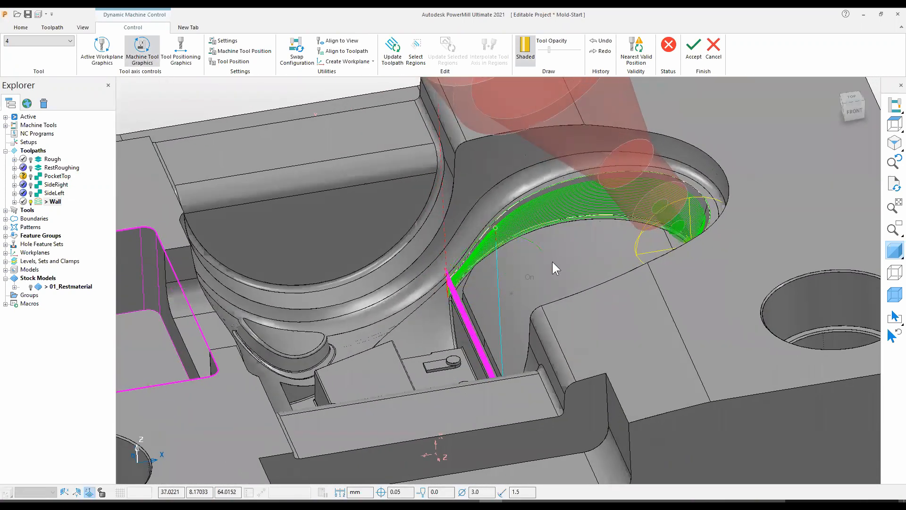
left_click(692, 56)
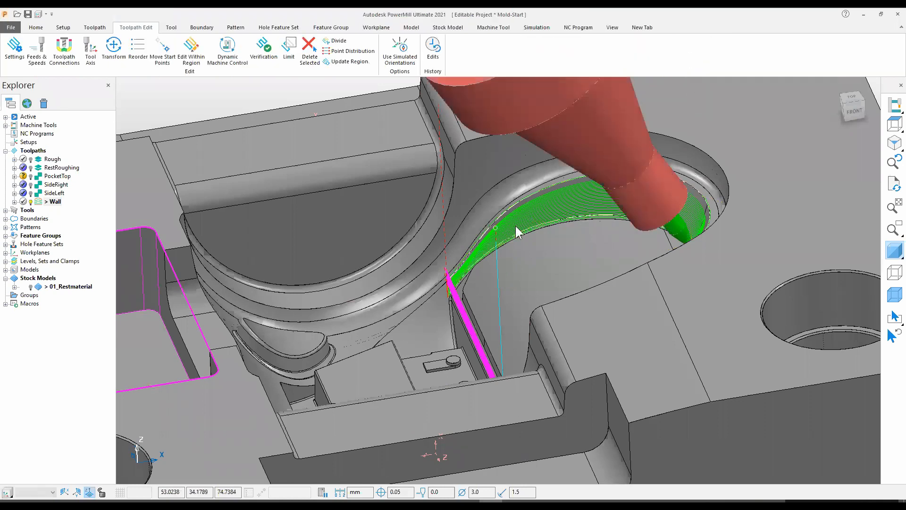
Restart the Wall simulation and reposition the tool at the far lower edge of the curved cavity wall
scroll(490, 220, "down", 2)
scroll(490, 220, "down", 2)
middle_click_drag(515, 229, 439, 224)
right_click(54, 201)
left_click(100, 175)
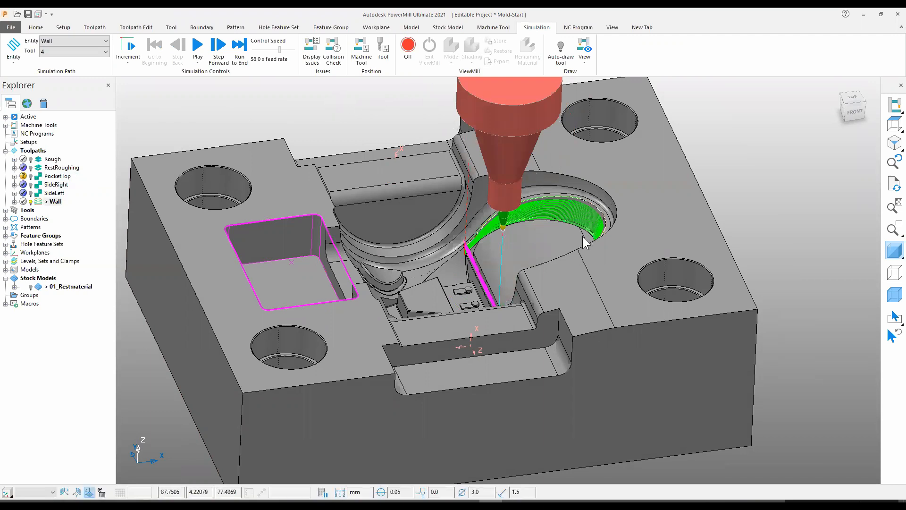
scroll(585, 233, "up", 5)
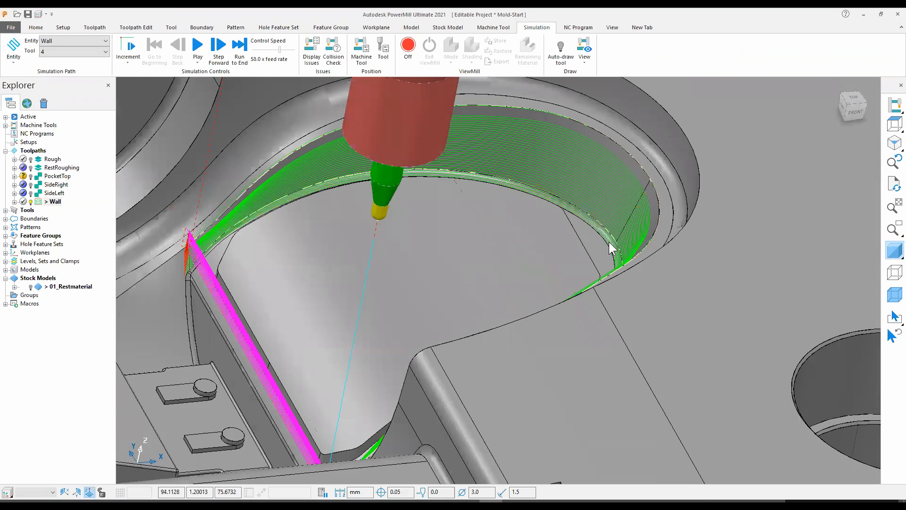
right_click(608, 243)
left_click(632, 279)
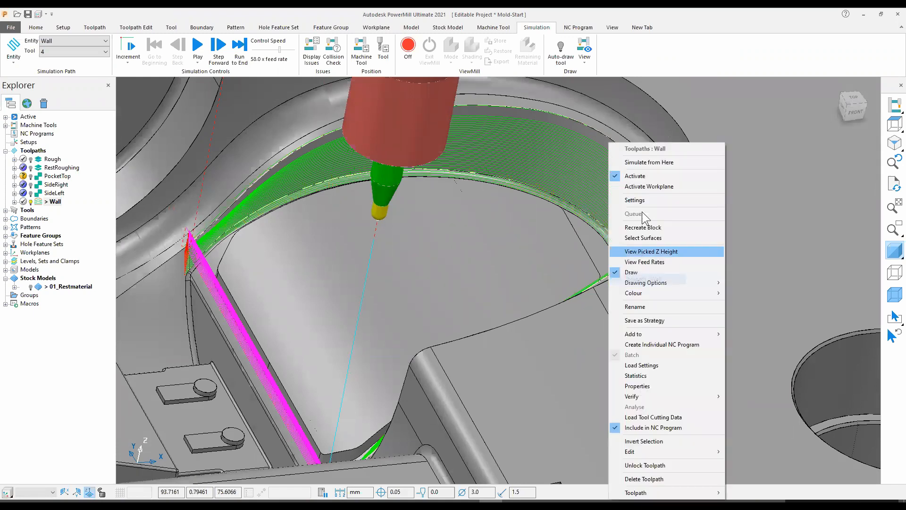
left_click(644, 163)
scroll(565, 219, "down", 5)
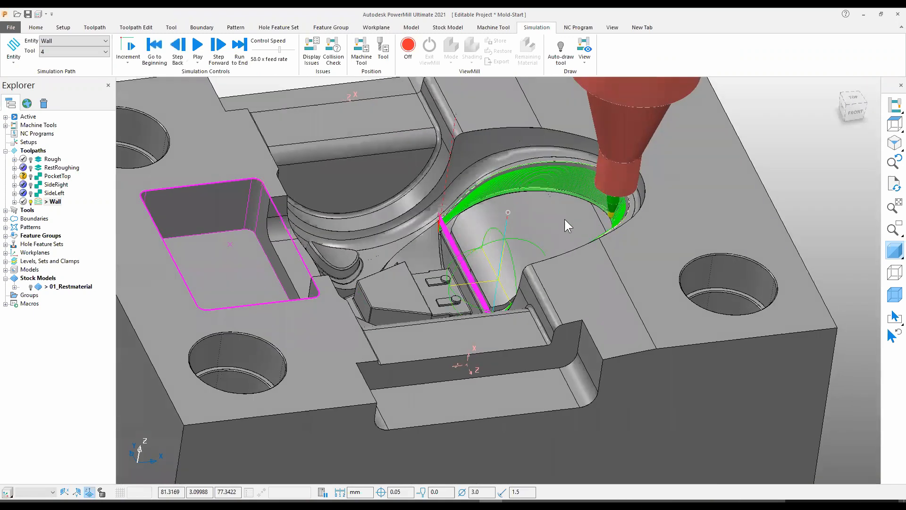
middle_click_drag(564, 219, 525, 213)
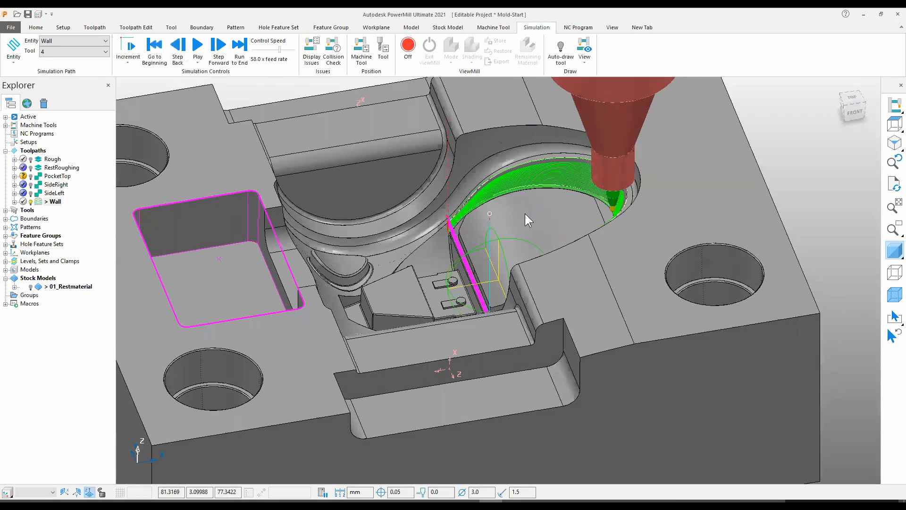
Tilt the tool away from the cavity wall with Dynamic Machine Control and update the Wall toolpath with this orientation
left_click(150, 29)
left_click(263, 48)
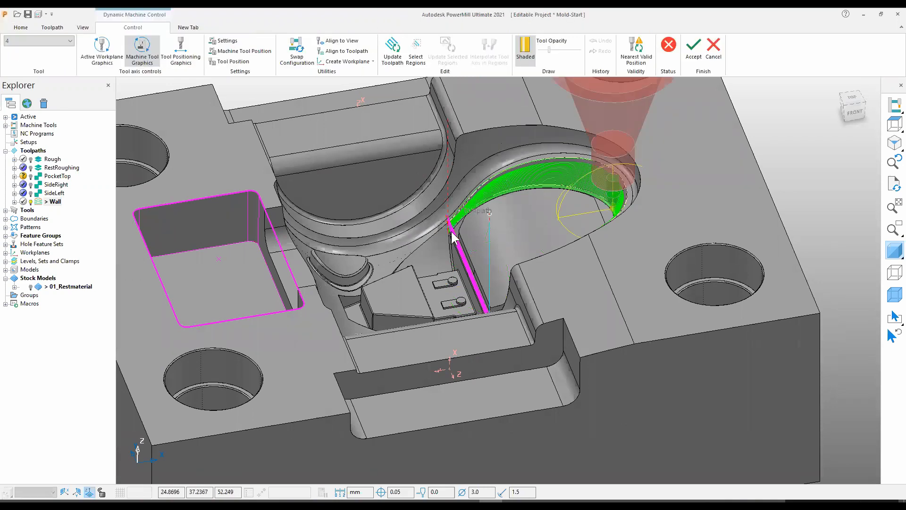
left_click_drag(589, 174, 554, 194)
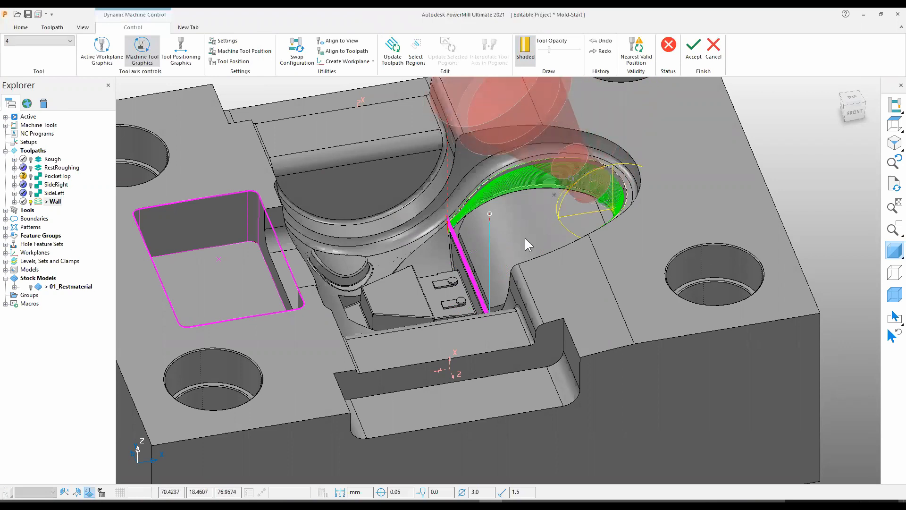
left_click(393, 48)
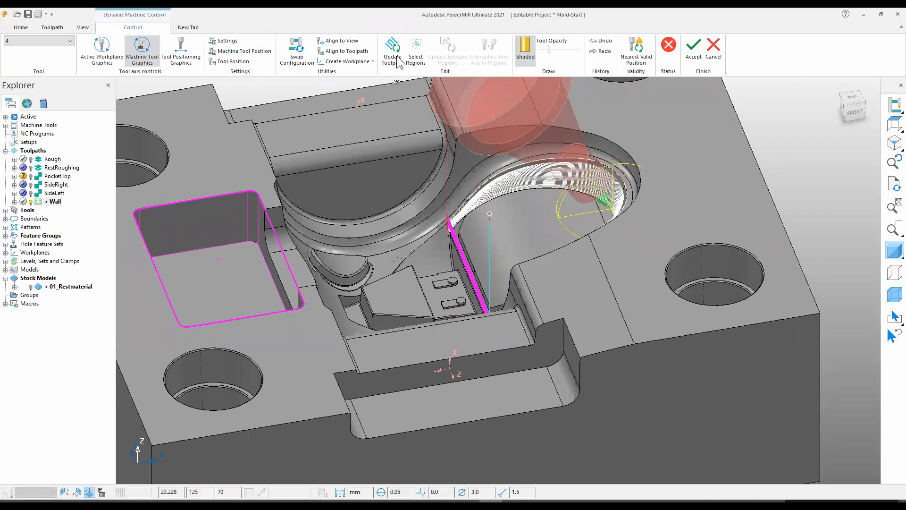
left_click(694, 47)
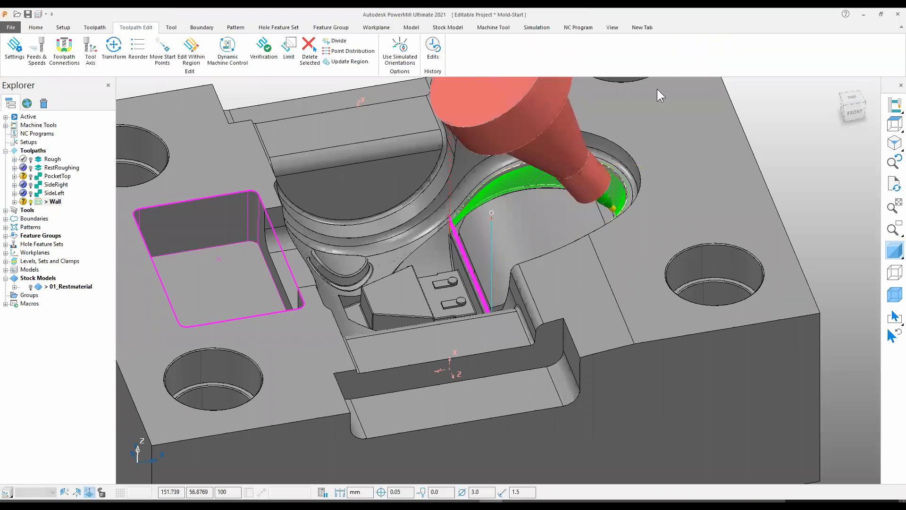
Simulate the Wall toolpath from its start and examine the tilted tool and holder against the mold
left_click(54, 202)
right_click(55, 202)
left_click(101, 175)
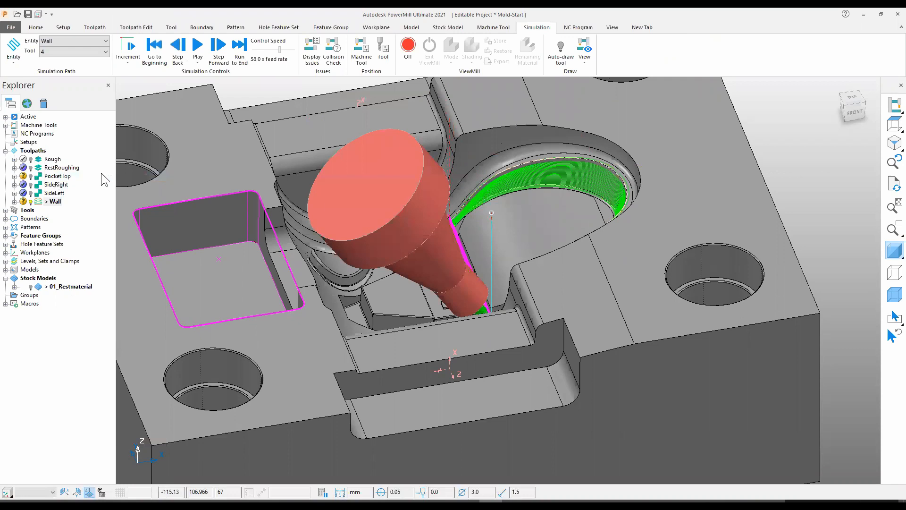
middle_click_drag(290, 274, 343, 280)
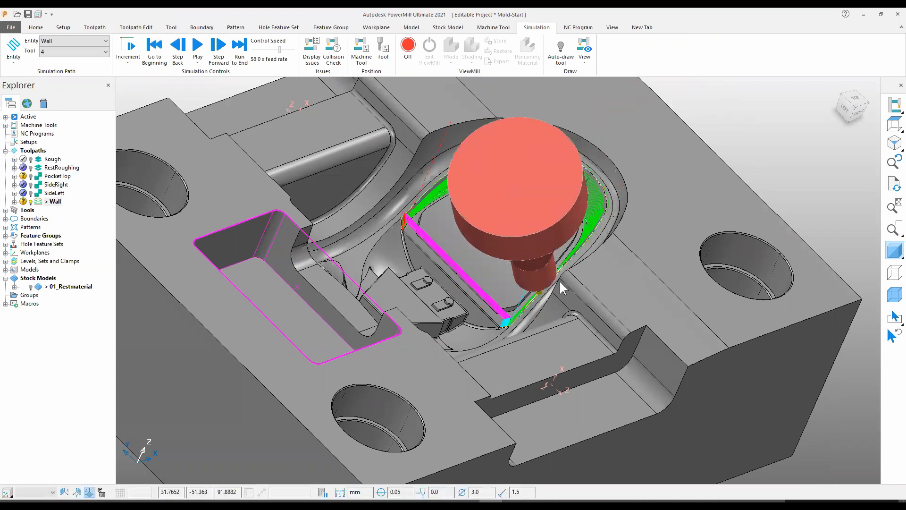
middle_click_drag(563, 277, 418, 205)
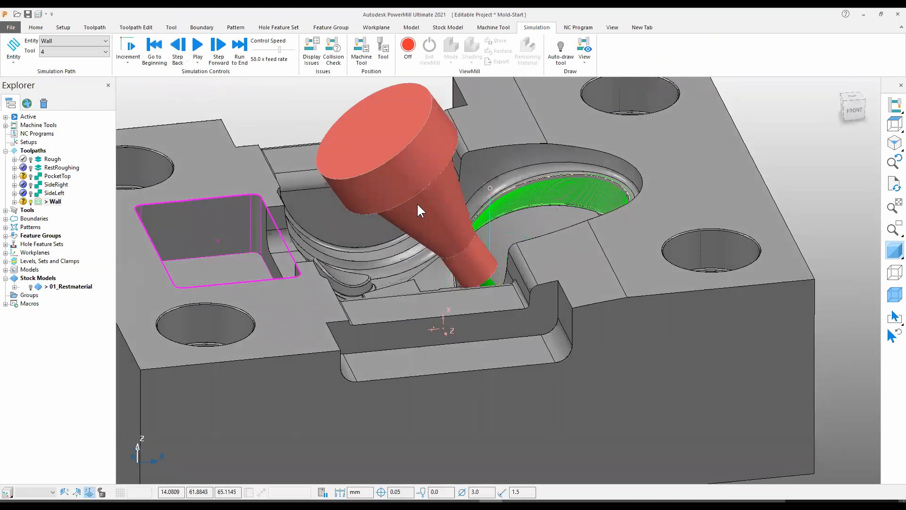
middle_click_drag(418, 204, 471, 296, "shift")
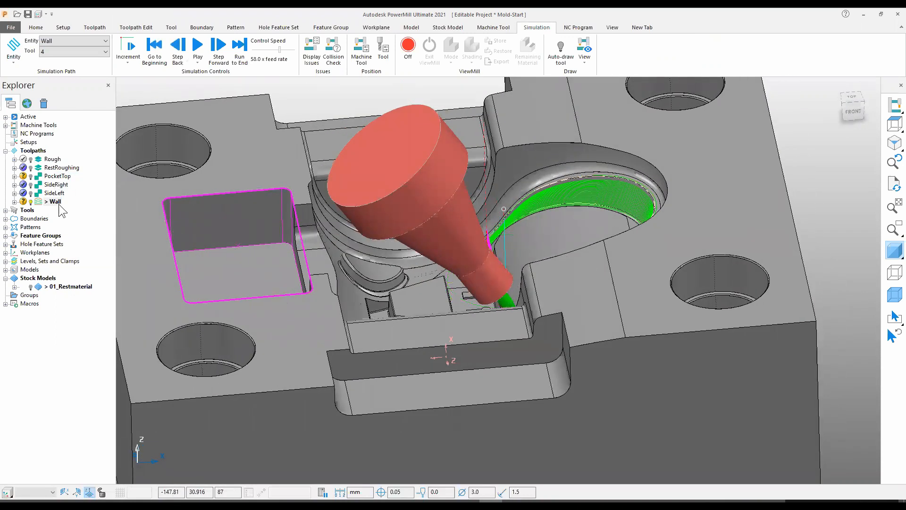
Reopen the Wall toolpath's settings for recalculation and enable automatic collision avoidance for the tool axis
right_click(55, 201)
left_click(84, 213)
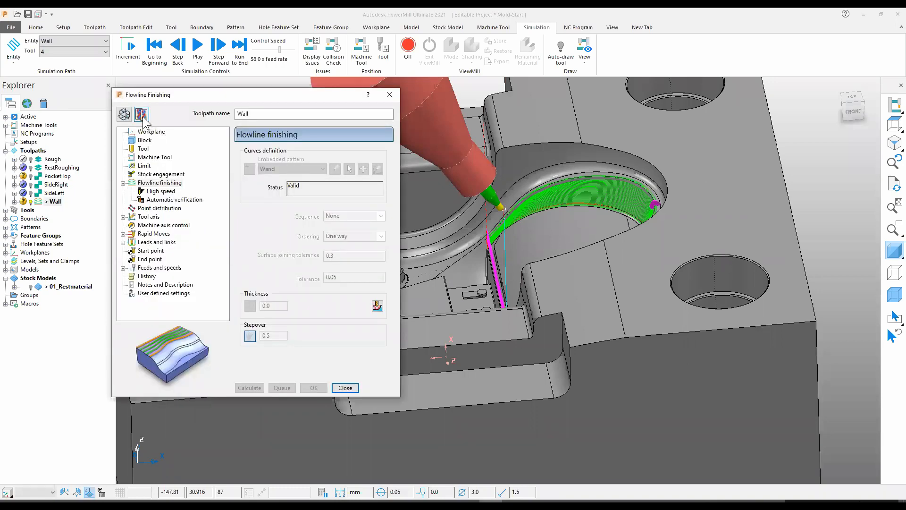
left_click(124, 115)
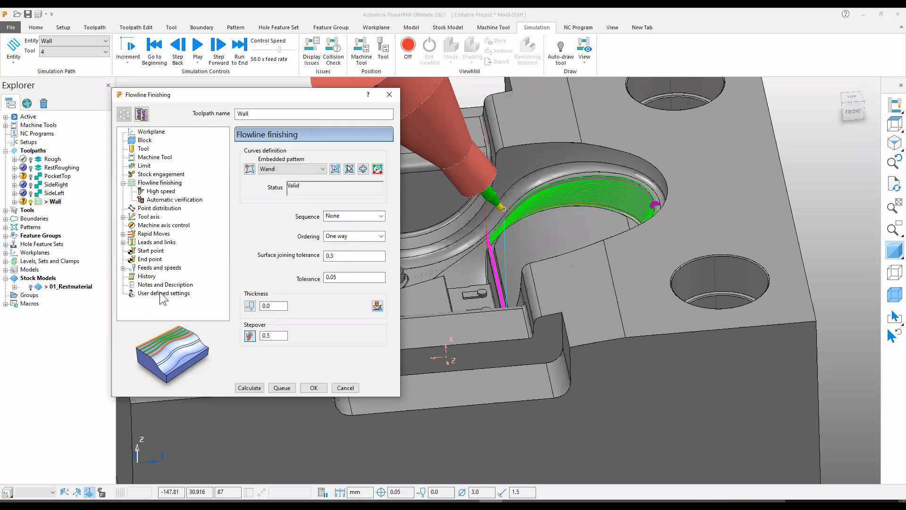
left_click(154, 278)
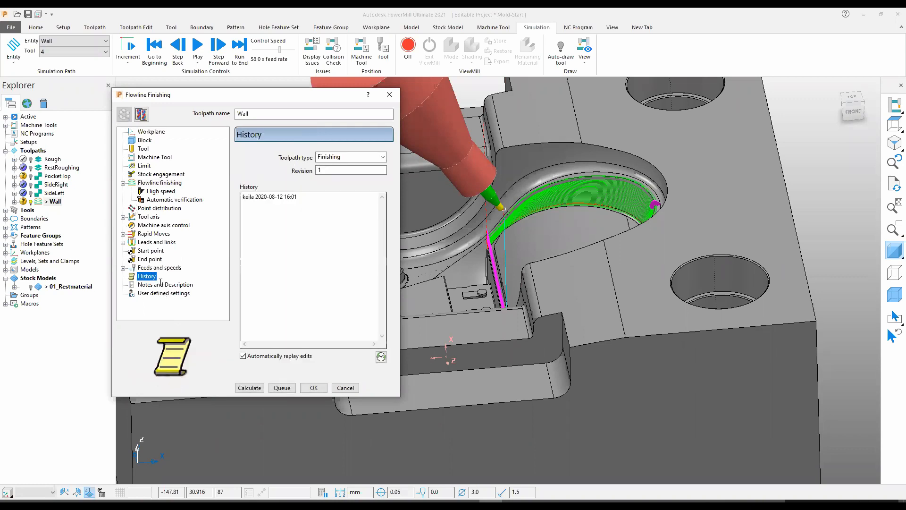
left_click(150, 217)
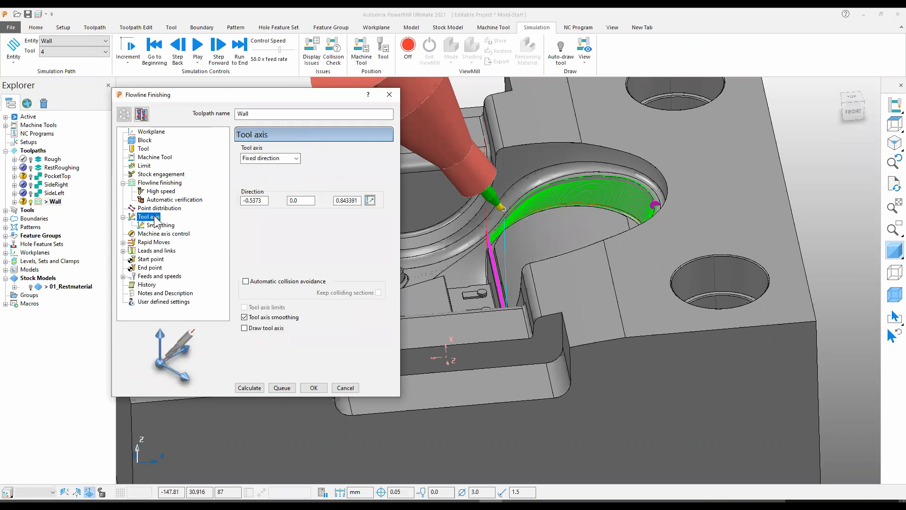
left_click(246, 281)
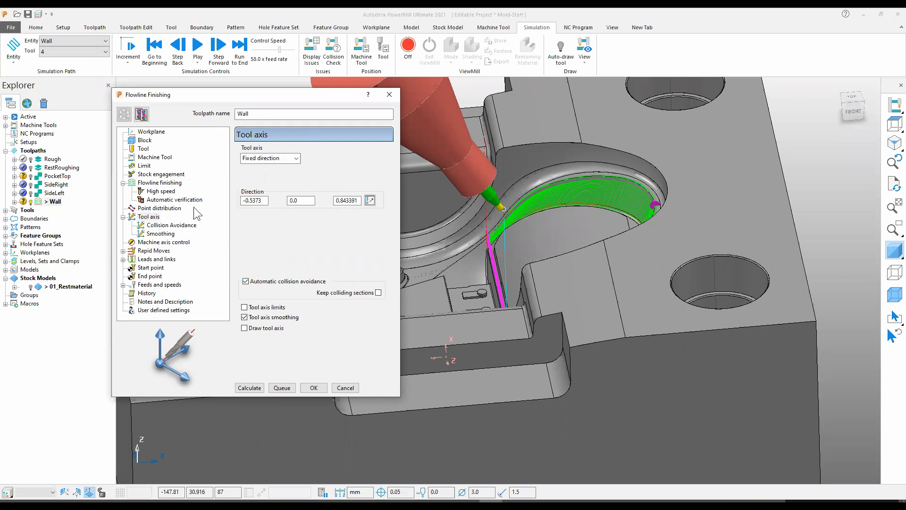
Set collision avoidance to the Automatic tilt method, with a shank clearance of 0.1 and a smoothing distance of 40
left_click(174, 201)
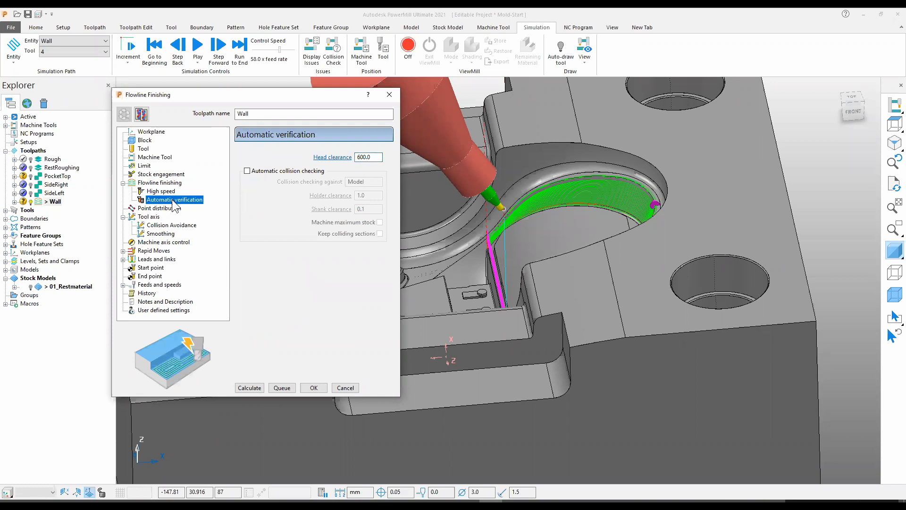
left_click(167, 225)
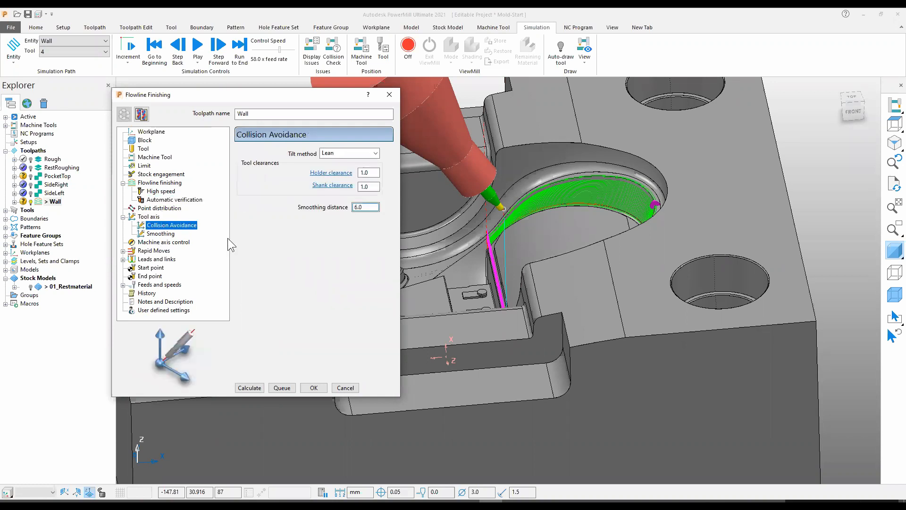
double_click(369, 172)
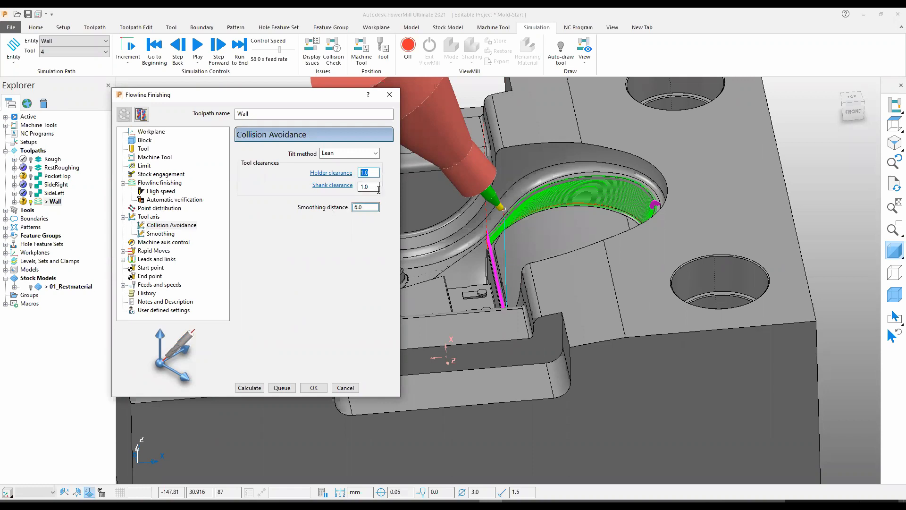
type("0.")
double_click(371, 207)
left_click(371, 163)
left_click(333, 211)
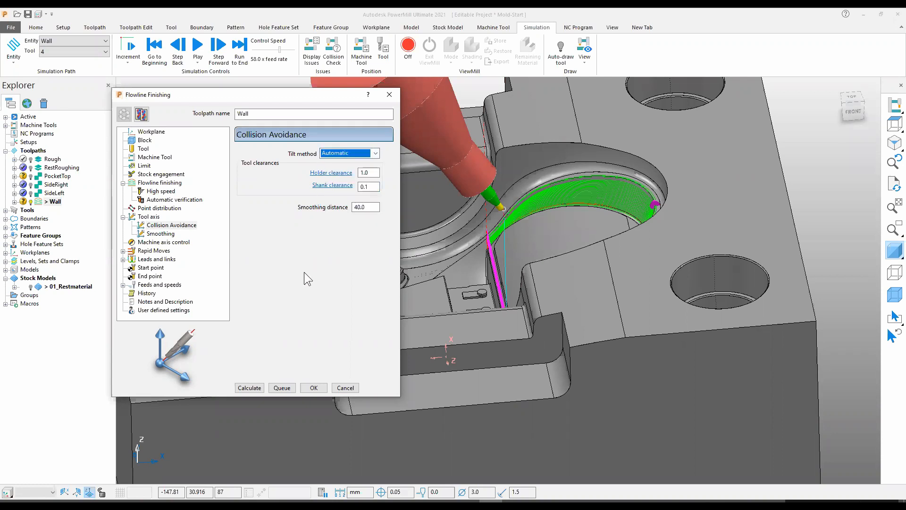
Try to calculate the Wall toolpath with automatic collision avoidance, and cancel the flowline finishing settings
left_click(251, 387)
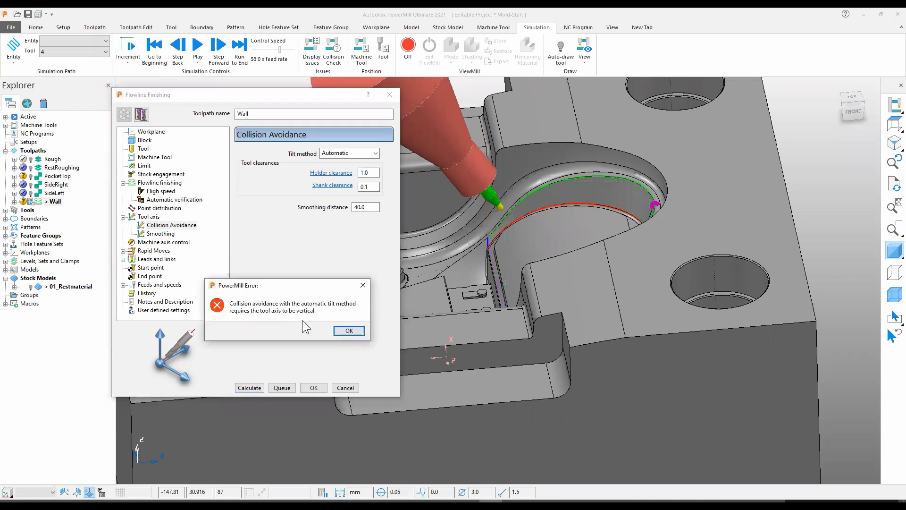
left_click(350, 332)
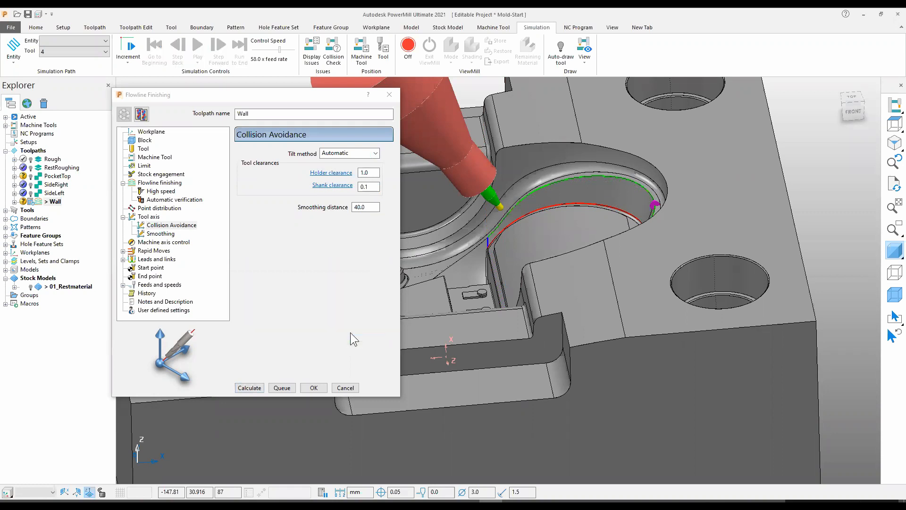
left_click(347, 388)
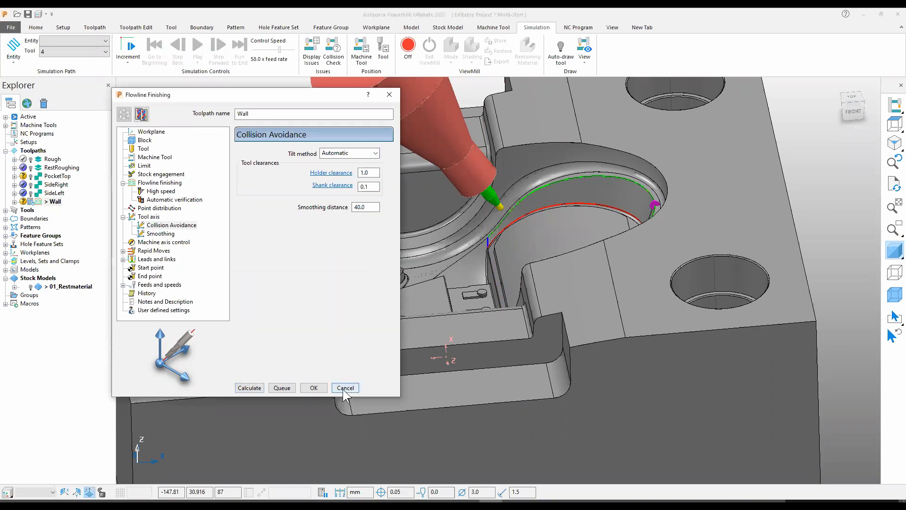
Delete the Wall toolpath and start a new flowline finishing toolpath from the 07_Wand_K3 mold template
right_click(52, 205)
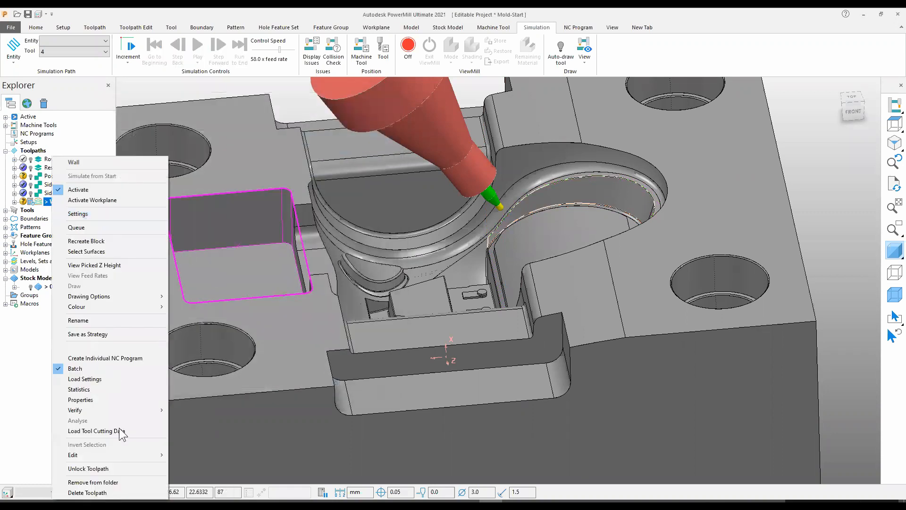
left_click(121, 491)
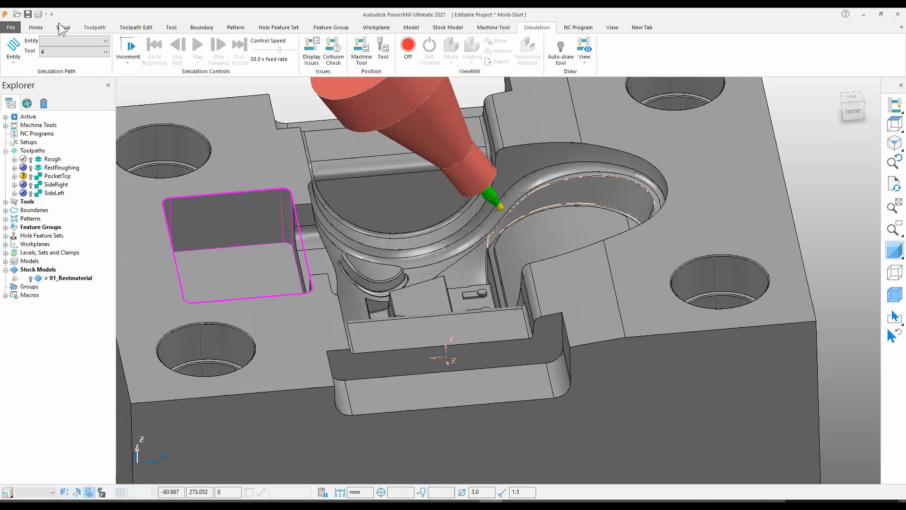
left_click(36, 28)
left_click(246, 61)
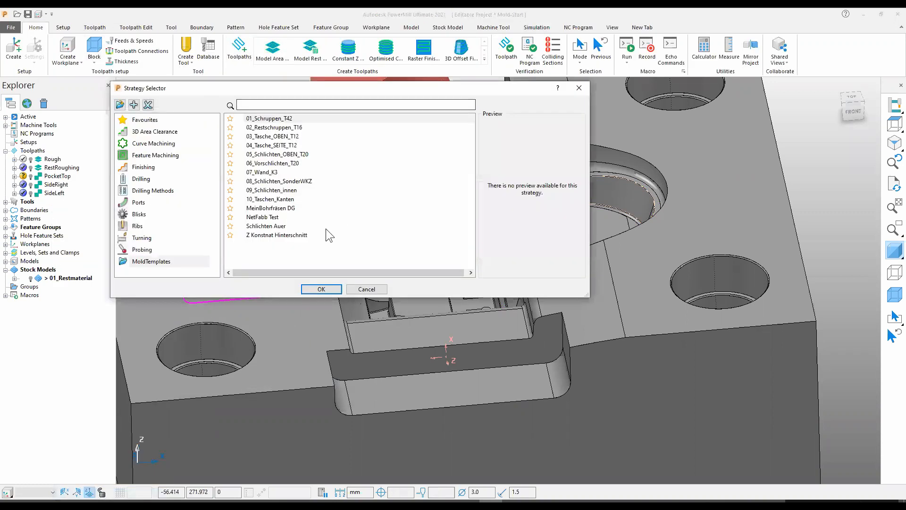
double_click(273, 172)
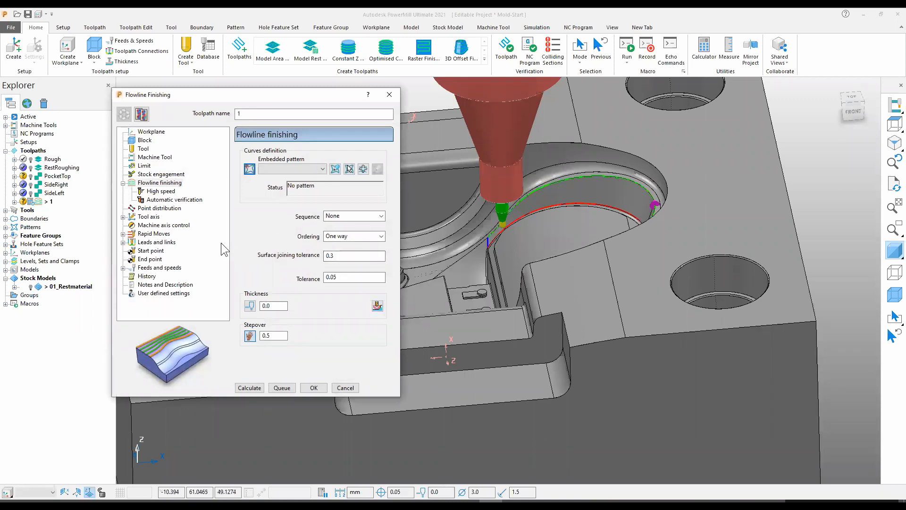
Enable automatic collision avoidance for the new flowline toolpath's vertical tool axis
left_click(123, 217)
left_click(149, 216)
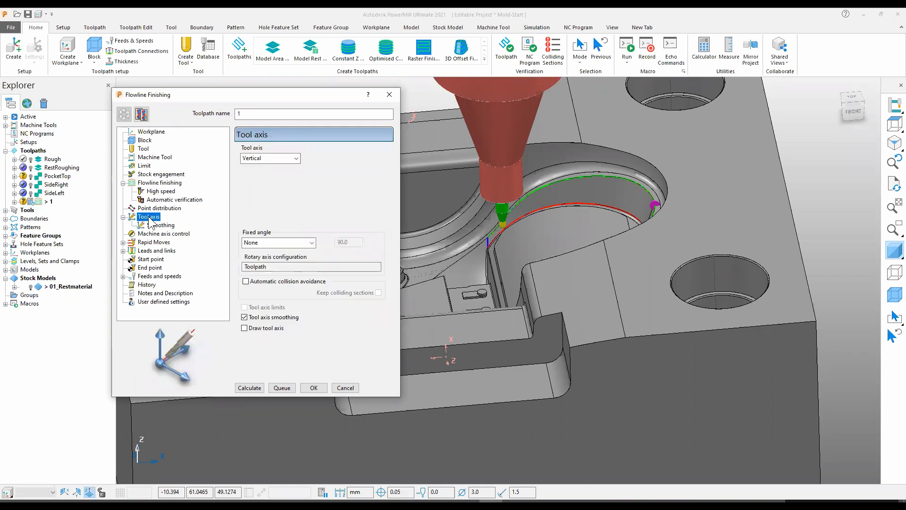
left_click(246, 281)
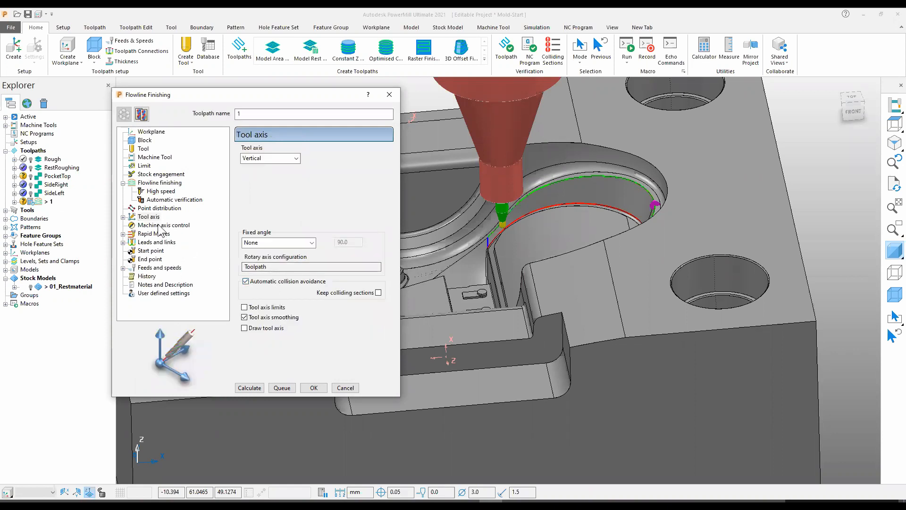
left_click(123, 217)
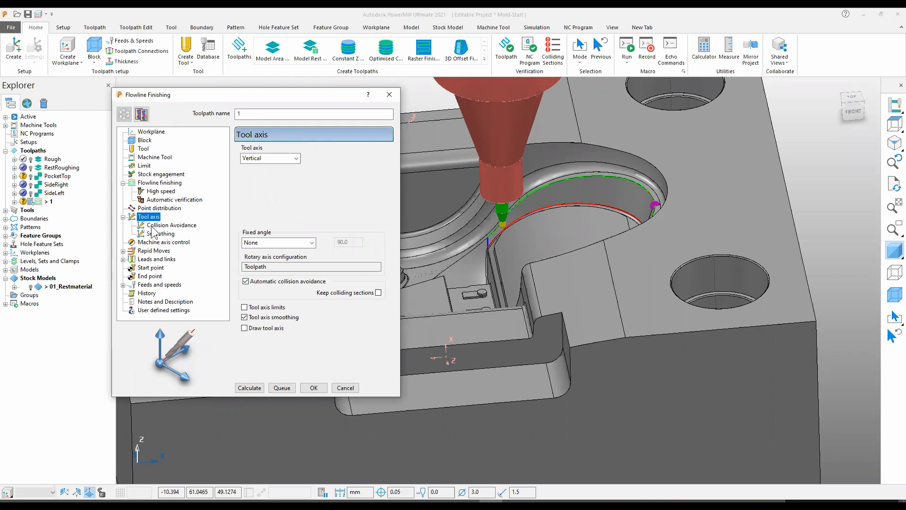
Set the new flowline toolpath's collision avoidance to Automatic tilt, with a shank clearance of 0.1 and a smoothing distance of 40
left_click(173, 226)
left_click(364, 153)
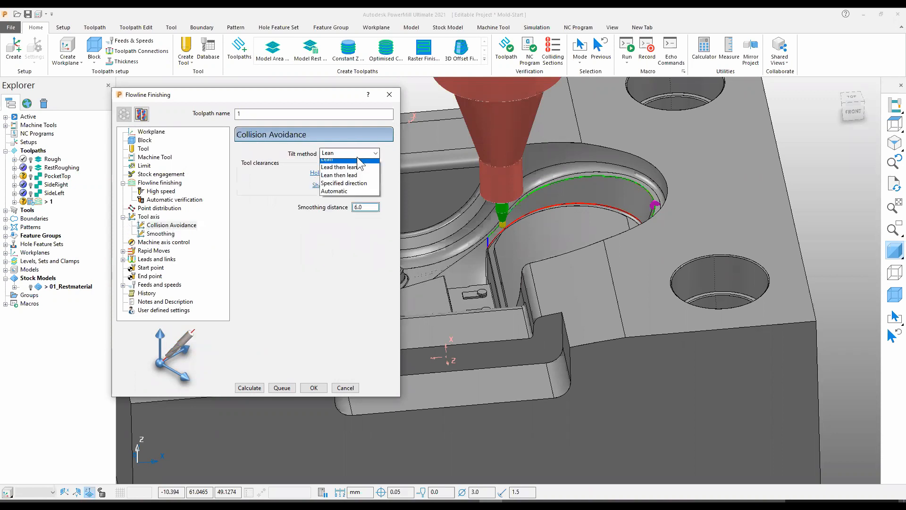
left_click(352, 211)
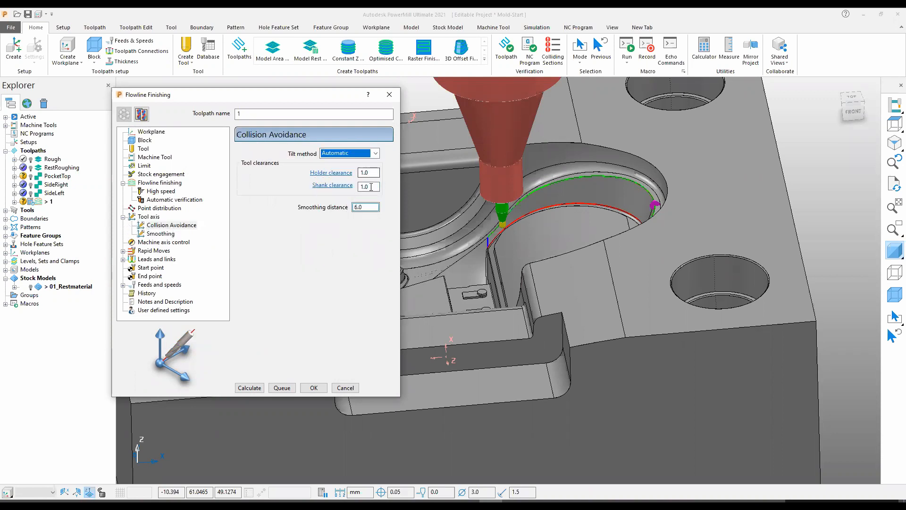
double_click(369, 187)
type("0.1")
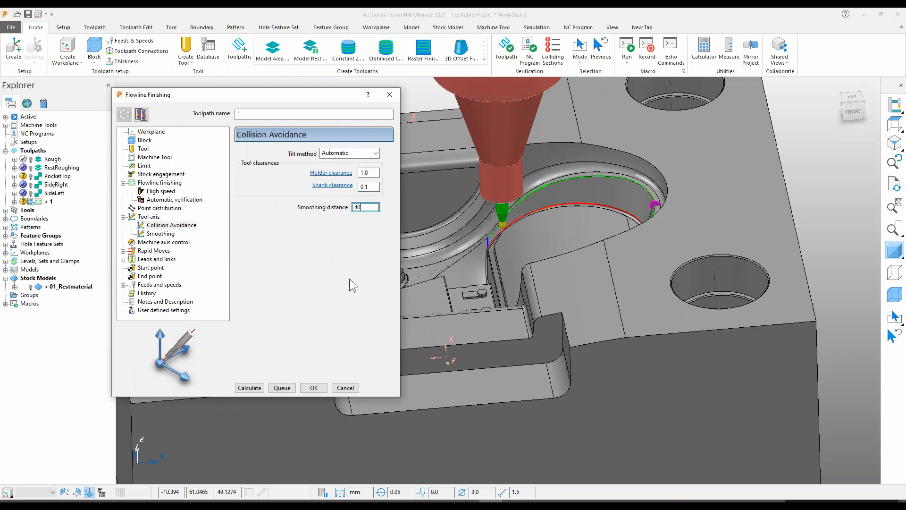
Calculate the flowline toolpath, close its settings and rename the toolpath as Wall
left_click(254, 387)
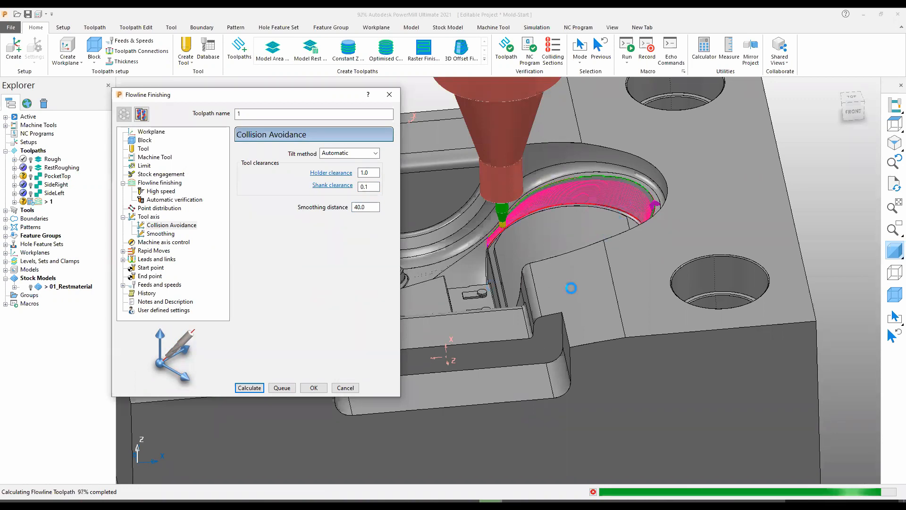
left_click(604, 321)
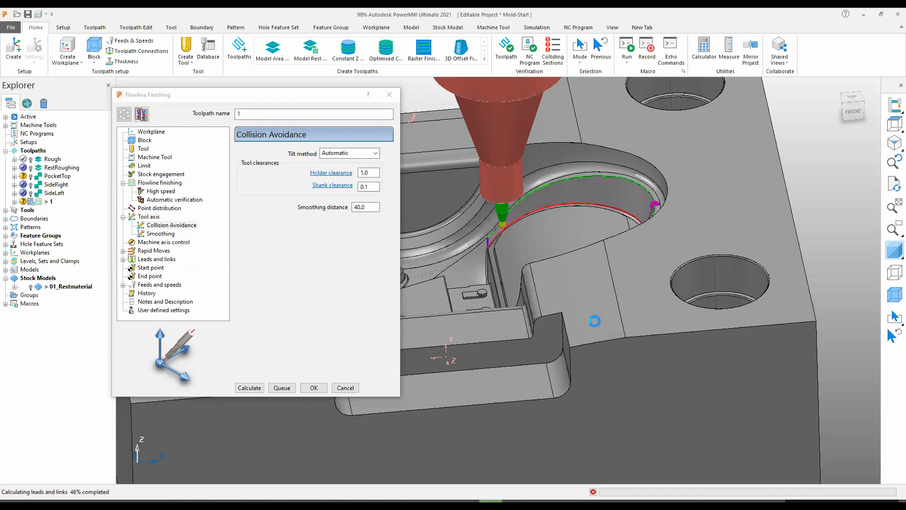
left_click(344, 386)
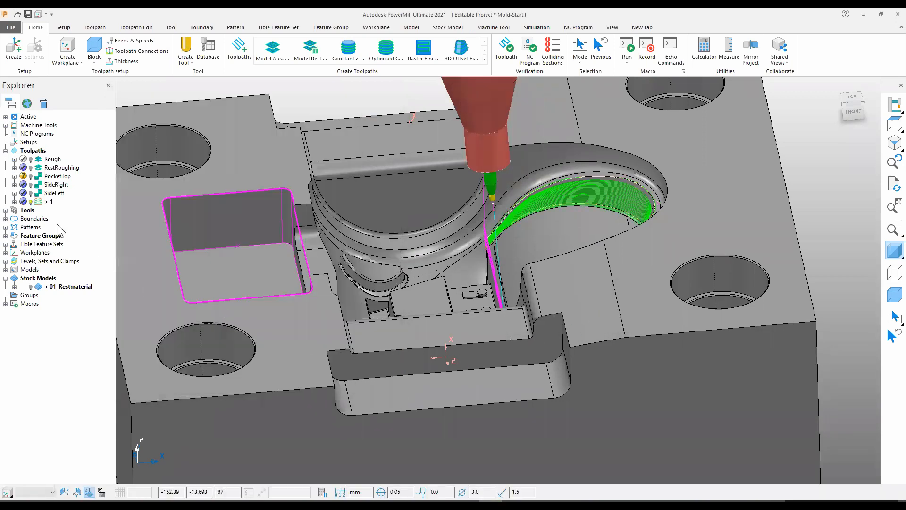
right_click(48, 202)
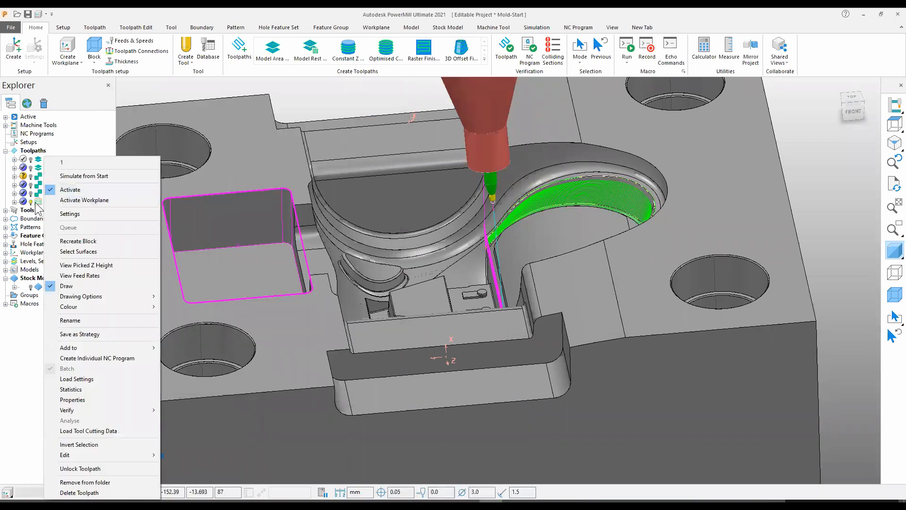
left_click(66, 190)
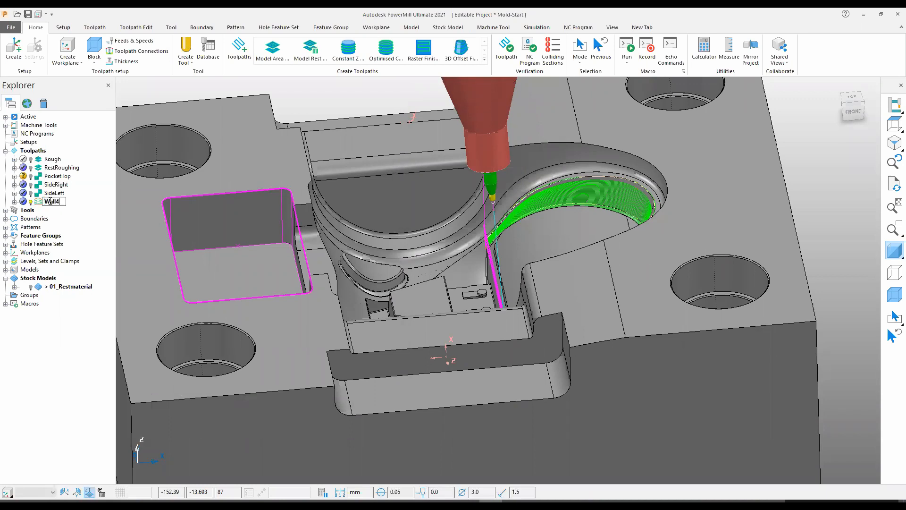
key("Return")
Simulate the recalculated Wall toolpath from its start and examine the tool's tilt along the cavity wall
right_click(49, 202)
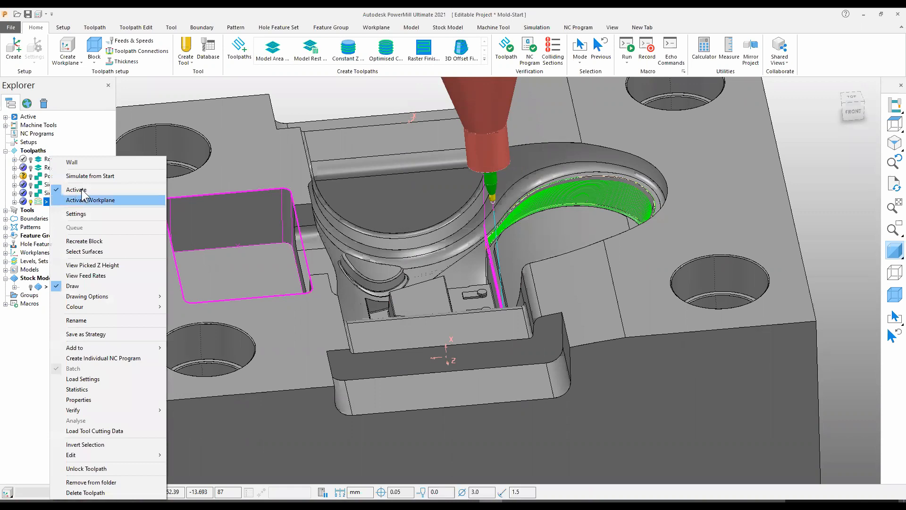
left_click(89, 176)
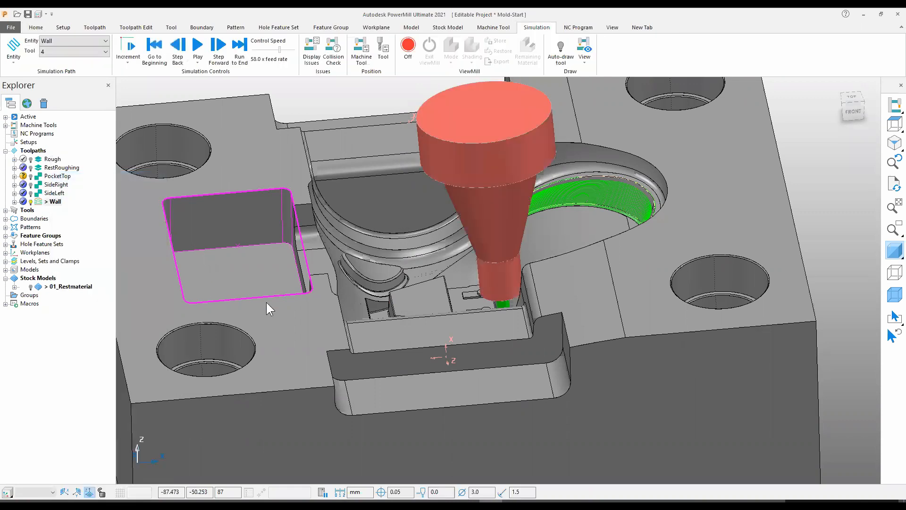
middle_click_drag(487, 354, 510, 355)
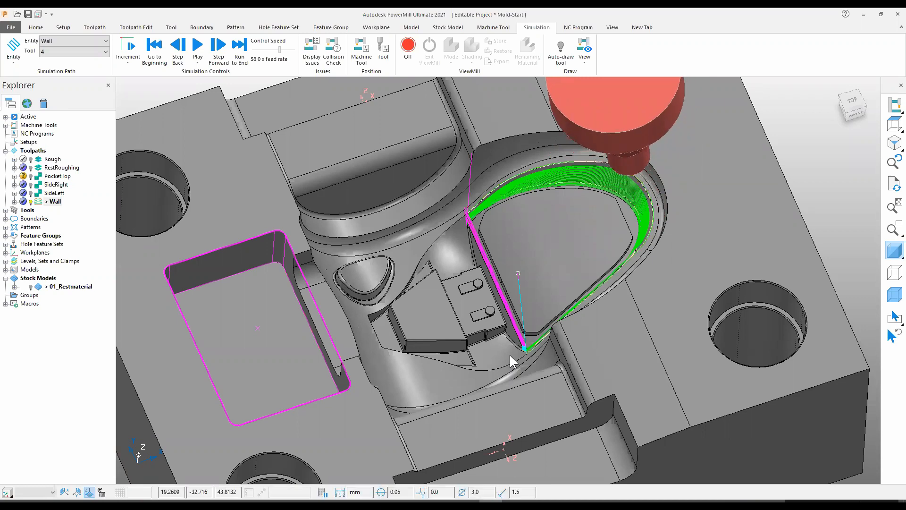
middle_click_drag(611, 367, 492, 269)
Deactivate the Wall toolpath and start a surface projection finishing toolpath from the 08_Schlichten_SonderWKZ mold template
double_click(41, 202)
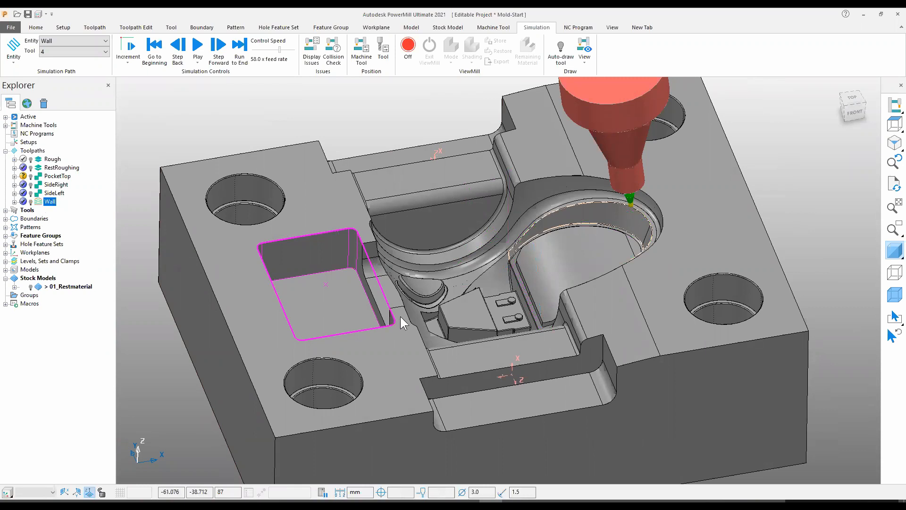
left_click(585, 257)
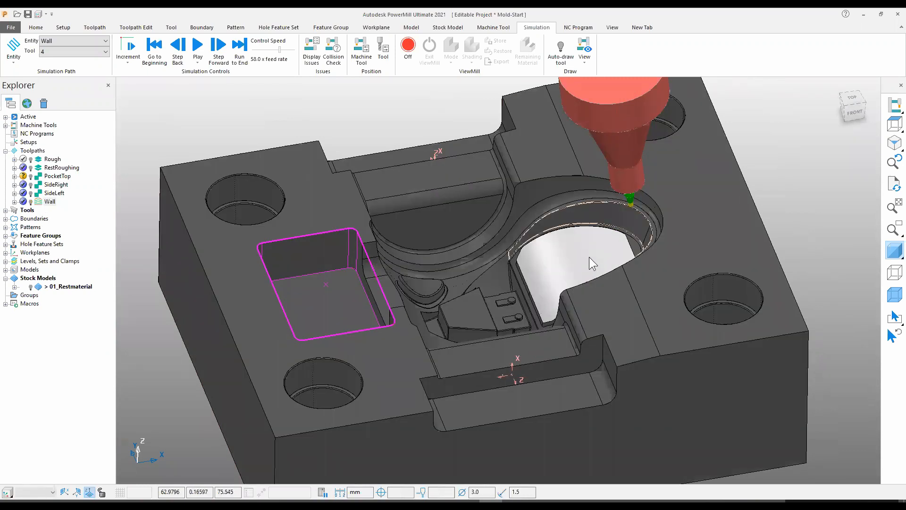
left_click(405, 125)
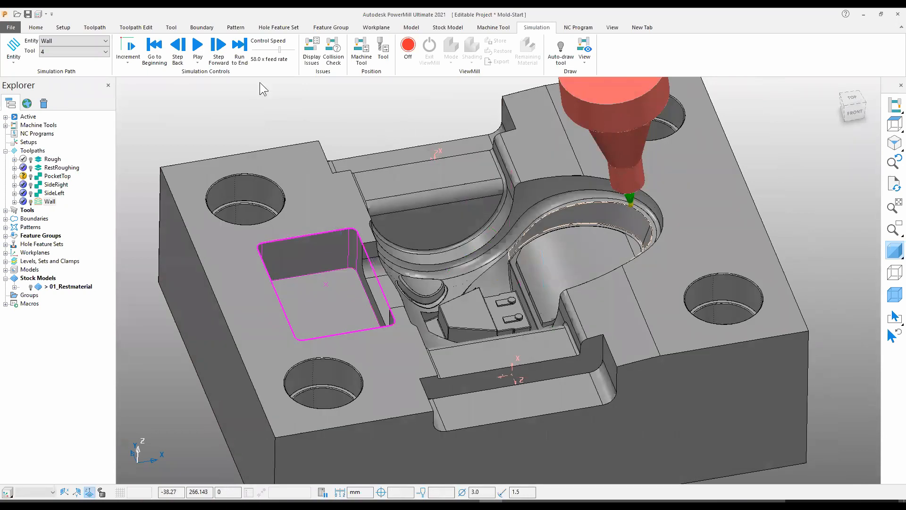
left_click(62, 28)
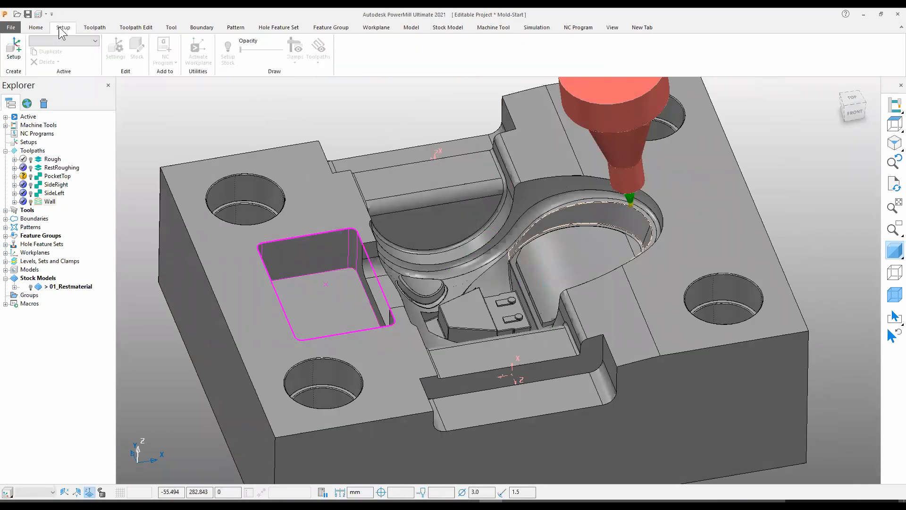
left_click(43, 29)
left_click(239, 47)
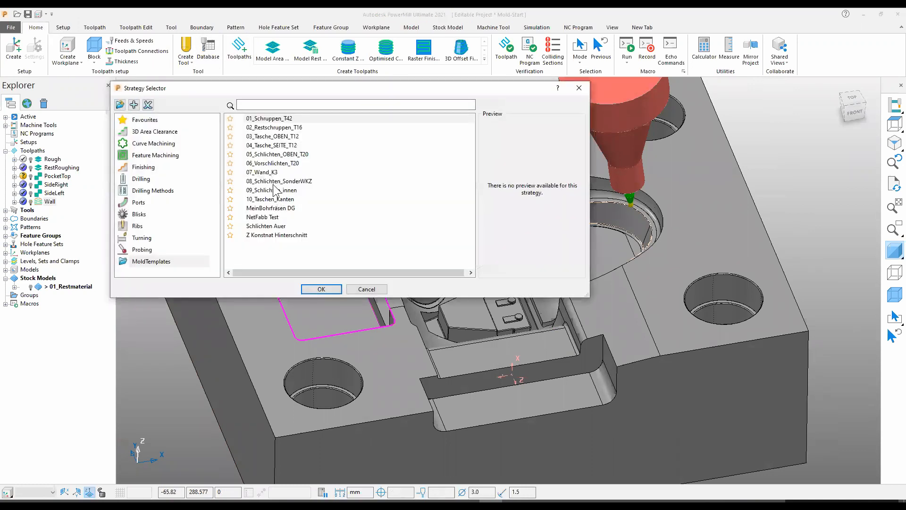
left_click(278, 182)
left_click(322, 289)
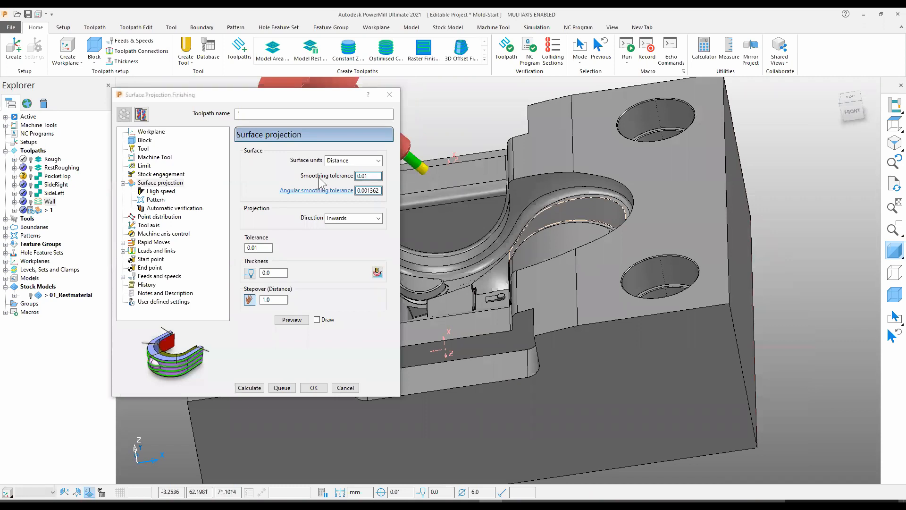
Check the Form_D6R03 tool's geometry and select the cavity's floor surface for the surface projection
left_click(143, 149)
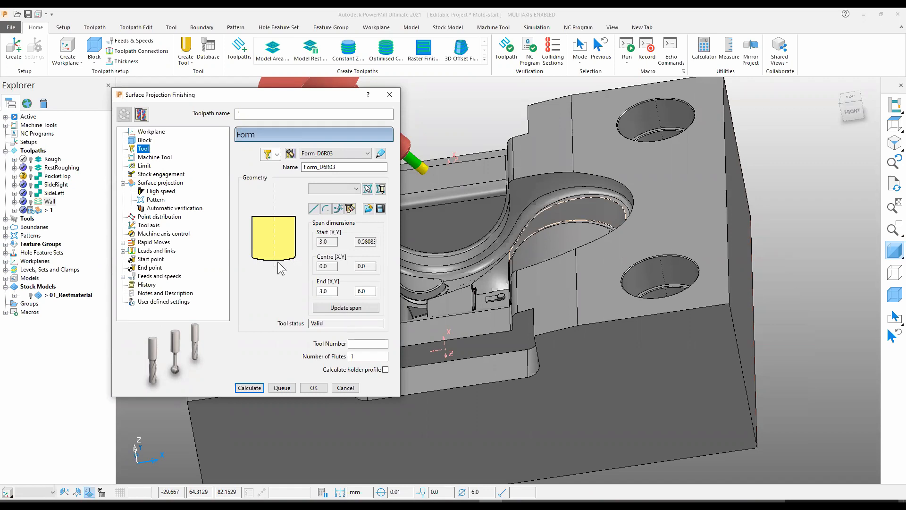
left_click(161, 183)
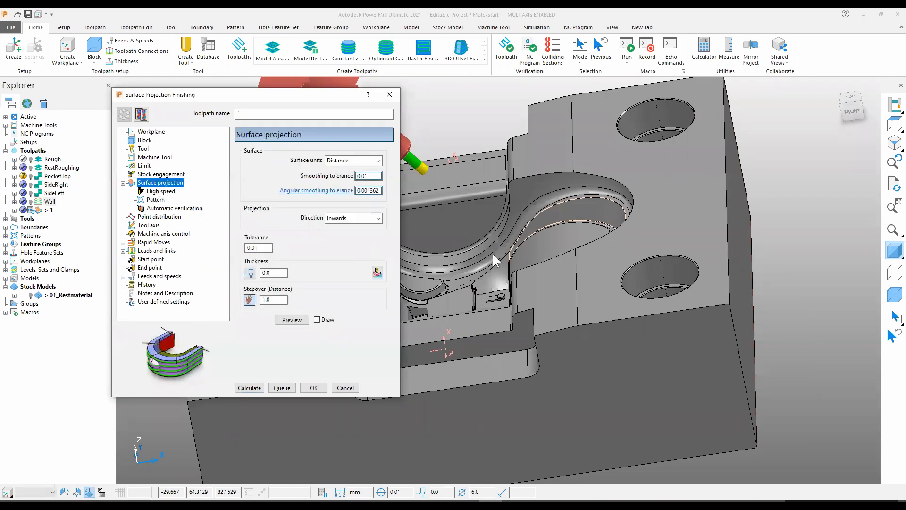
left_click(552, 244)
middle_click_drag(515, 287, 594, 242)
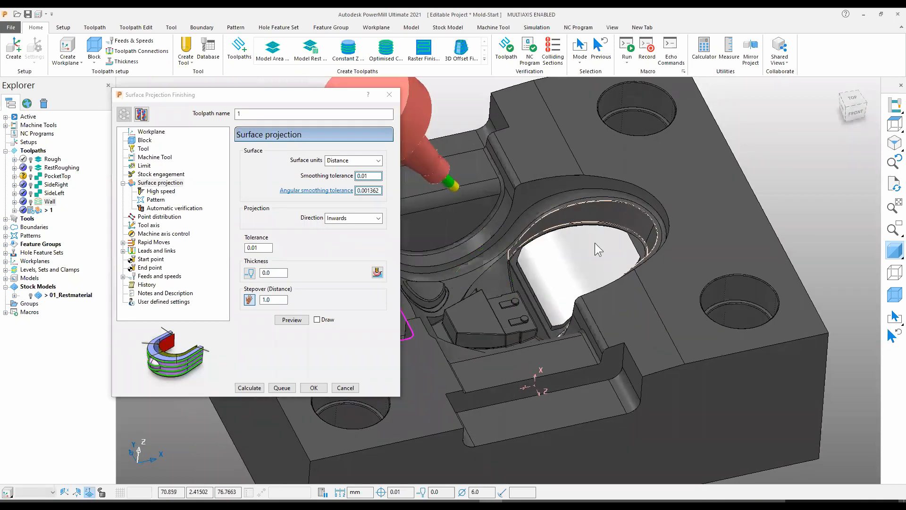
Check the Lead/Lean tool axis settings, name the toolpath Special-5Ax and calculate it
left_click(142, 226)
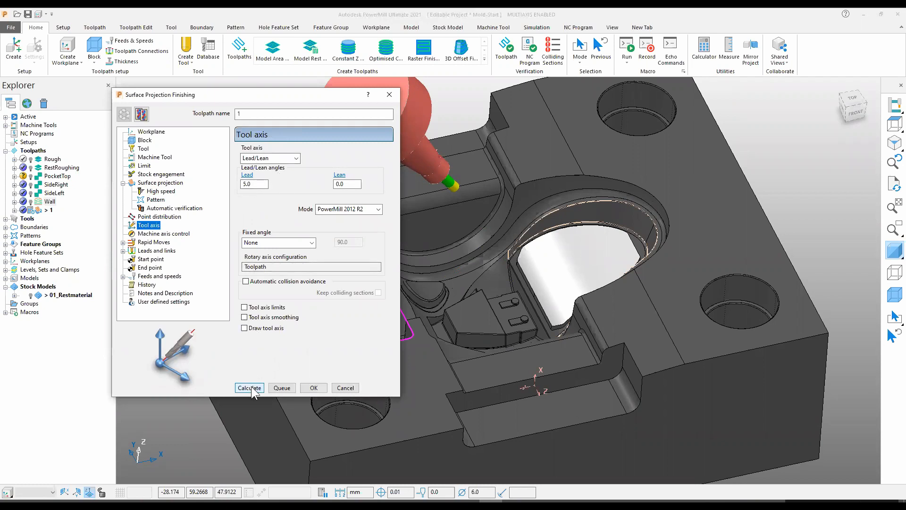
double_click(246, 114)
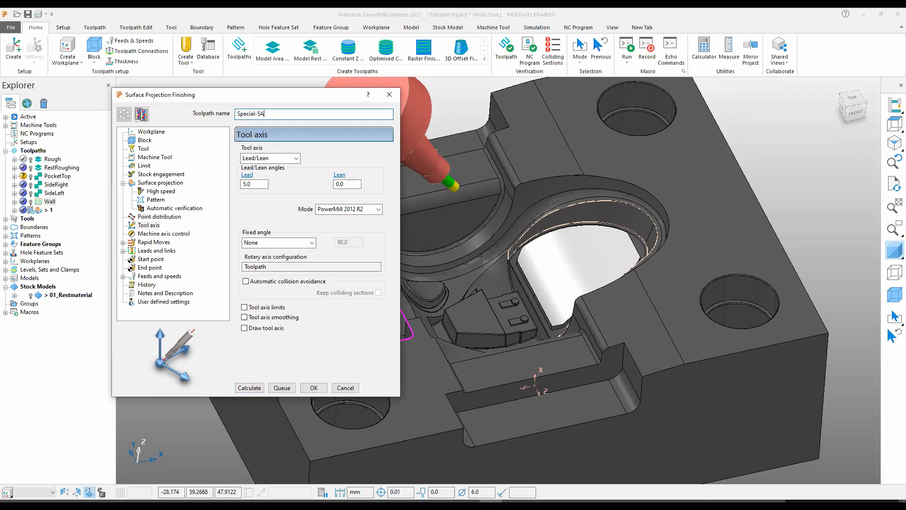
left_click(250, 387)
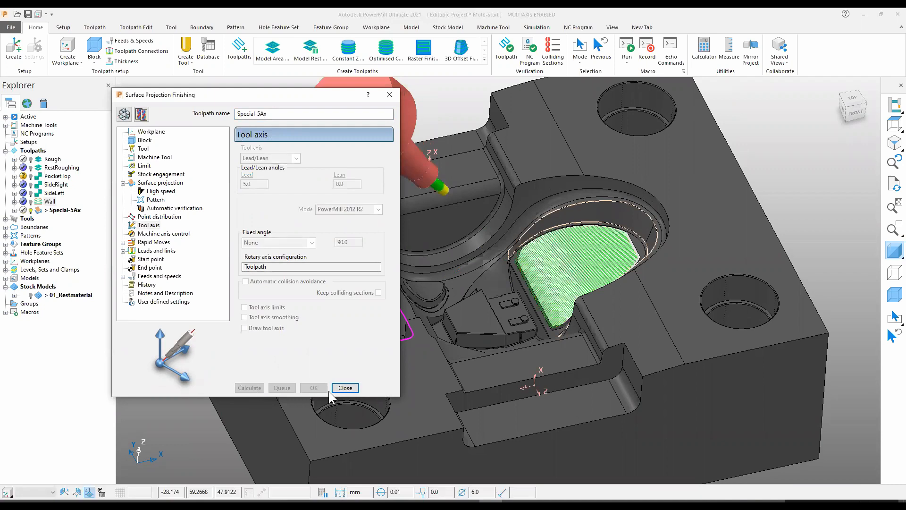
Make a copy of the Special-5Ax toolpath and change the copy's tool to the ball-nosed BN6
left_click(143, 149)
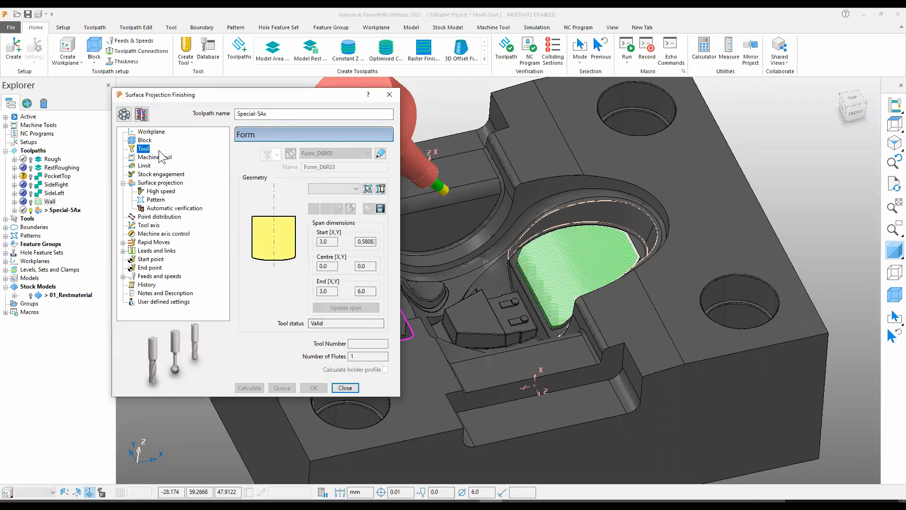
left_click(141, 115)
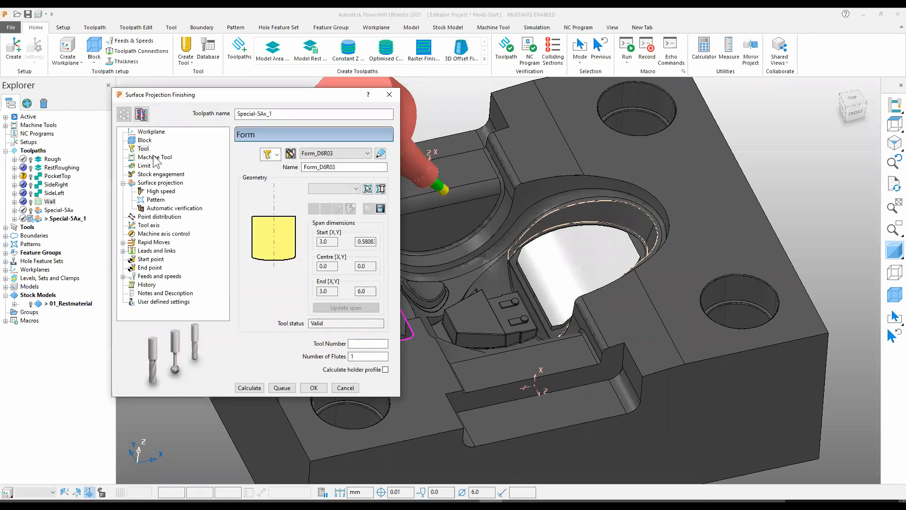
left_click(277, 154)
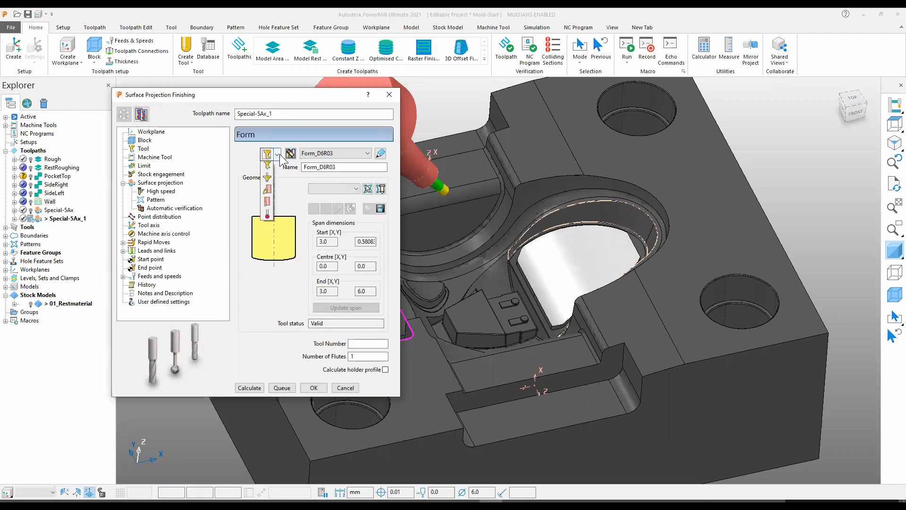
left_click(333, 154)
left_click(333, 154)
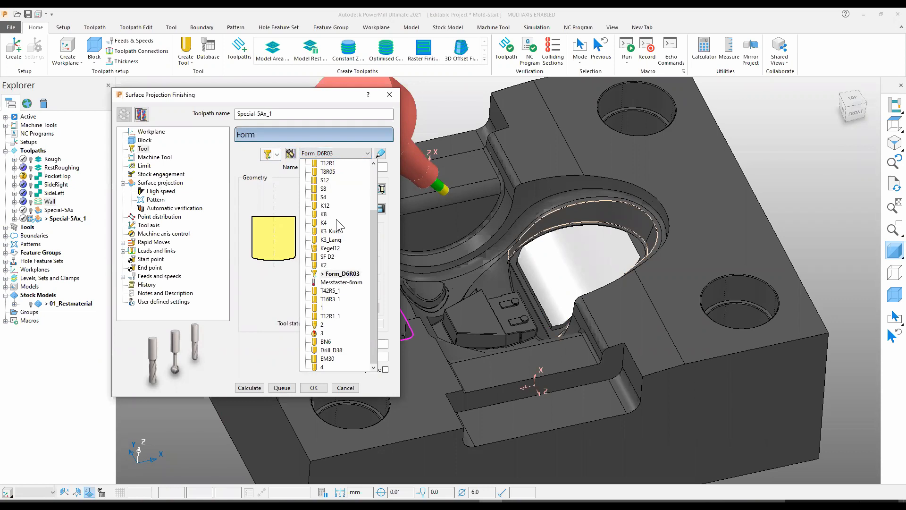
left_click(325, 342)
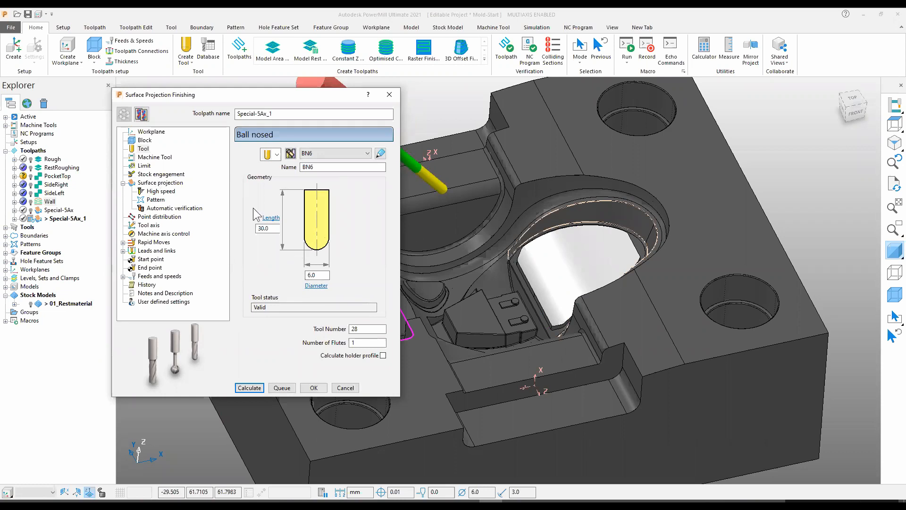
Set the tool axis of Special-5Ax_1 to Vertical, calculate the toolpath and close its settings
left_click(150, 225)
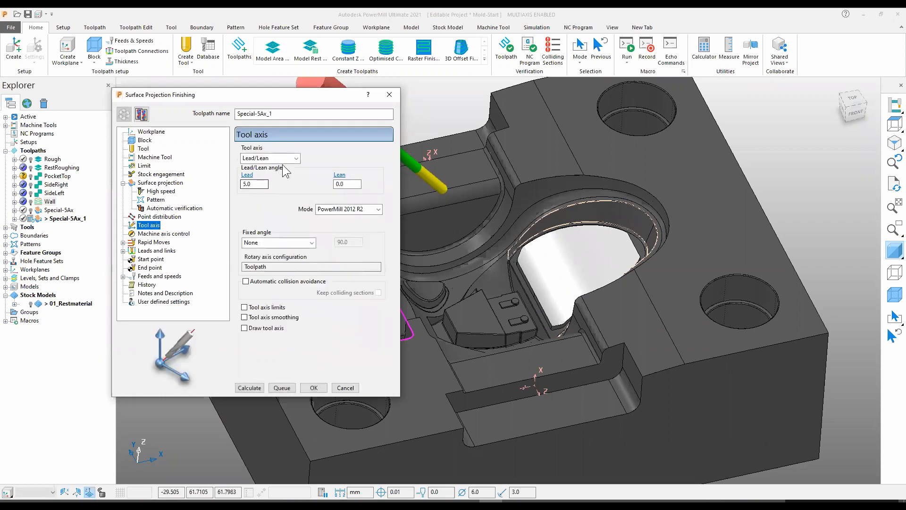
left_click(284, 159)
left_click(270, 170)
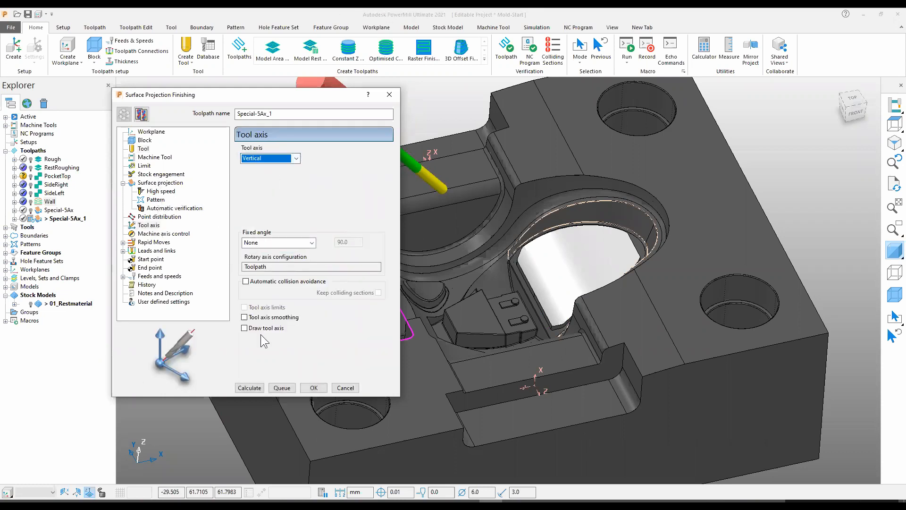
left_click(251, 386)
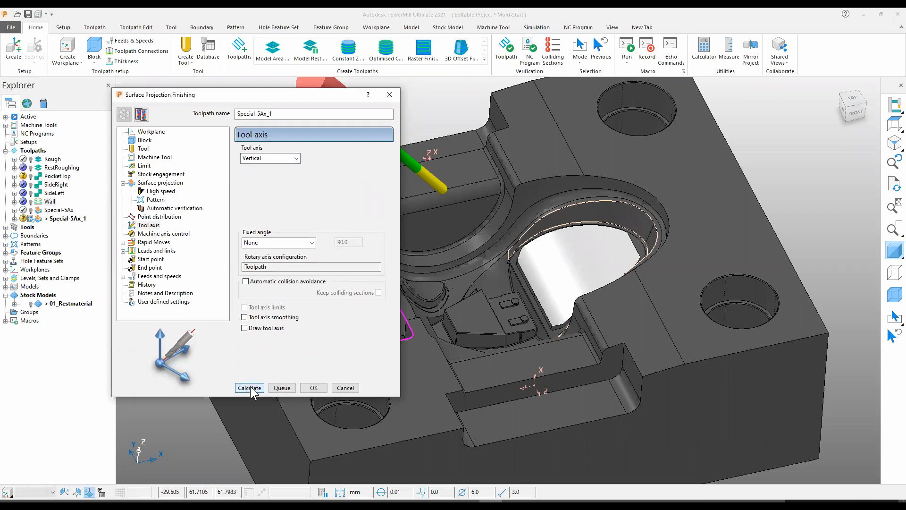
left_click(352, 388)
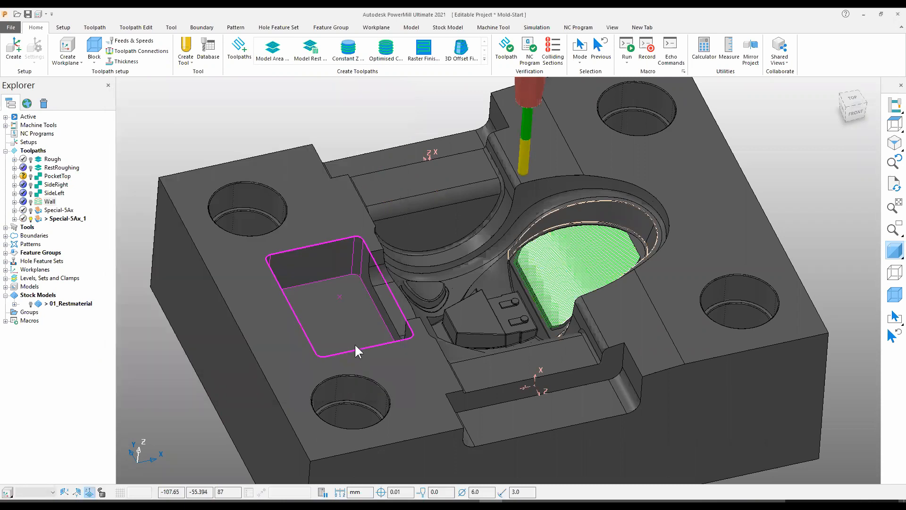
Section the mold dynamically along the Y axis with the back plane at distance 0
scroll(354, 342, "down", 2)
mouse_move(366, 179)
middle_mouse_down()
mouse_move(349, 187)
mouse_move(411, 297)
mouse_move(375, 287)
mouse_move(486, 345)
middle_mouse_up()
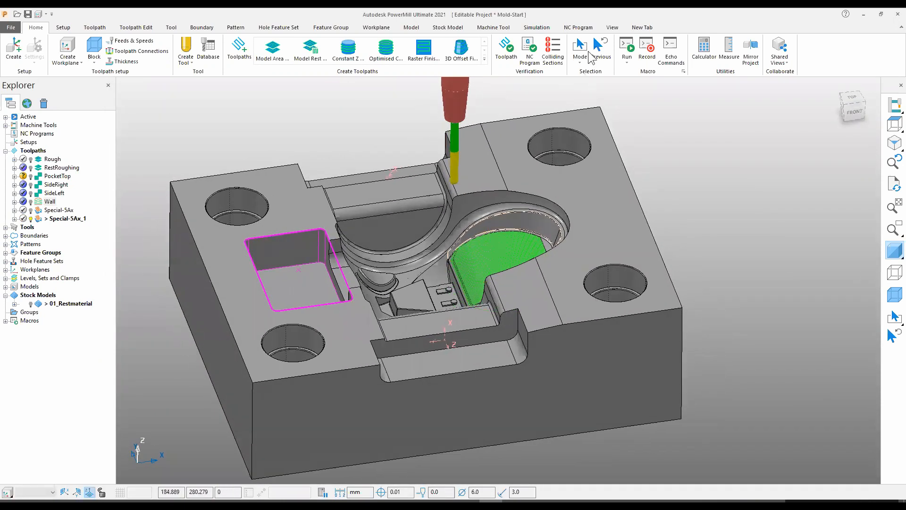
left_click(612, 28)
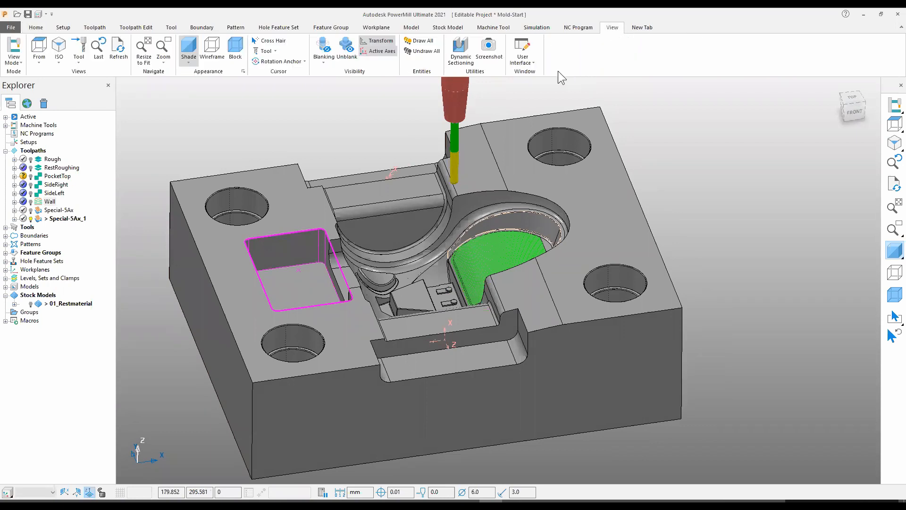
left_click(461, 49)
left_click(84, 105)
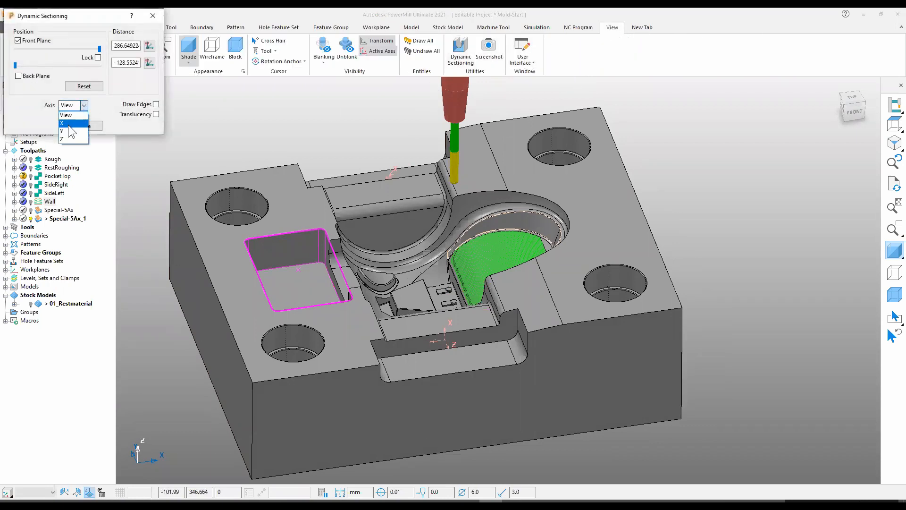
left_click(71, 124)
left_click(74, 110)
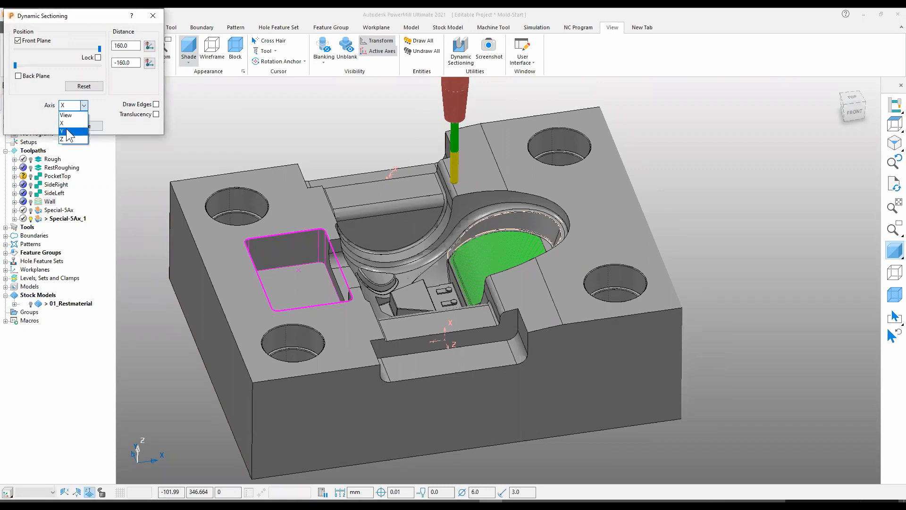
left_click(69, 129)
left_click_drag(15, 65, 65, 65)
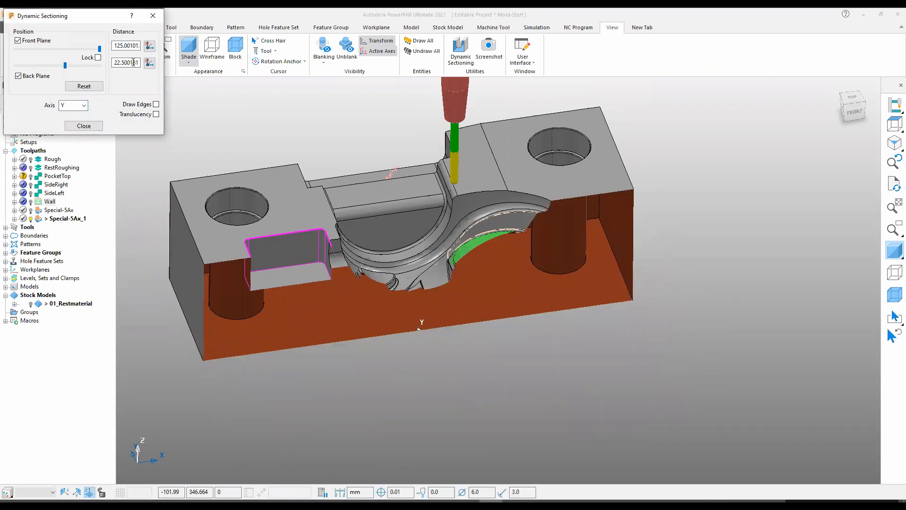
type("0")
key("Return")
Simulate the Special-5Ax_1 toolpath from a picked point on the sectioned edge of the cavity floor
scroll(545, 250, "up", 6)
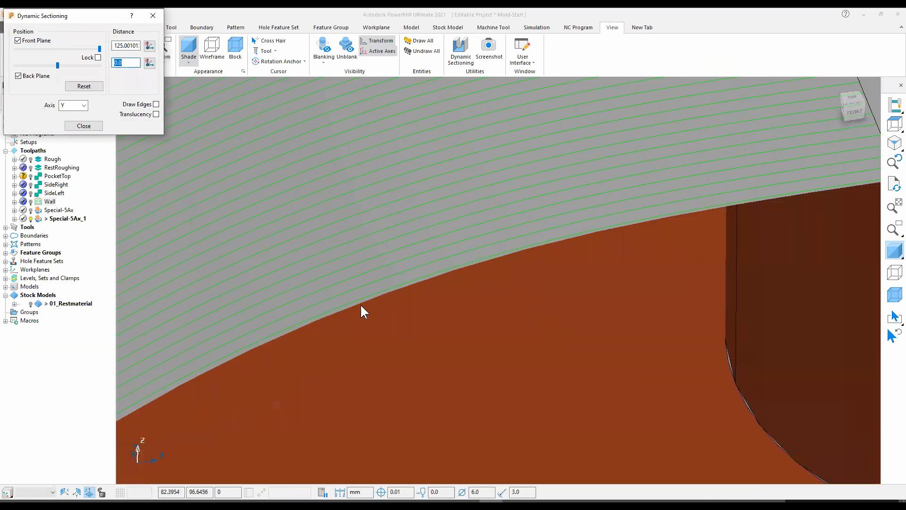
left_click(363, 303)
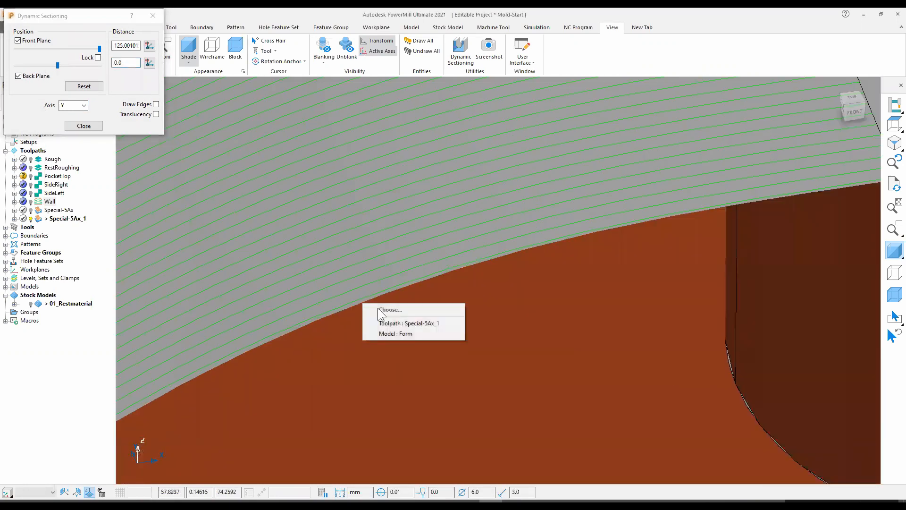
left_click(397, 325)
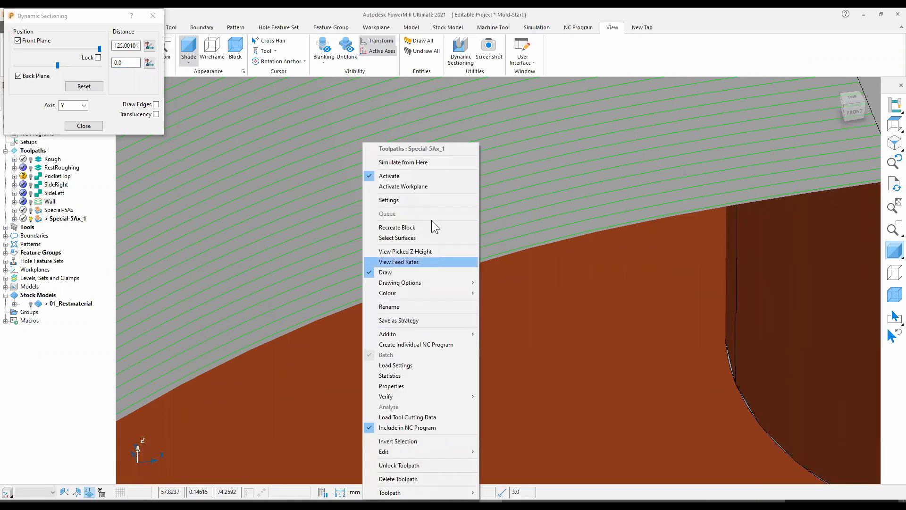
left_click(423, 162)
scroll(427, 242, "down", 4)
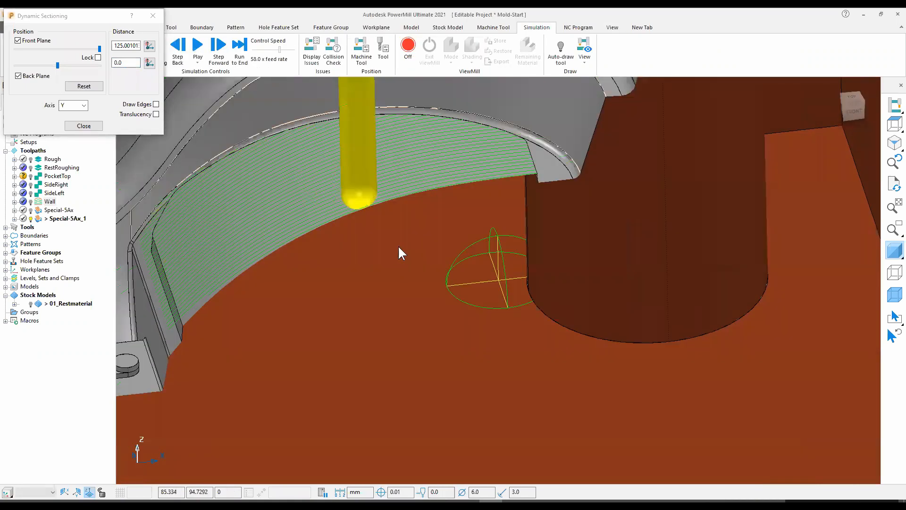
middle_click_drag(398, 245, 298, 158)
middle_click_drag(361, 189, 480, 406, "shift")
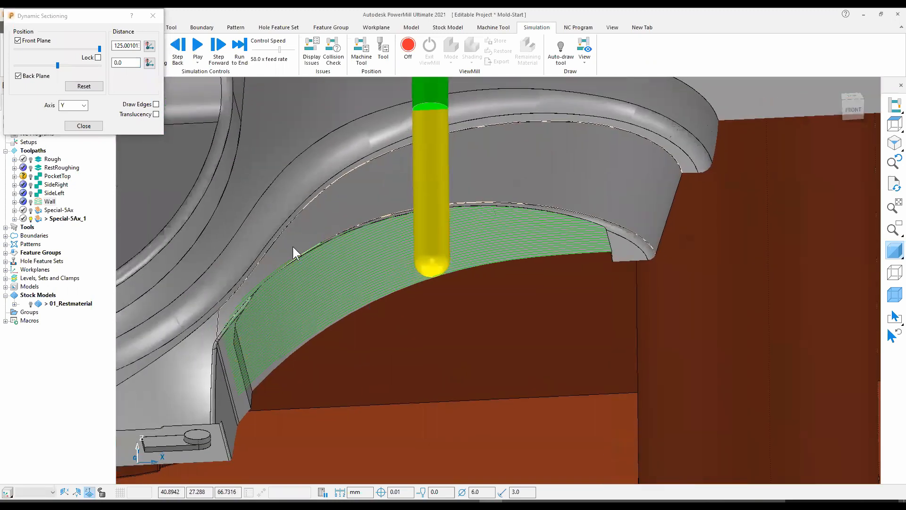
Draw the section edges and examine where the ball-nosed tool touches the cavity floor at two positions along the curve
left_click(156, 104)
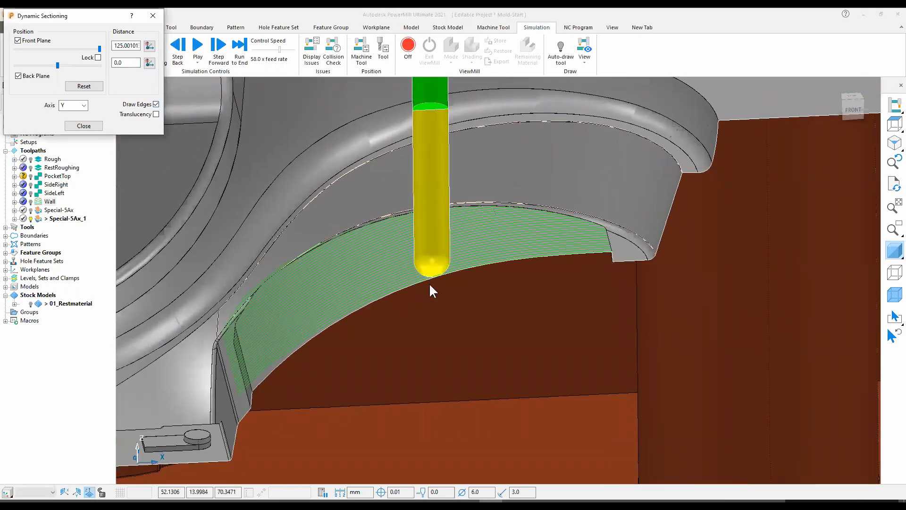
scroll(421, 270, "up", 5)
scroll(387, 153, "up", 3)
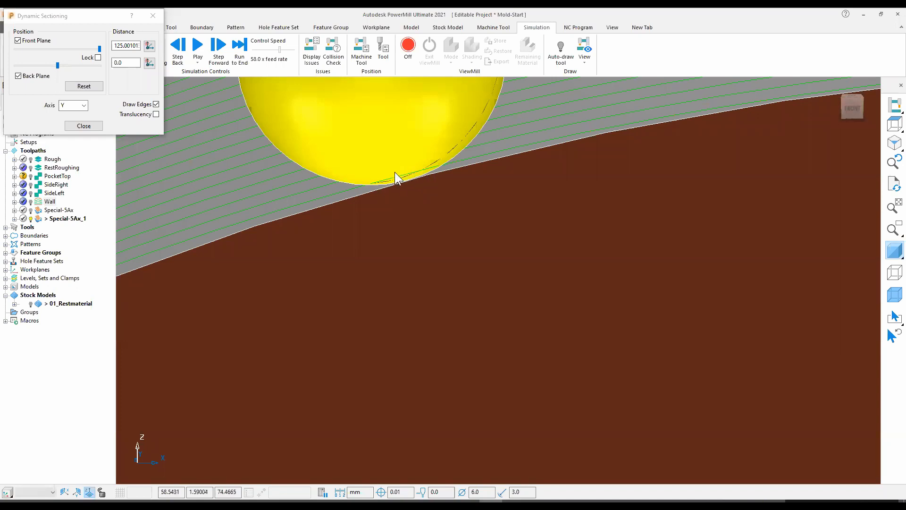
scroll(466, 179, "down", 5)
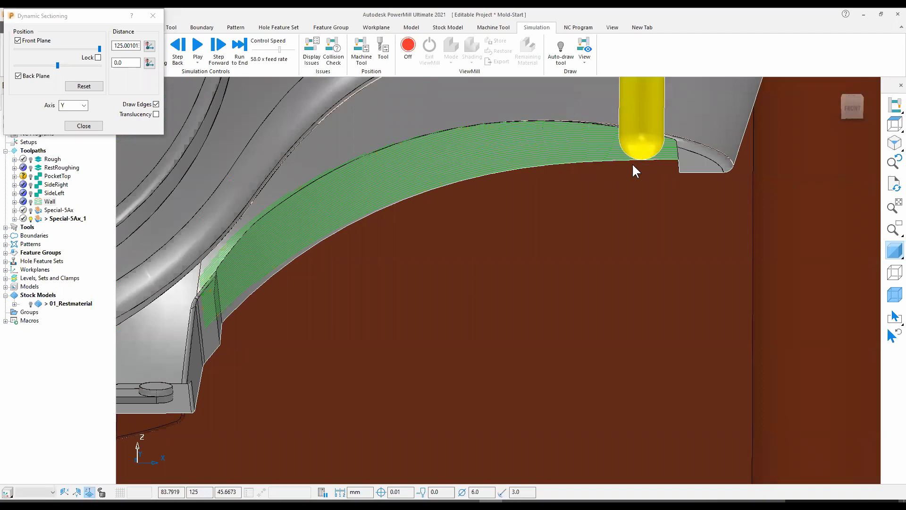
scroll(645, 160, "up", 5)
scroll(632, 151, "up", 3)
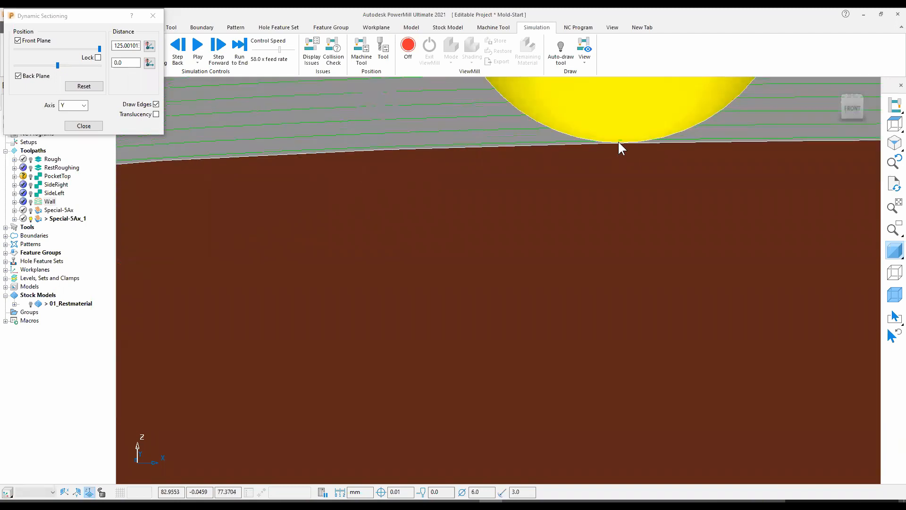
scroll(619, 140, "down", 3)
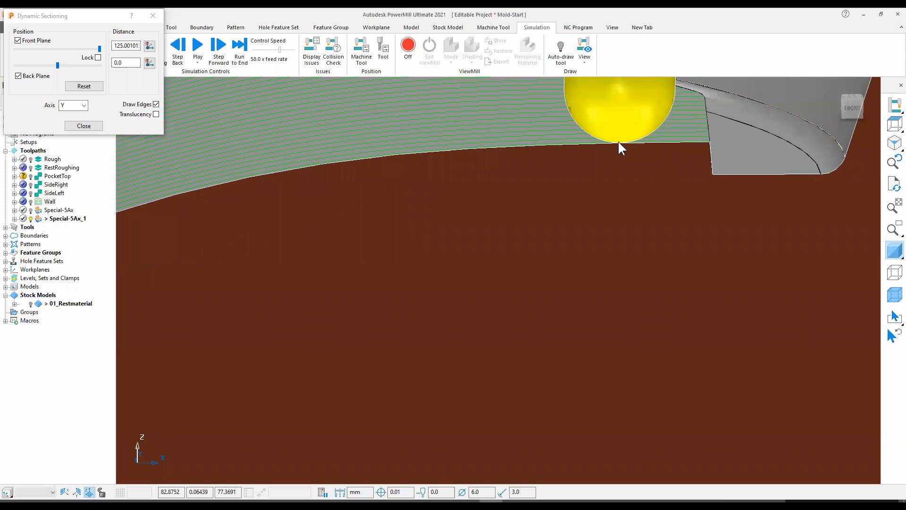
Close the dynamic section and activate the Special-5Ax toolpath
left_click(90, 127)
double_click(40, 211)
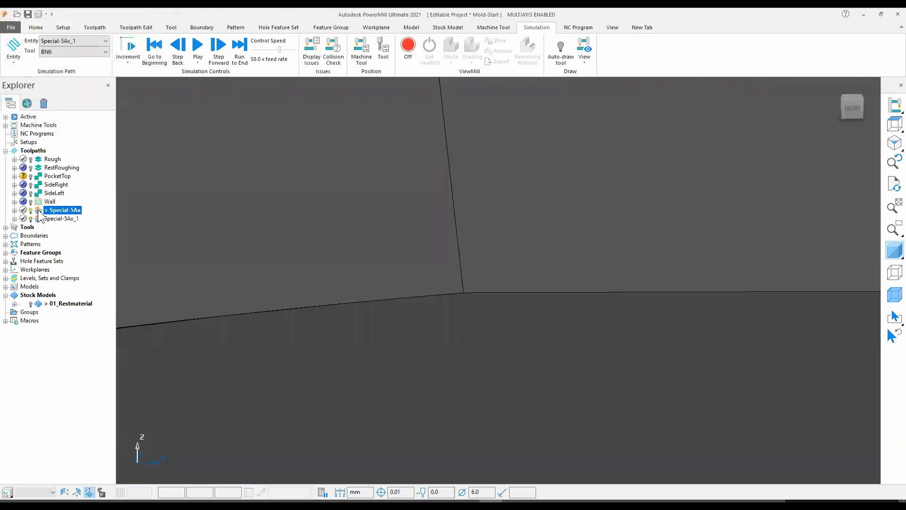
scroll(260, 239, "down", 10)
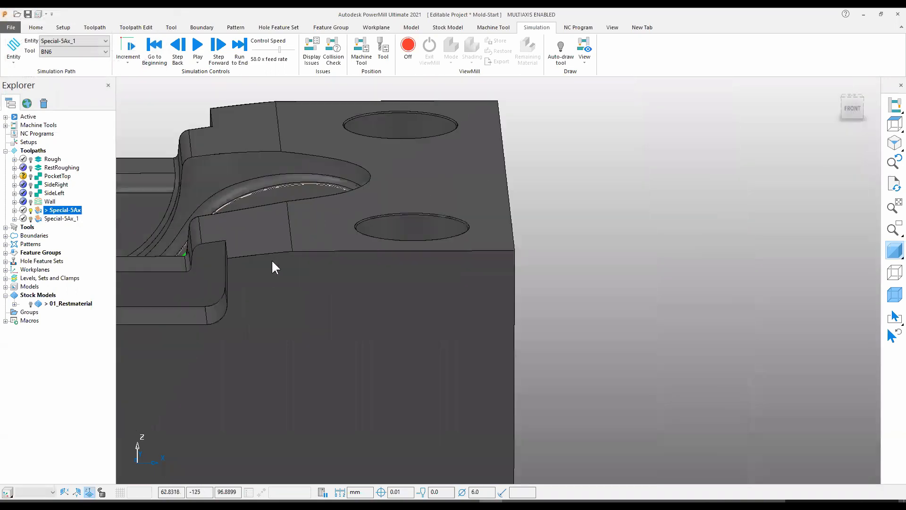
middle_click_drag(278, 290, 437, 279, "shift")
scroll(336, 163, "down", 5)
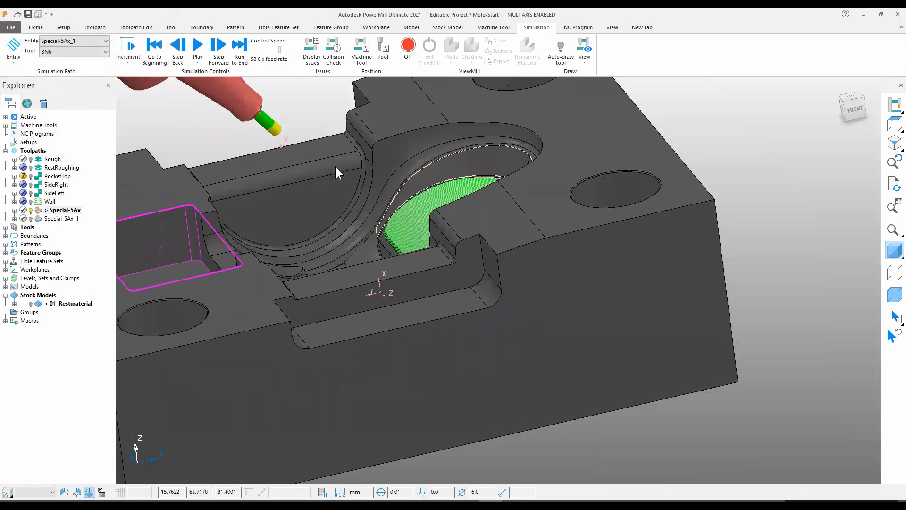
Simulate the Special-5Ax toolpath from its start and step the Form_D6R03 tool forward along the cavity floor
right_click(62, 210)
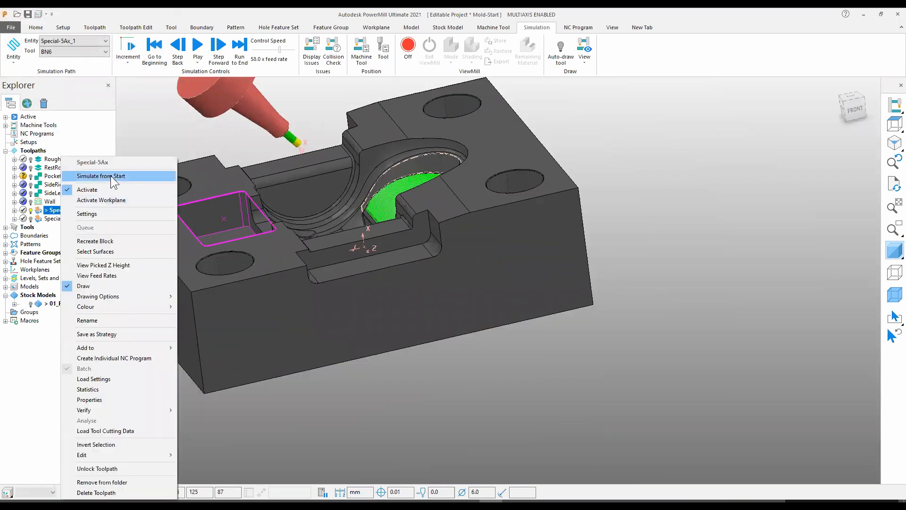
left_click(80, 175)
key("Right")
key("Right")
key("Right")
key("Right")
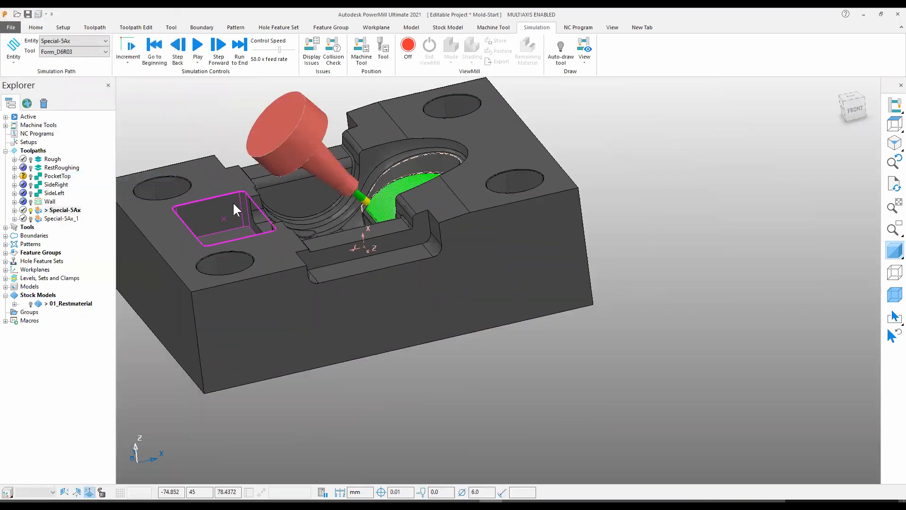
key("Right")
key("Right")
key("Right")
key("Right")
key("Right")
key("Right")
key("Right")
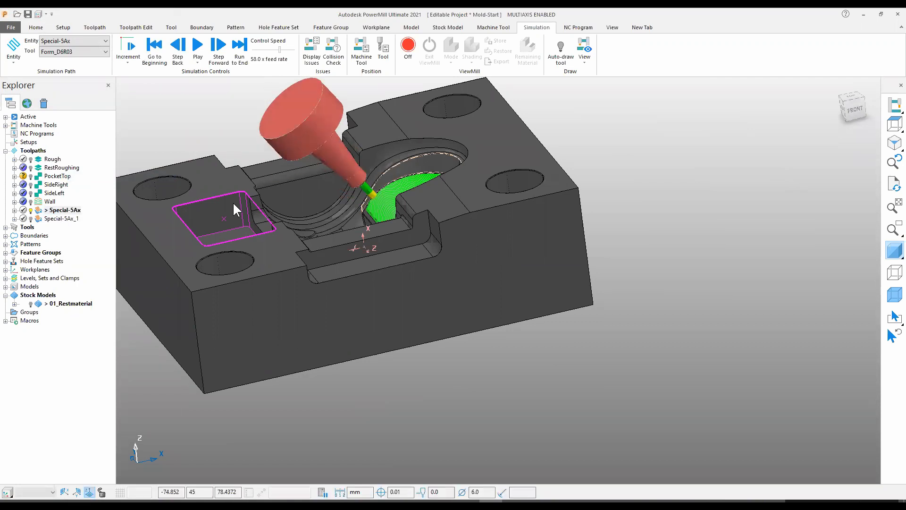
key("Right")
key("Right")
key("Right")
key("Right")
key("Right")
key("Right")
key("Right")
key("Right")
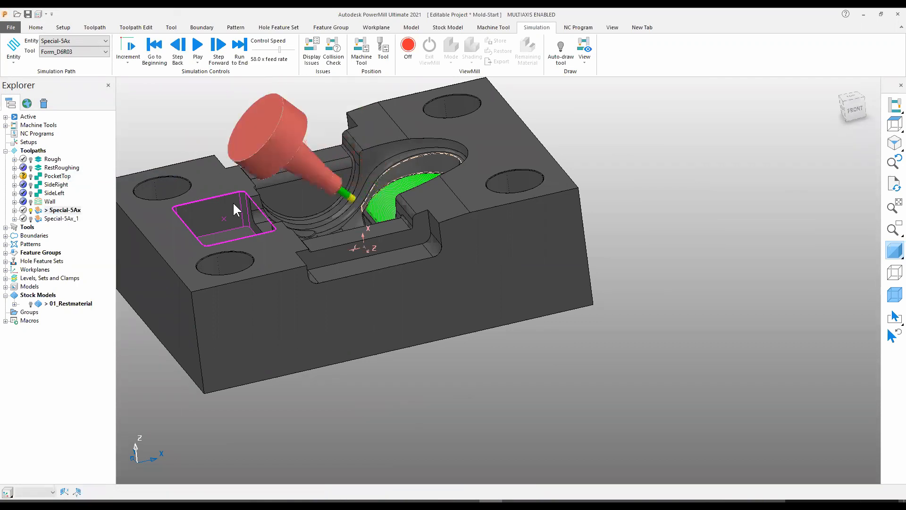
key("Right")
key("Right")
key("Right")
key("Right")
key("Right")
key("Right")
key("Right")
key("Right")
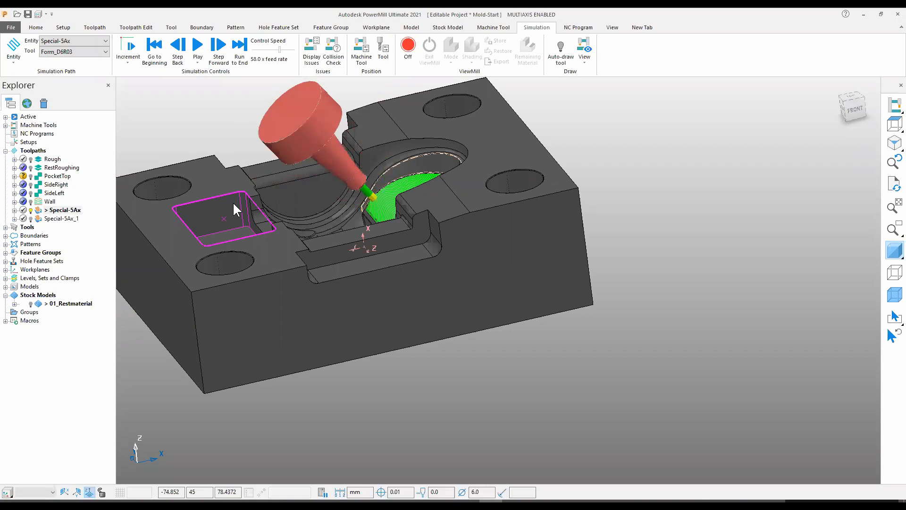
key("Right")
key("Right")
key("Right")
key("Right")
key("Right")
key("Right")
key("Right")
key("Right")
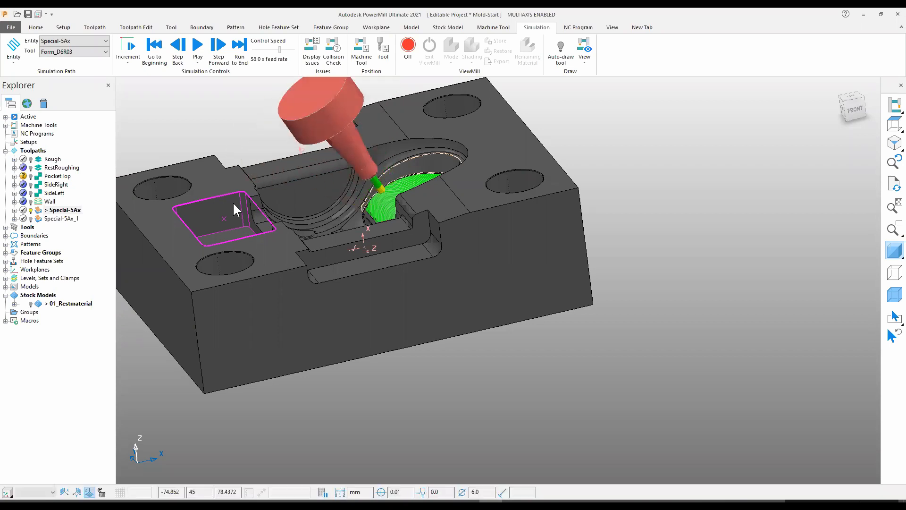
key("Right")
key("Right")
key("Right")
key("Right")
key("Right")
key("Right")
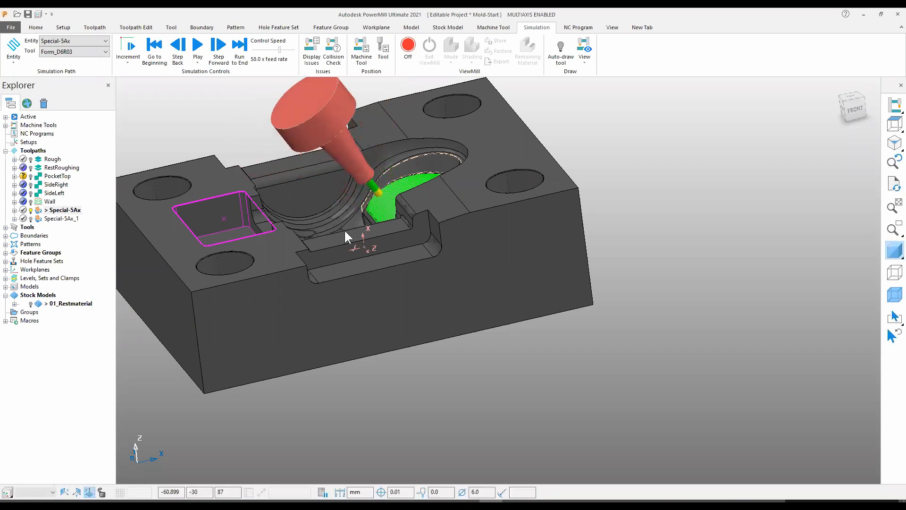
Section the mold with the active Special-5Ax toolpath along the Y axis, placing the back plane at distance 0
scroll(385, 191, "up", 3)
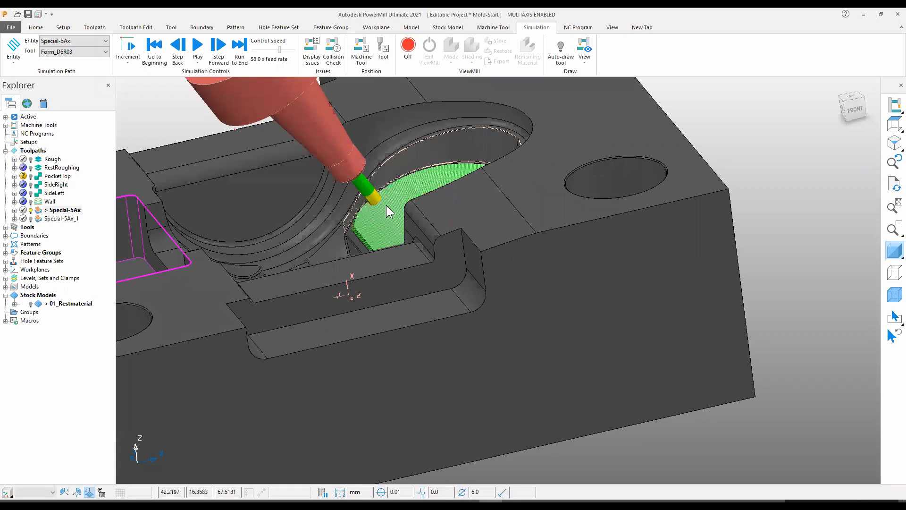
scroll(387, 211, "down", 5)
middle_click_drag(387, 211, 405, 146)
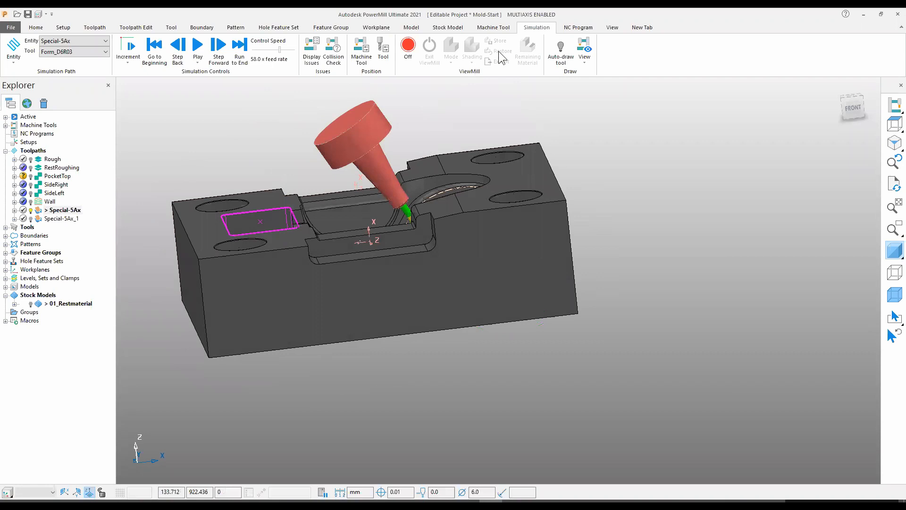
left_click(614, 28)
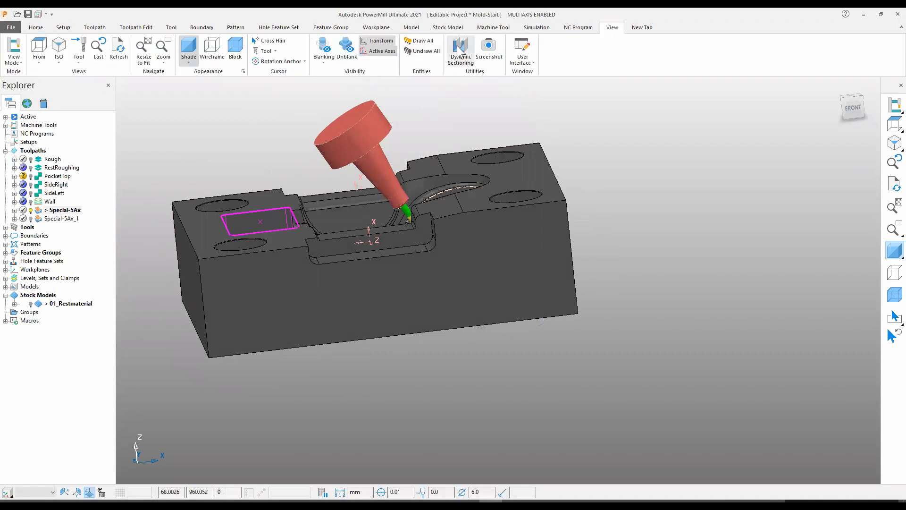
left_click(461, 50)
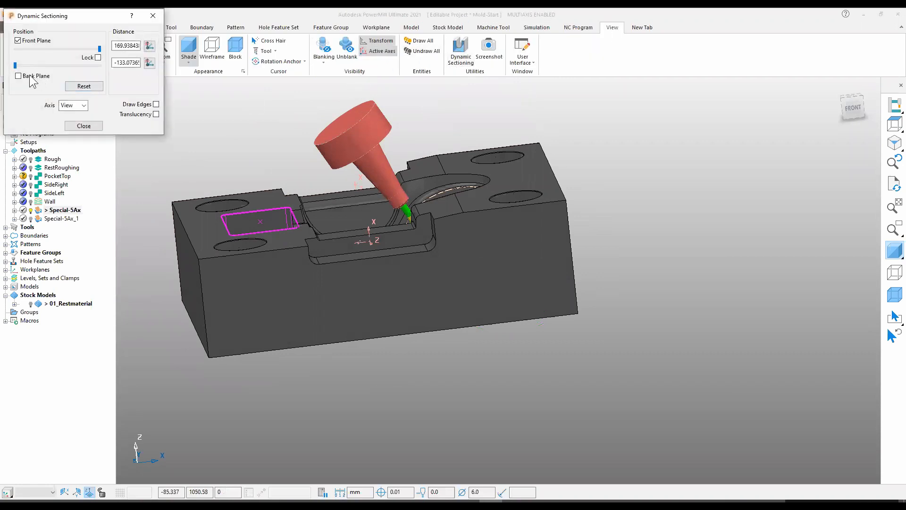
left_click(66, 105)
left_click(18, 75)
double_click(130, 64)
type("0")
key("Return")
Simulate the Special-5Ax toolpath from a point on the sectioned cavity floor edge and examine the form tool's contact there
scroll(428, 222, "up", 5)
middle_click_drag(457, 241, 504, 282)
scroll(520, 344, "up", 8)
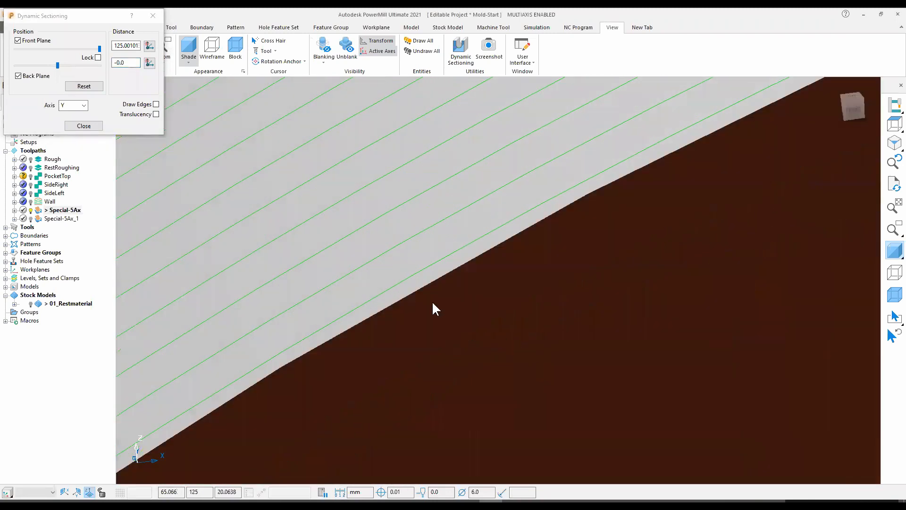
left_click(420, 275)
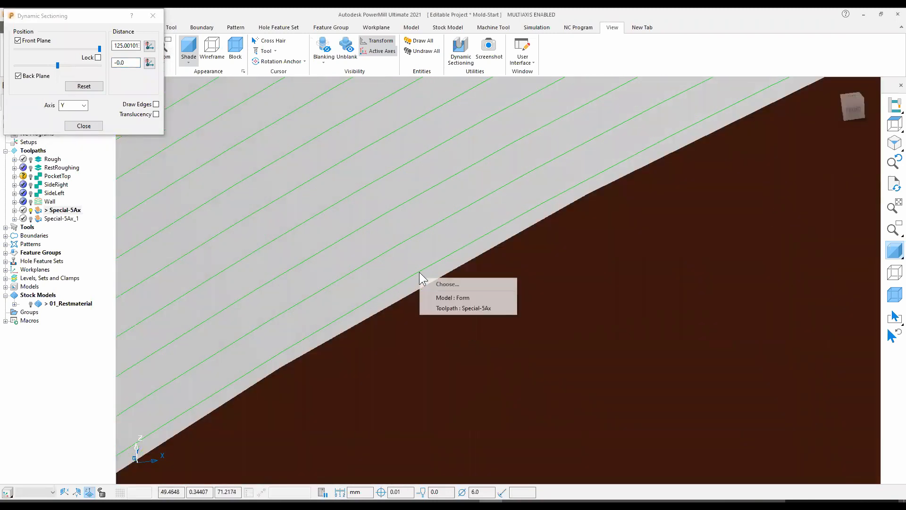
left_click(445, 307)
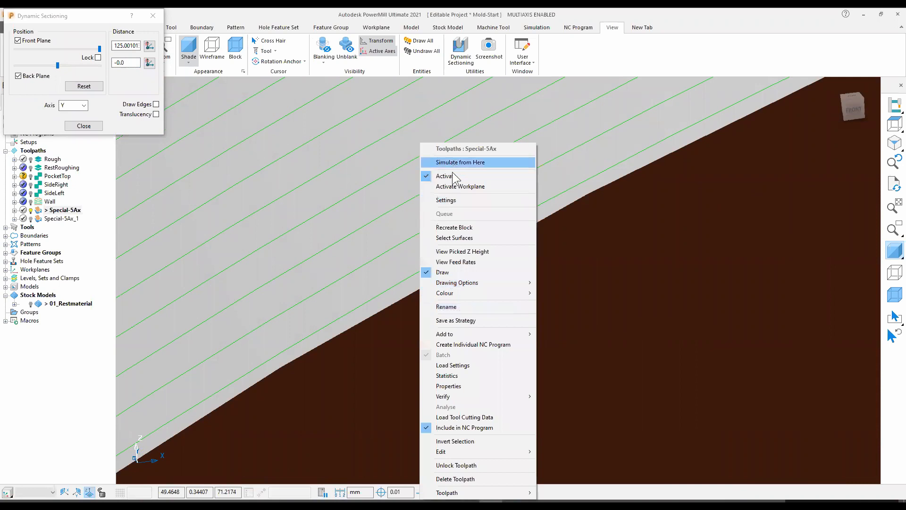
left_click(453, 161)
scroll(433, 305, "down", 10)
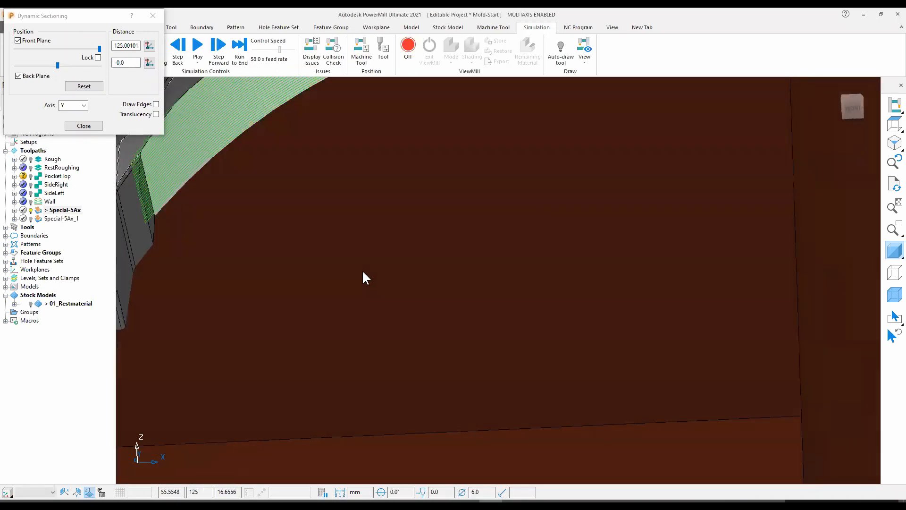
scroll(371, 186, "up", 8)
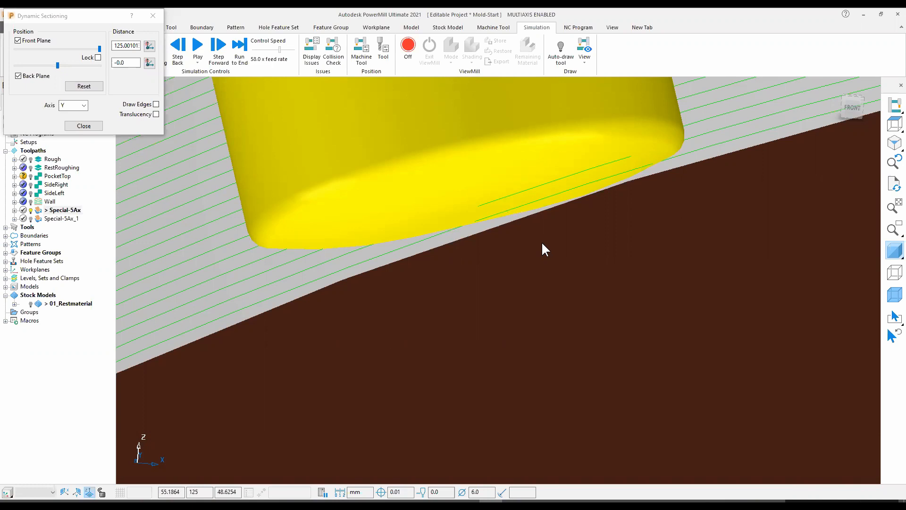
scroll(540, 242, "down", 6)
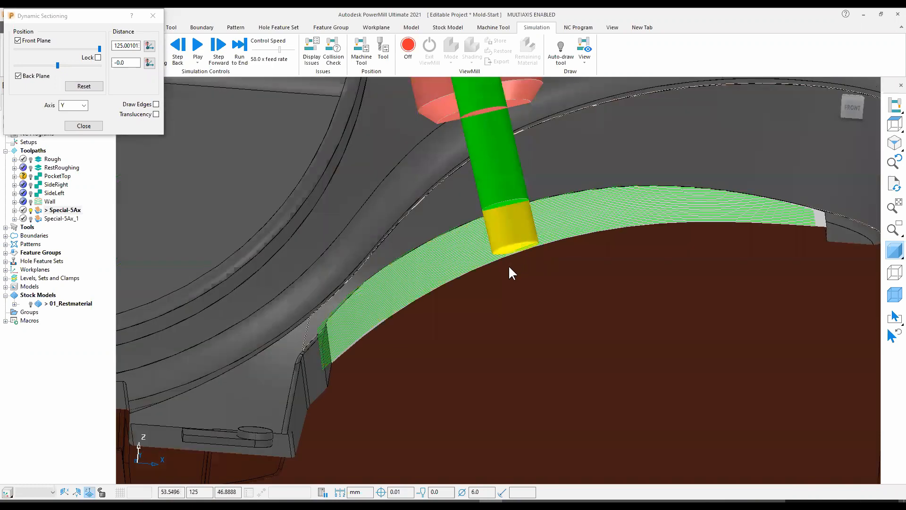
scroll(509, 268, "down", 4)
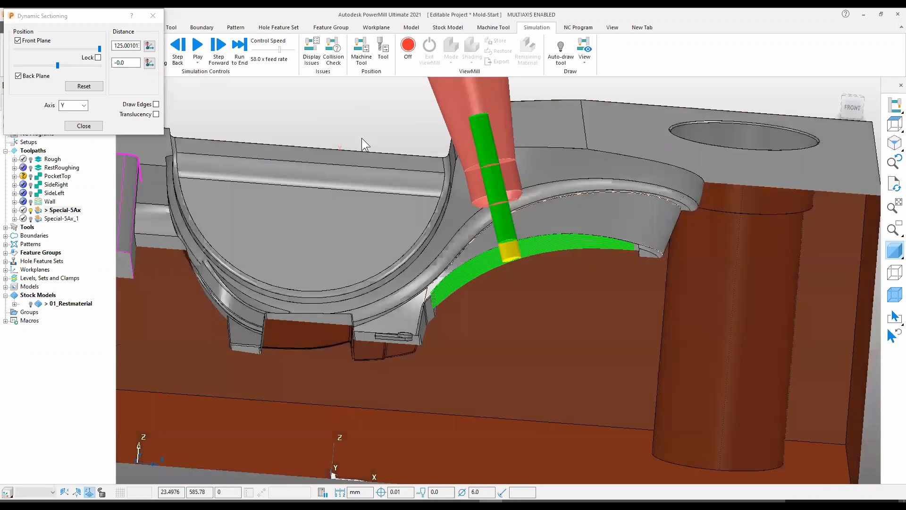
Restart the Special-5Ax simulation, place the form tool farther along the curved floor edge and examine its contact
right_click(72, 210)
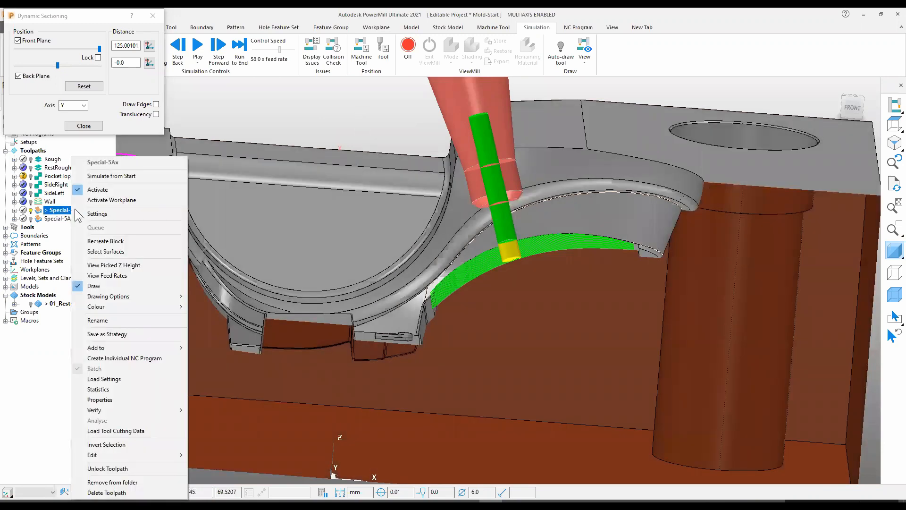
left_click(127, 177)
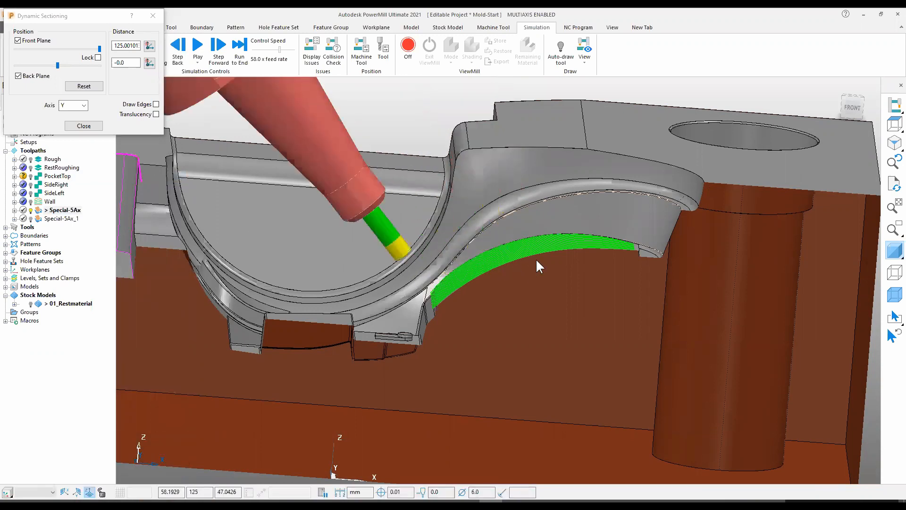
scroll(528, 261, "up", 5)
scroll(525, 256, "up", 3)
right_click(500, 190)
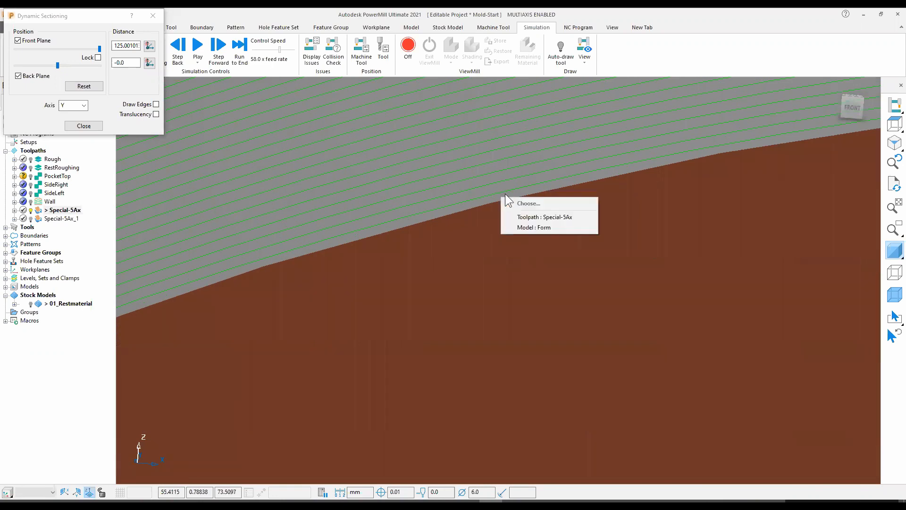
left_click(530, 216)
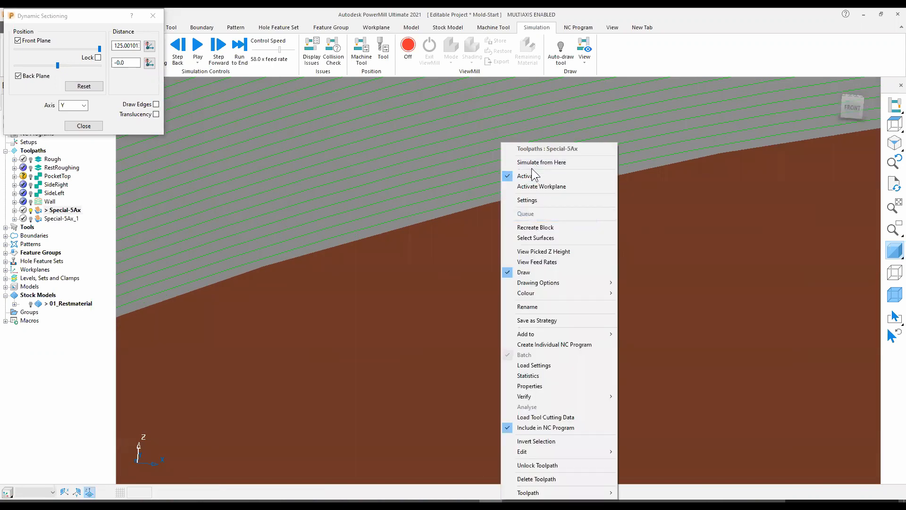
left_click(533, 163)
scroll(506, 216, "down", 3)
scroll(501, 229, "down", 5)
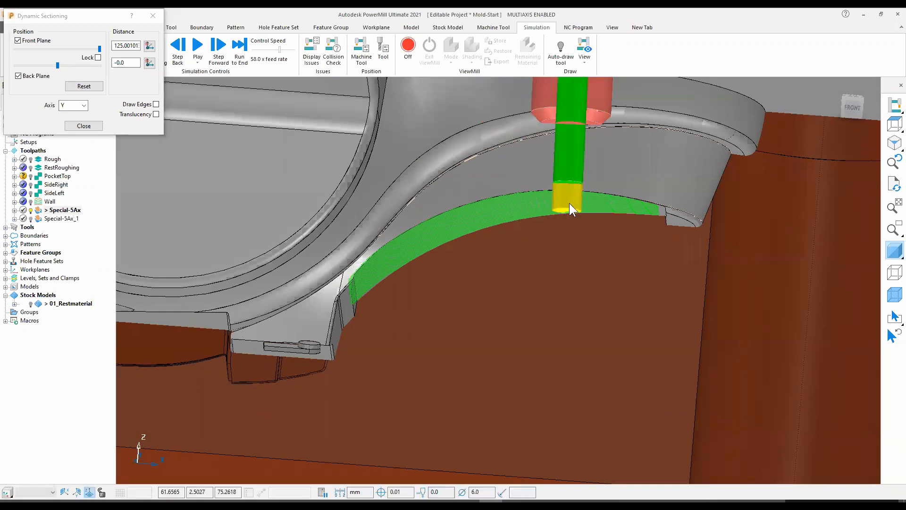
scroll(590, 207, "up", 5)
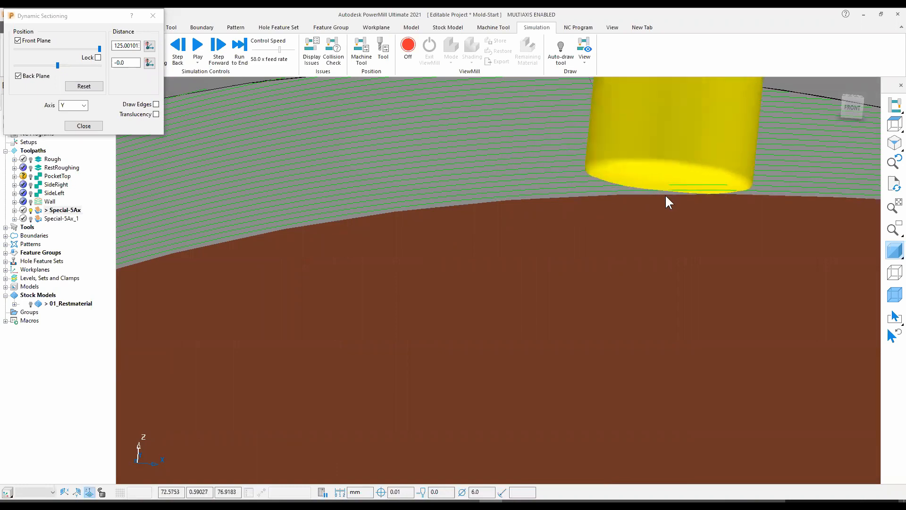
scroll(608, 242, "down", 8)
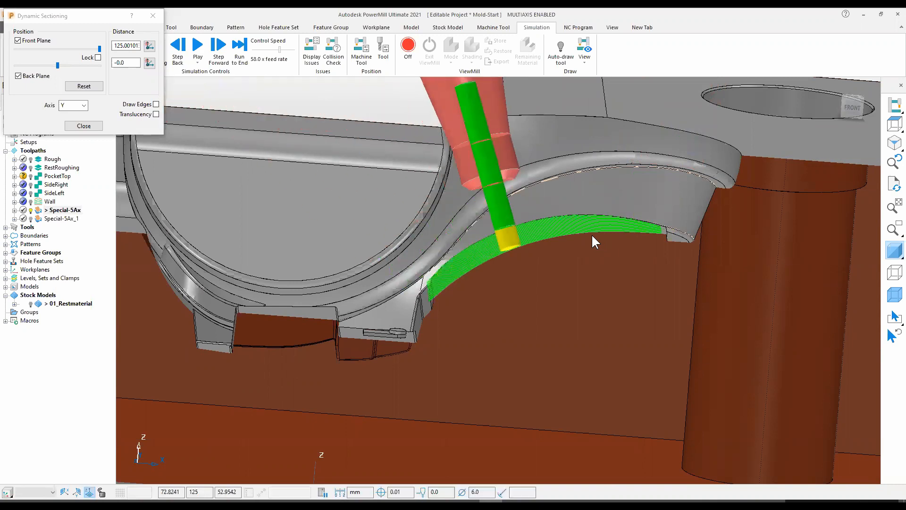
scroll(574, 232, "up", 2)
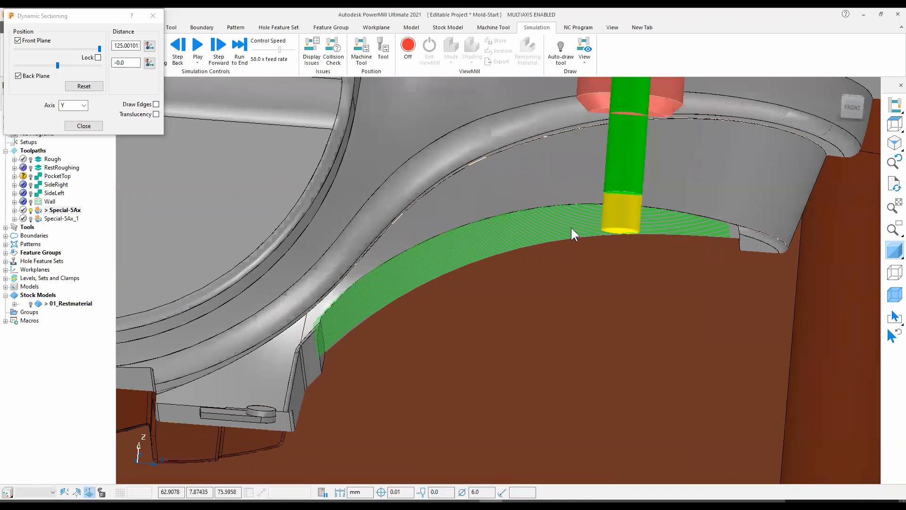
Close the dynamic section and deactivate the Special-5Ax toolpath
left_click(85, 126)
scroll(334, 242, "down", 4)
middle_click_drag(327, 305, 565, 263)
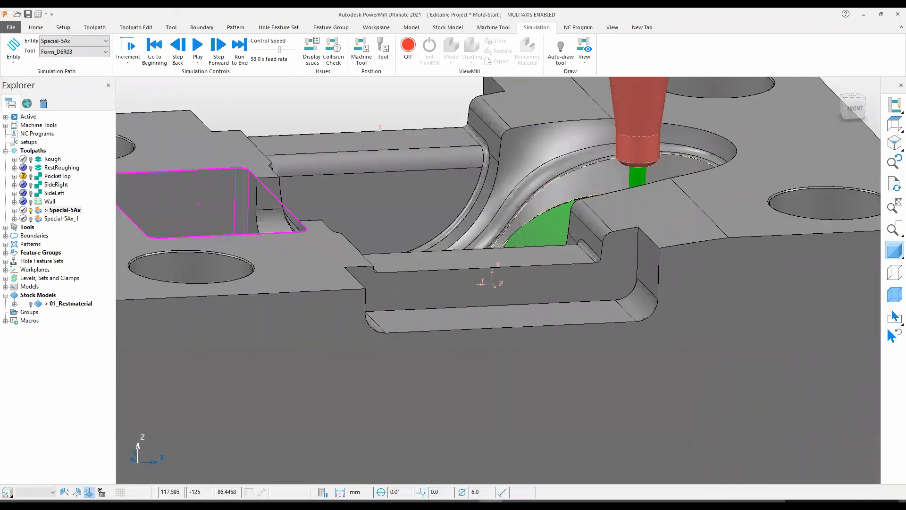
scroll(302, 338, "up", 2)
middle_click_drag(301, 339, 416, 307)
scroll(392, 281, "down", 4)
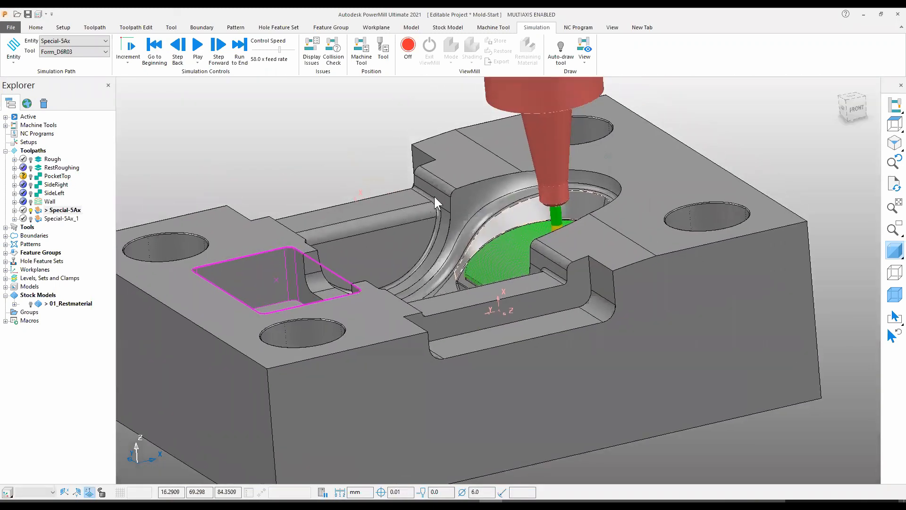
scroll(448, 207, "down", 4)
scroll(515, 274, "up", 2)
middle_click_drag(474, 287, 440, 263)
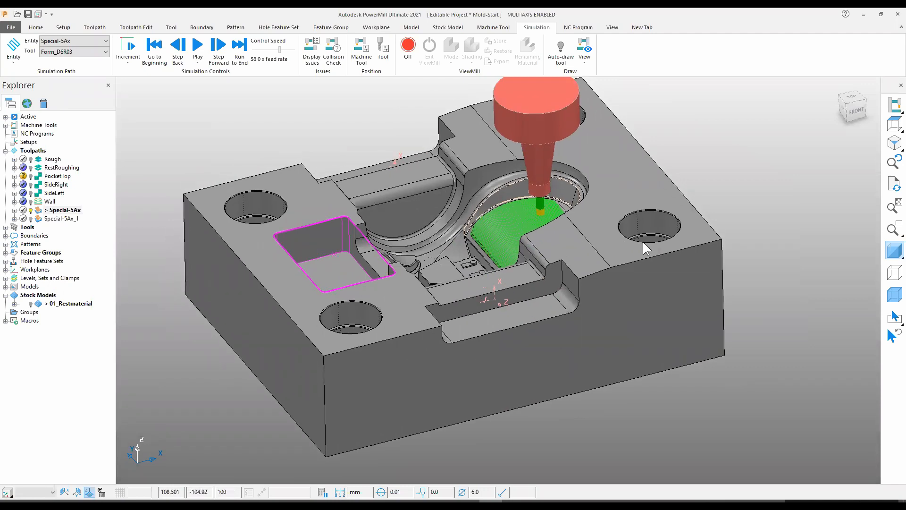
middle_click_drag(616, 259, 517, 324)
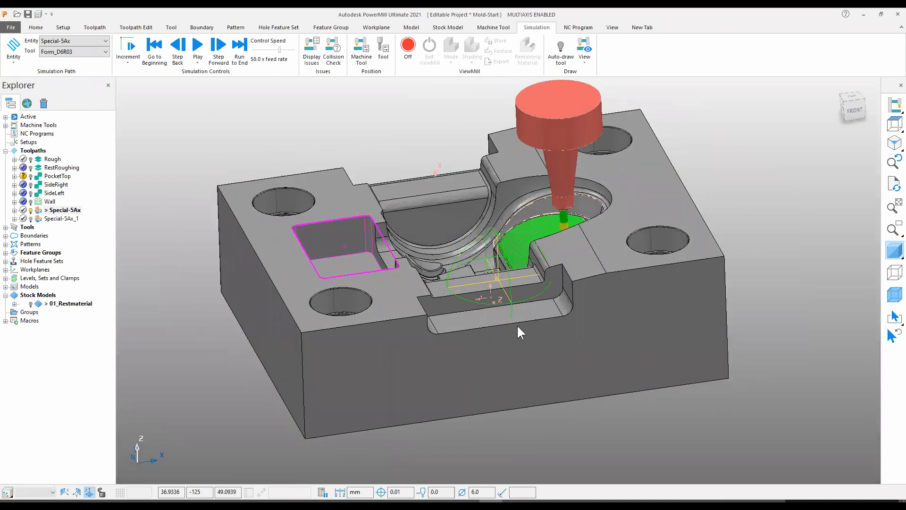
left_click(58, 210)
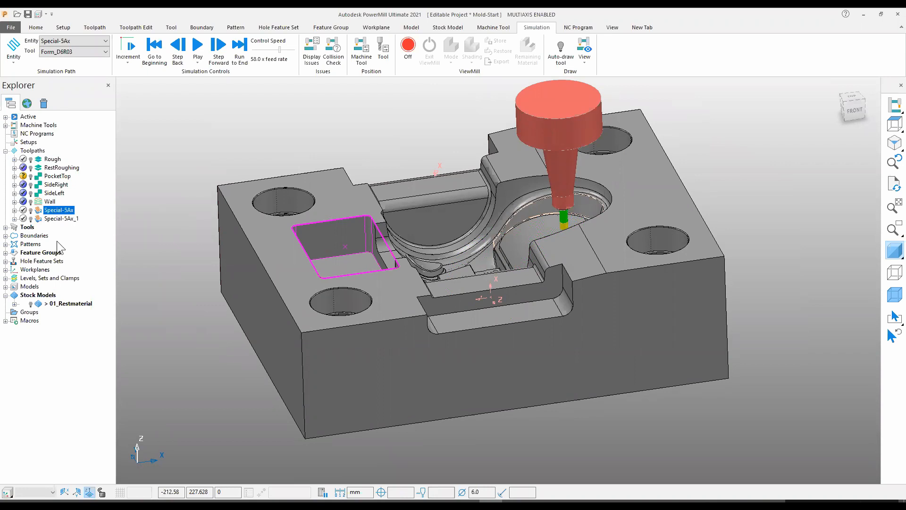
Start creating holes from the model, select the whole mold and accept the hole creation options unchanged
right_click(32, 262)
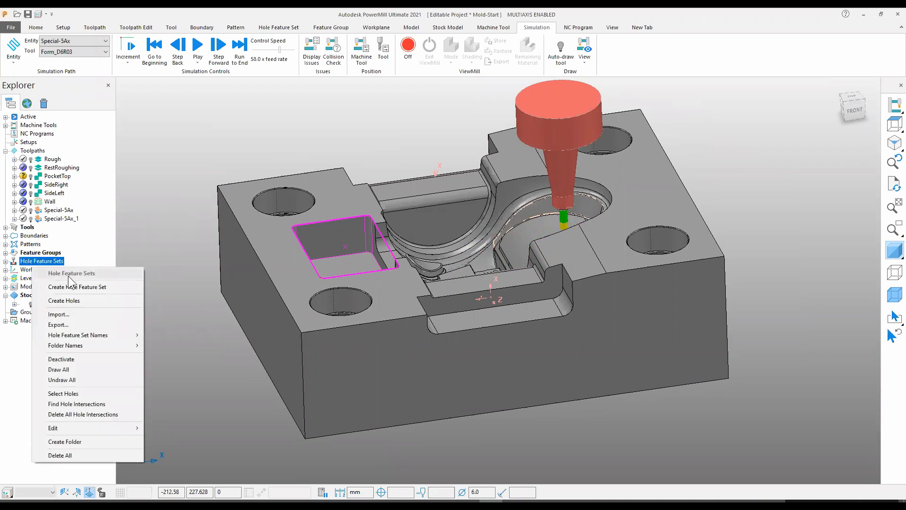
left_click(71, 301)
middle_click_drag(412, 262, 464, 266, "shift")
middle_click_drag(390, 289, 382, 273)
left_click_drag(262, 100, 826, 449)
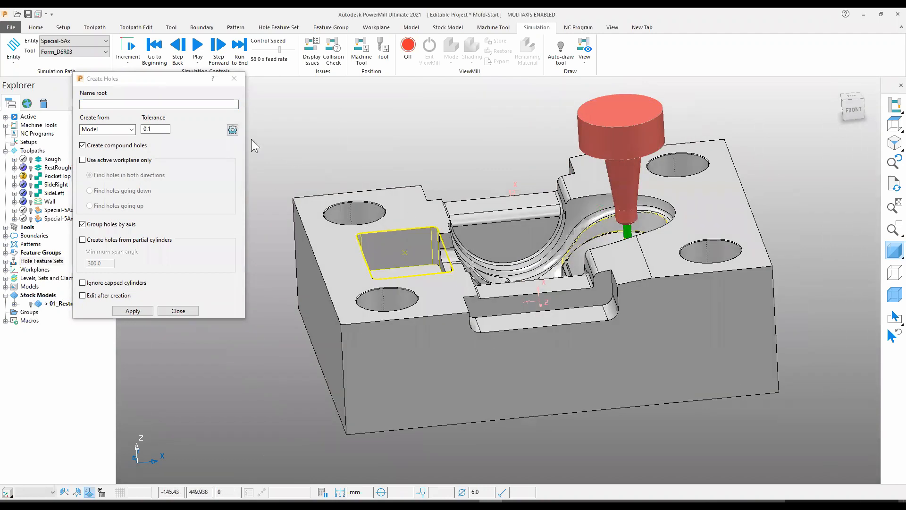
left_click(233, 130)
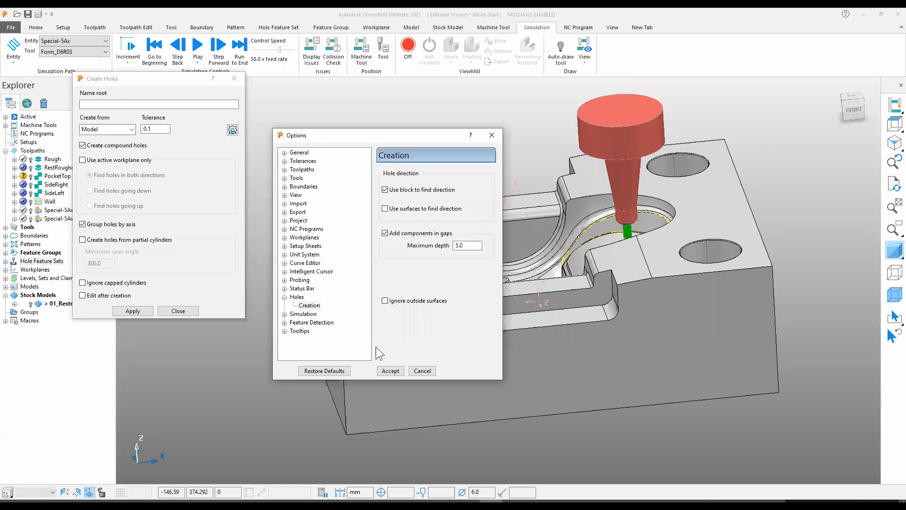
left_click(390, 371)
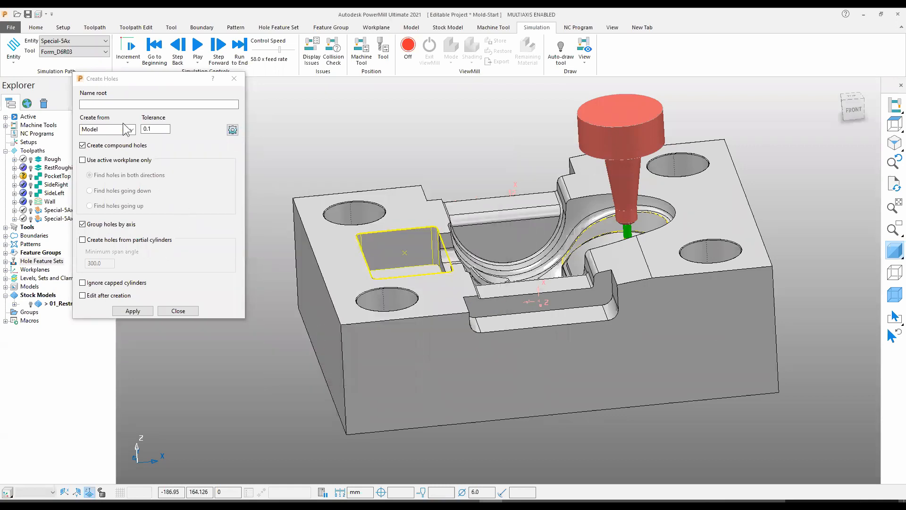
Create the compound holes from the selected mold with the name root Bushing and close the form
left_click(115, 105)
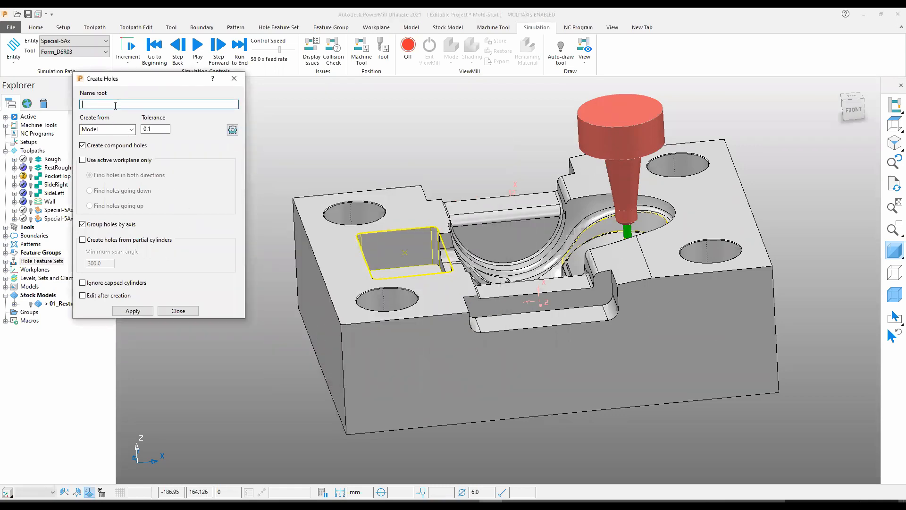
type("Bushing")
left_click(142, 310)
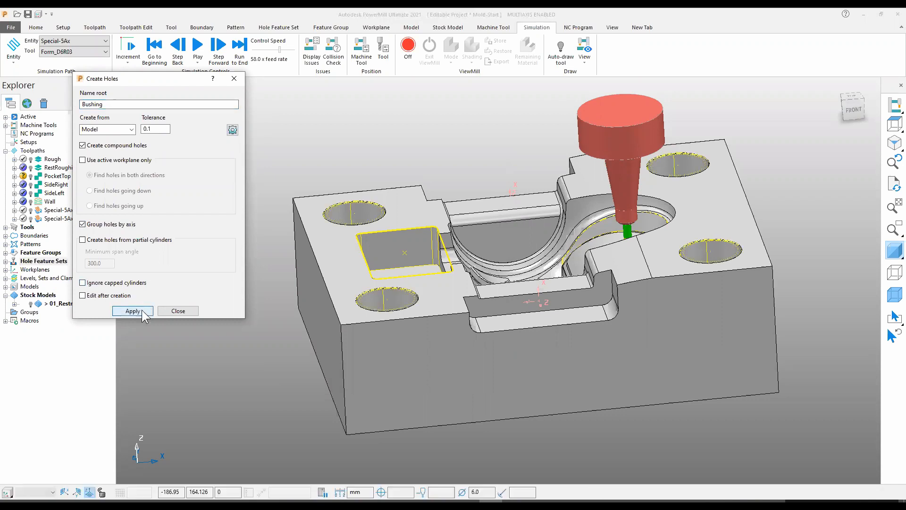
middle_click_drag(560, 261, 559, 305)
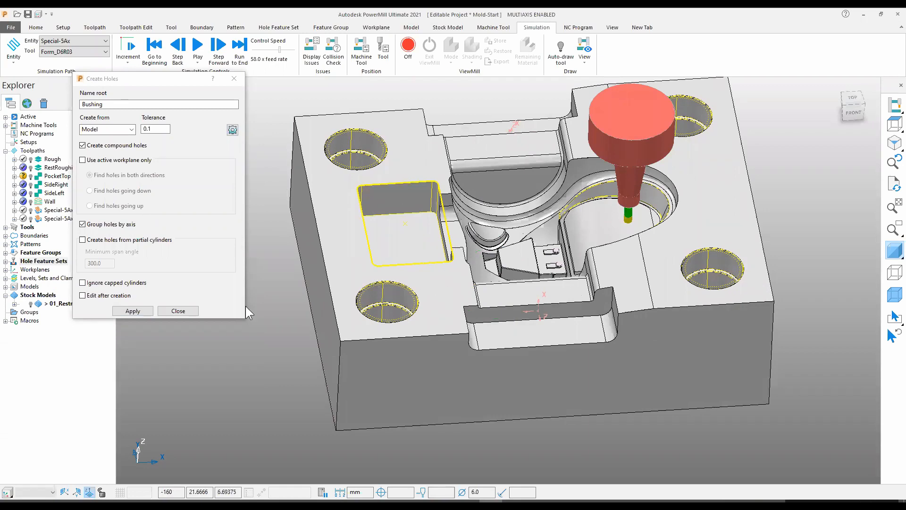
left_click(184, 312)
middle_click_drag(200, 318, 331, 287)
middle_click_drag(419, 237, 399, 265, "shift")
middle_click_drag(477, 206, 413, 289)
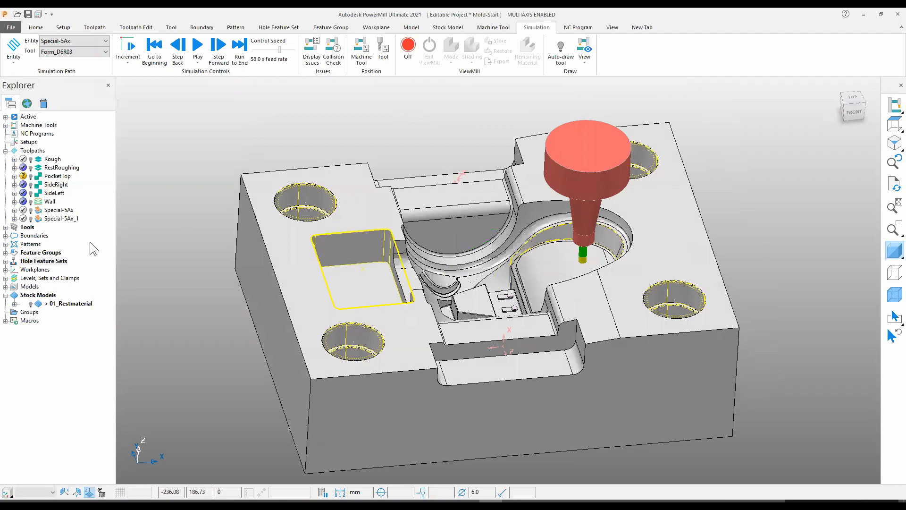
Deactivate the feature groups and undraw all patterns
right_click(47, 253)
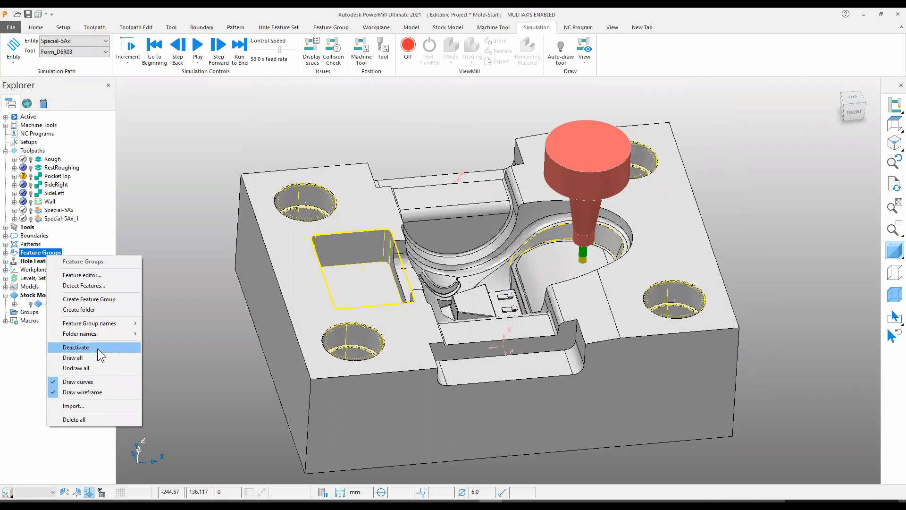
left_click(97, 349)
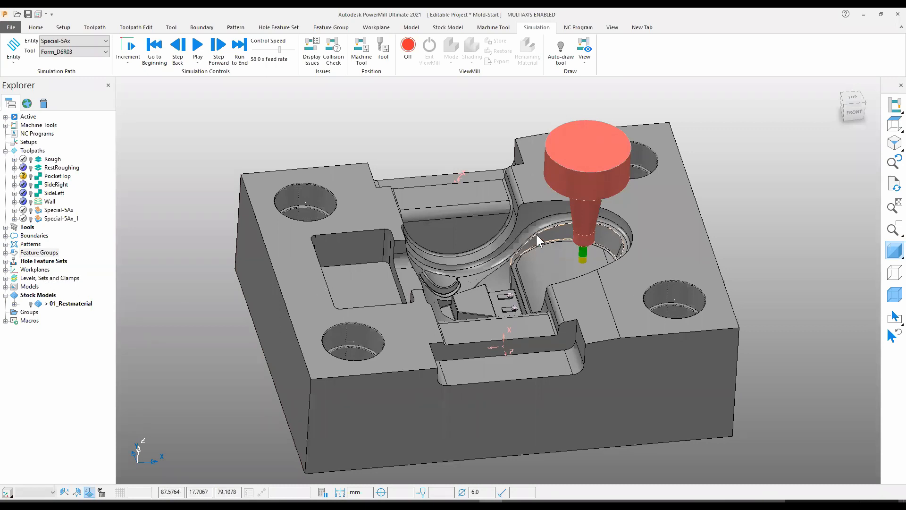
right_click(30, 244)
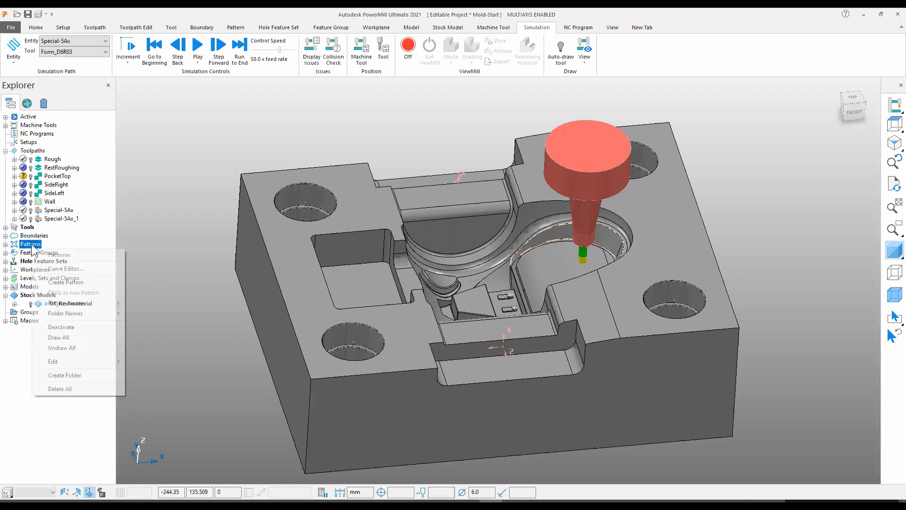
left_click(81, 348)
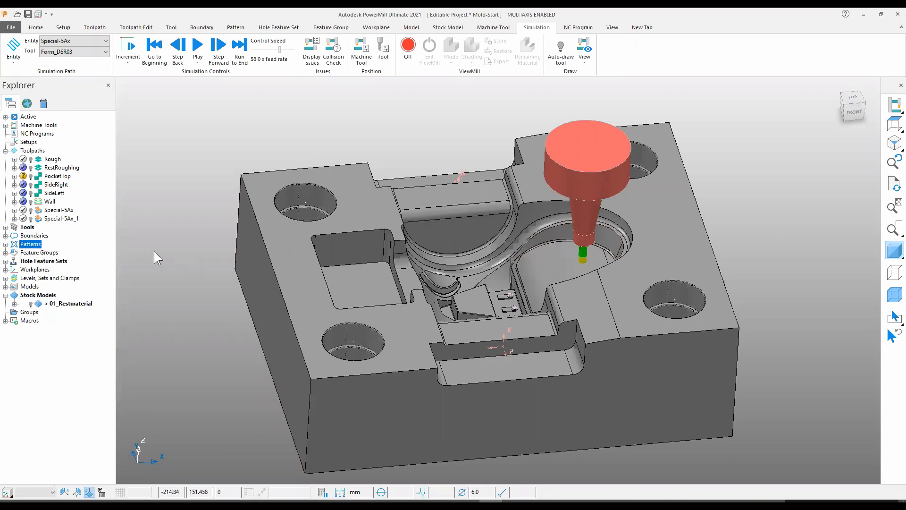
Hide the shaded mold model, inspect the four stepped guide holes and list the hole feature sets
left_click(896, 253)
mouse_move(586, 326)
middle_mouse_down()
mouse_move(575, 325)
mouse_move(579, 278)
mouse_move(402, 339)
mouse_move(407, 262)
middle_mouse_up()
scroll(364, 290, "up", 4)
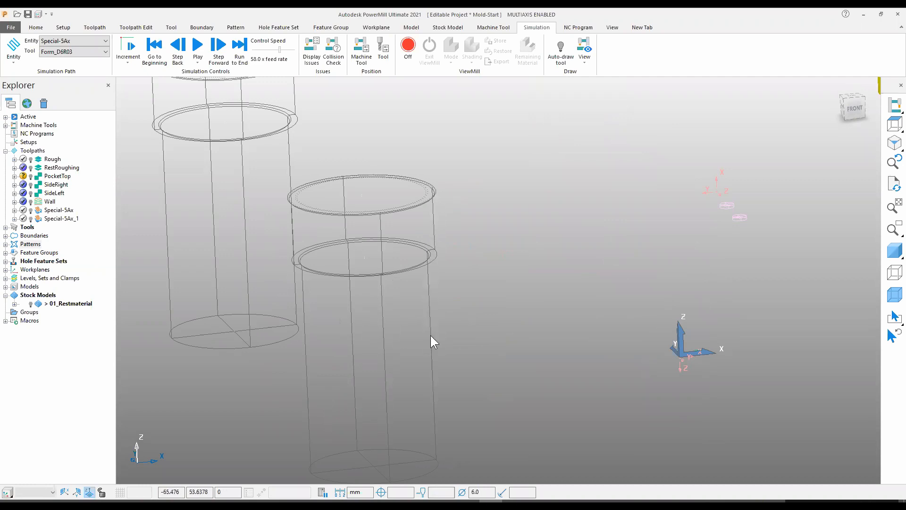
scroll(427, 329, "down", 3)
scroll(472, 331, "up", 1)
scroll(457, 332, "down", 2)
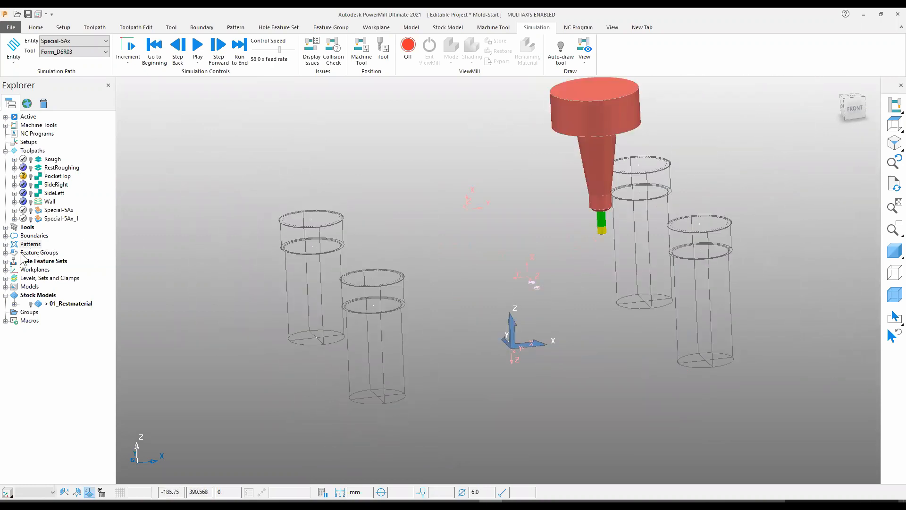
left_click(5, 261)
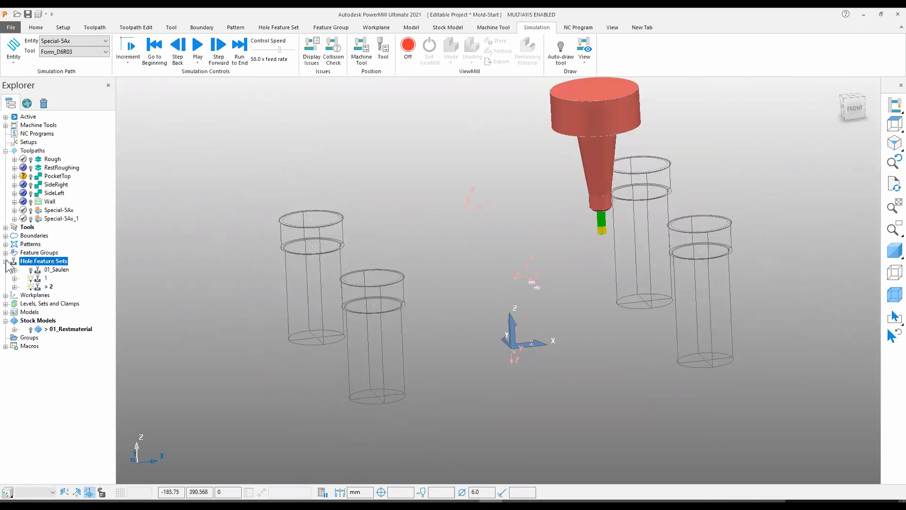
Delete hole feature set 1 and activate the hole feature set 01_Säulen
double_click(38, 281)
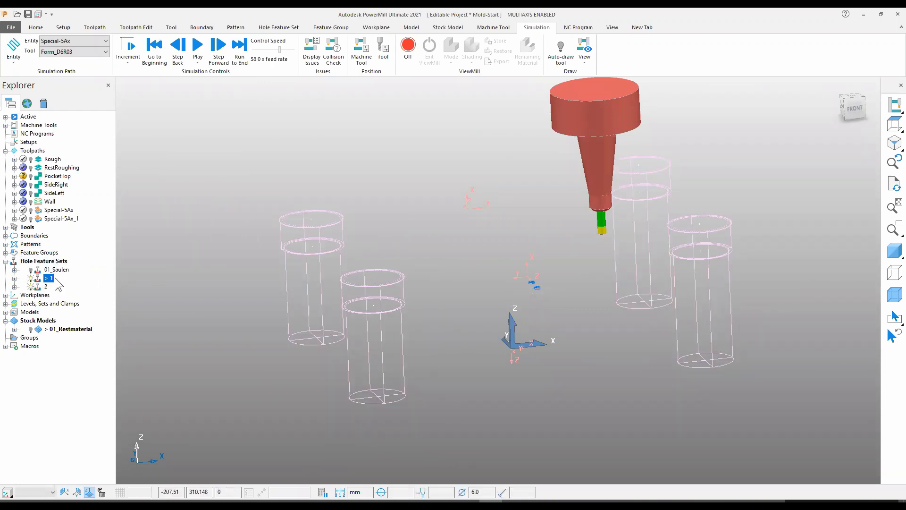
right_click(49, 279)
left_click(95, 276)
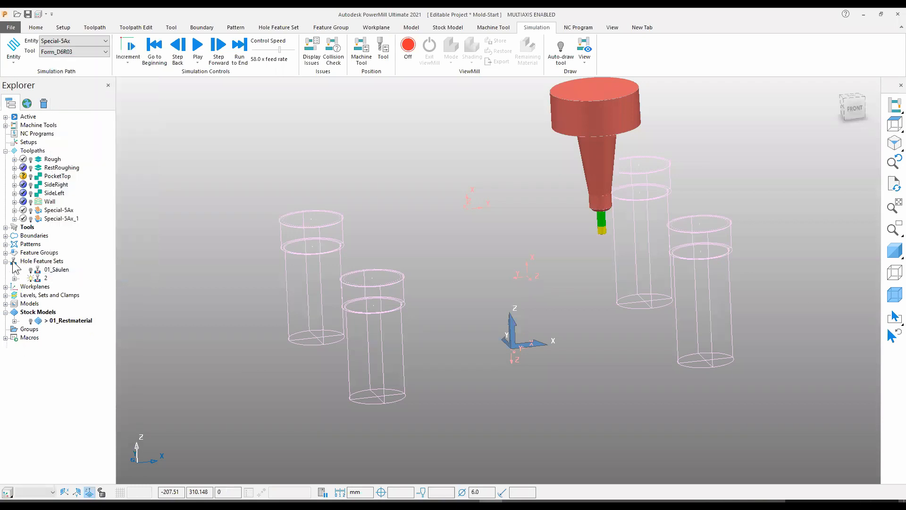
double_click(37, 274)
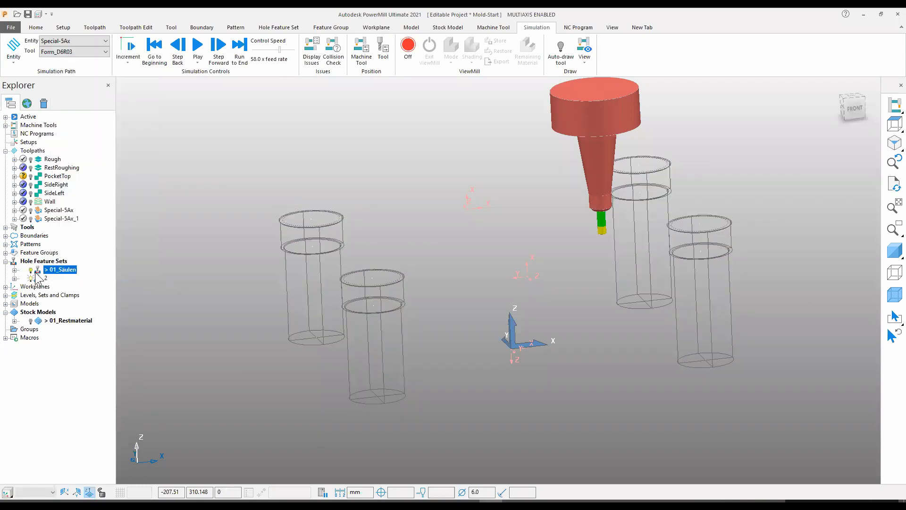
left_click(5, 261)
Turn the shaded display of the mold model back on and bring the whole mold with its four guide holes into view
middle_click_drag(515, 275, 515, 291)
middle_click_drag(475, 247, 470, 265, "shift")
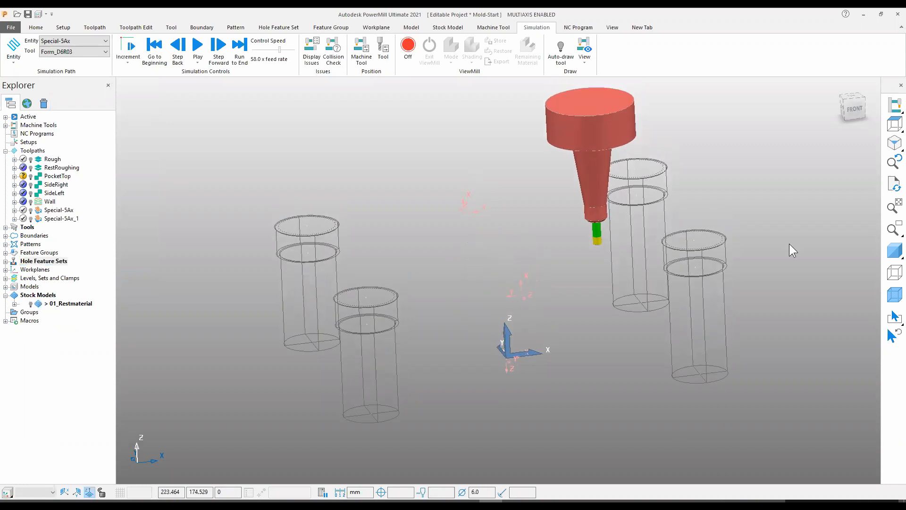
left_click(891, 250)
scroll(558, 212, "down", 2)
mouse_move(558, 212)
middle_mouse_down("shift")
mouse_move(509, 238)
mouse_move(488, 230)
middle_mouse_up("shift")
scroll(429, 231, "up", 3)
middle_click_drag(427, 222, 587, 258, "shift")
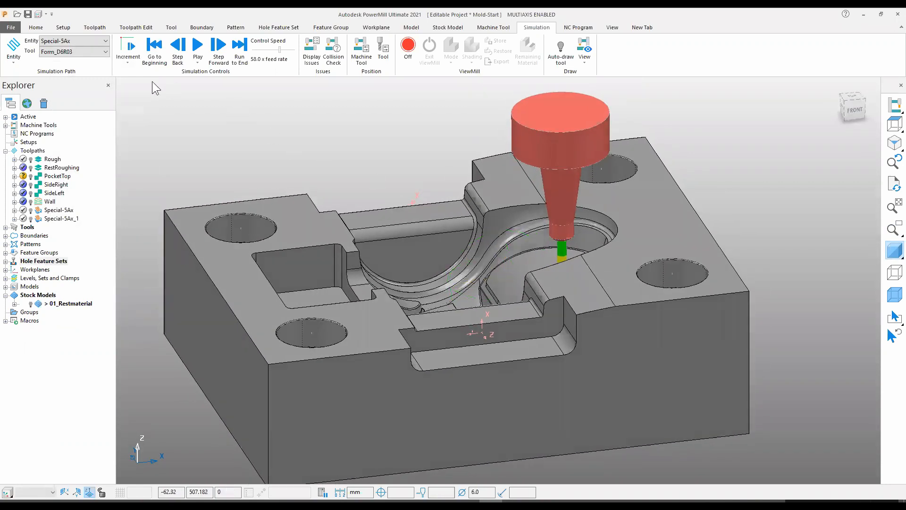
Start a new drilling toolpath with the Single Peck strategy
left_click(38, 28)
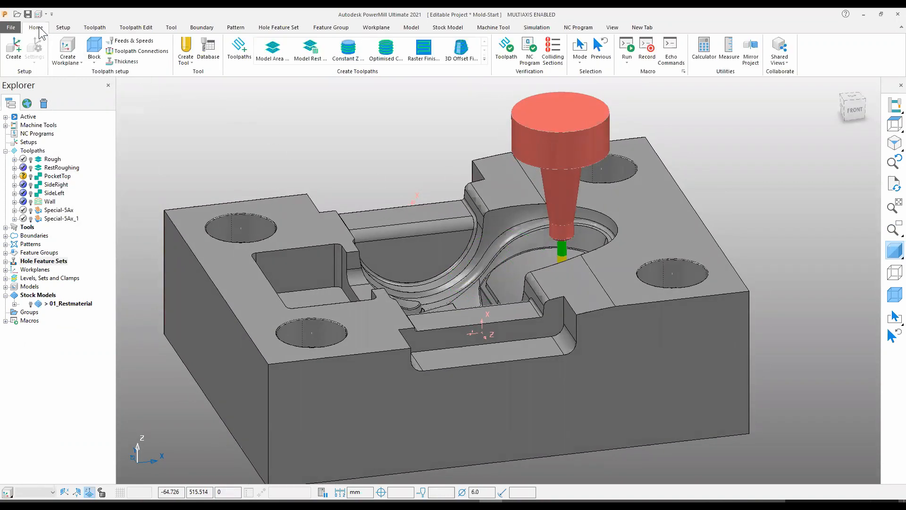
left_click(239, 55)
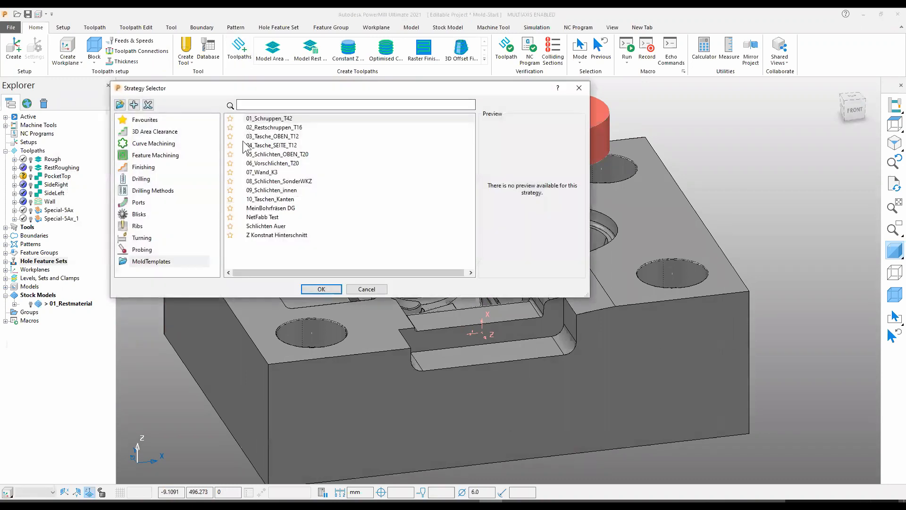
left_click(144, 181)
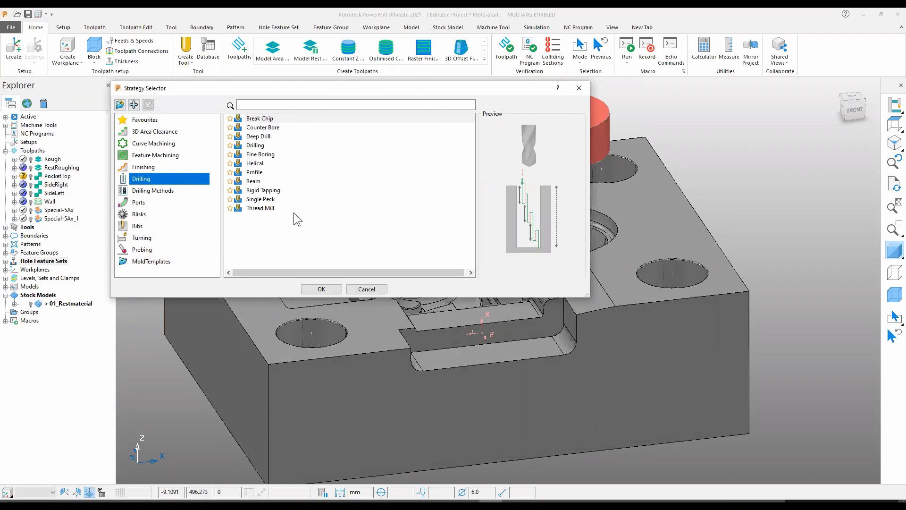
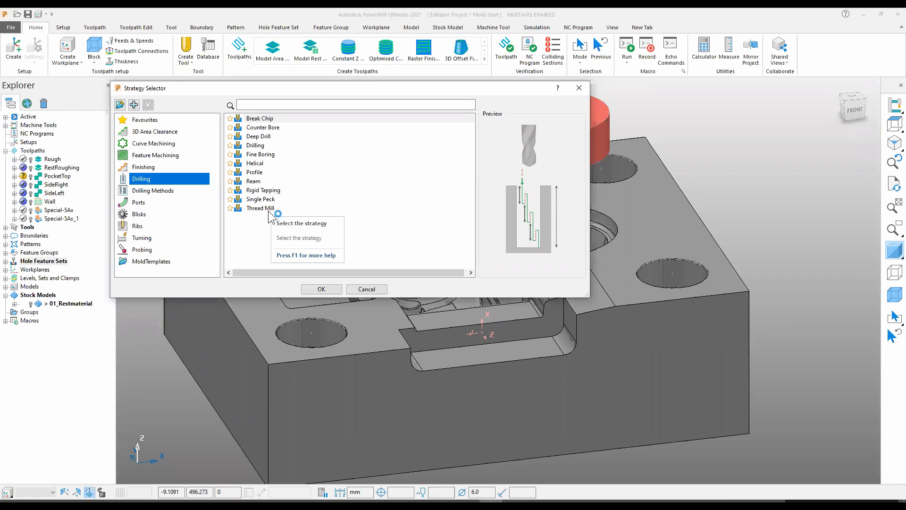
left_click(261, 199)
left_click(322, 289)
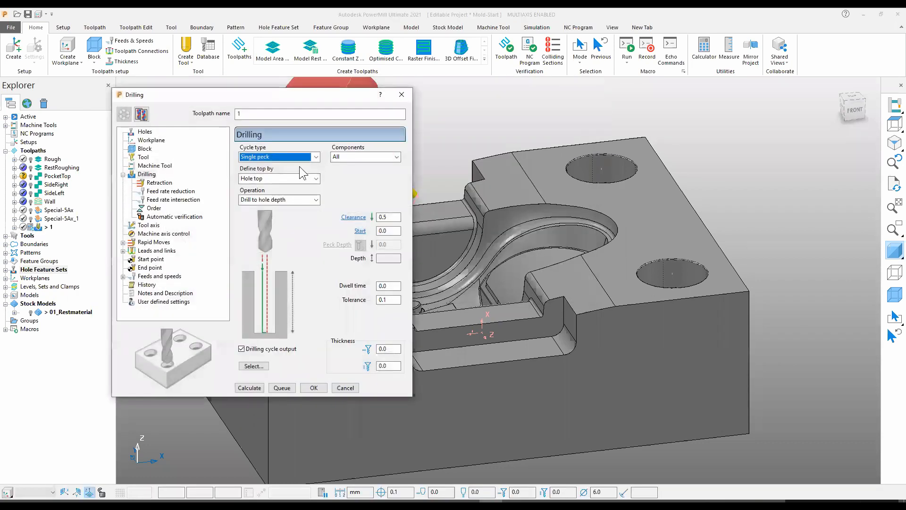
Assign the tool Drill_D38 to the single peck drilling toolpath
left_click(144, 158)
left_click(333, 154)
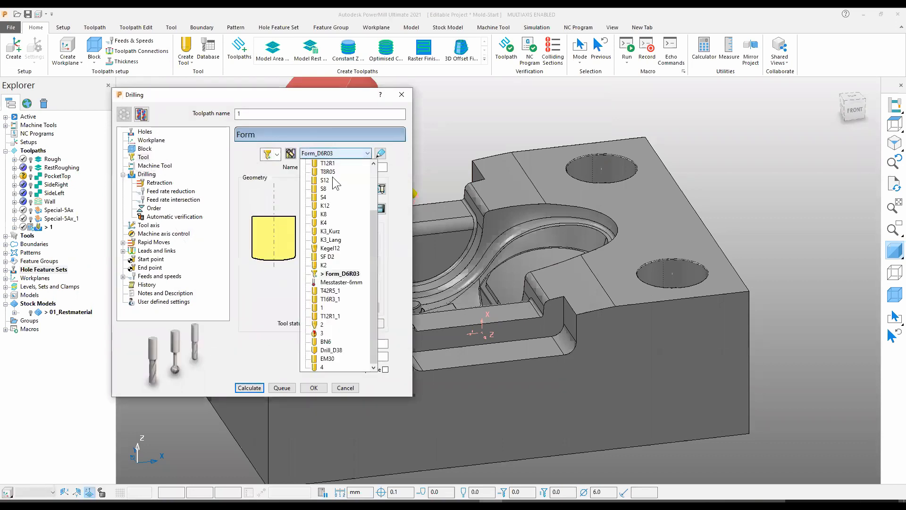
left_click(348, 350)
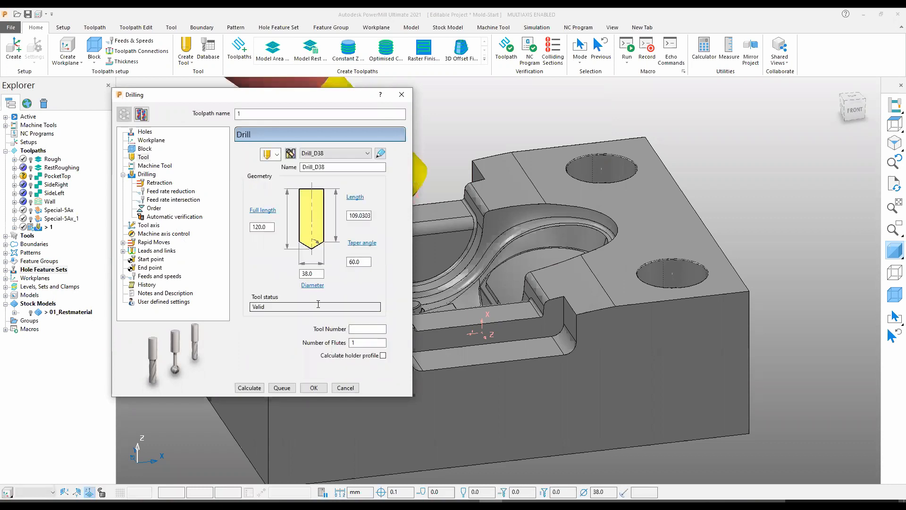
left_click(481, 303)
mouse_move(481, 303)
middle_mouse_down()
mouse_move(519, 301)
mouse_move(477, 302)
middle_mouse_up()
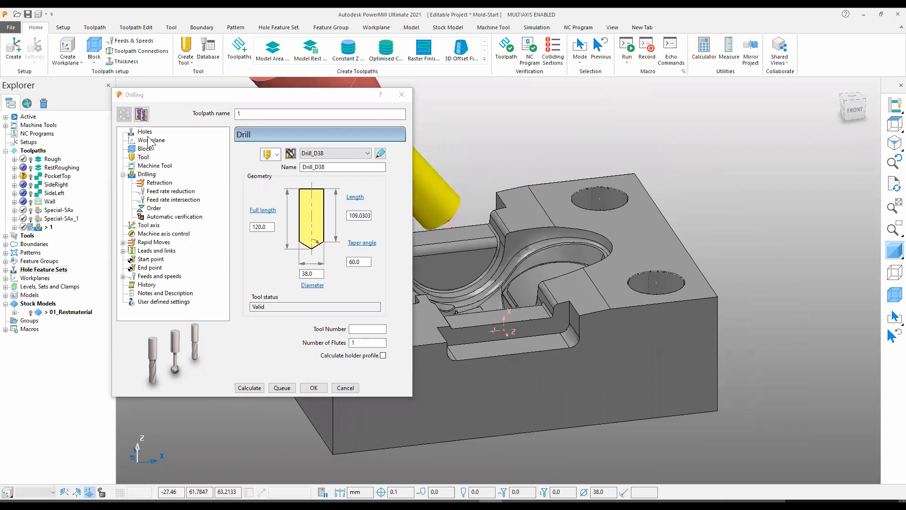
Set the drilling toolpath's workplane to NC-Ausgabe and its tool axis to Vertical
left_click(150, 140)
left_click(310, 164)
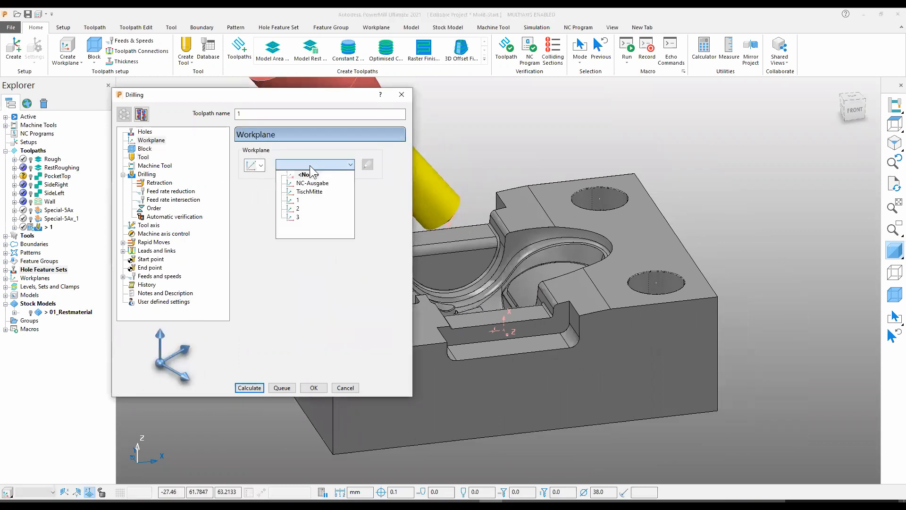
left_click(311, 183)
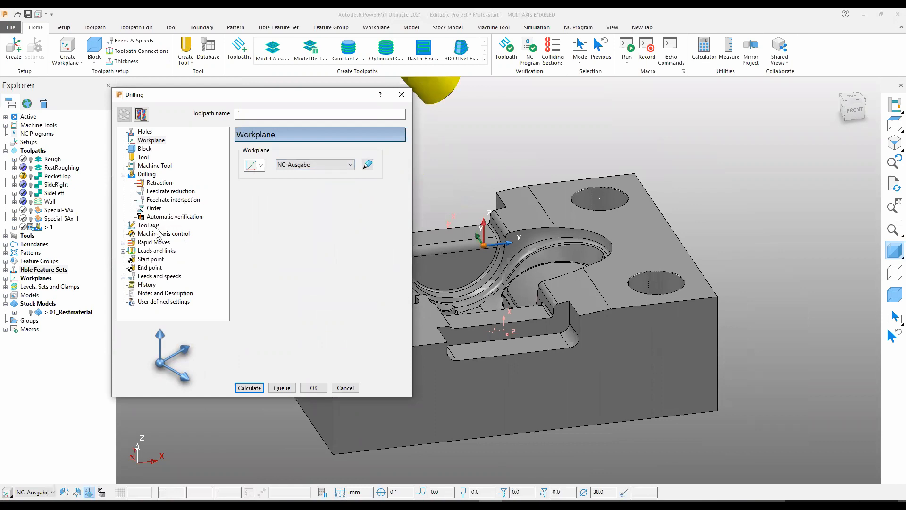
left_click(148, 225)
left_click(279, 159)
left_click(272, 170)
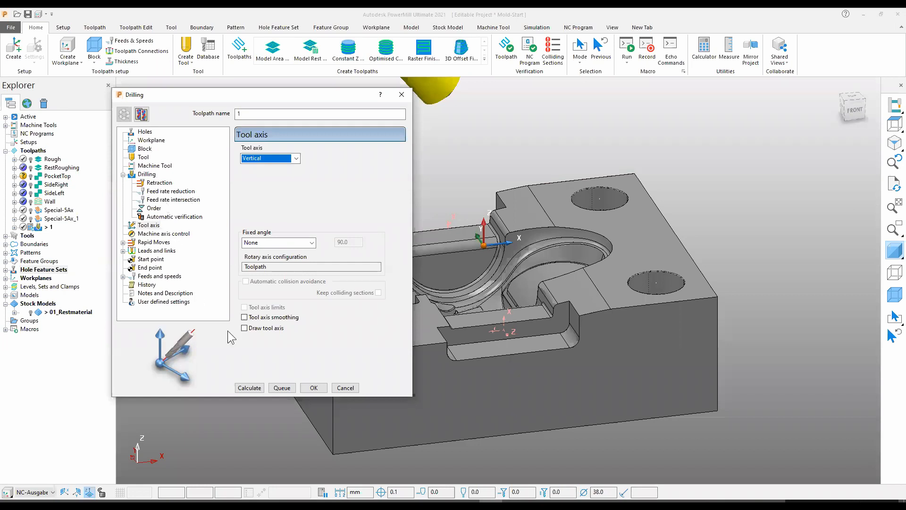
Calculate the single peck drilling toolpath and close its form
left_click(247, 386)
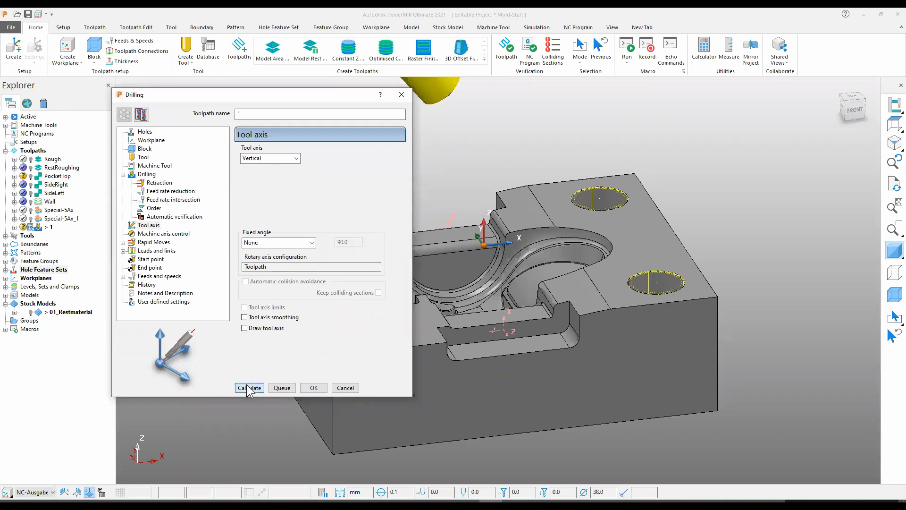
left_click(345, 387)
scroll(336, 373, "down", 3)
middle_click_drag(337, 342, 289, 345, "shift")
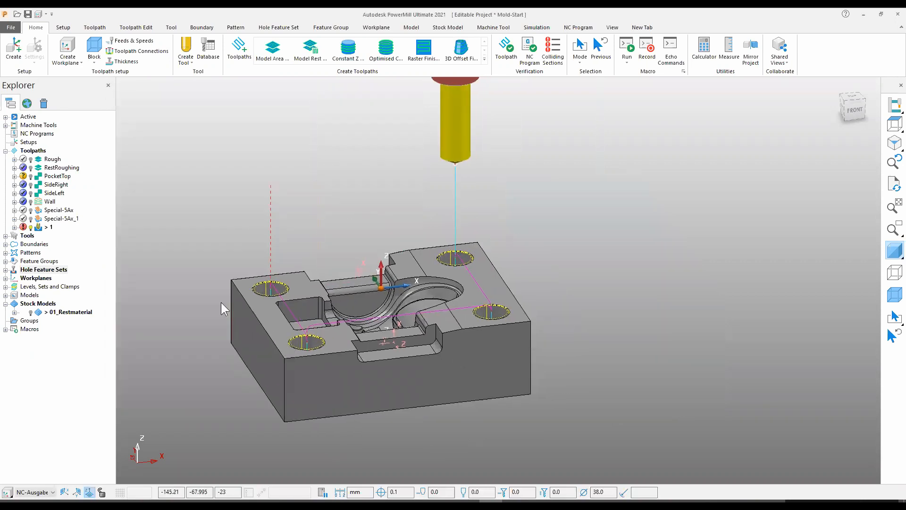
Rename the new drilling toolpath as Drill
right_click(46, 228)
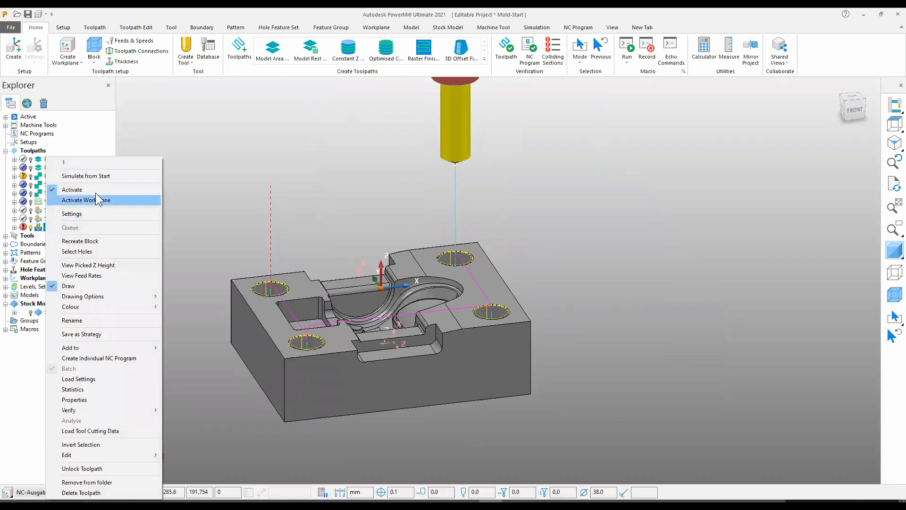
left_click(46, 227)
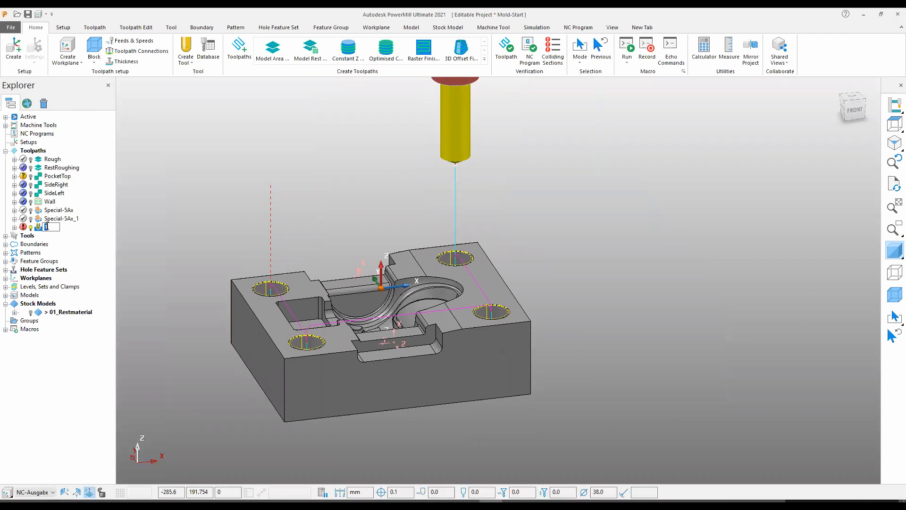
right_click(53, 229)
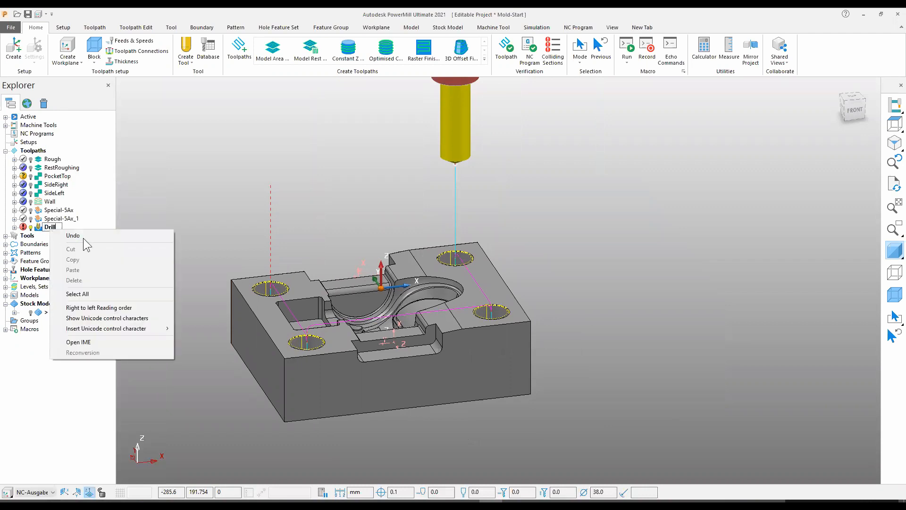
left_click(59, 235)
Simulate the Drill toolpath from the start and watch the tool machine the four guide holes from several angles
right_click(54, 227)
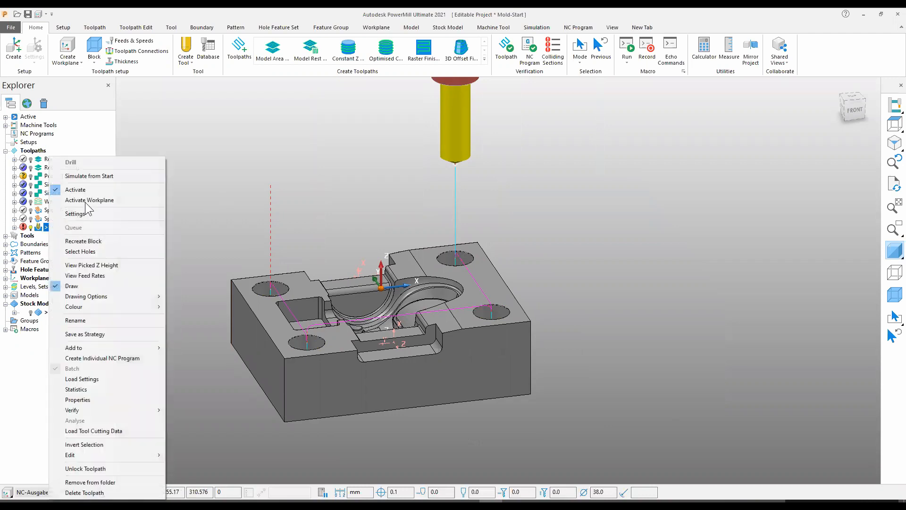
left_click(109, 175)
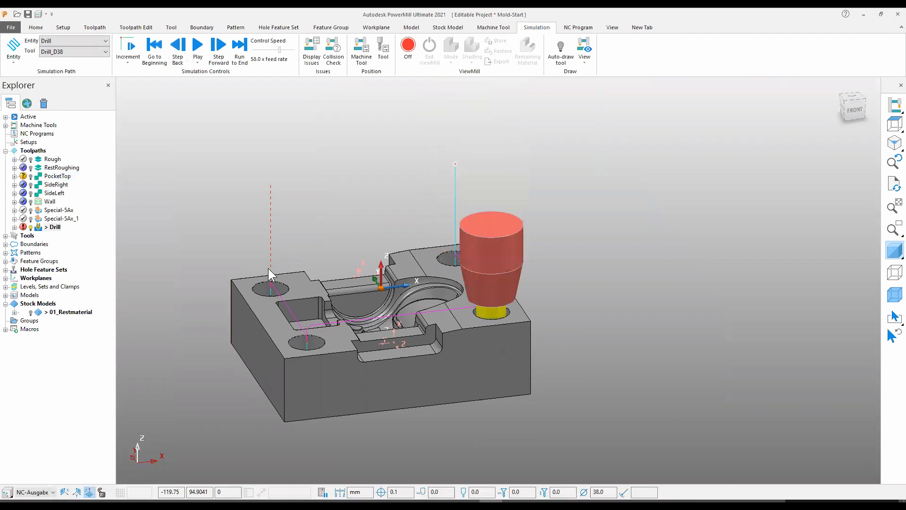
scroll(432, 396, "down", 3)
middle_click_drag(427, 396, 406, 340)
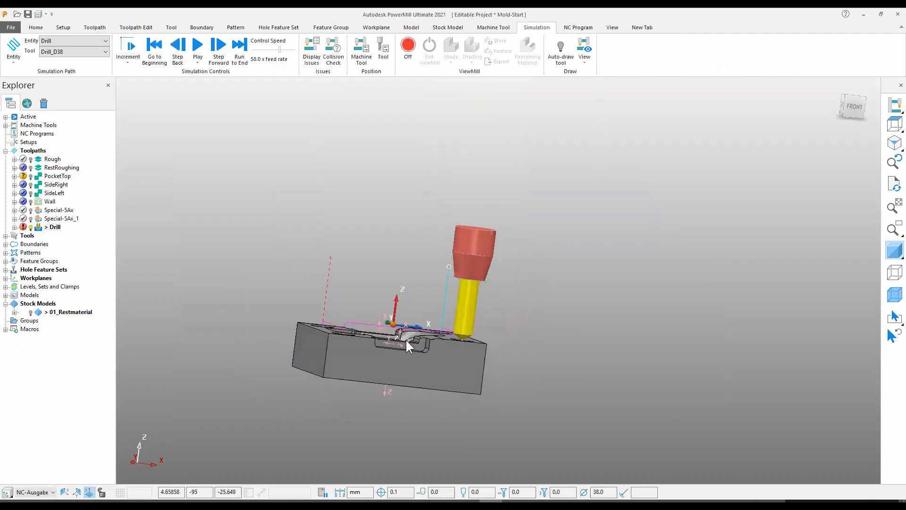
scroll(426, 356, "up", 3)
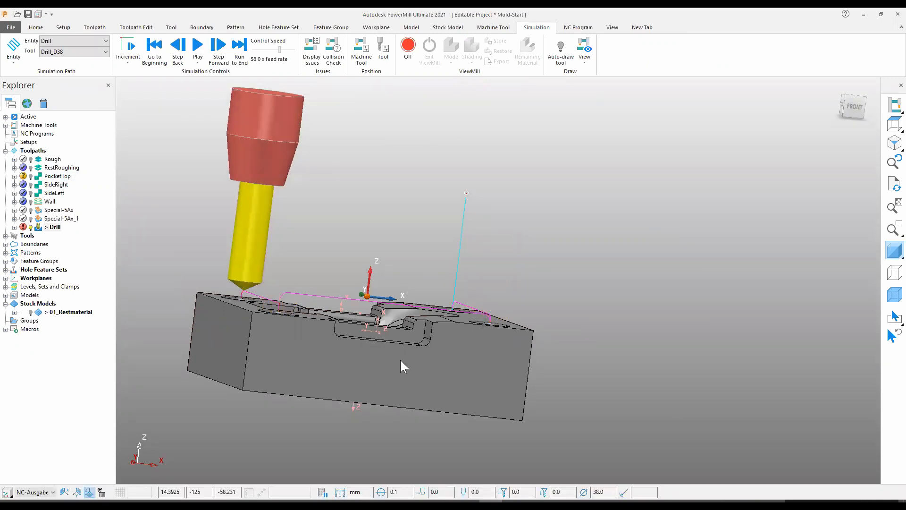
middle_click_drag(401, 366, 326, 317)
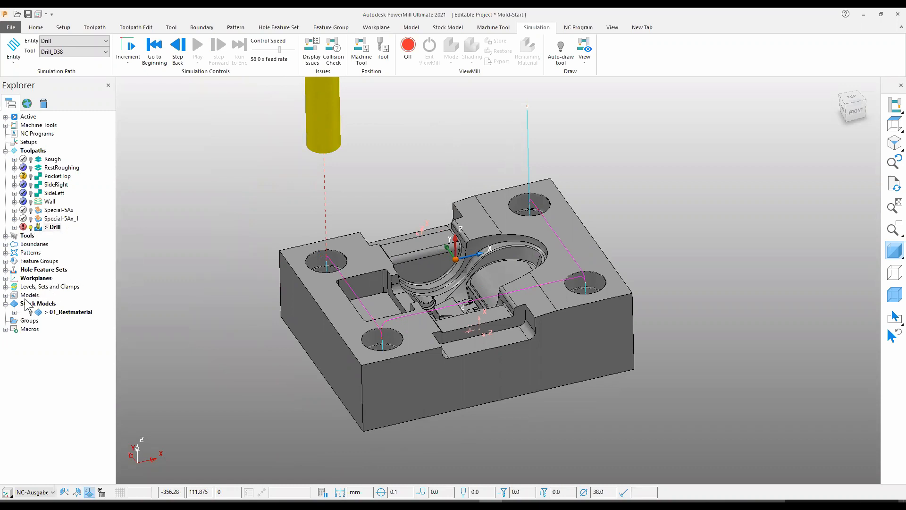
Show the Deckel level, check the Drill toolpath's safety status against the covered holes, and hide the level again
left_click(5, 287)
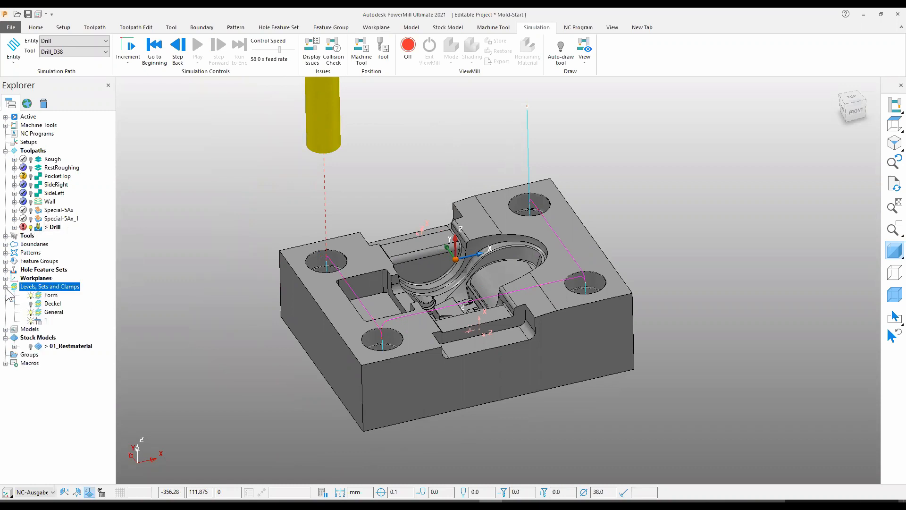
left_click(47, 304)
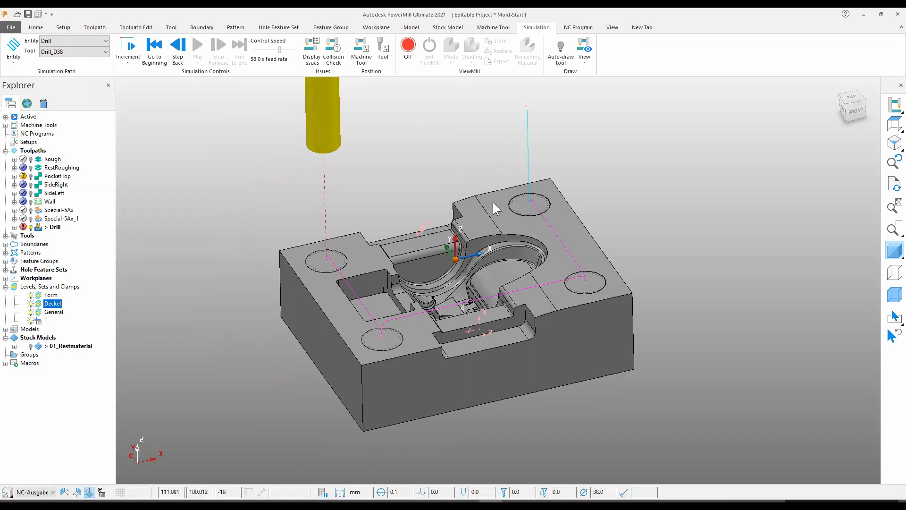
mouse_move(23, 230)
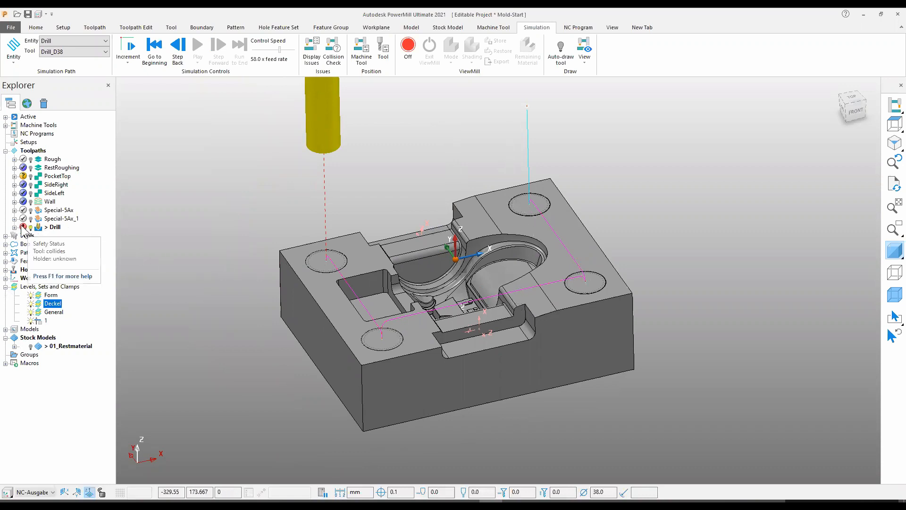
left_click(30, 304)
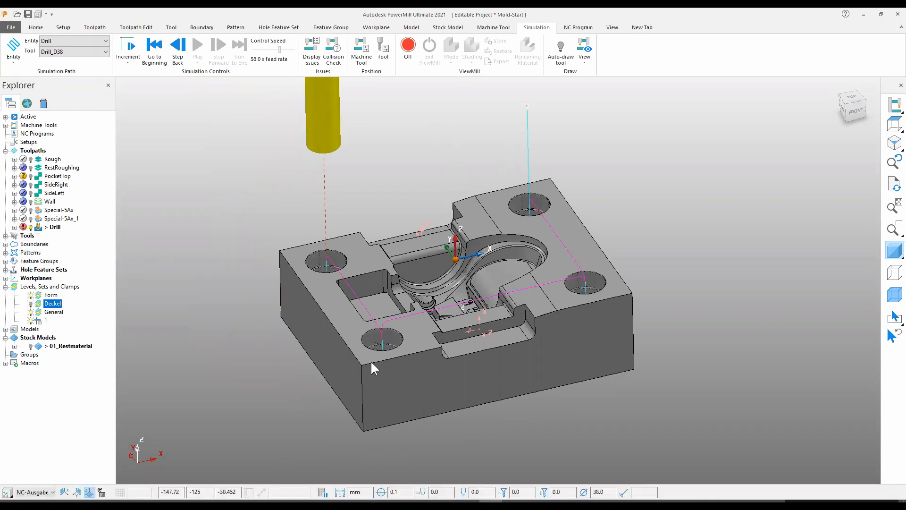
scroll(364, 358, "up", 4)
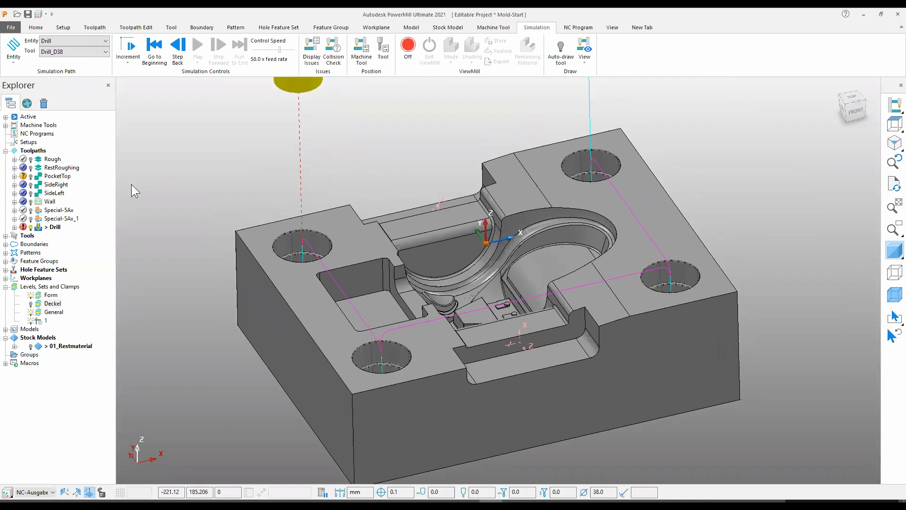
Start a new drilling toolpath with the Helical strategy
left_click(30, 27)
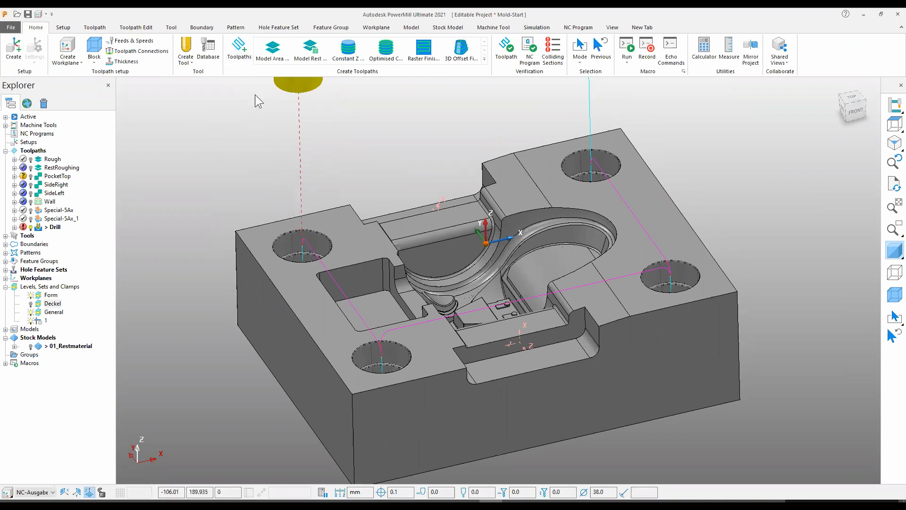
left_click(241, 56)
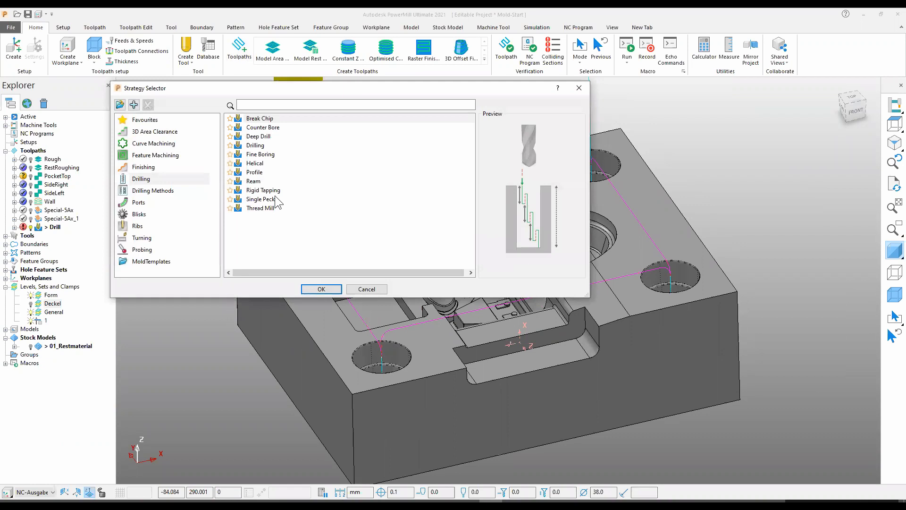
left_click(257, 163)
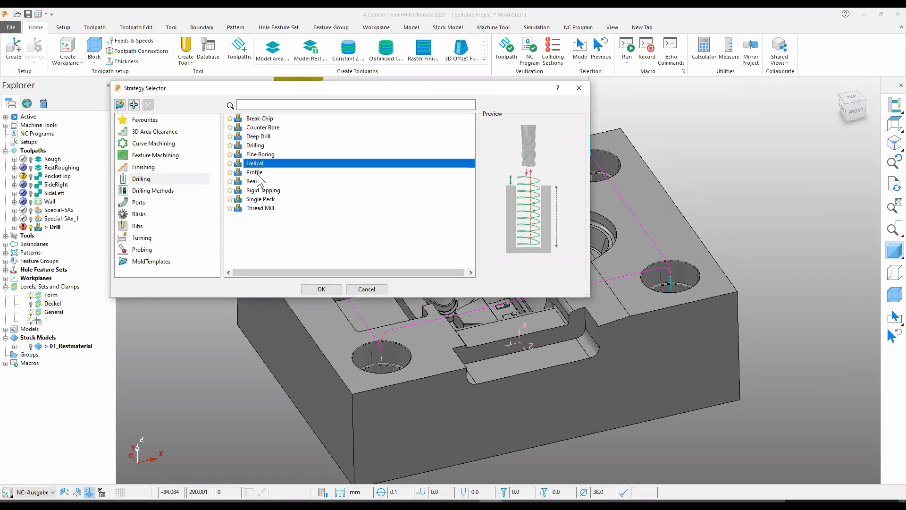
left_click(316, 290)
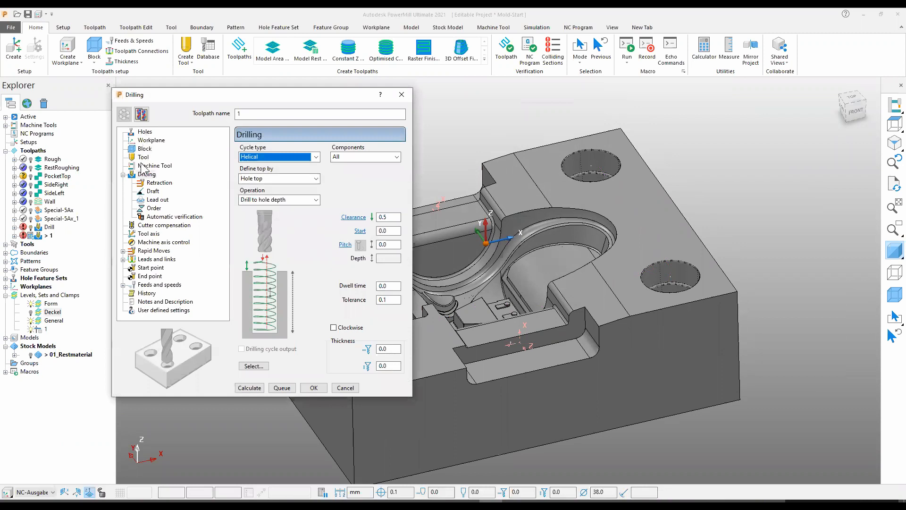
Assign the EM30 end mill as the tool for the new helical drilling toolpath
left_click(144, 157)
left_click(342, 153)
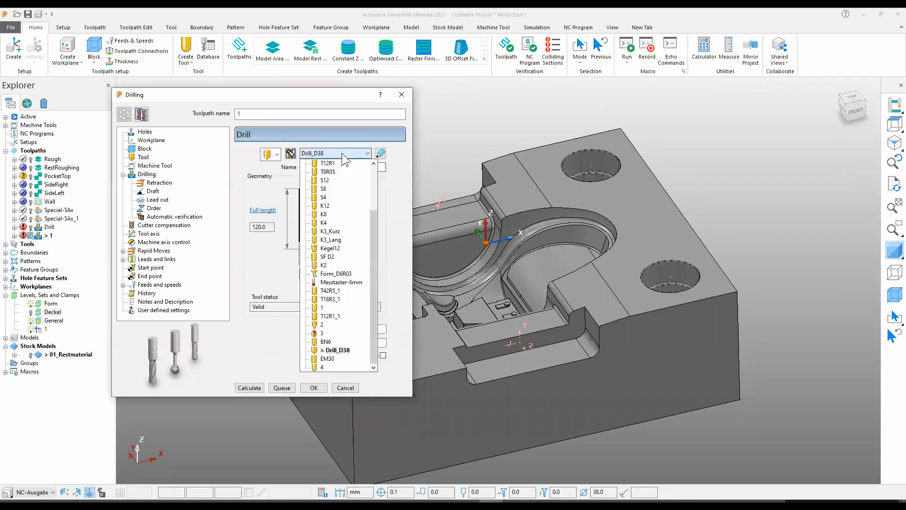
left_click(333, 358)
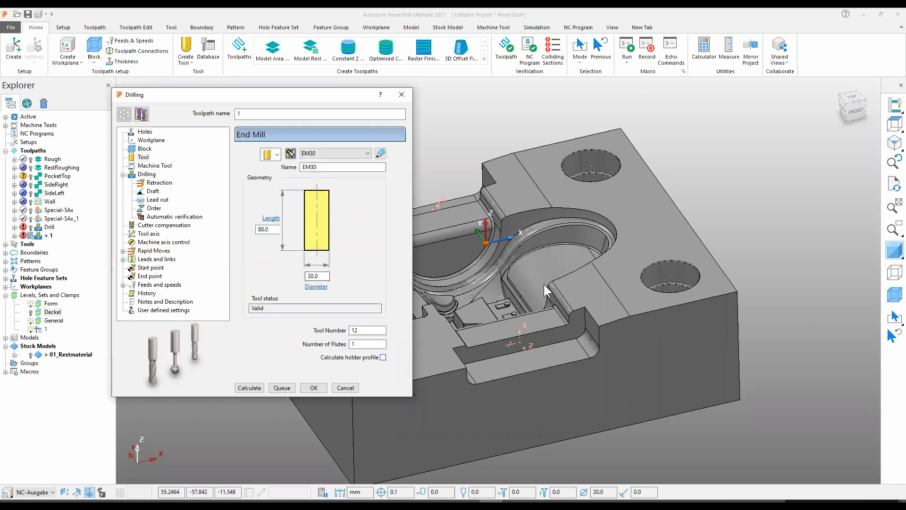
scroll(541, 271, "down", 5)
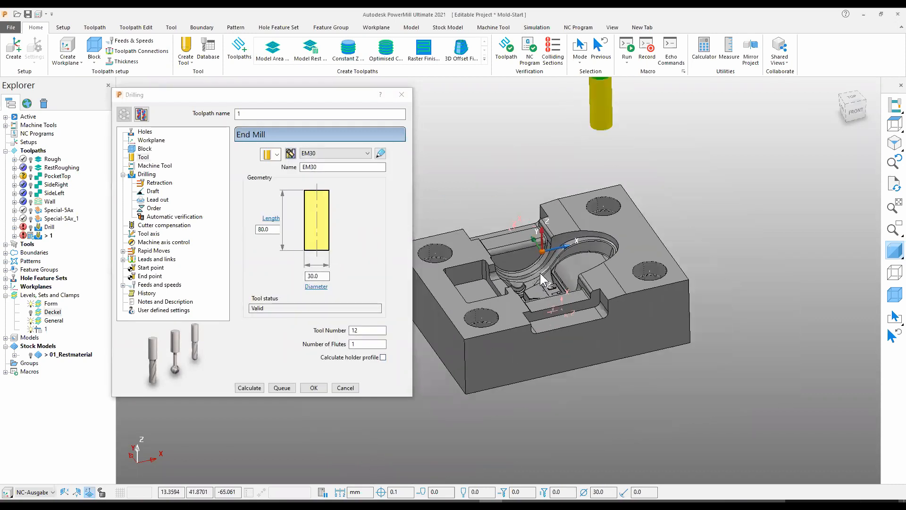
scroll(578, 204, "up", 3)
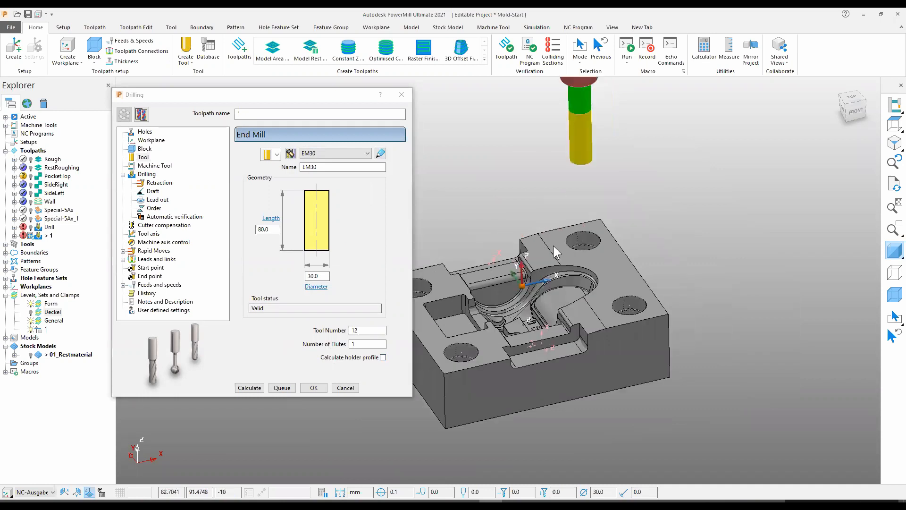
Set the helical drilling pitch to 5 and calculate the toolpath
left_click(148, 176)
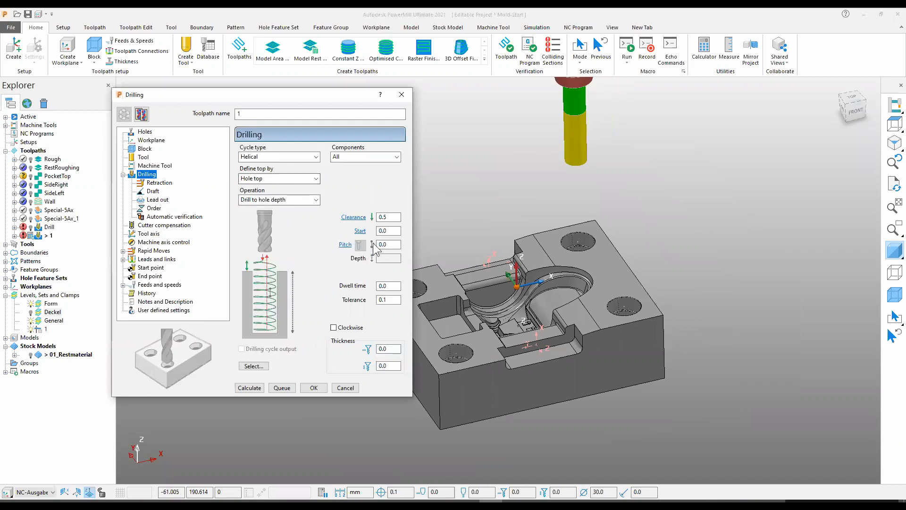
left_click(393, 245)
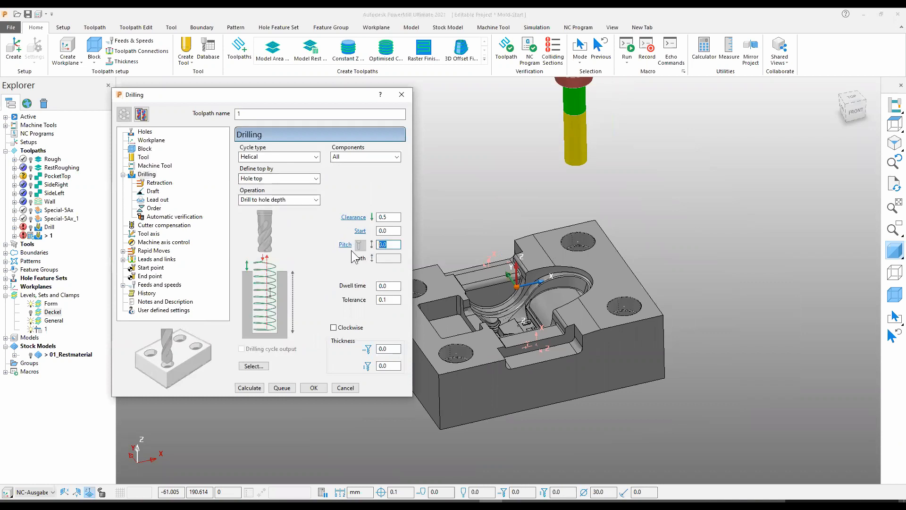
type("5")
left_click(250, 388)
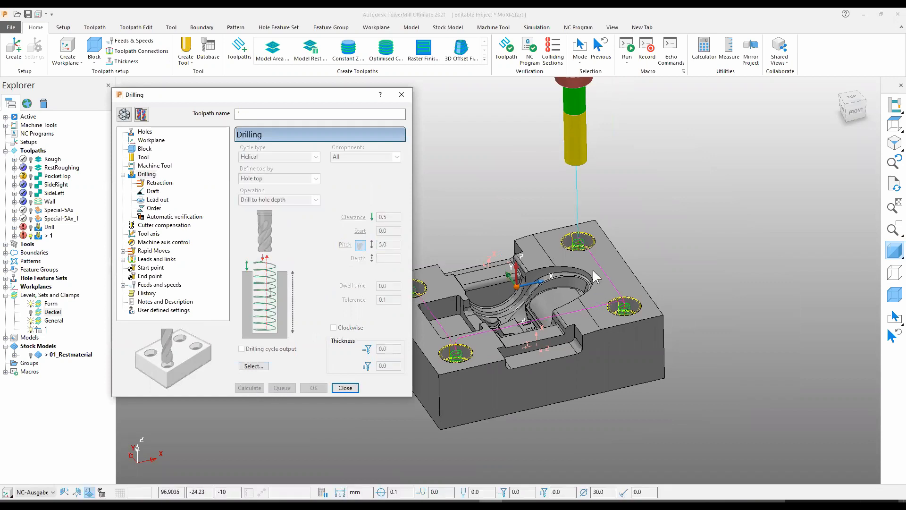
Examine the calculated helical moves inside a guide hole up close and across the whole mold
scroll(581, 243, "up", 2)
scroll(582, 243, "up", 4)
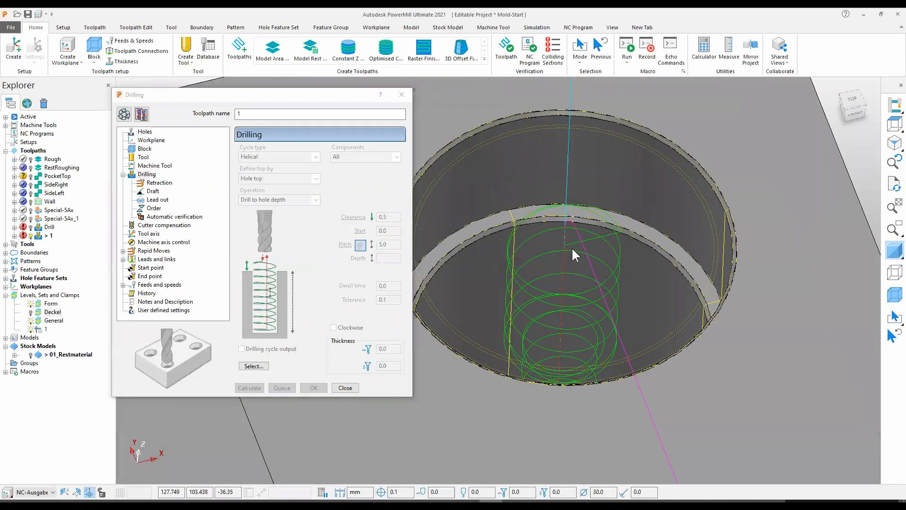
middle_click_drag(602, 302, 569, 316)
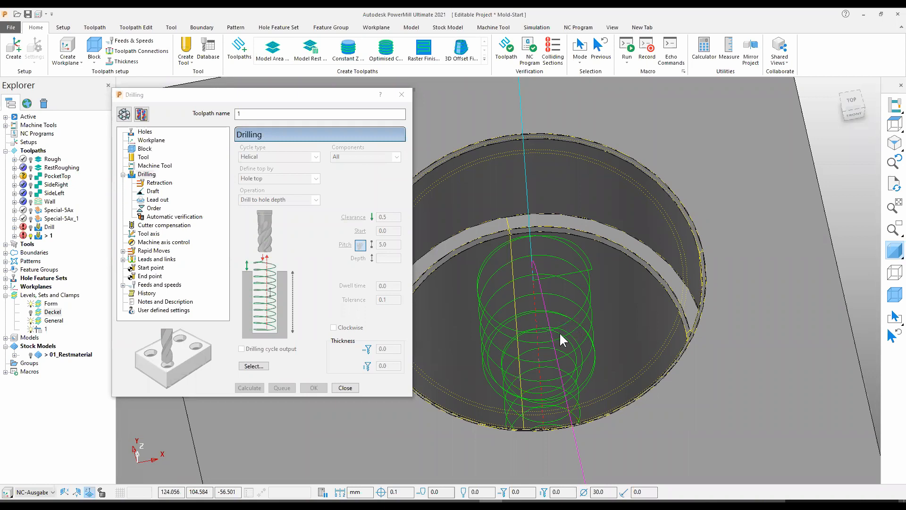
middle_click_drag(542, 352, 554, 330)
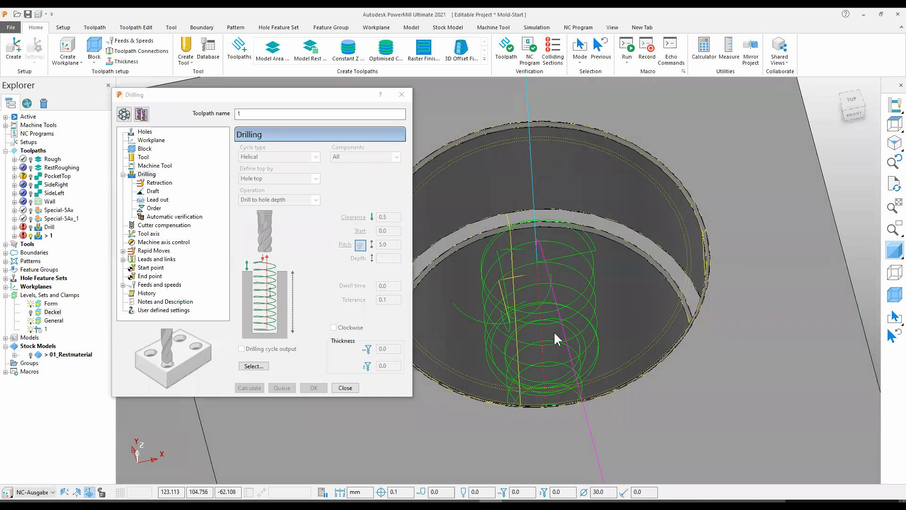
scroll(557, 330, "down", 6)
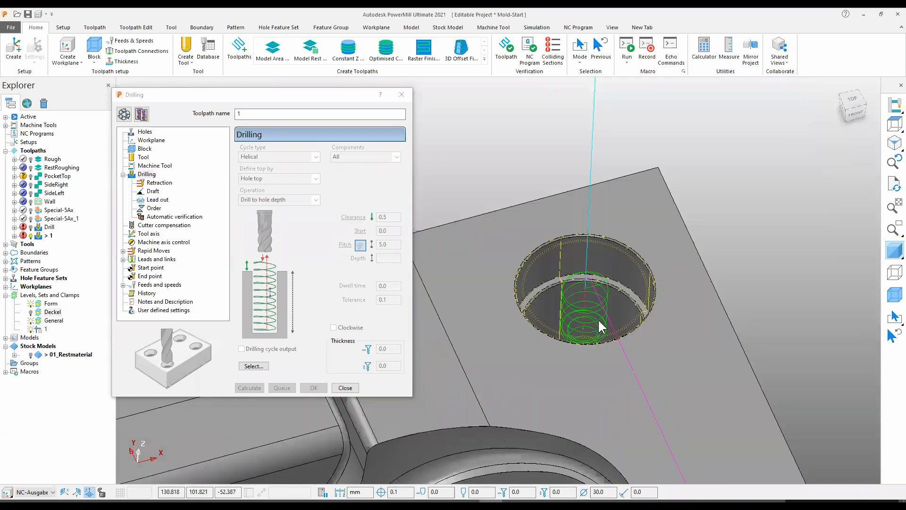
scroll(595, 331, "down", 5)
middle_click_drag(531, 301, 517, 180, "shift")
middle_click_drag(564, 362, 547, 305)
scroll(544, 354, "up", 3)
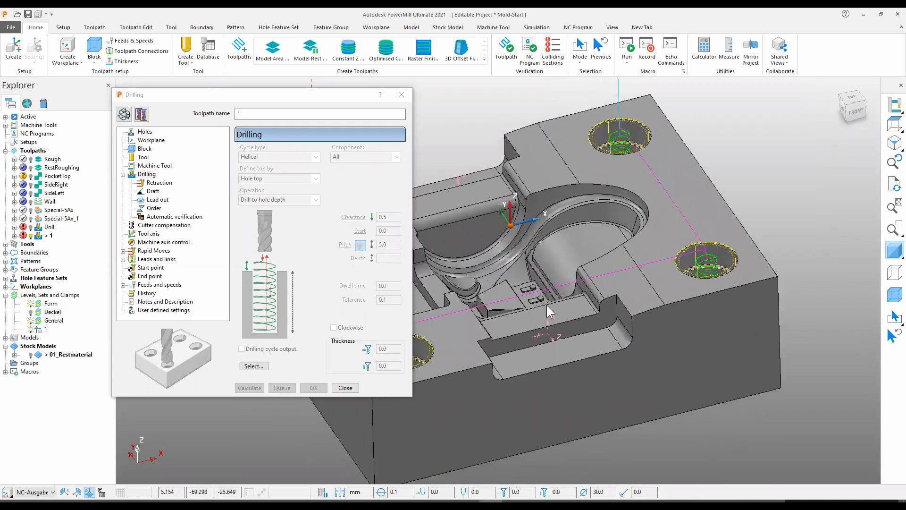
Close the drilling settings, rename the new toolpath as Helical, and deselect the holes
left_click(345, 388)
left_click(49, 237)
left_click(49, 236)
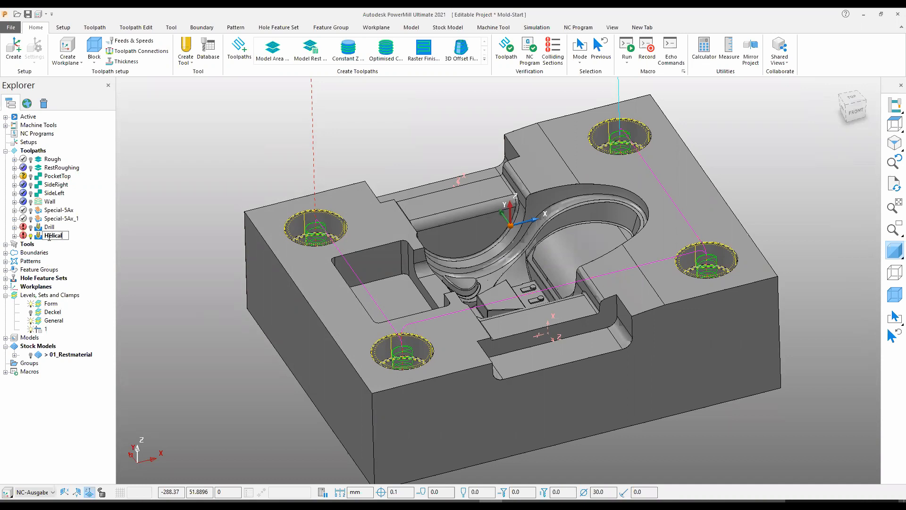
type("Helical")
key("Return")
scroll(199, 156, "down", 3)
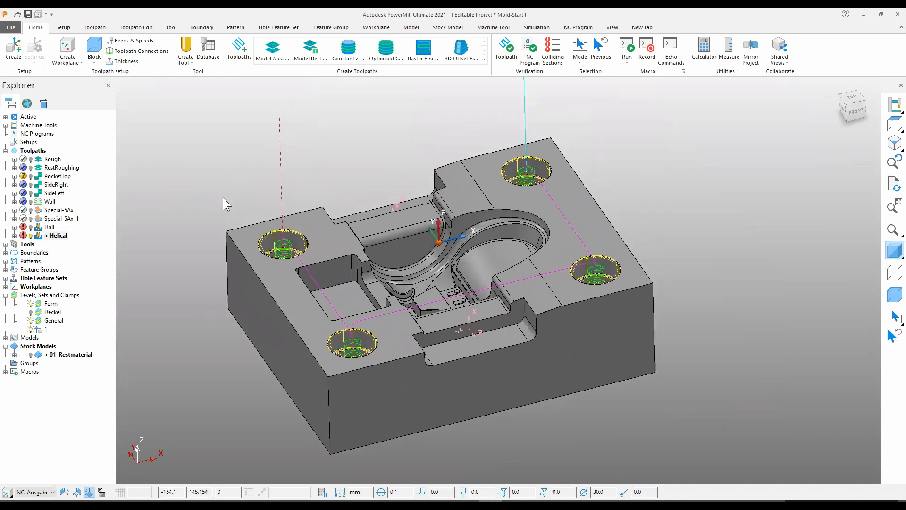
left_click(337, 169)
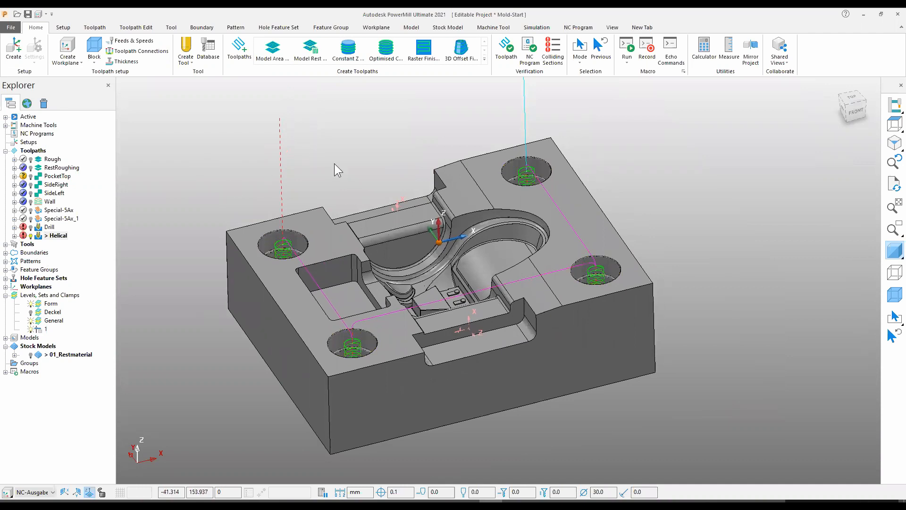
scroll(338, 164, "up", 4)
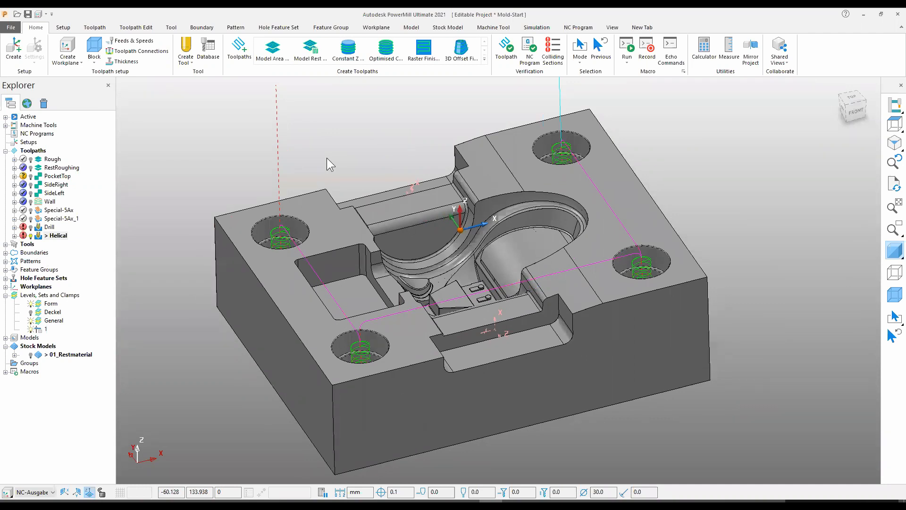
Start the Bushes drilling method and expand its Bush process to review the included strategies
left_click(239, 51)
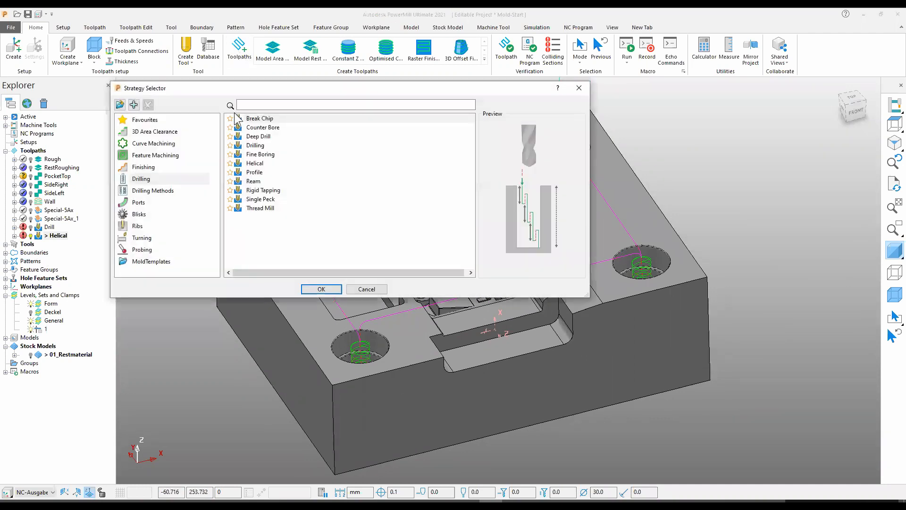
left_click(163, 192)
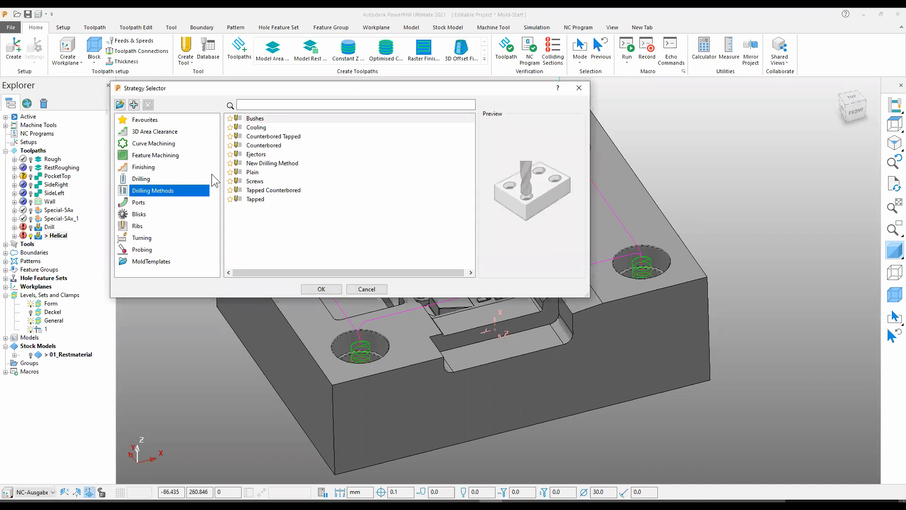
left_click(259, 120)
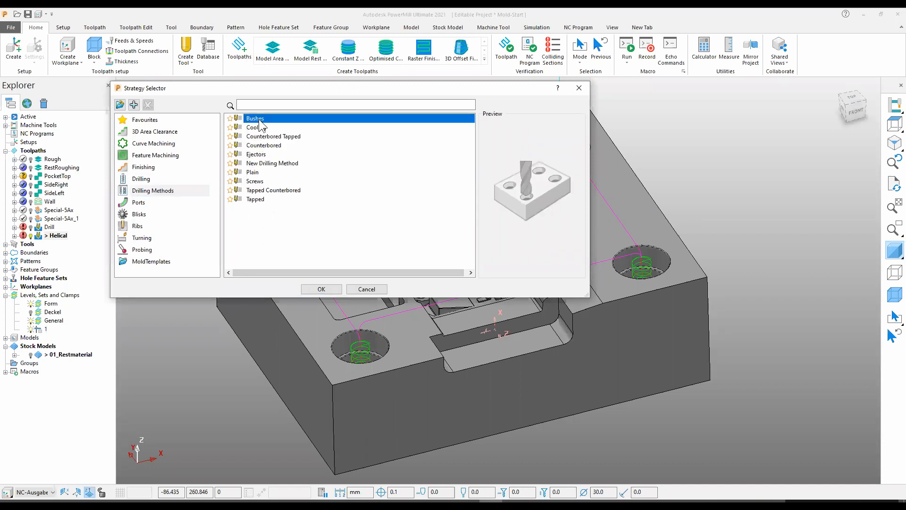
double_click(259, 121)
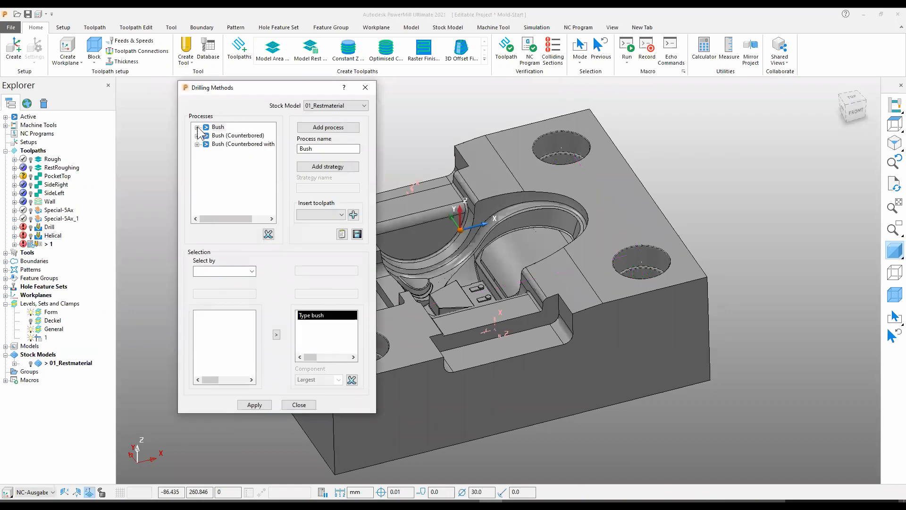
double_click(215, 128)
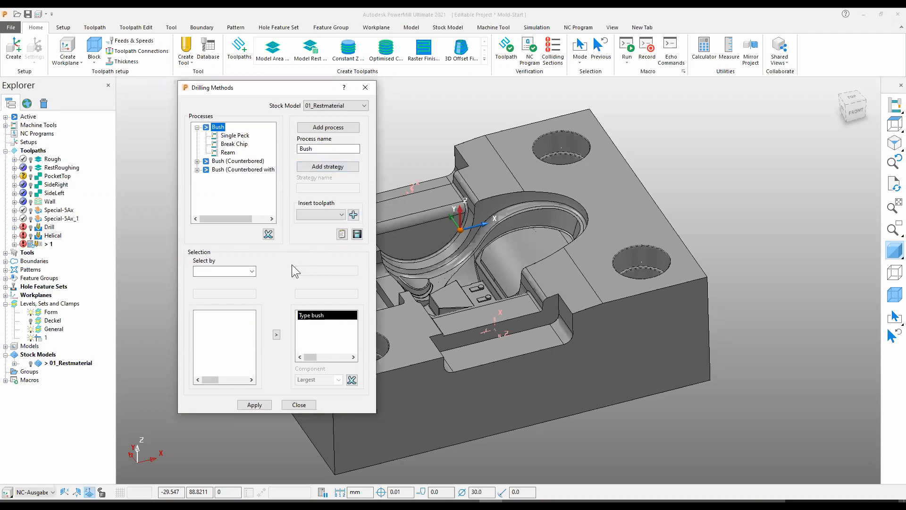
Close the drilling method and delete the toolpath it created
left_click(301, 404)
right_click(46, 244)
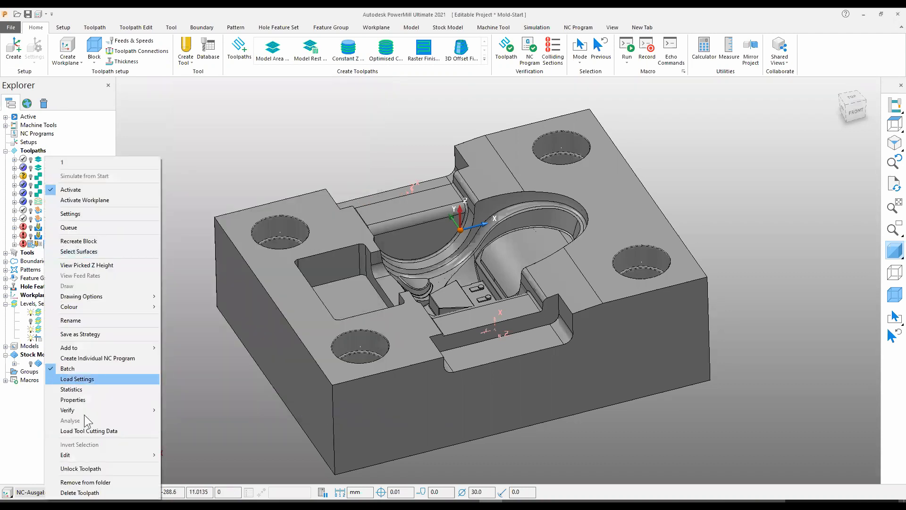
left_click(79, 492)
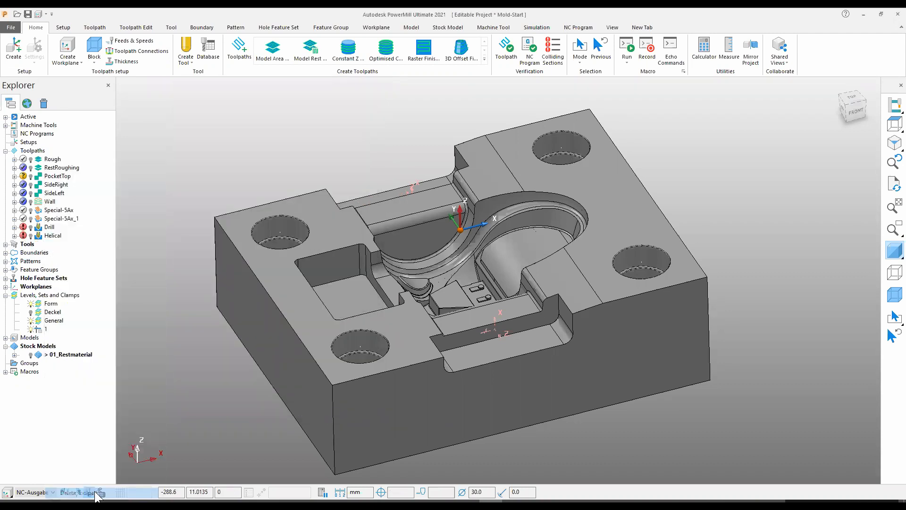
scroll(212, 346, "up", 1)
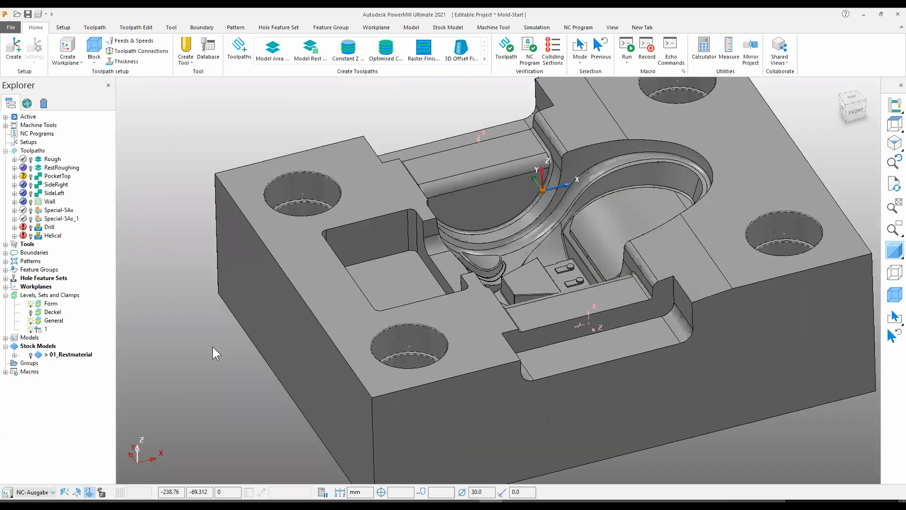
scroll(213, 346, "down", 1)
middle_click_drag(322, 322, 309, 330, "shift")
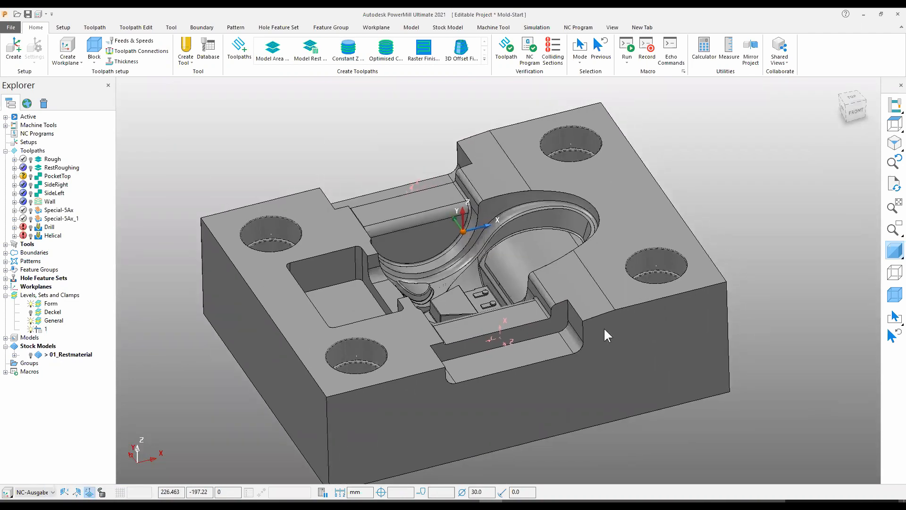
middle_click_drag(567, 355, 548, 324)
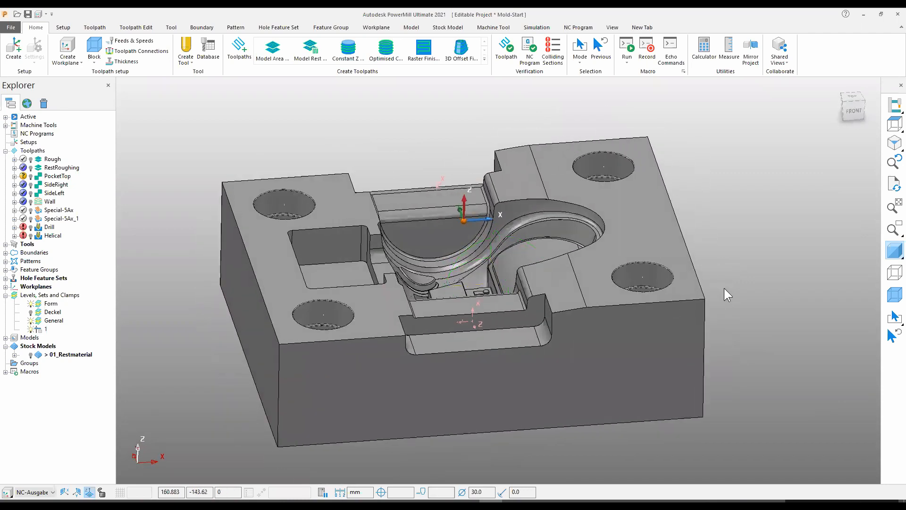
mouse_move(505, 302)
middle_mouse_down()
mouse_move(711, 301)
mouse_move(518, 316)
mouse_move(500, 298)
middle_mouse_up()
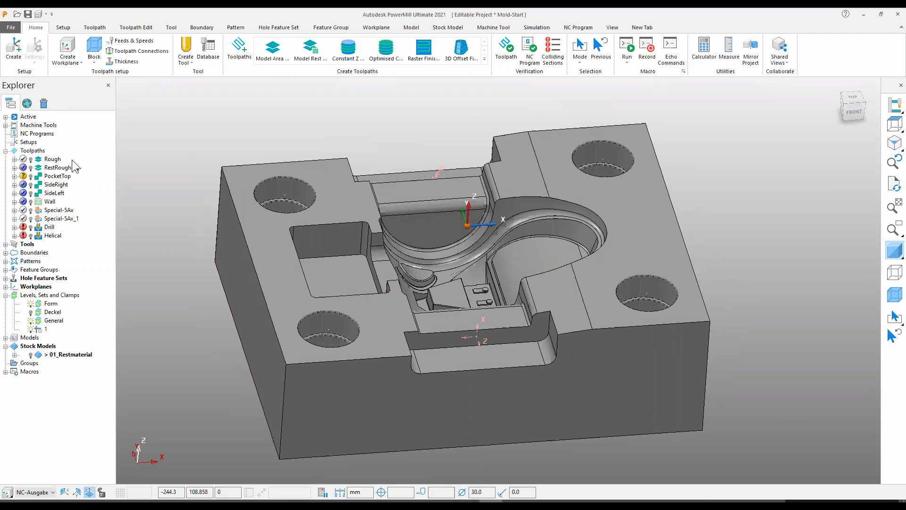
Activate the DMG_DMU_65_MonoBlock machine tool and display it around the mold
left_click(5, 125)
double_click(40, 134)
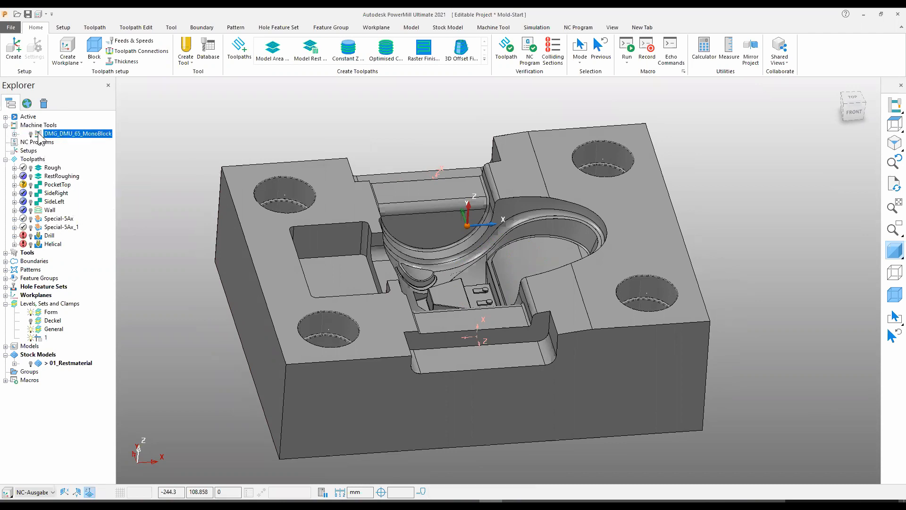
scroll(254, 239, "down", 2)
scroll(253, 239, "down", 3)
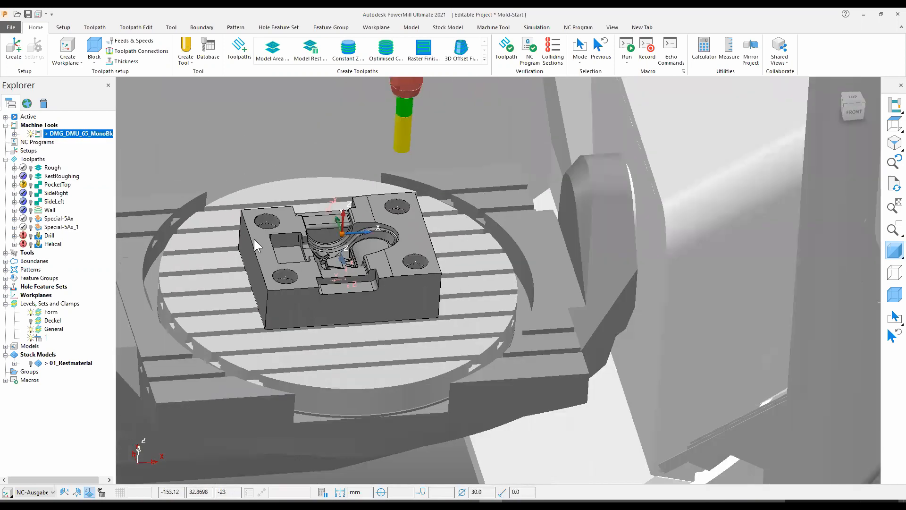
middle_click_drag(336, 285, 368, 258)
Activate the Rough toolpath, simulate it from the start on the machine tool, and pause the playback
left_click(41, 169)
double_click(40, 168)
right_click(40, 169)
left_click(84, 178)
middle_click_drag(351, 319, 291, 303)
middle_click_drag(375, 273, 279, 249)
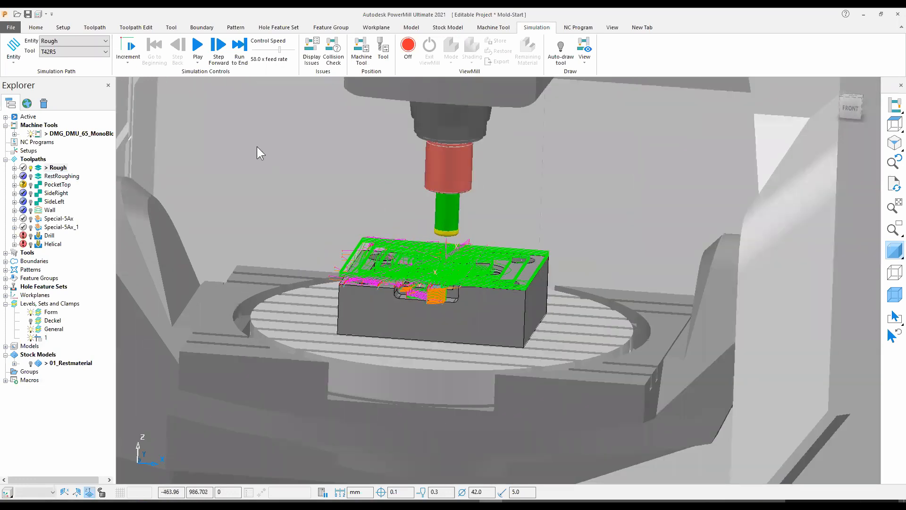
left_click(198, 52)
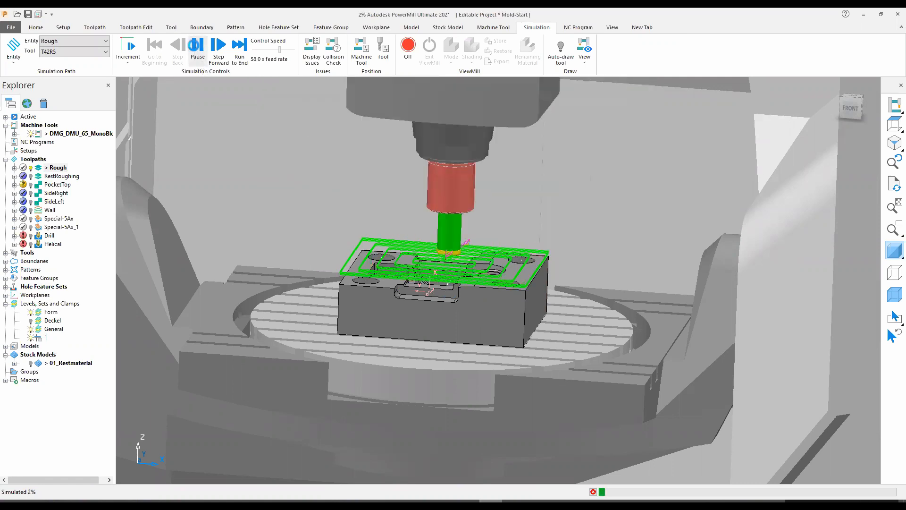
left_click(198, 46)
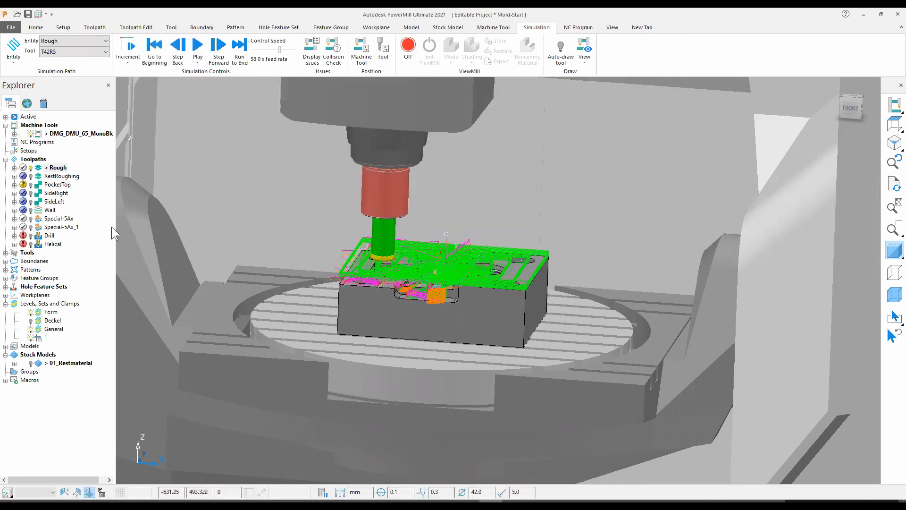
Activate the Wall toolpath, simulate it from the start on the machine tool, and play it through to the end
double_click(42, 210)
right_click(41, 211)
left_click(83, 177)
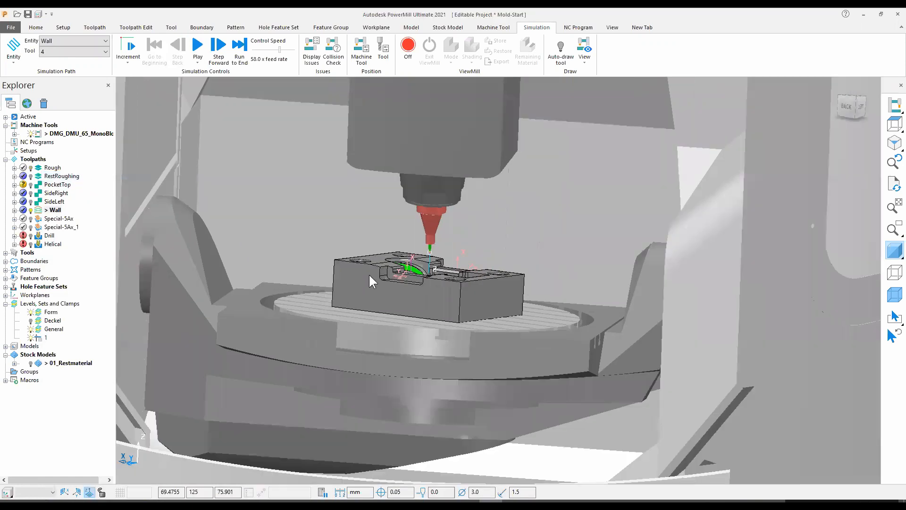
middle_click_drag(369, 274, 355, 300)
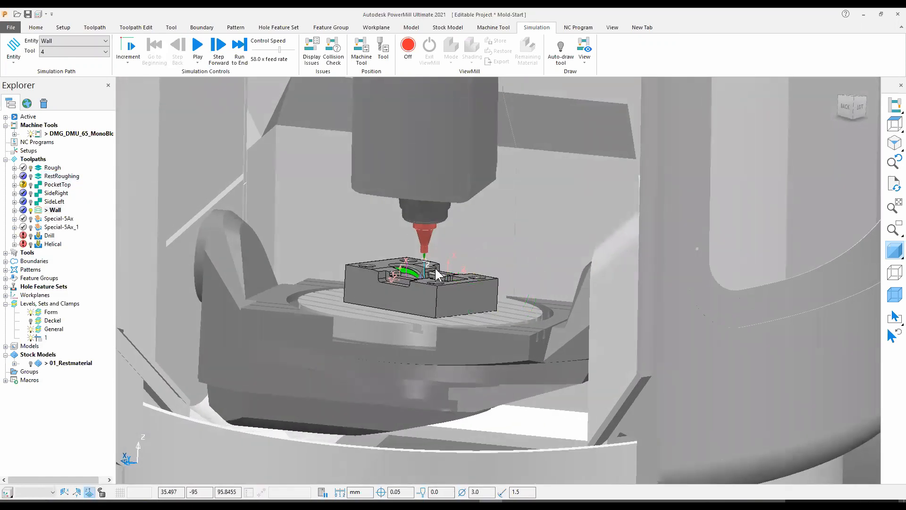
scroll(331, 203, "up", 2)
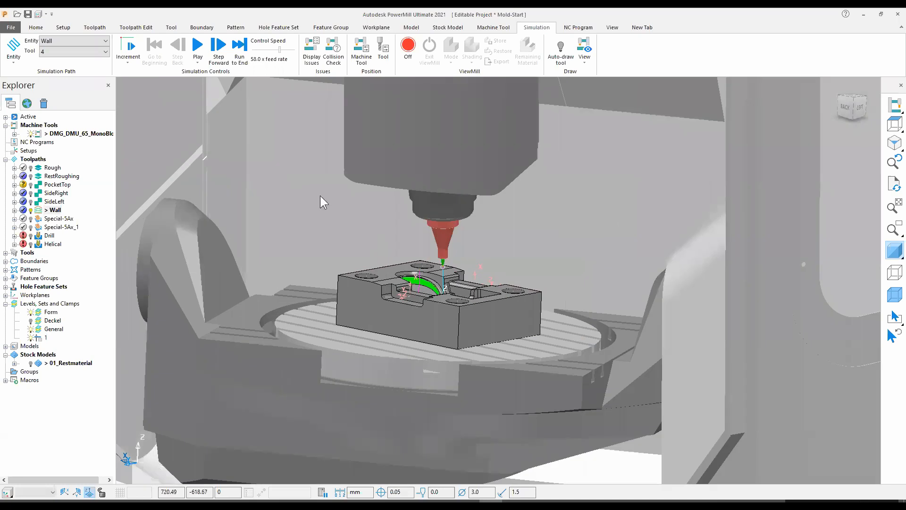
left_click(199, 53)
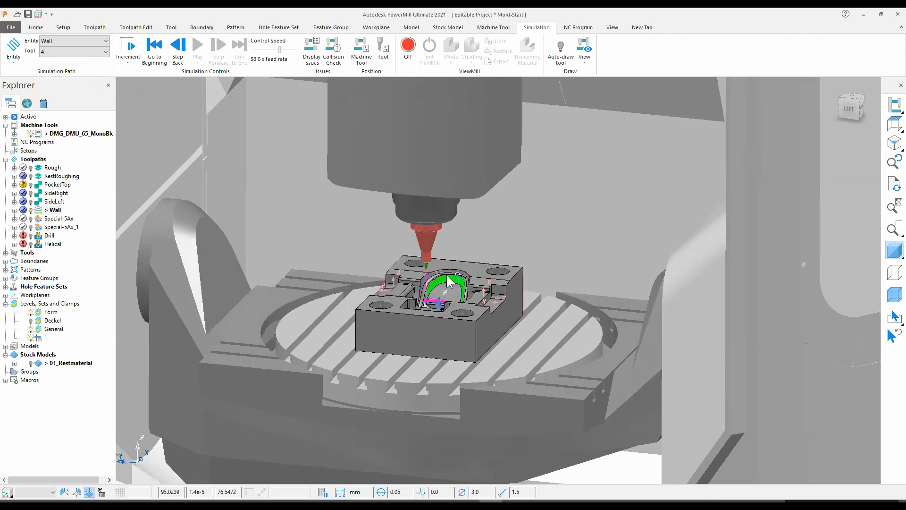
Show the vertical plugin window with Simulation Analysis, reset the Wall simulation to its start and play it there
left_click(605, 29)
left_click(521, 56)
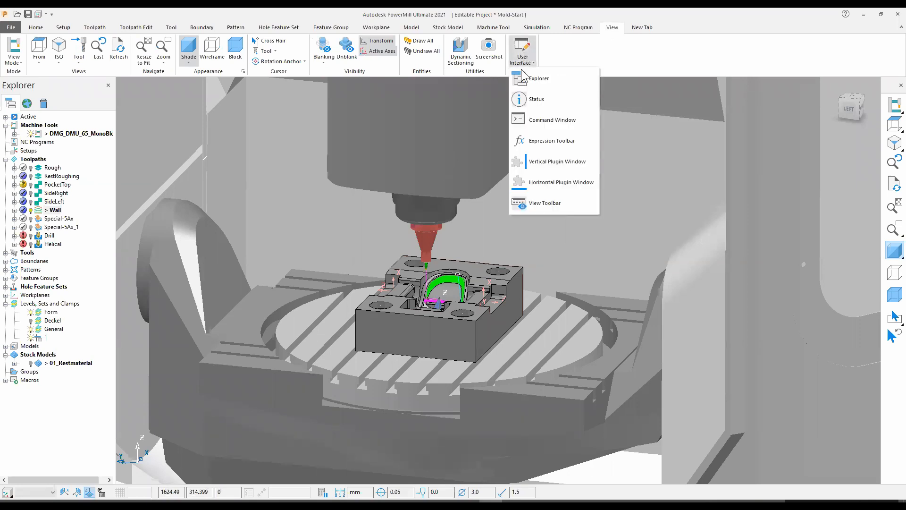
left_click(550, 163)
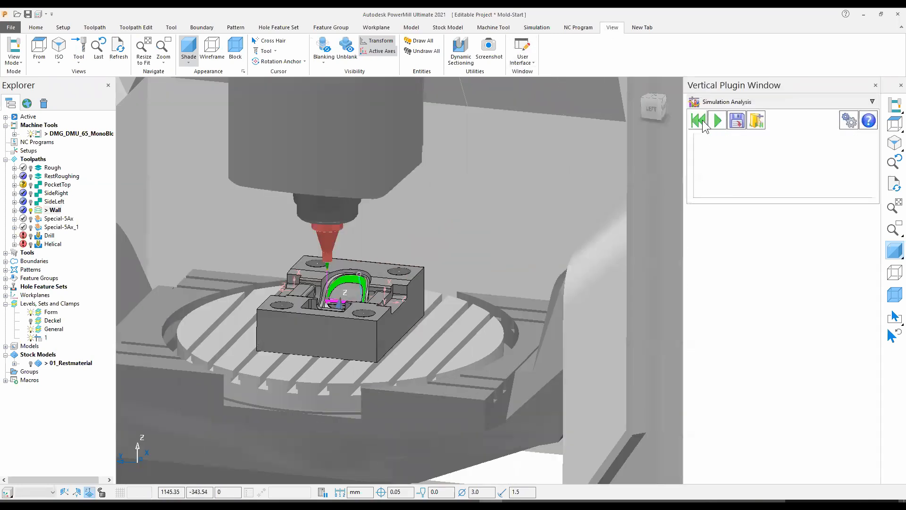
left_click(700, 124)
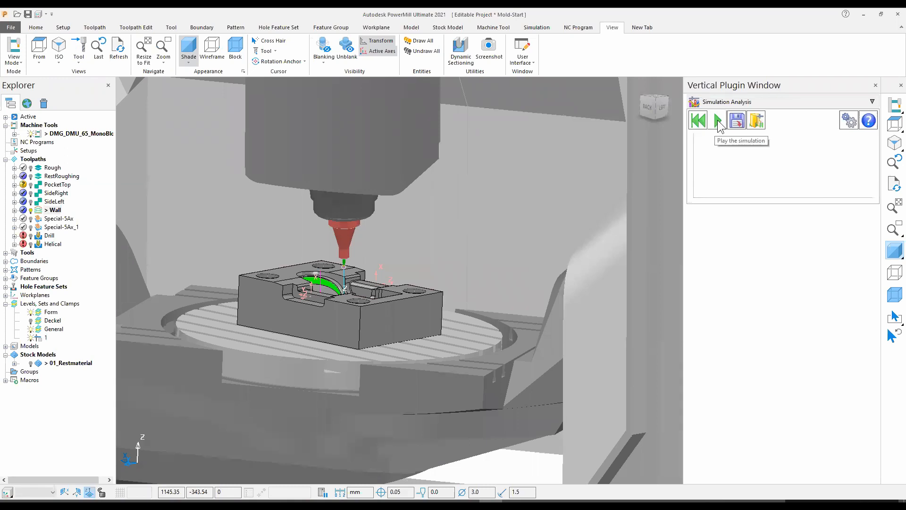
left_click(718, 122)
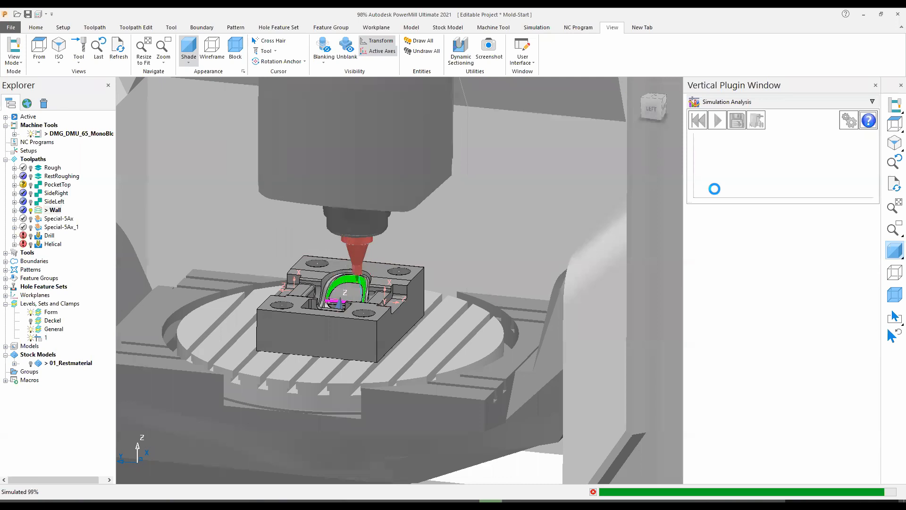
Save the analysed simulation as Wall.pmsim in the AMS2020 folder
left_click(737, 121)
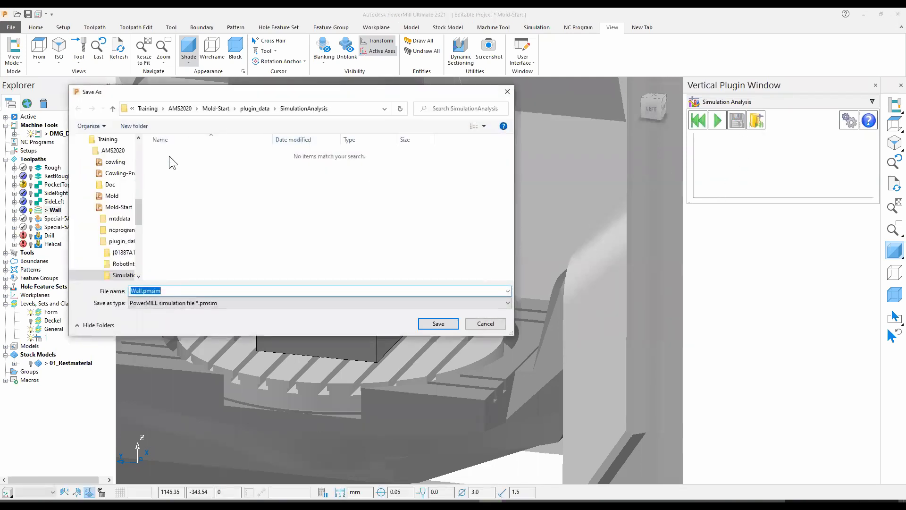
scroll(113, 228, "up", 1)
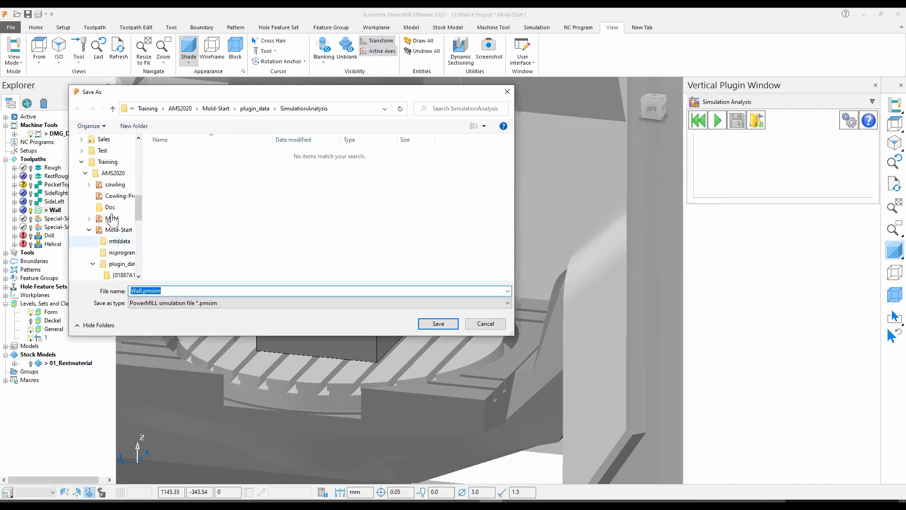
left_click(113, 173)
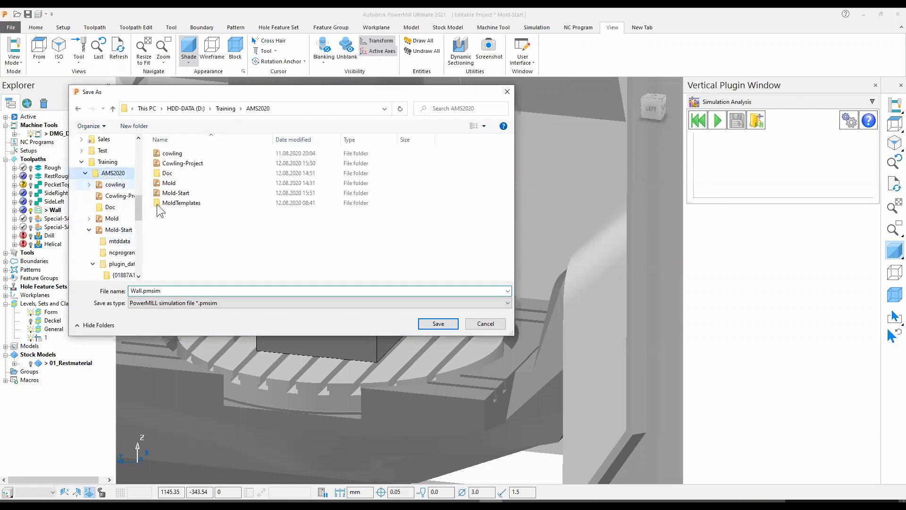
left_click(432, 324)
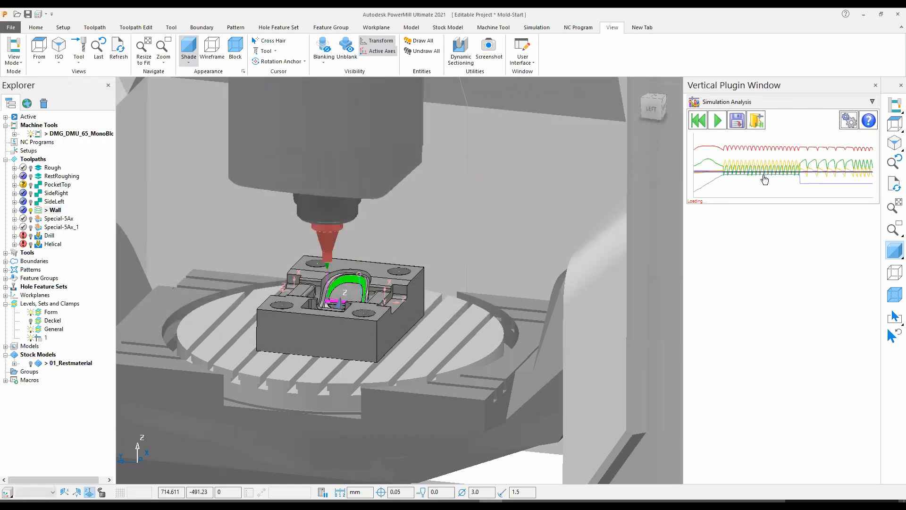
Open the simulation analysis graph in a maximized window and hide the Y, A, X and Z axes to isolate the C axis
left_click(765, 180)
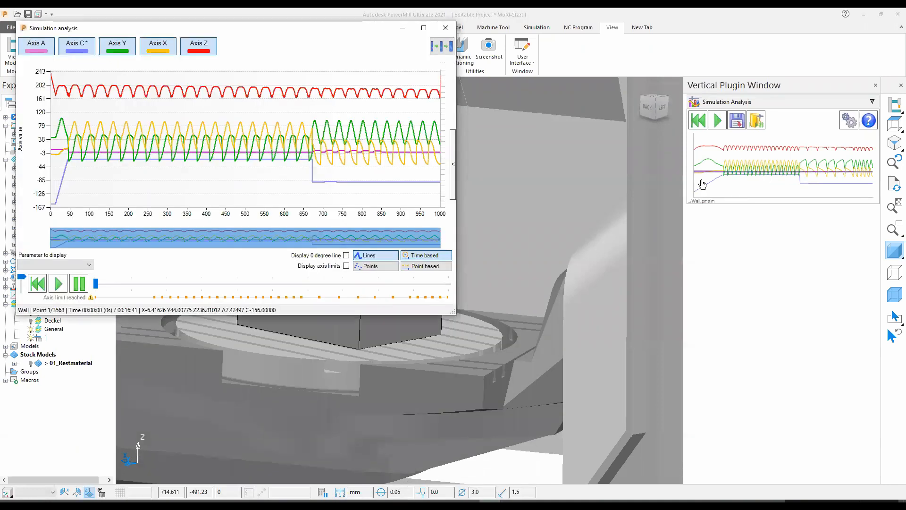
left_click(428, 28)
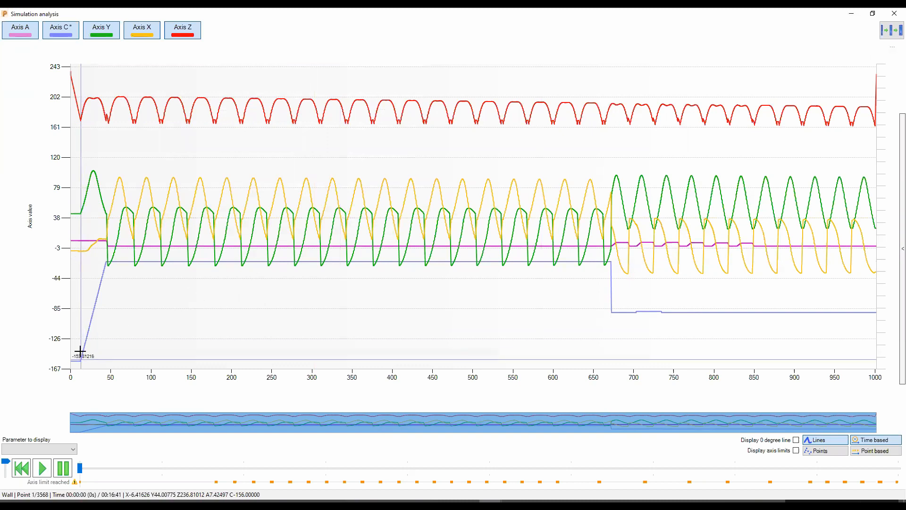
left_click(96, 36)
left_click(30, 36)
left_click(149, 34)
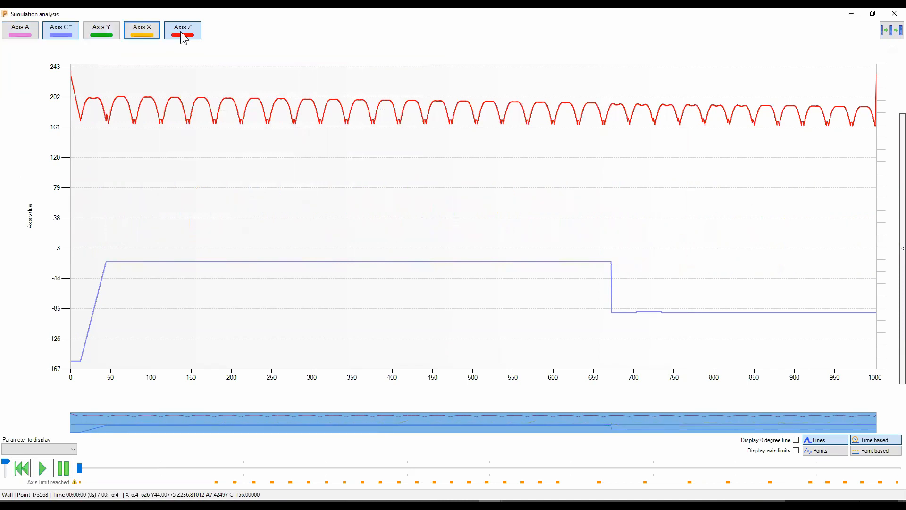
left_click(183, 34)
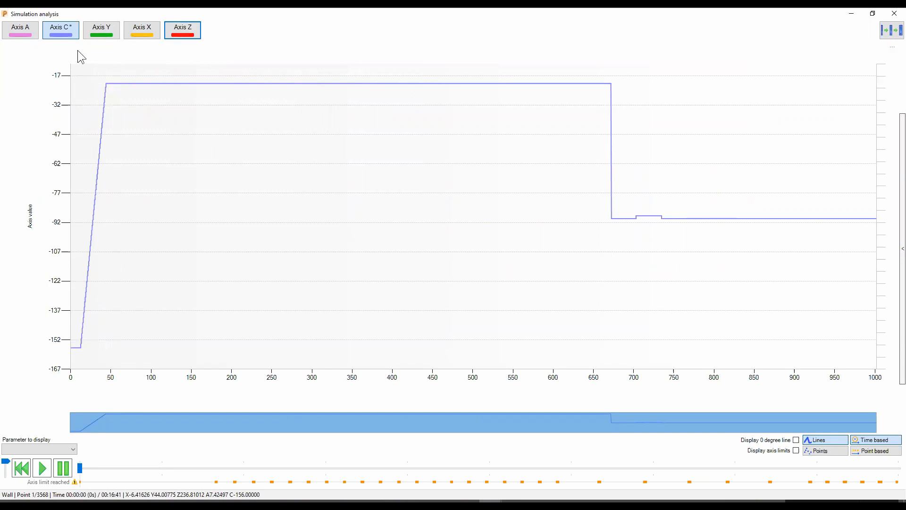
Restore the A, Y, X and Z axis curves alongside the C axis in the simulation analysis graph
left_click(31, 34)
left_click(63, 31)
left_click(61, 33)
left_click(104, 32)
left_click(150, 33)
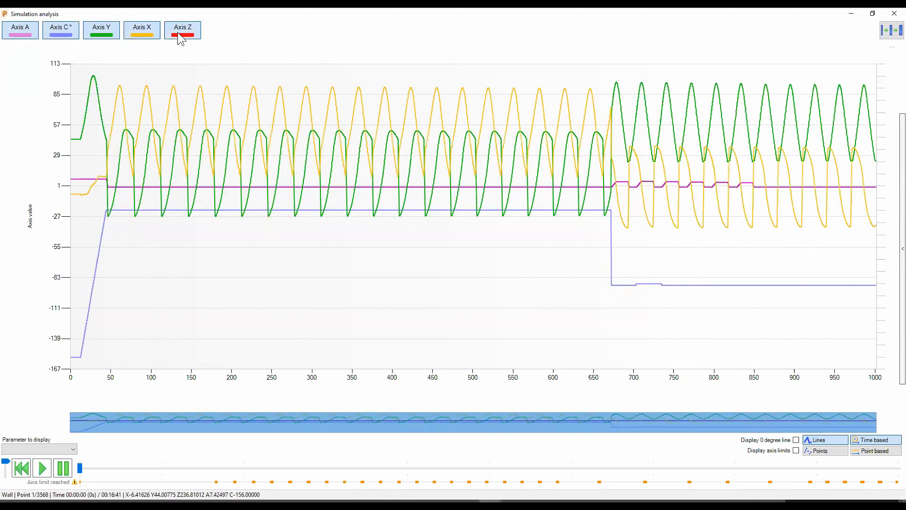
left_click(180, 36)
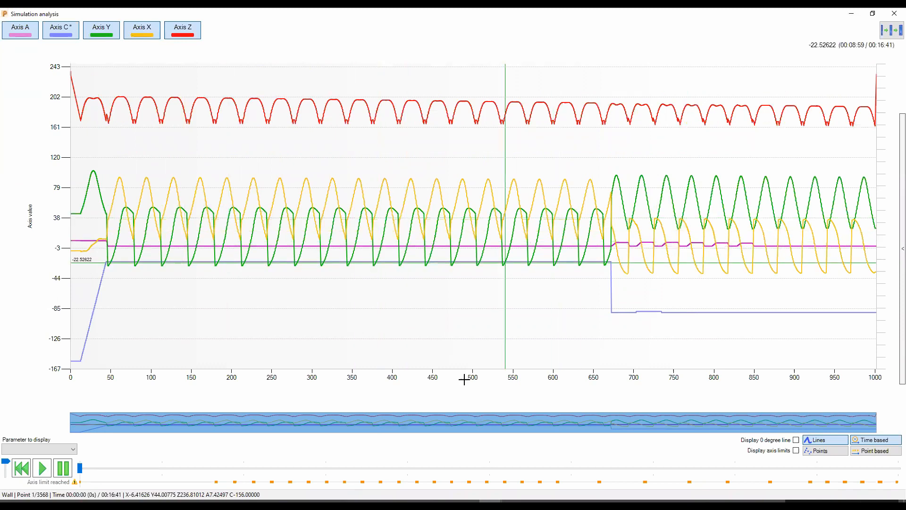
Narrow the graph's time range to about 142–182 to inspect the axis movements, and close the analysis graph and plugin window
left_click_drag(879, 419, 203, 428)
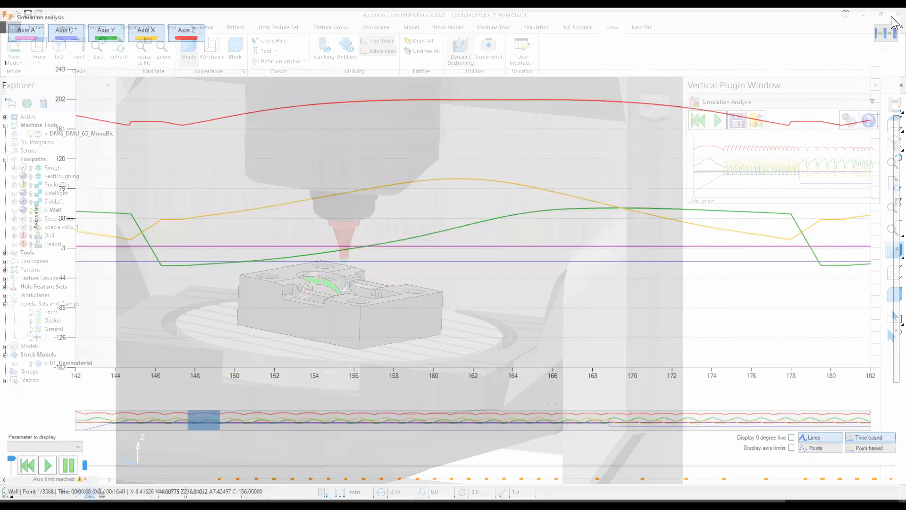
left_click(895, 13)
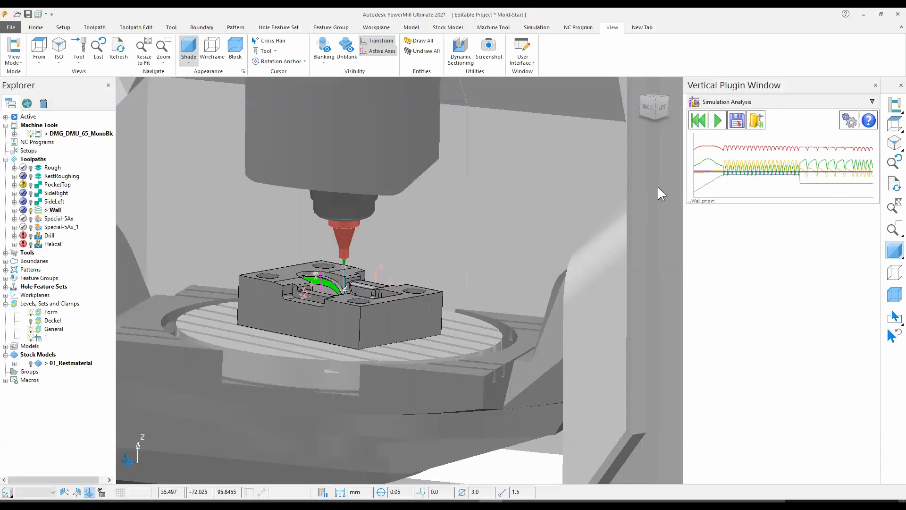
left_click(876, 84)
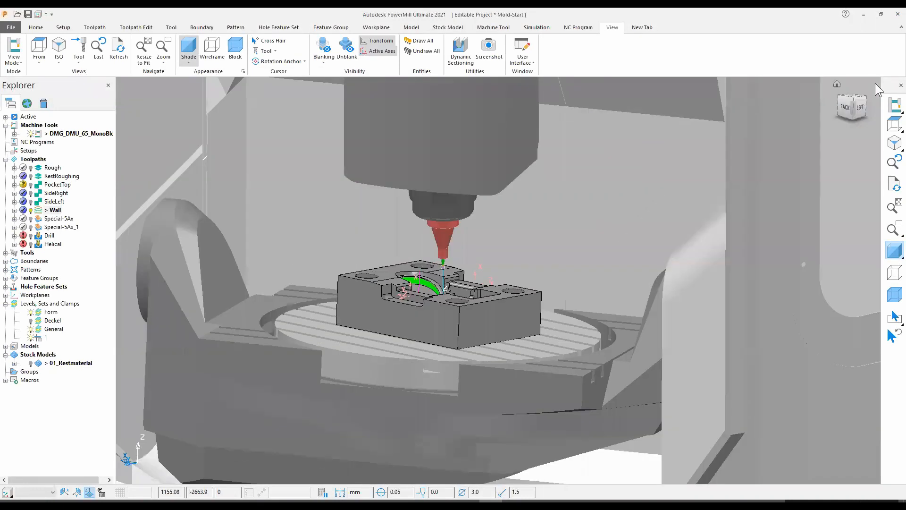